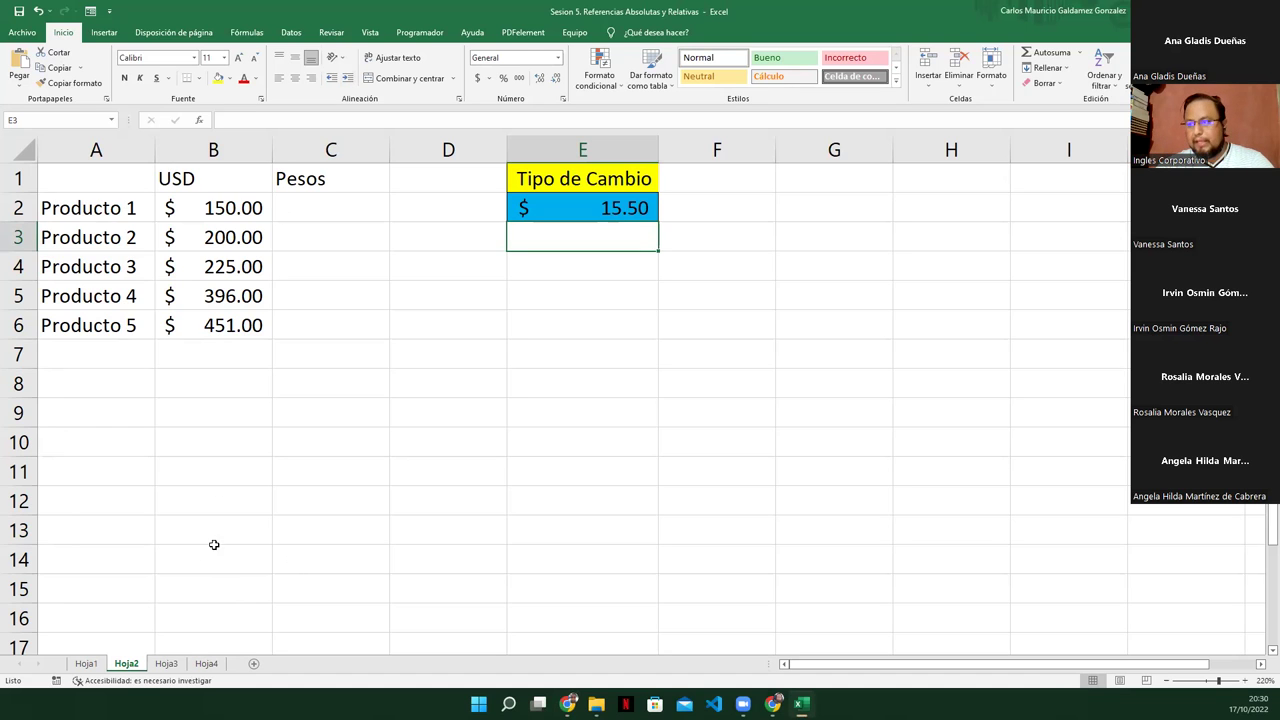
Insert =SUMA(B2:B6) in B7 to total the five USD prices at $1,422.00
{"action": "left_click", "coordinate": [324, 227]}
{"action": "left_click", "coordinate": [310, 207]}
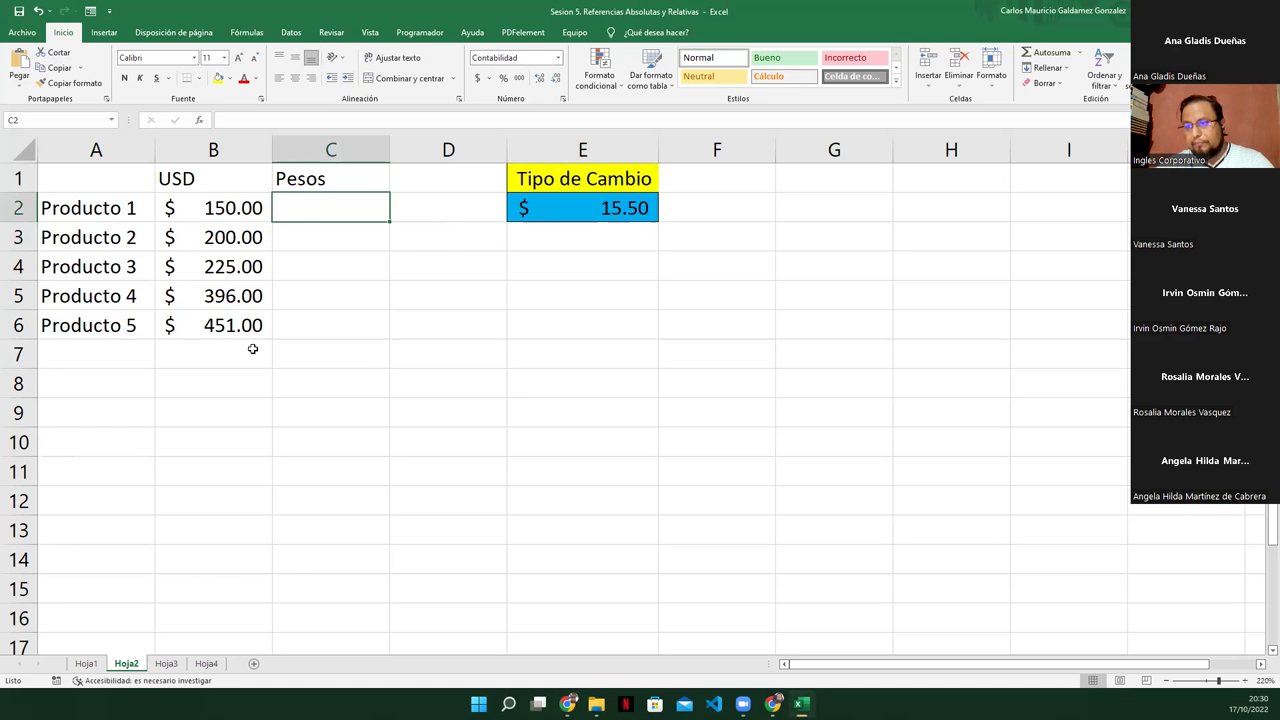
{"action": "left_click", "coordinate": [312, 326]}
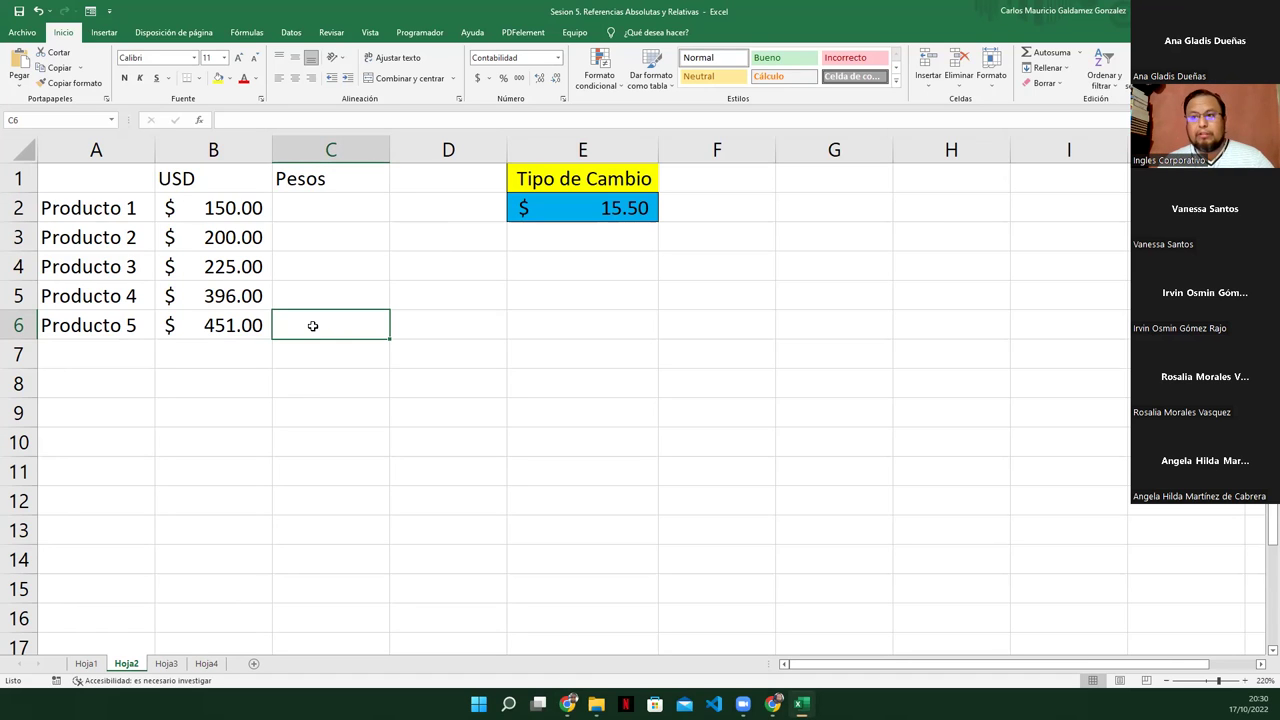
{"action": "left_click", "coordinate": [251, 356]}
{"action": "left_click_drag", "start_coordinate": [170, 208], "coordinate": [199, 320]}
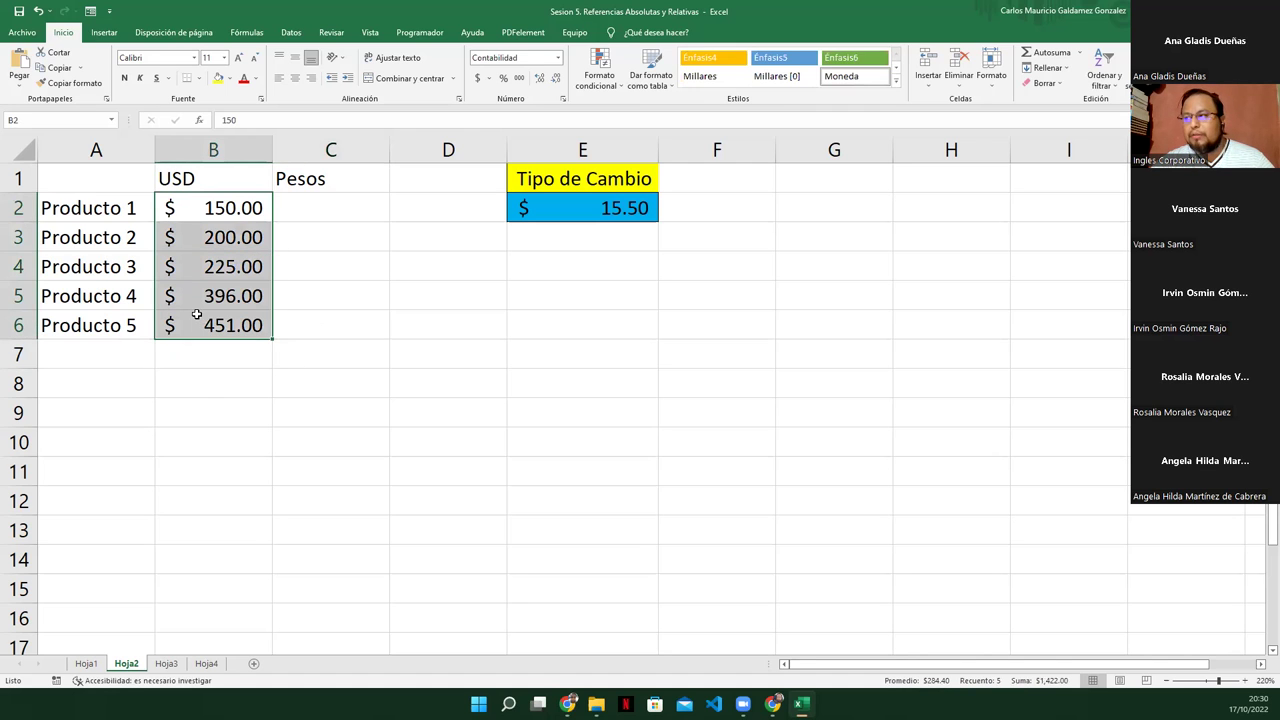
{"action": "left_click", "coordinate": [1050, 52]}
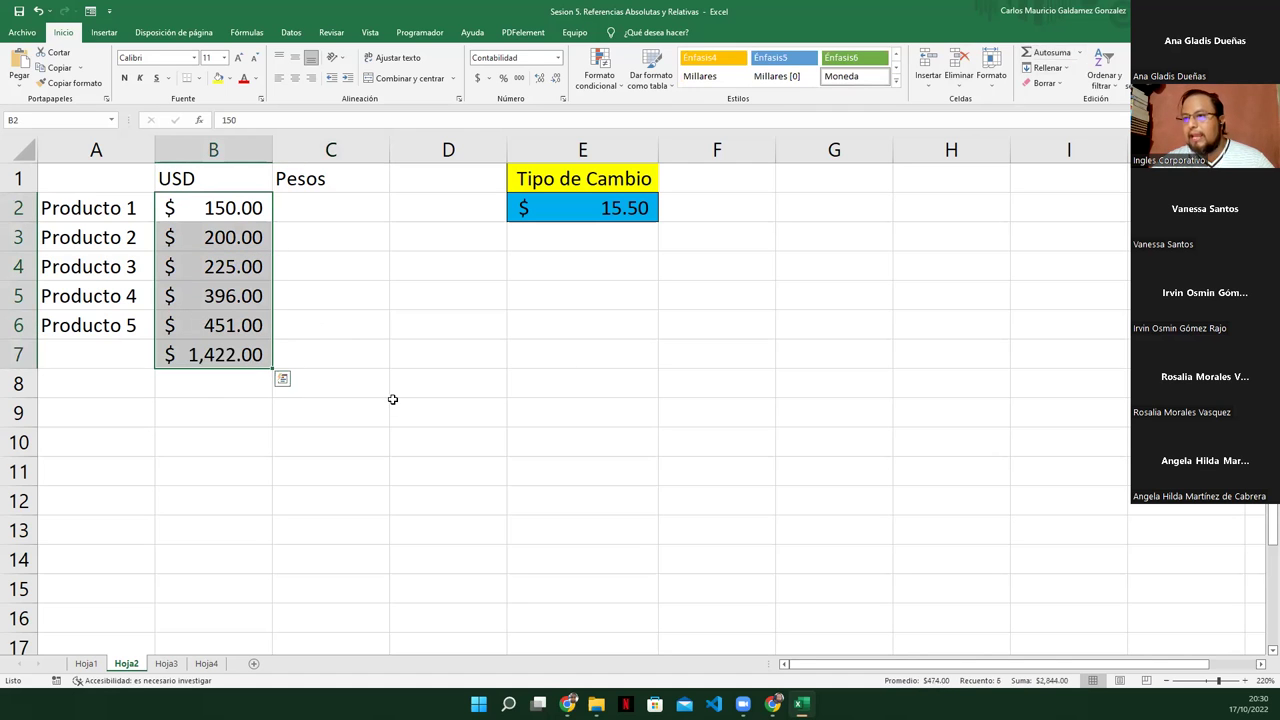
{"action": "left_click", "coordinate": [211, 360]}
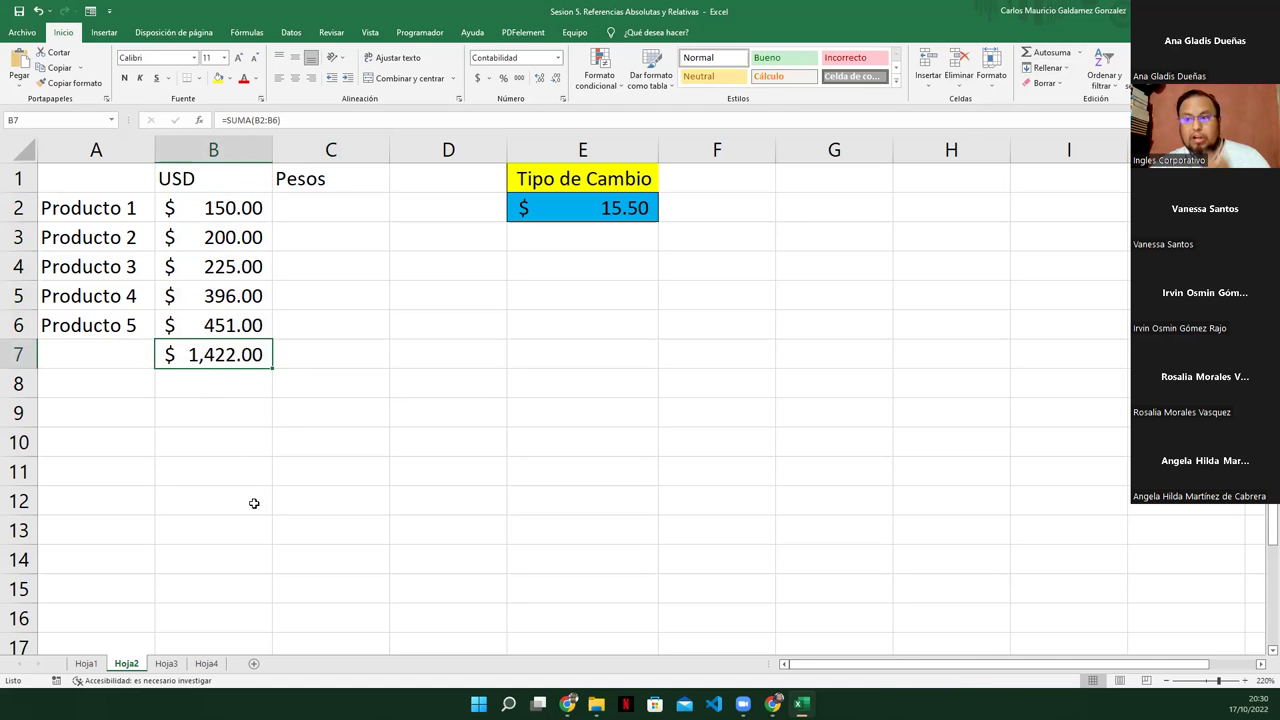
{"action": "left_click", "coordinate": [299, 353]}
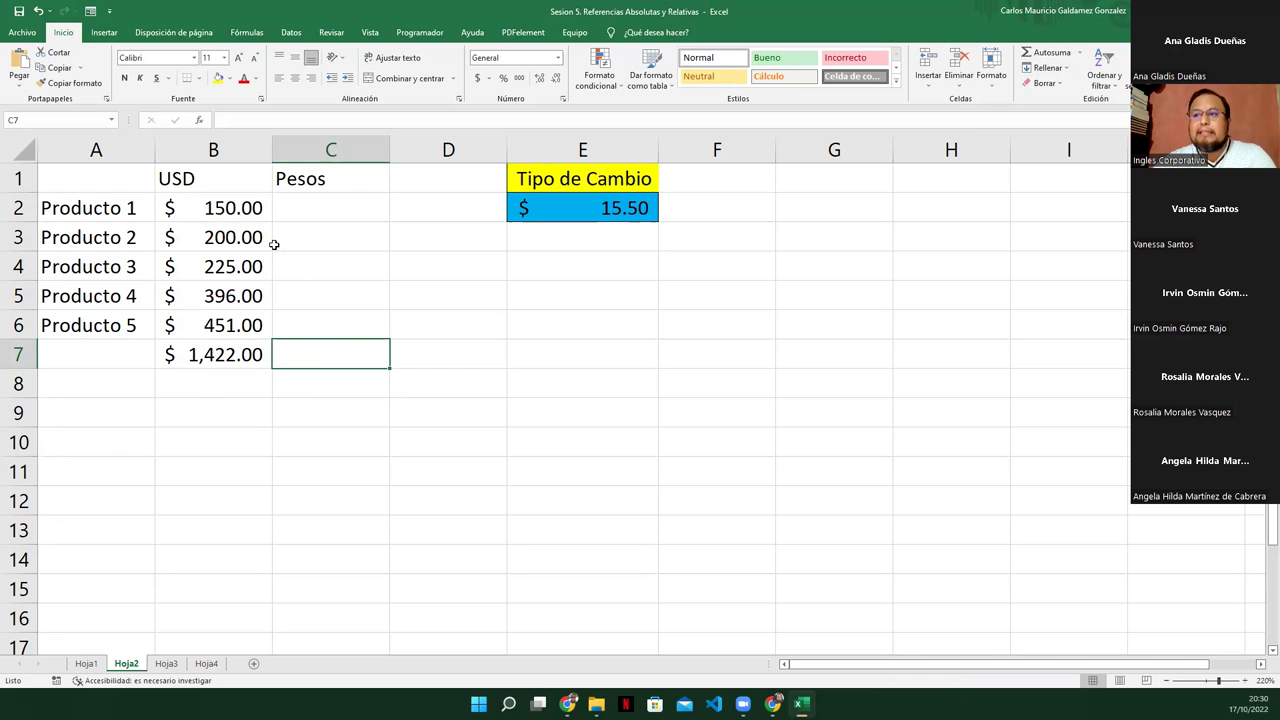
{"action": "left_click_drag", "start_coordinate": [292, 214], "coordinate": [337, 362]}
Give C2:C7 the Moneda format with the $ Español (México) symbol in Format Cells
{"action": "left_click", "coordinate": [339, 214]}
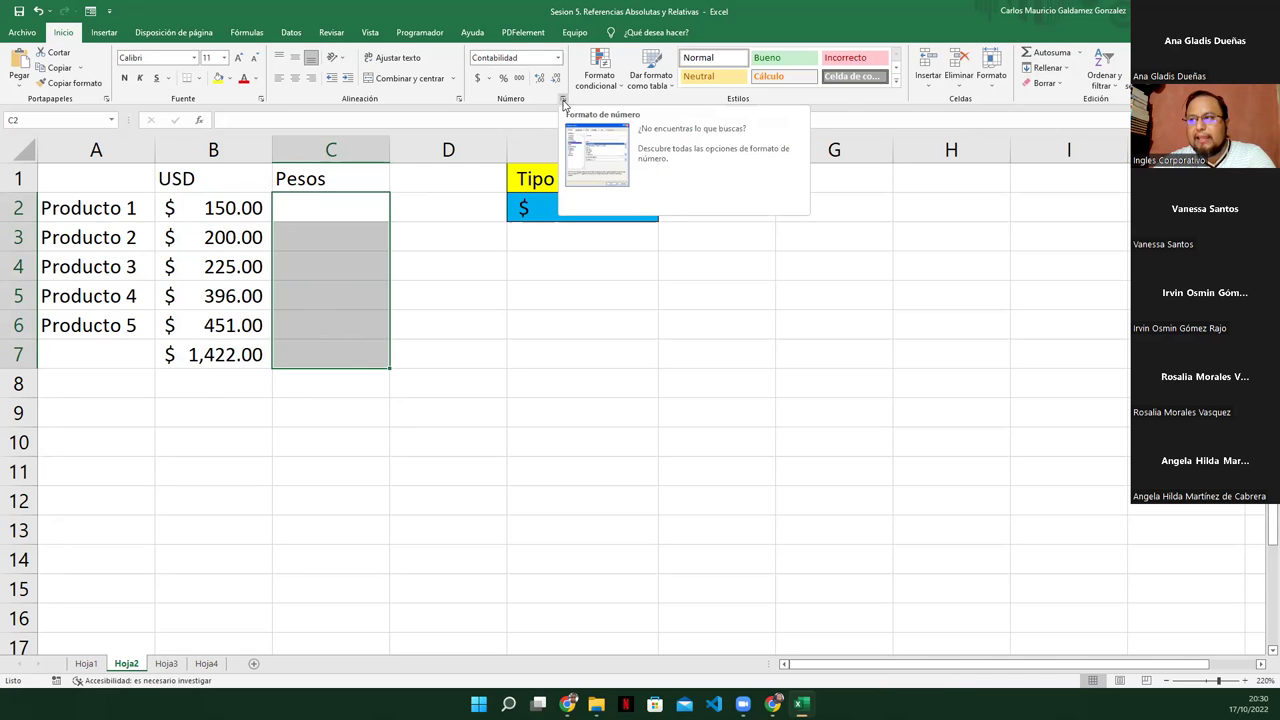
{"action": "left_click", "coordinate": [563, 102]}
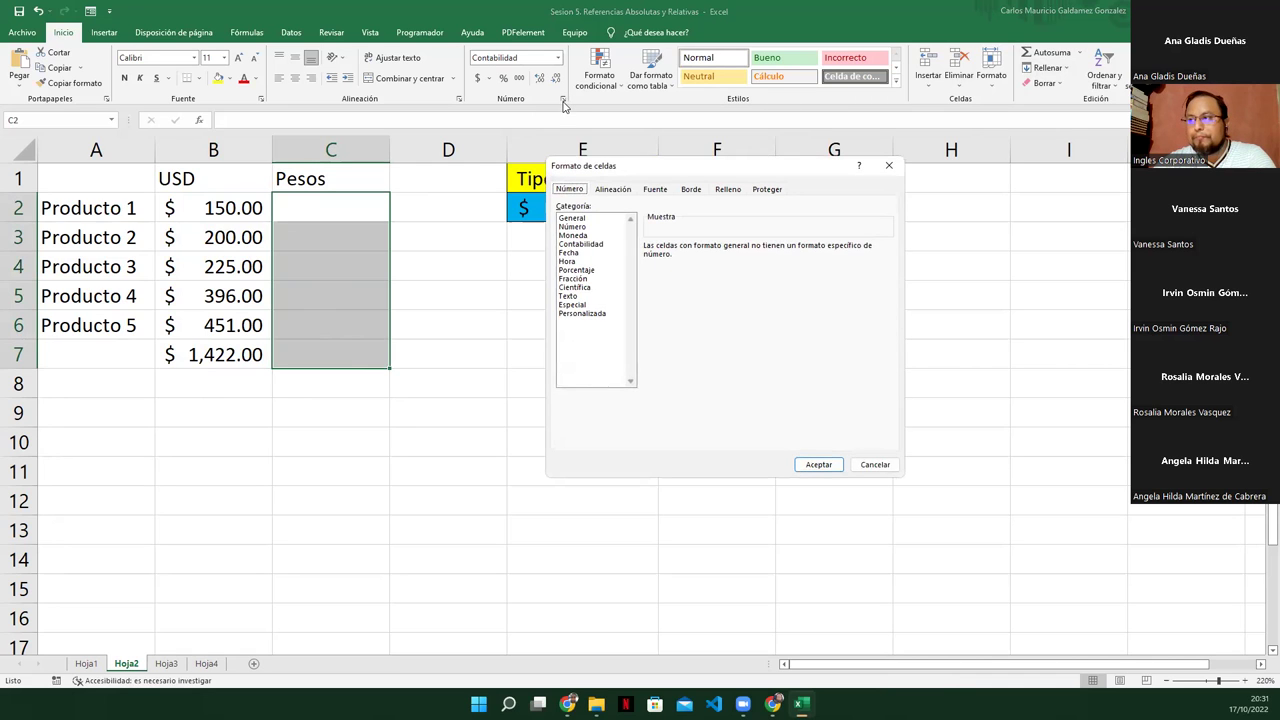
{"action": "left_click", "coordinate": [582, 235]}
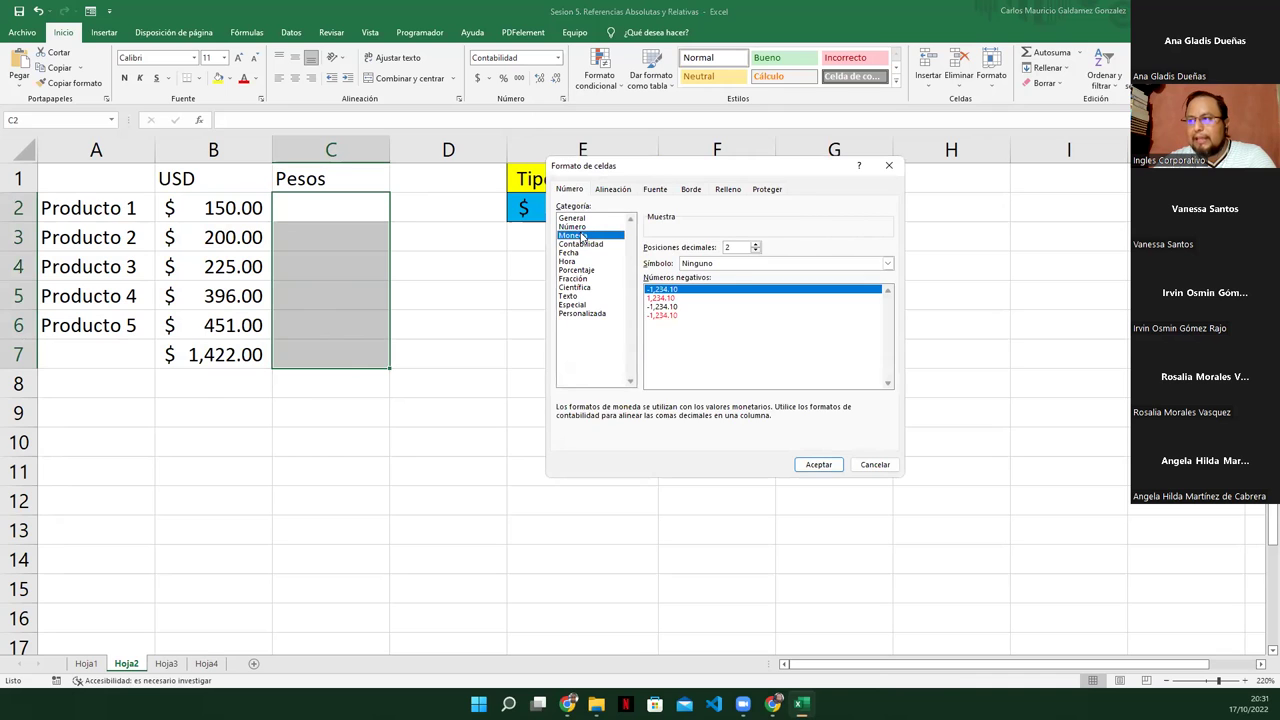
{"action": "left_click", "coordinate": [731, 266]}
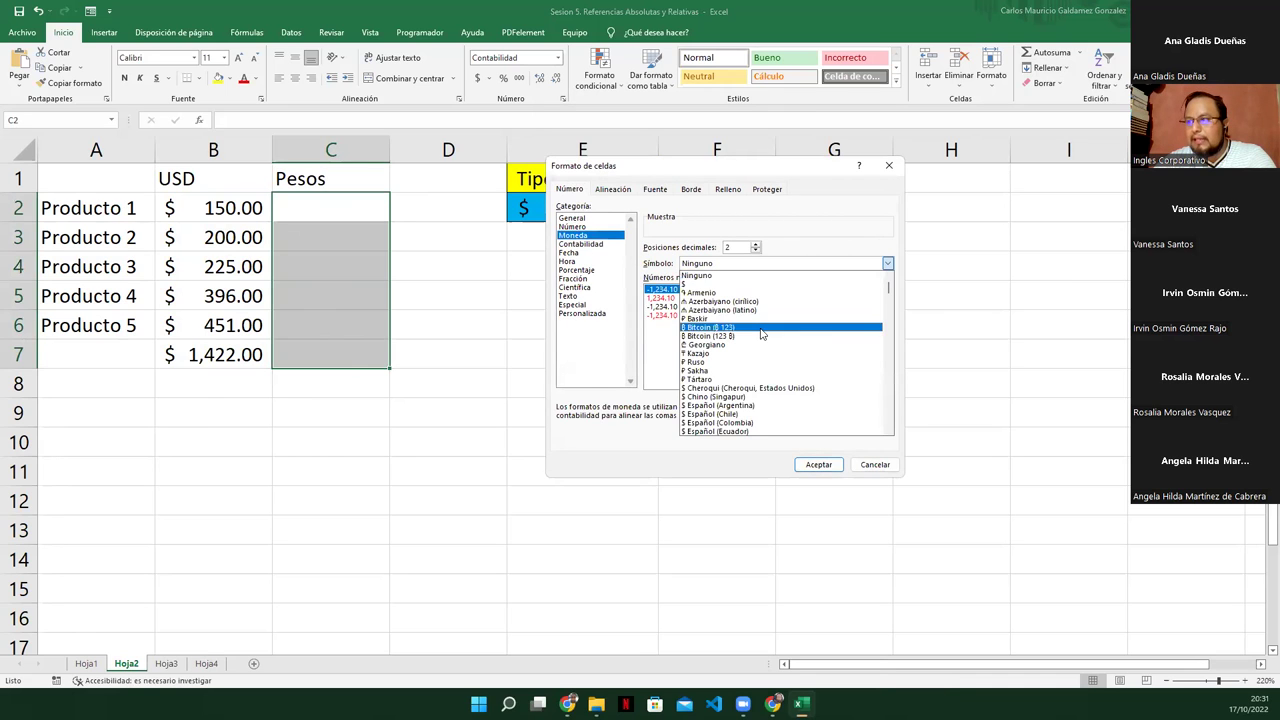
{"action": "scroll", "coordinate": [745, 400], "scroll_direction": "down", "scroll_amount": 1}
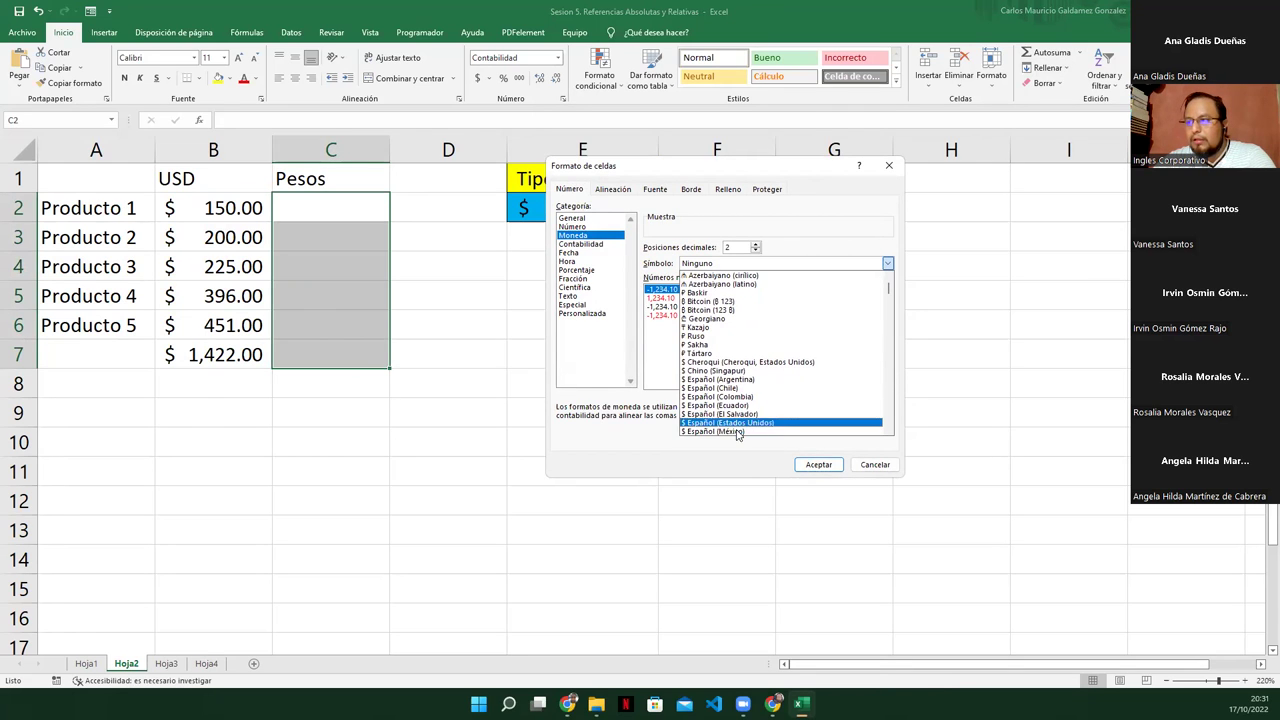
{"action": "scroll", "coordinate": [734, 430], "scroll_direction": "down", "scroll_amount": 1}
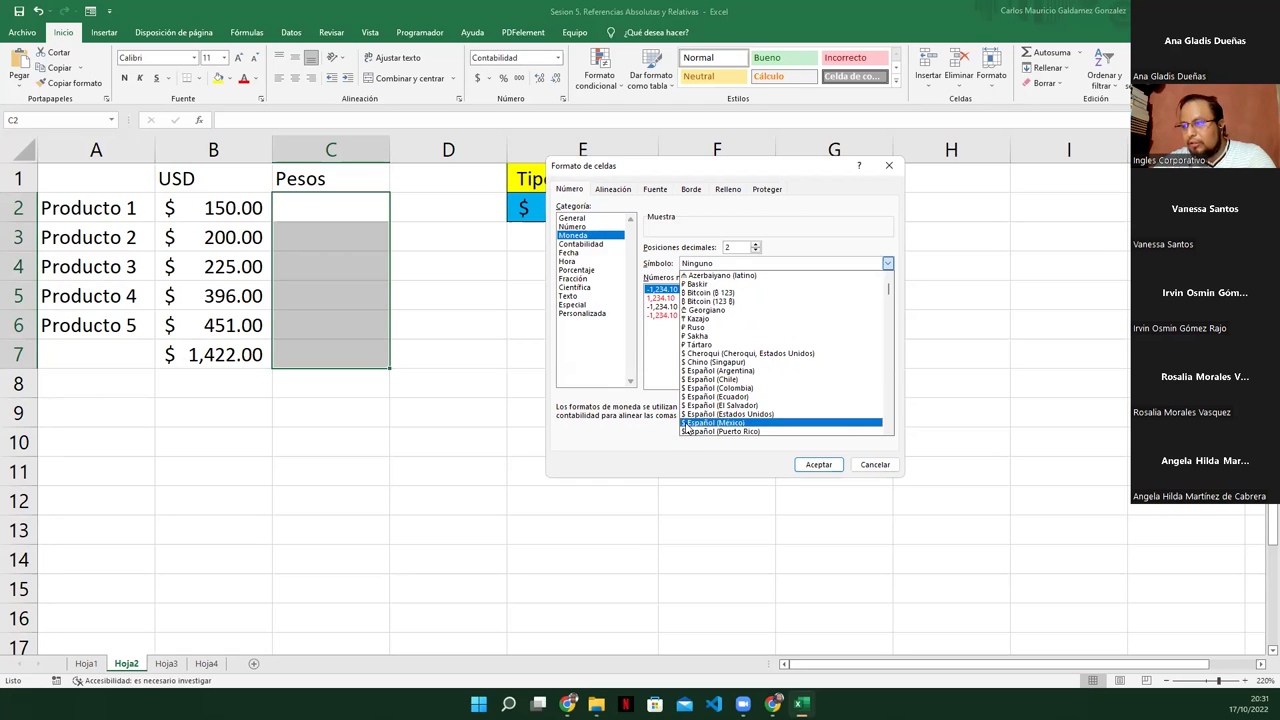
{"action": "left_click", "coordinate": [722, 423]}
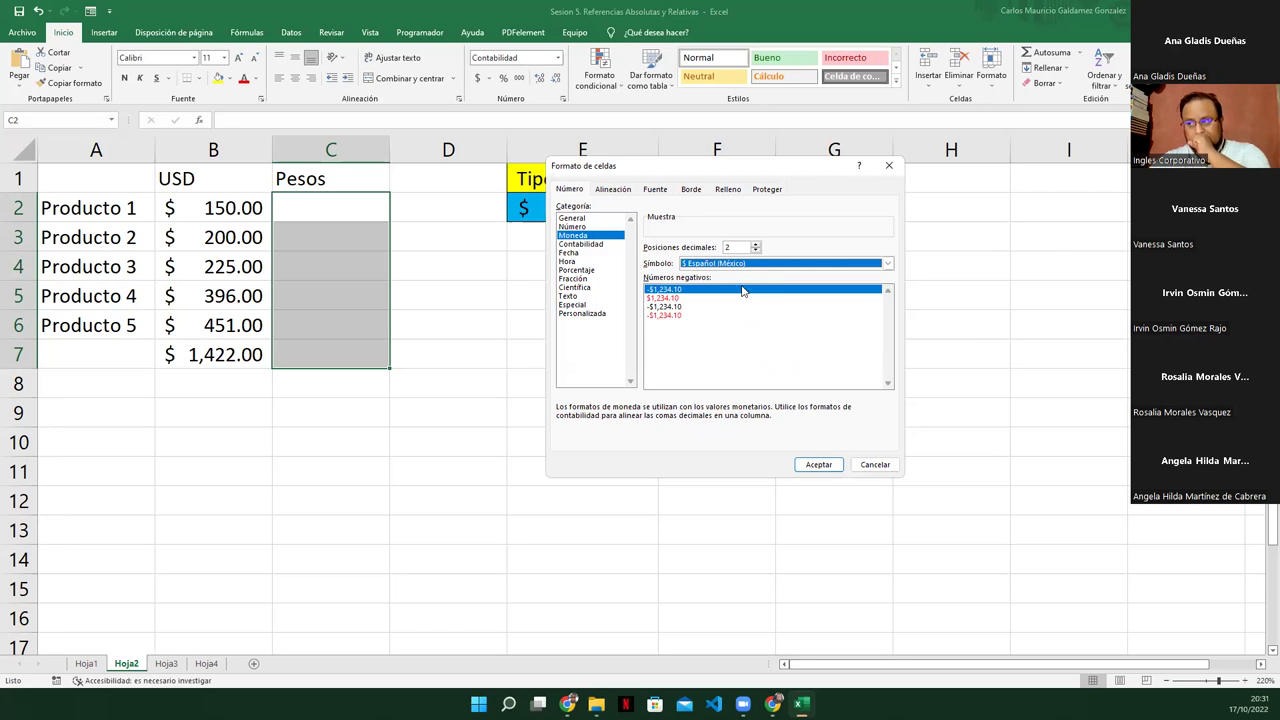
Switch the currency symbol to the MXN code with 2 decimals and apply it
{"action": "left_click", "coordinate": [743, 266]}
{"action": "scroll", "coordinate": [764, 318], "scroll_direction": "down", "scroll_amount": 12}
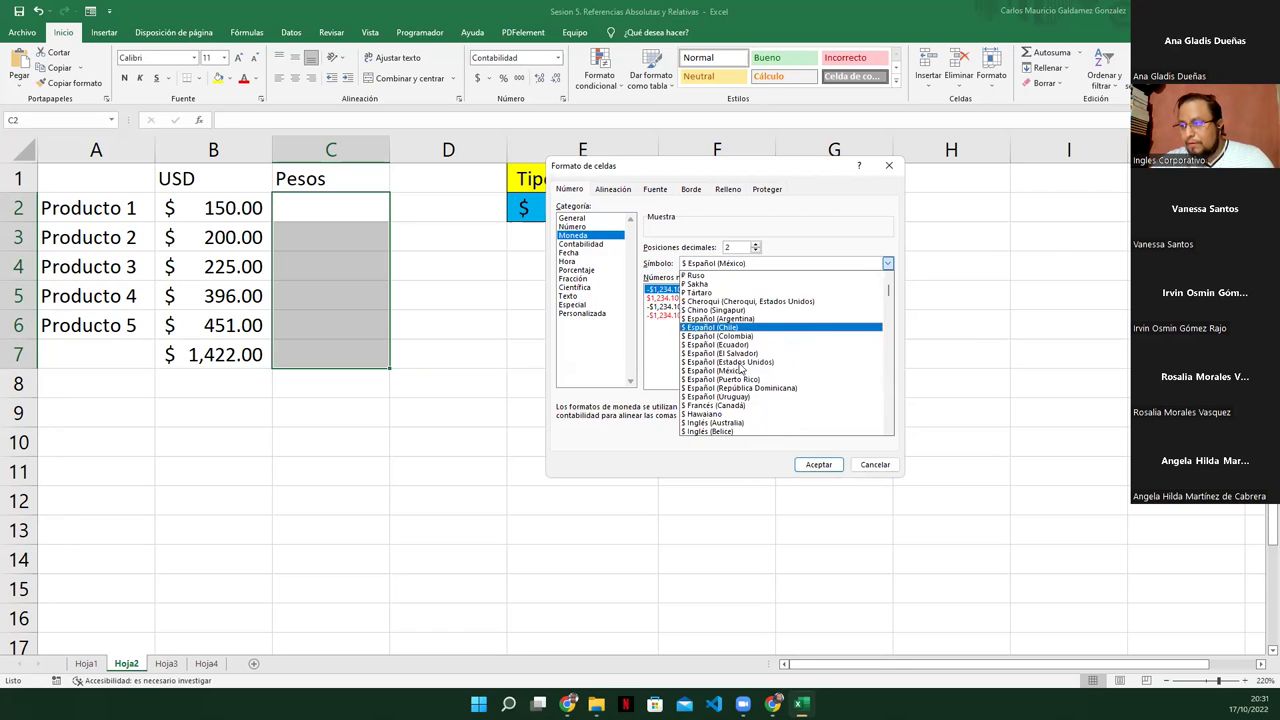
{"action": "scroll", "coordinate": [743, 362], "scroll_direction": "down", "scroll_amount": 8}
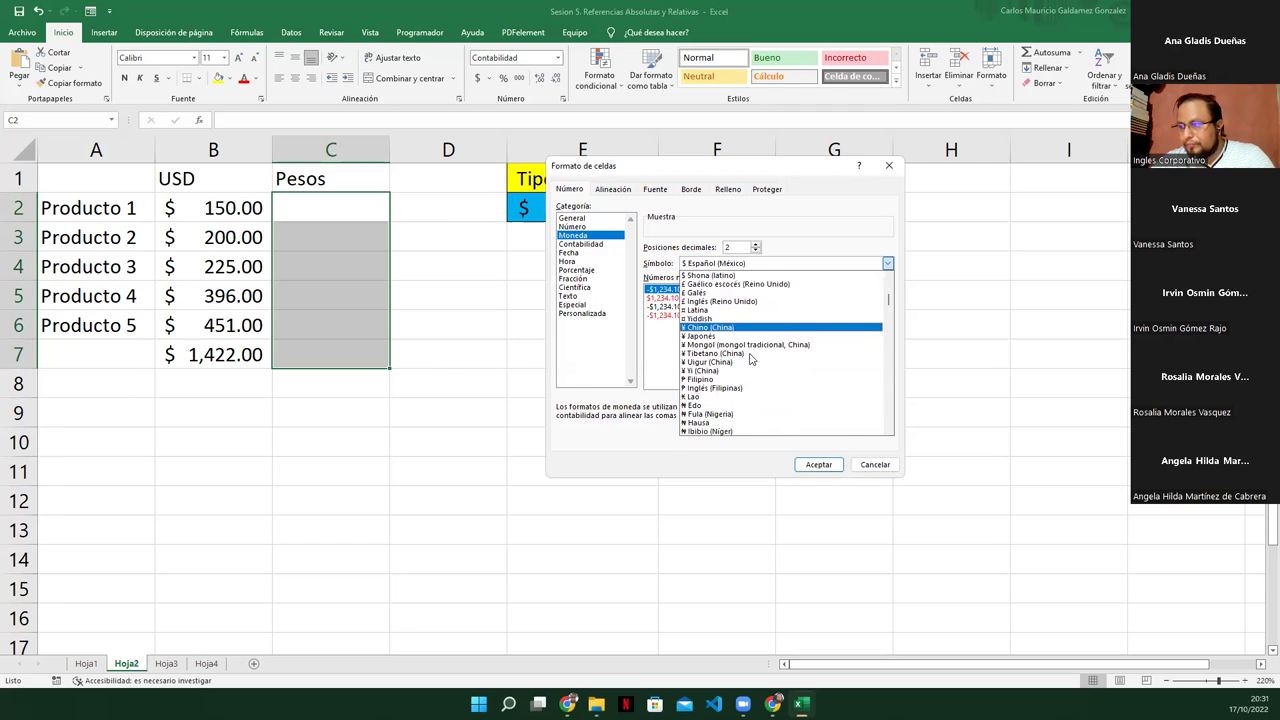
{"action": "scroll", "coordinate": [730, 385], "scroll_direction": "down", "scroll_amount": 10}
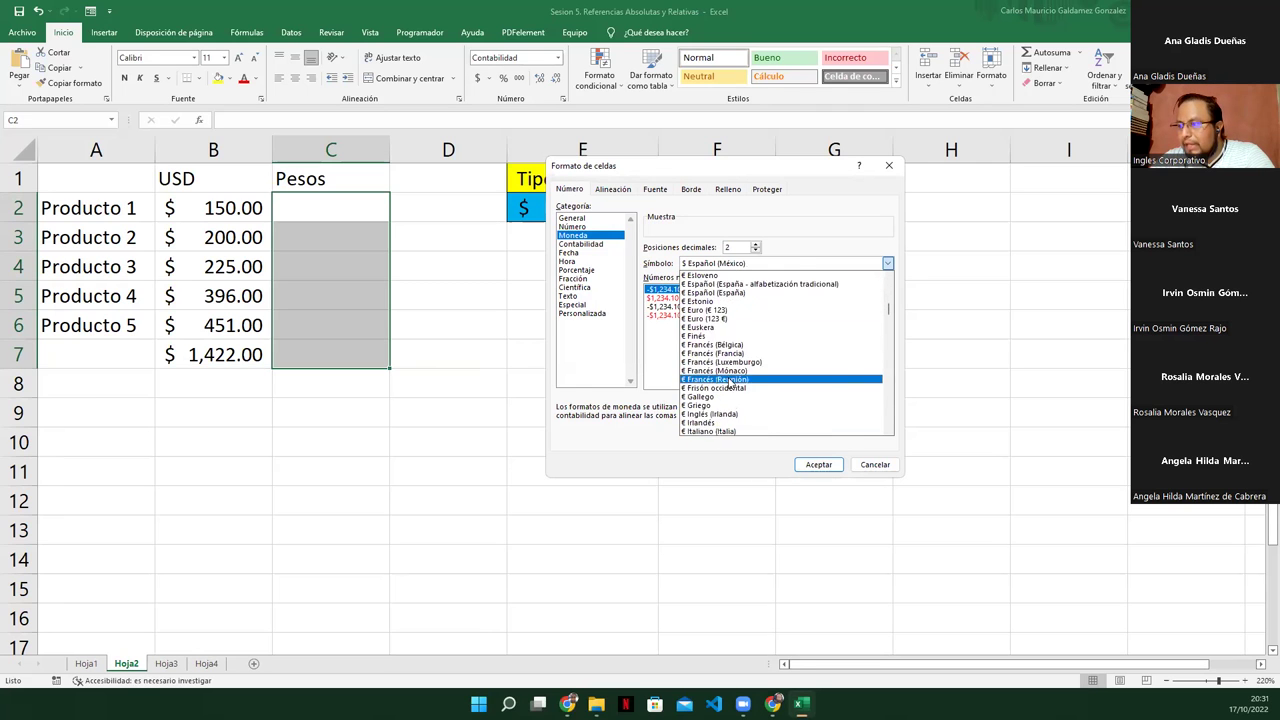
{"action": "scroll", "coordinate": [760, 376], "scroll_direction": "down", "scroll_amount": 6}
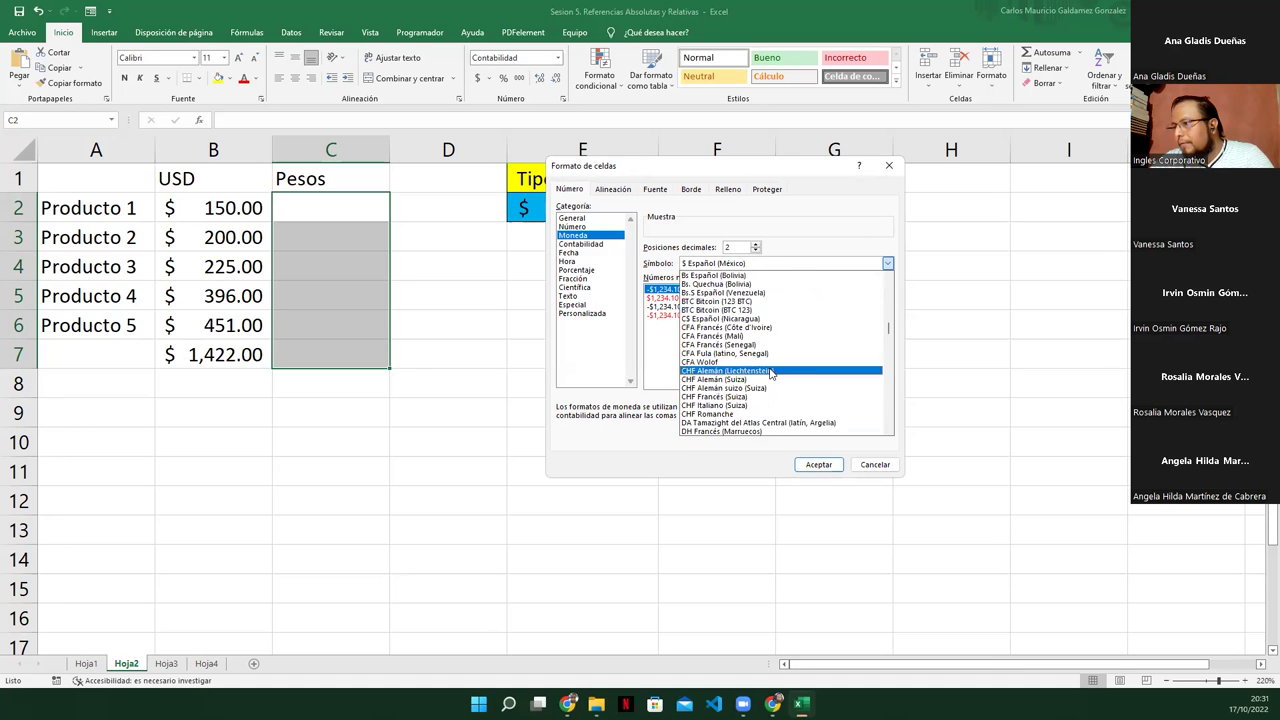
{"action": "scroll", "coordinate": [772, 375], "scroll_direction": "down", "scroll_amount": 6}
{"action": "scroll", "coordinate": [772, 375], "scroll_direction": "down", "scroll_amount": 6}
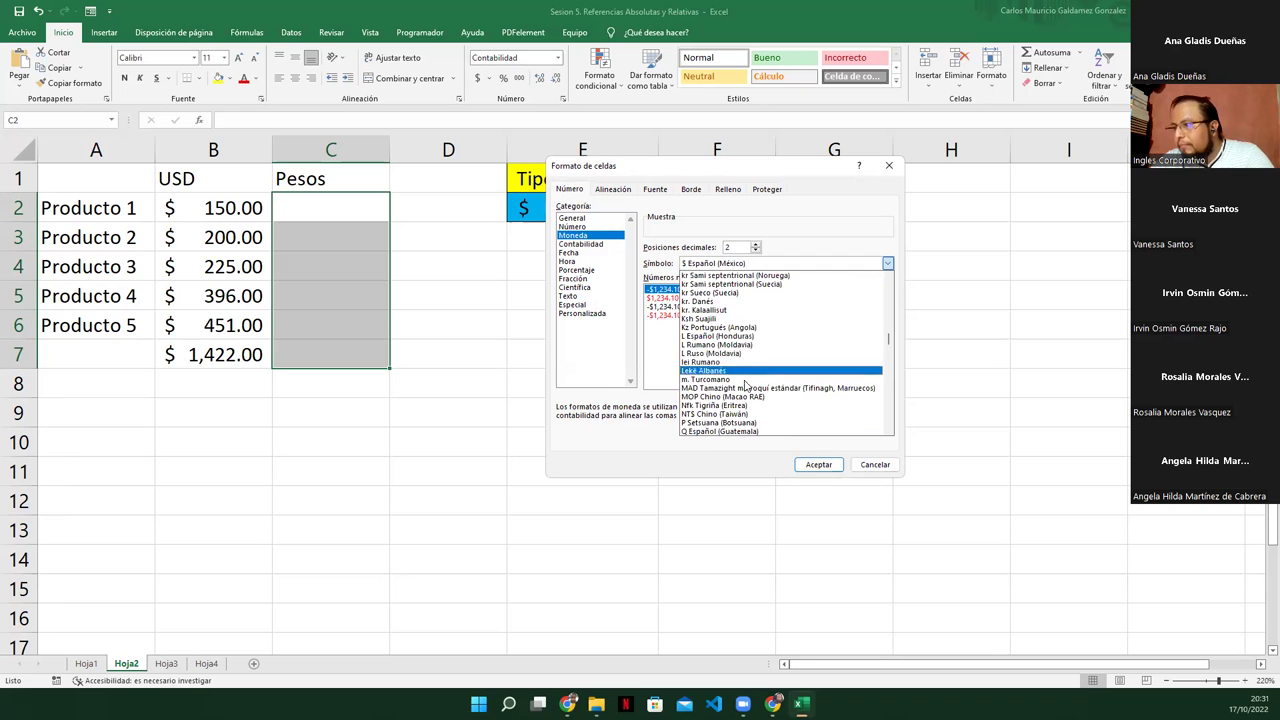
{"action": "scroll", "coordinate": [745, 390], "scroll_direction": "down", "scroll_amount": 2}
{"action": "scroll", "coordinate": [741, 393], "scroll_direction": "down", "scroll_amount": 8}
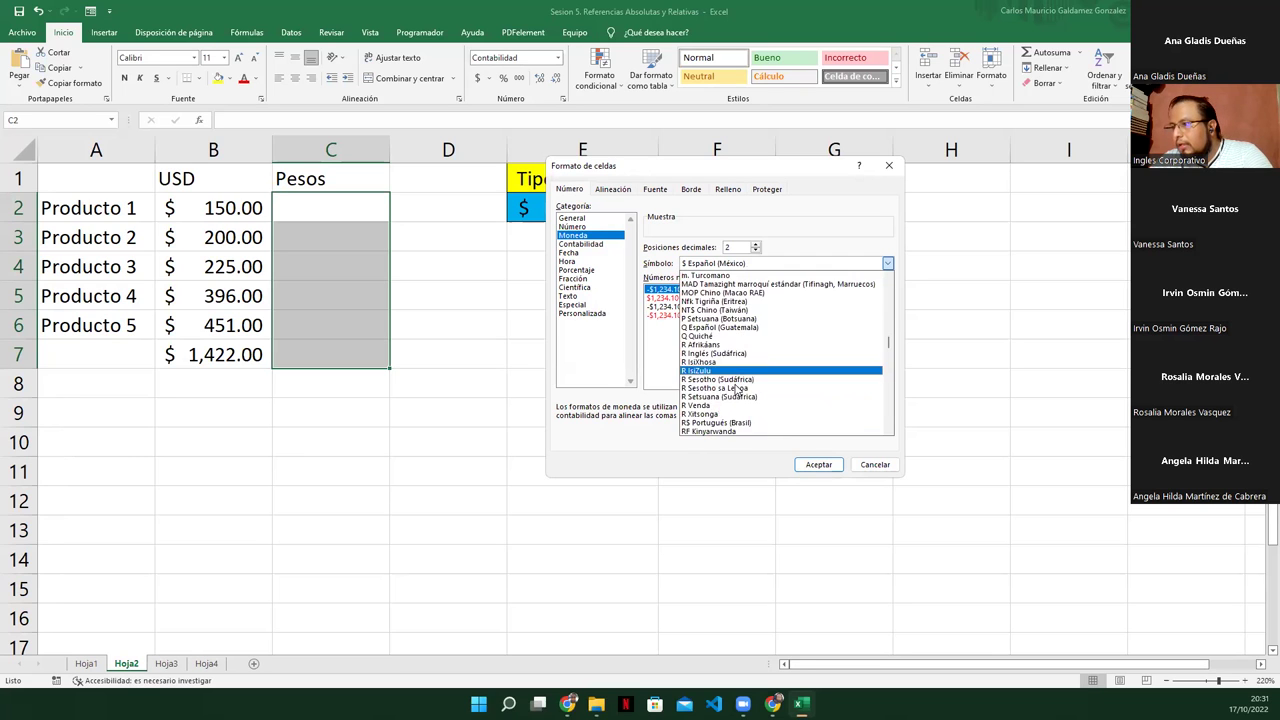
{"action": "scroll", "coordinate": [735, 382], "scroll_direction": "down", "scroll_amount": 8}
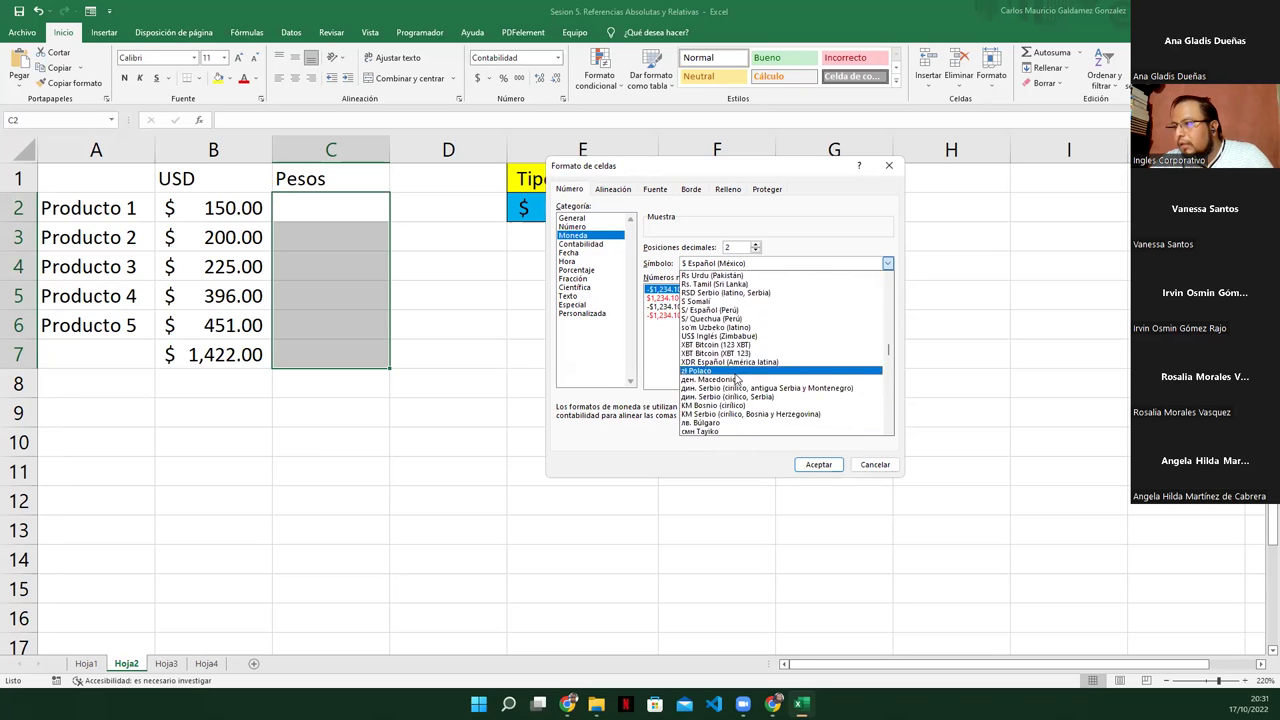
{"action": "scroll", "coordinate": [738, 380], "scroll_direction": "down", "scroll_amount": 8}
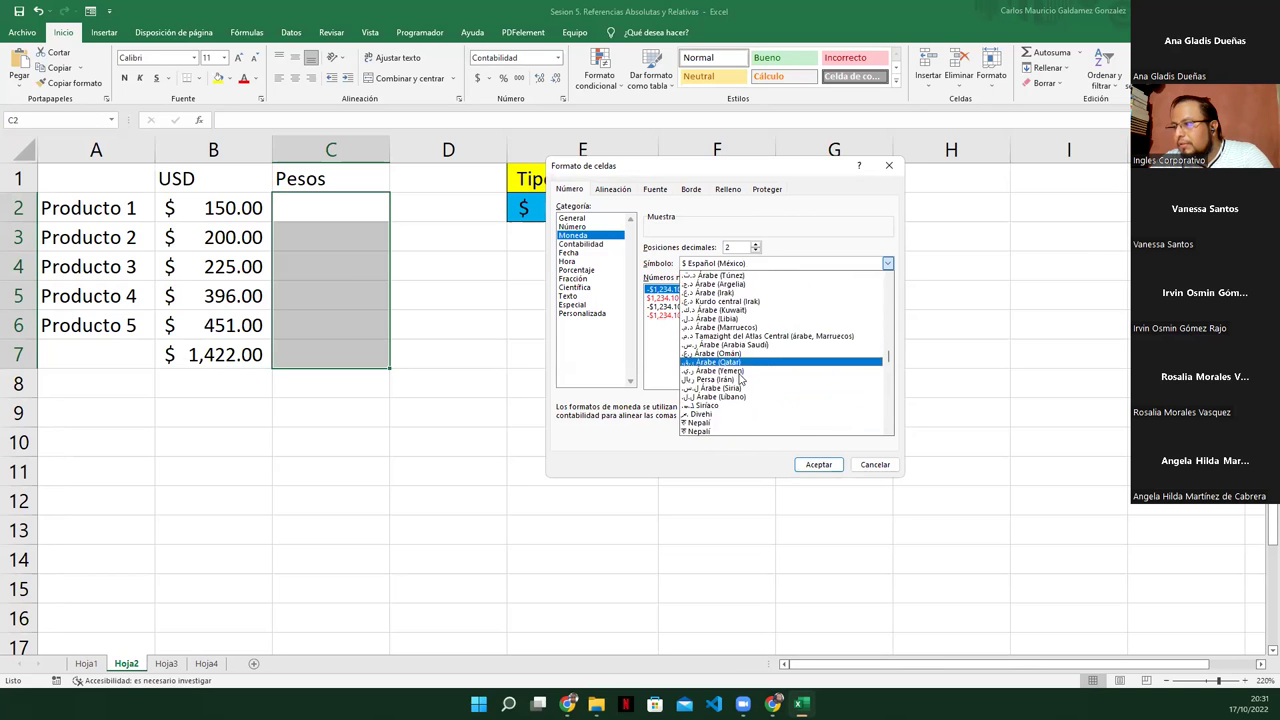
{"action": "scroll", "coordinate": [738, 377], "scroll_direction": "down", "scroll_amount": 6}
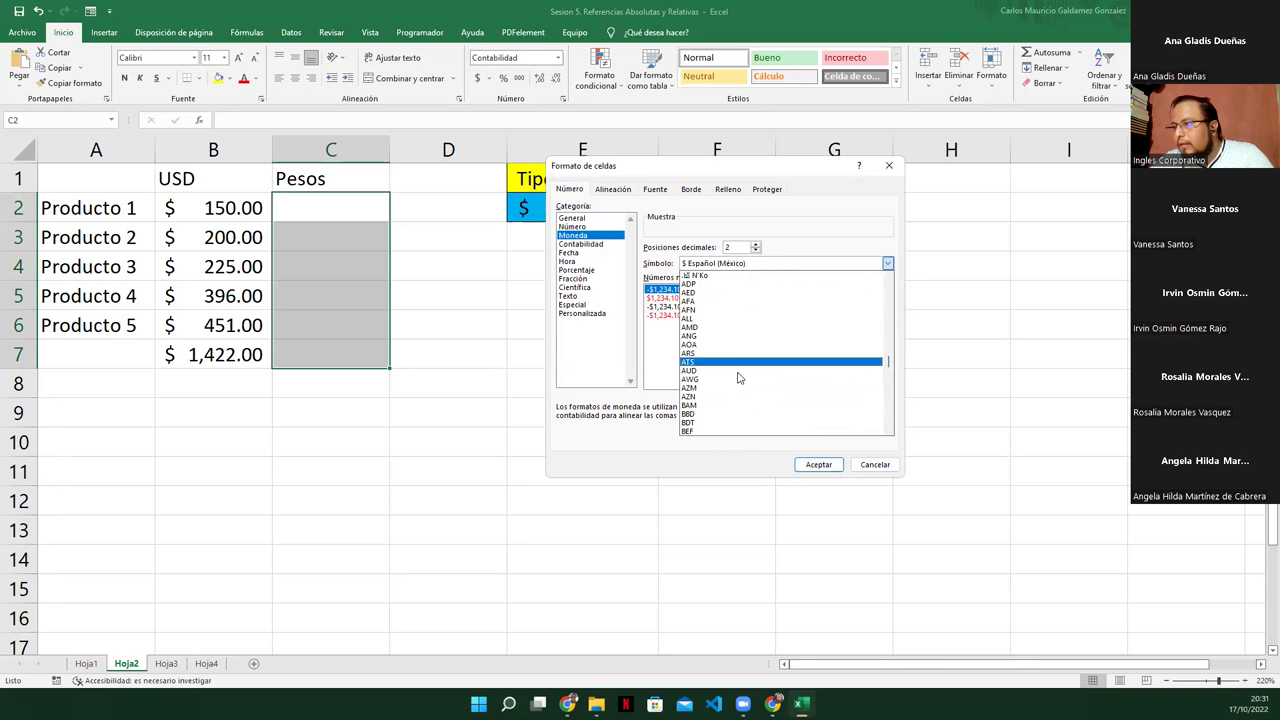
{"action": "scroll", "coordinate": [738, 376], "scroll_direction": "down", "scroll_amount": 9}
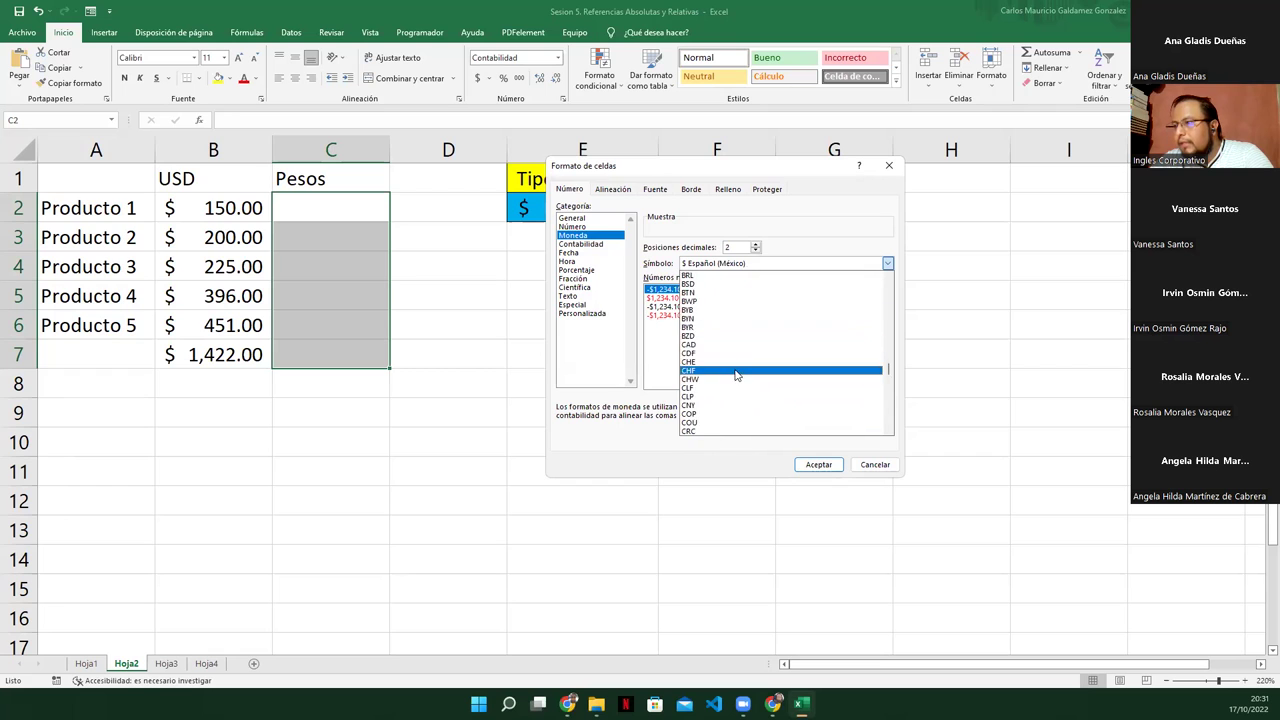
{"action": "scroll", "coordinate": [748, 374], "scroll_direction": "down", "scroll_amount": 7}
{"action": "scroll", "coordinate": [742, 376], "scroll_direction": "down", "scroll_amount": 8}
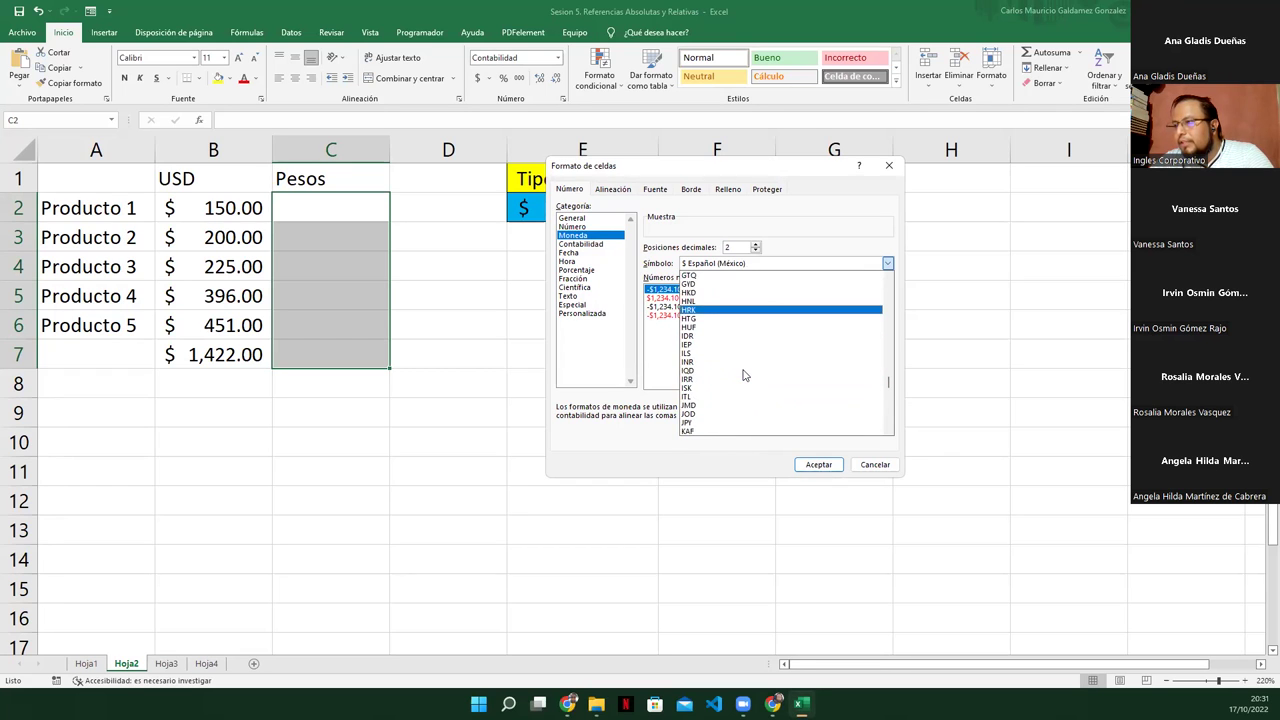
{"action": "scroll", "coordinate": [738, 372], "scroll_direction": "down", "scroll_amount": 6}
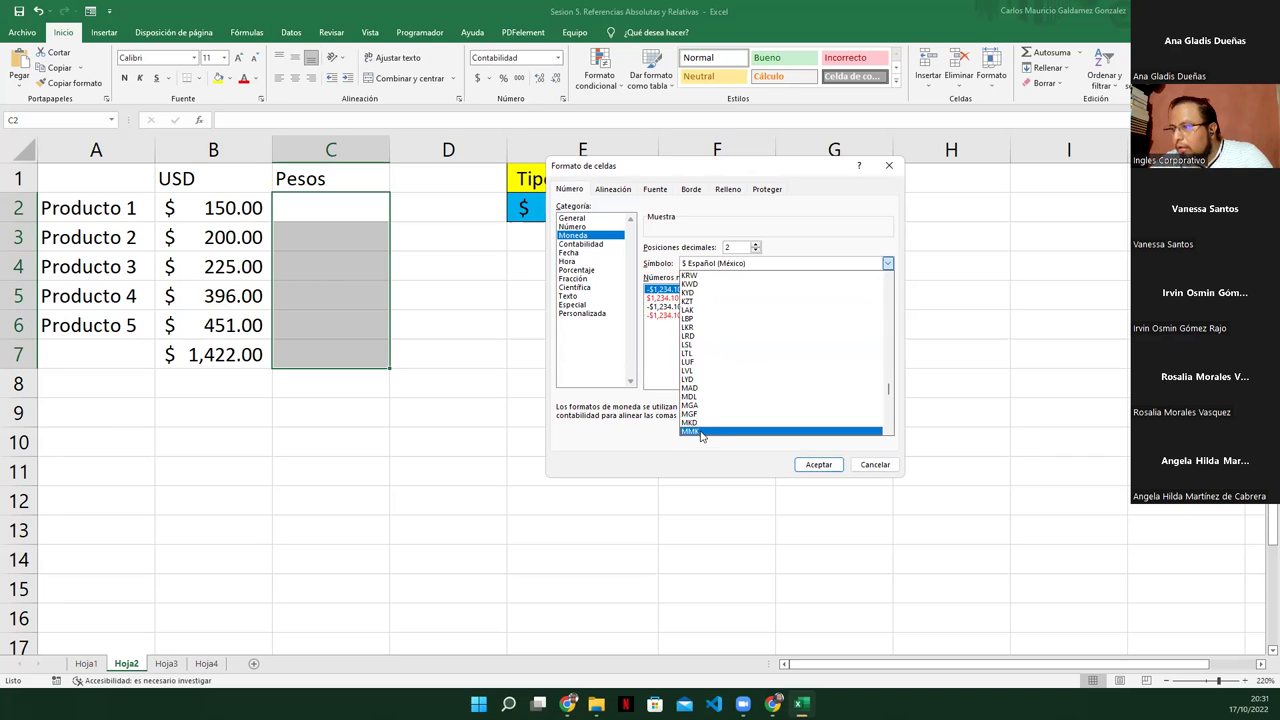
{"action": "scroll", "coordinate": [716, 408], "scroll_direction": "down", "scroll_amount": 4}
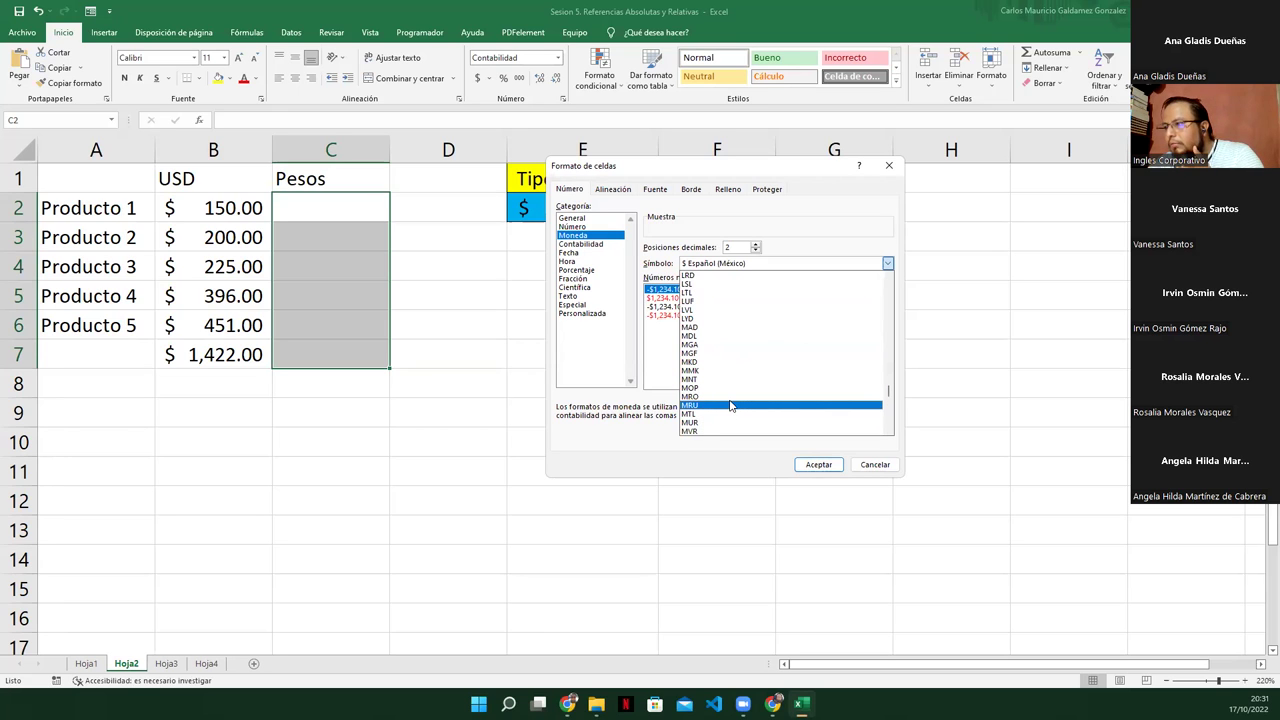
{"action": "scroll", "coordinate": [706, 370], "scroll_direction": "down", "scroll_amount": 1}
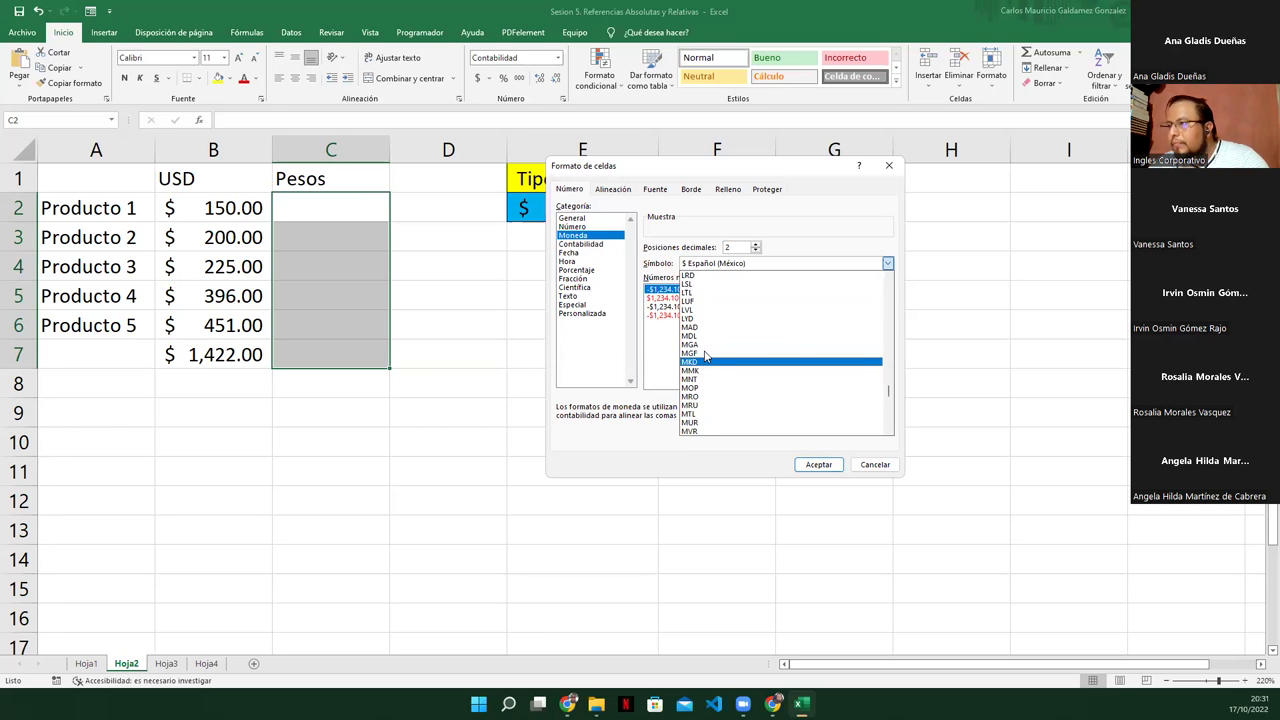
{"action": "scroll", "coordinate": [707, 360], "scroll_direction": "down", "scroll_amount": 2}
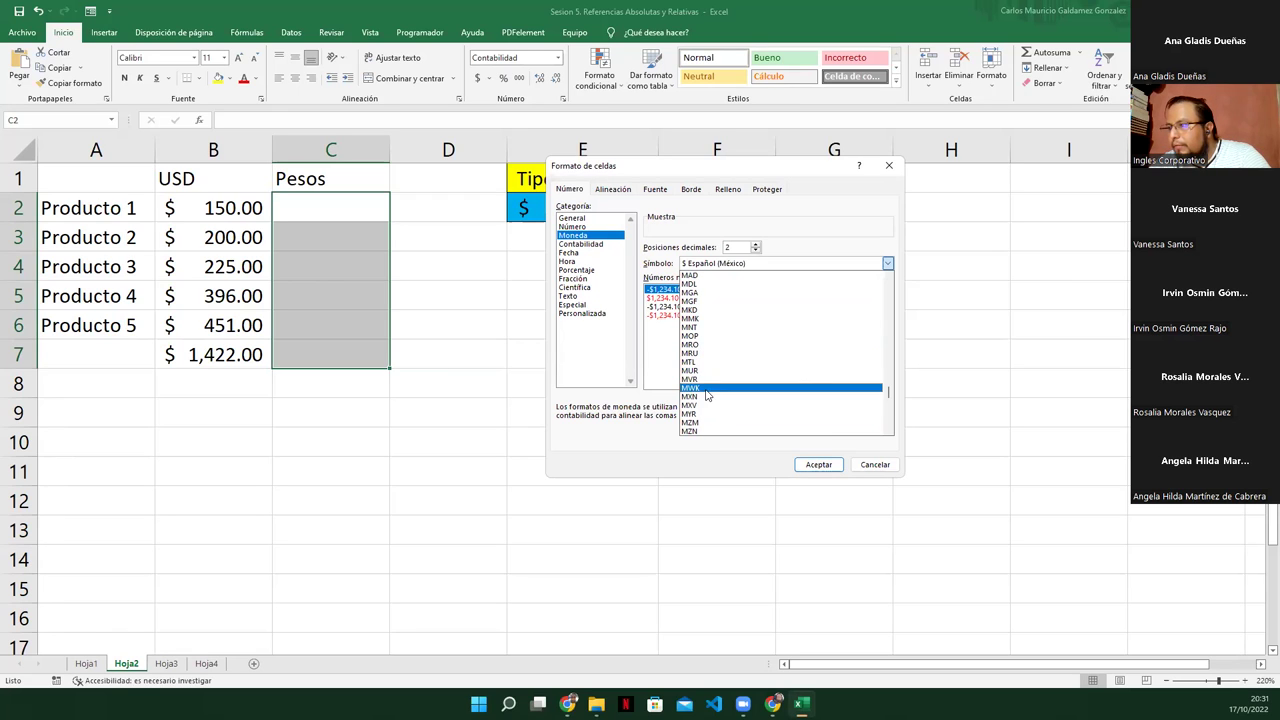
{"action": "left_click", "coordinate": [690, 397]}
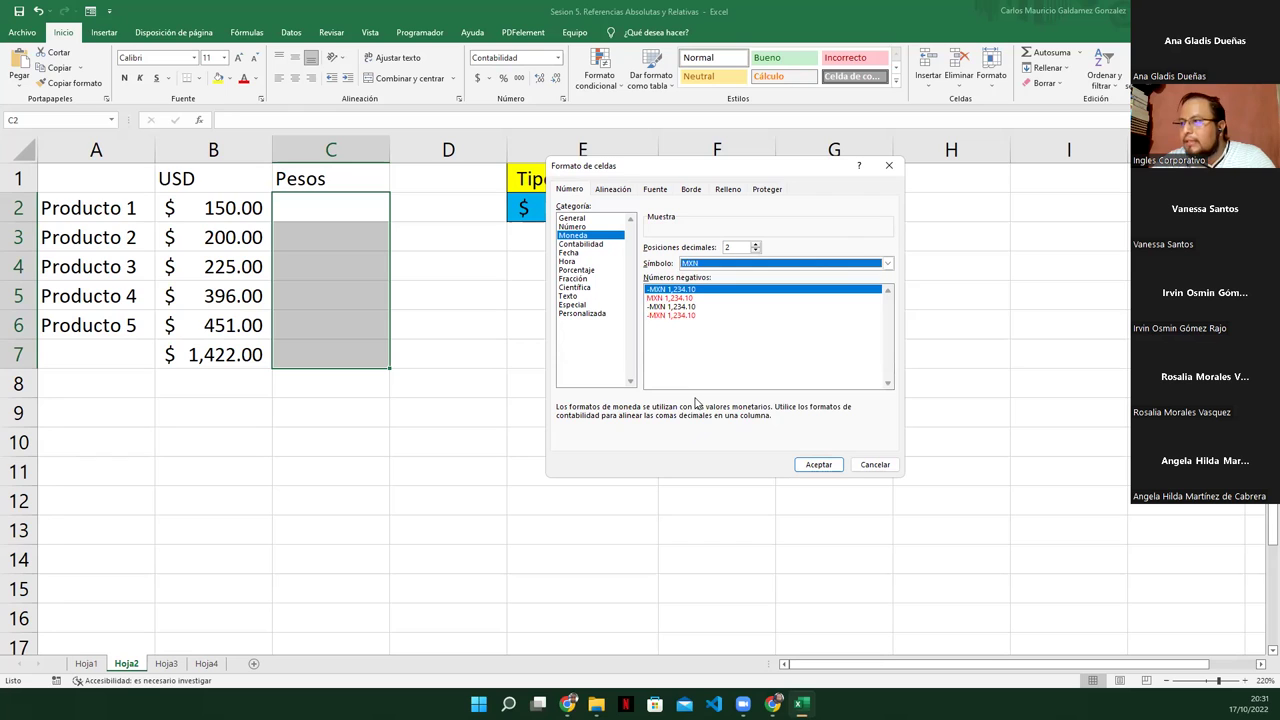
{"action": "left_click", "coordinate": [818, 465]}
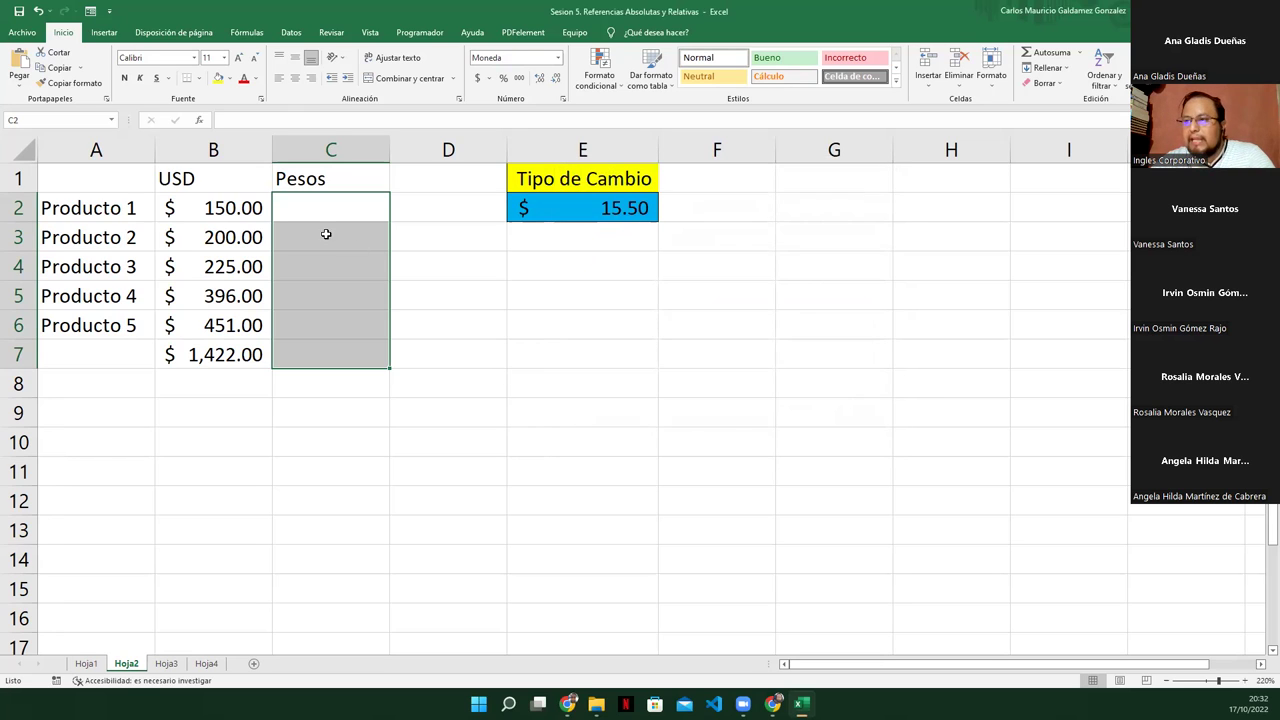
{"action": "left_click", "coordinate": [311, 207]}
Enter a test value of 34 in C2, then clear it
{"action": "type", "text": "34"}
{"action": "key", "text": "Return"}
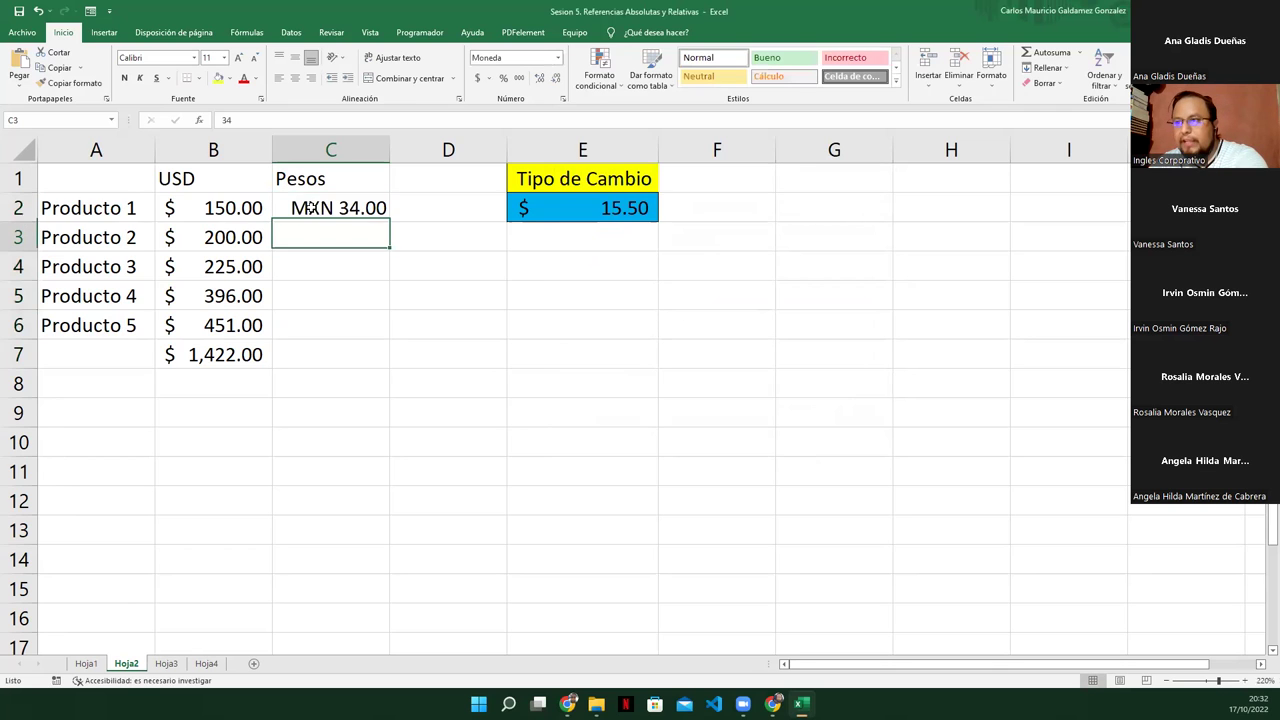
{"action": "left_click", "coordinate": [298, 208]}
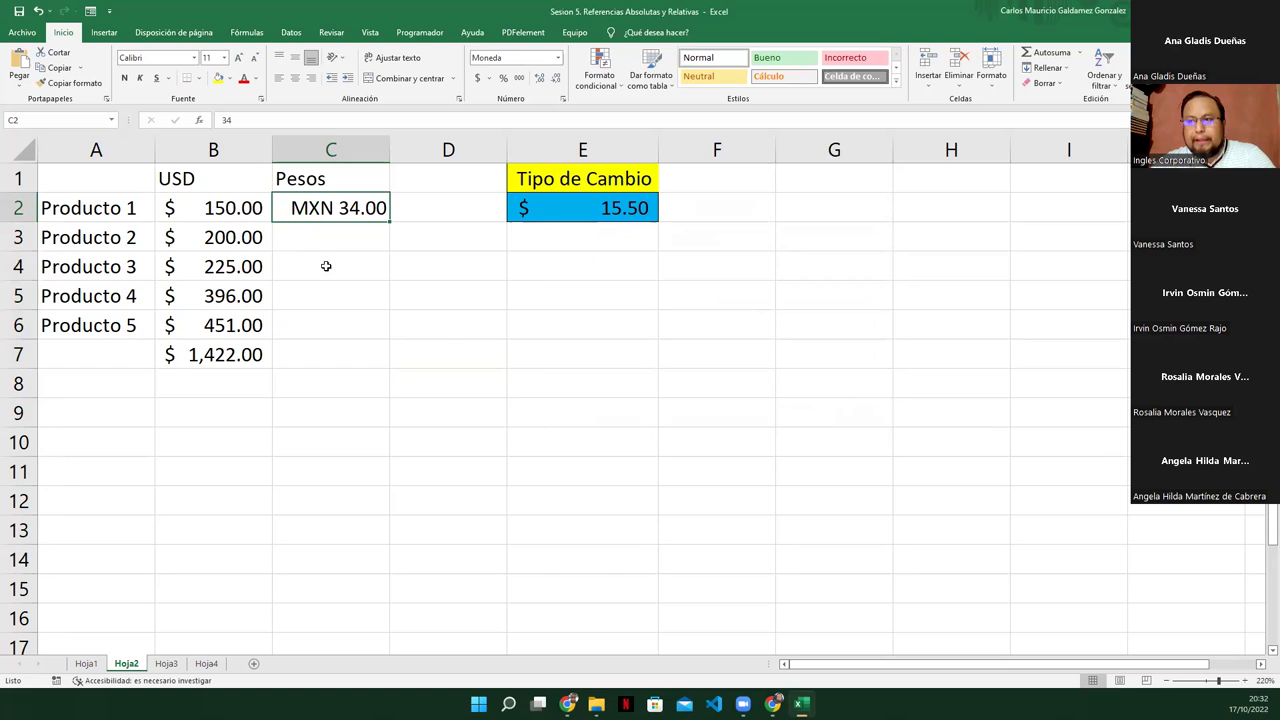
{"action": "key", "text": "Delete"}
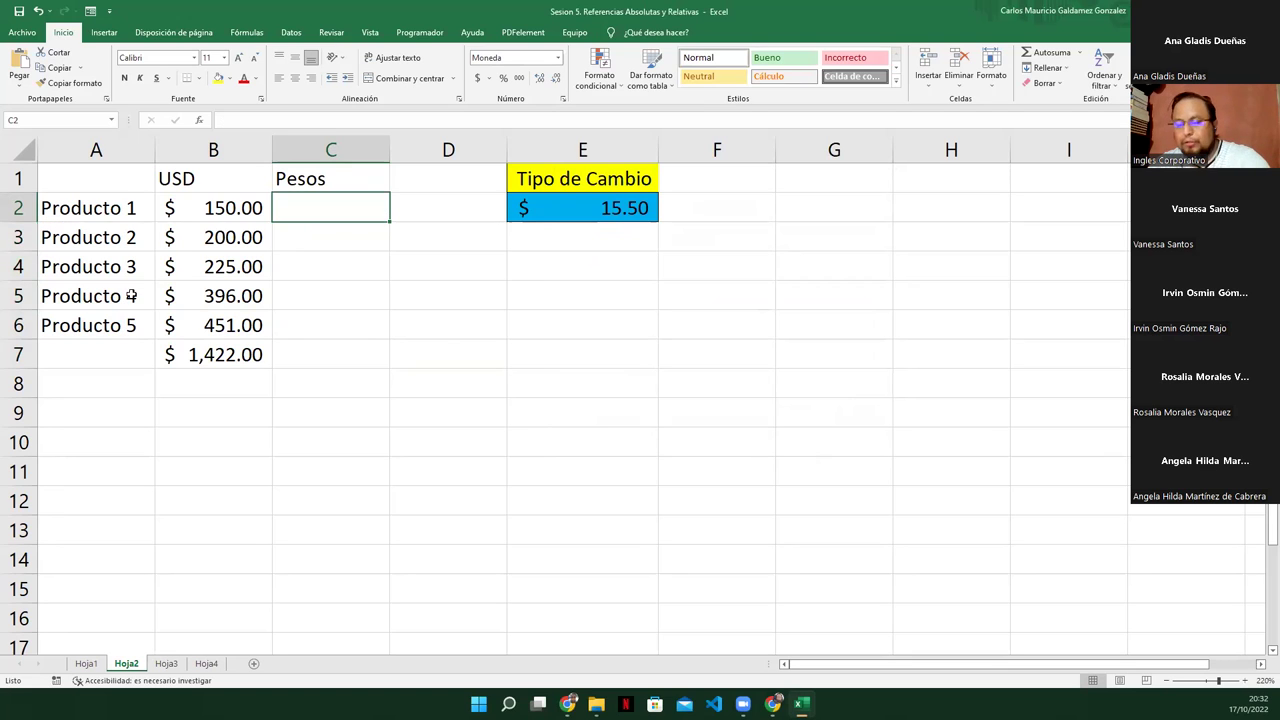
Change the currency symbol of C2:C7 from MXN to $ Español (México)
{"action": "left_click_drag", "start_coordinate": [322, 208], "coordinate": [352, 354]}
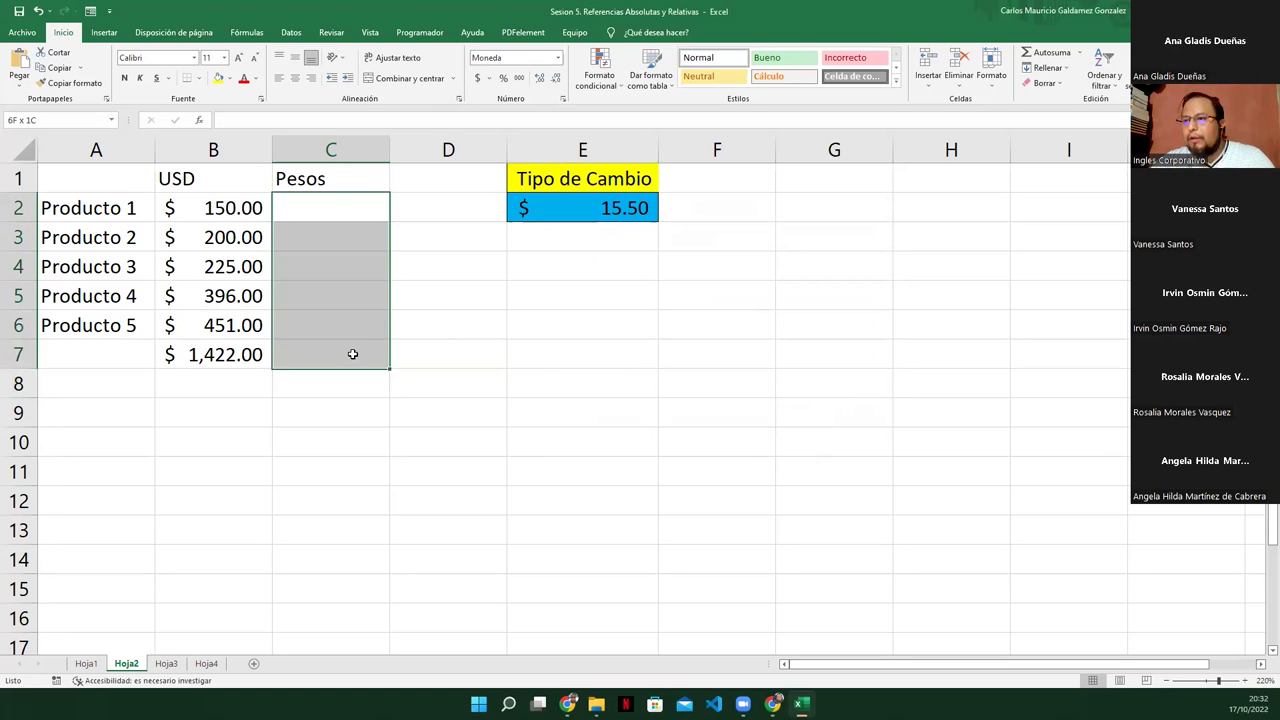
{"action": "left_click", "coordinate": [563, 98]}
{"action": "left_click", "coordinate": [887, 263]}
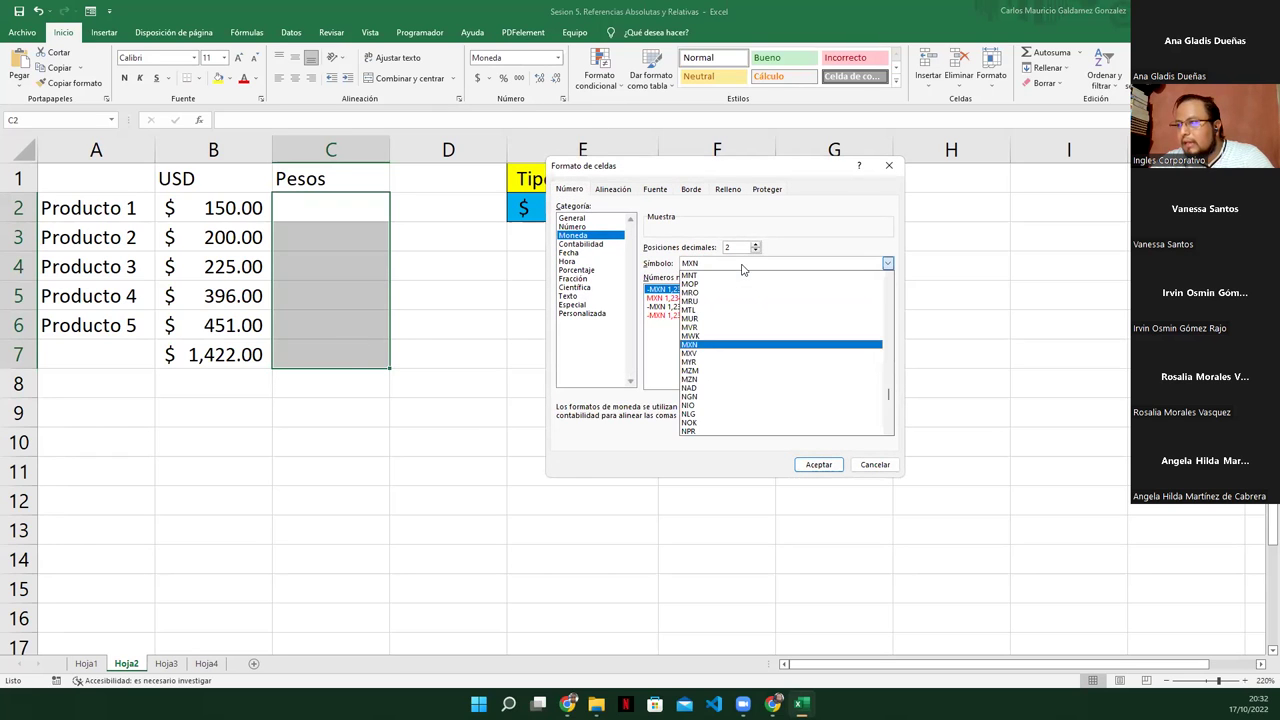
{"action": "left_click_drag", "start_coordinate": [891, 403], "coordinate": [890, 287]}
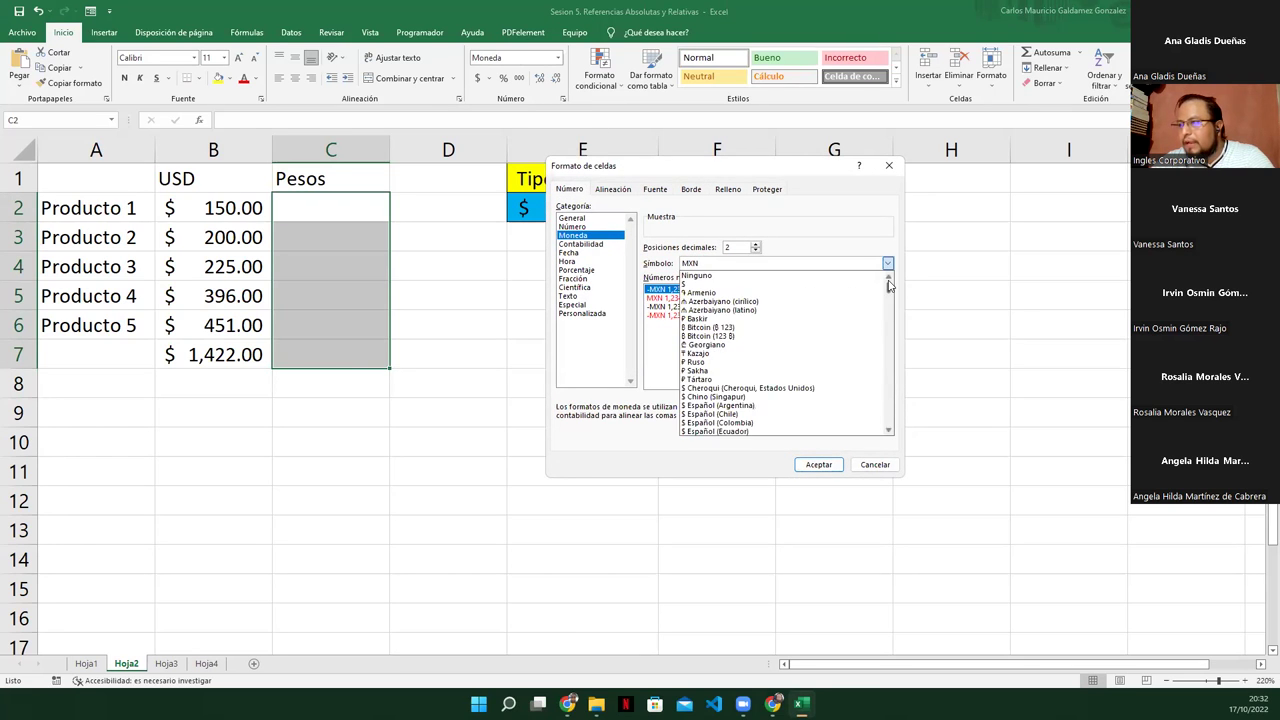
{"action": "scroll", "coordinate": [750, 381], "scroll_direction": "down", "scroll_amount": 2}
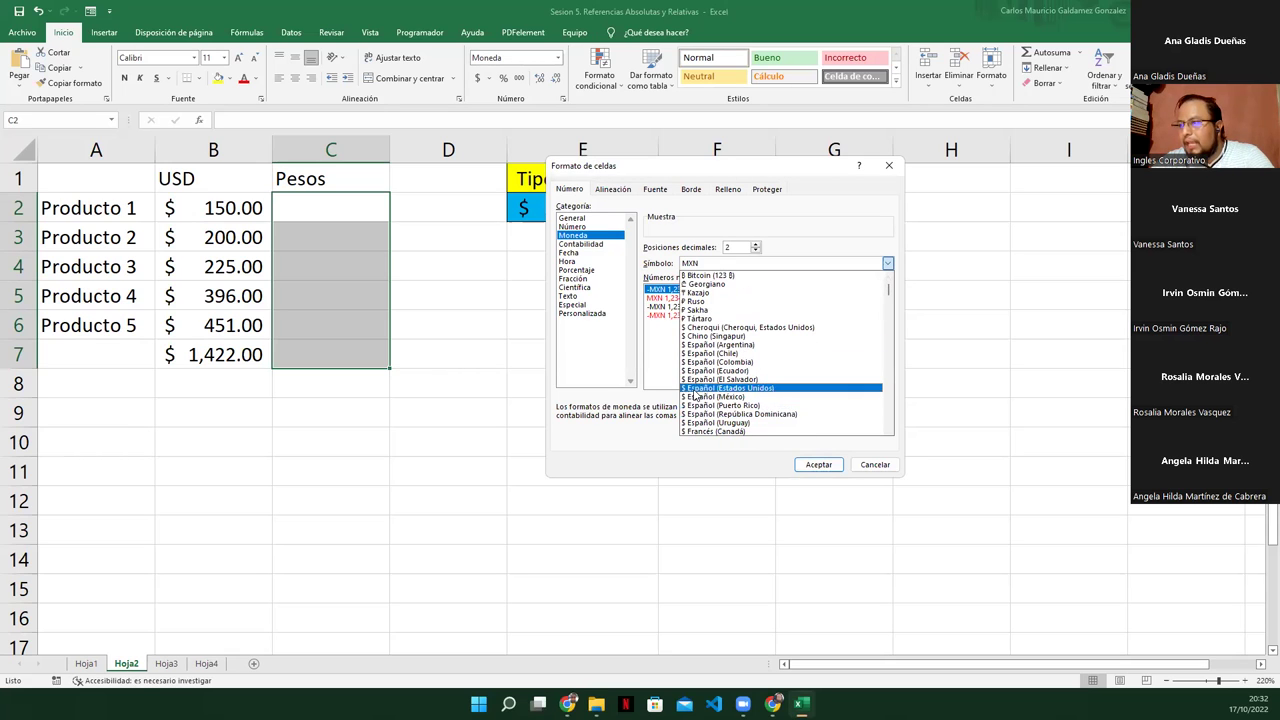
{"action": "left_click", "coordinate": [700, 403]}
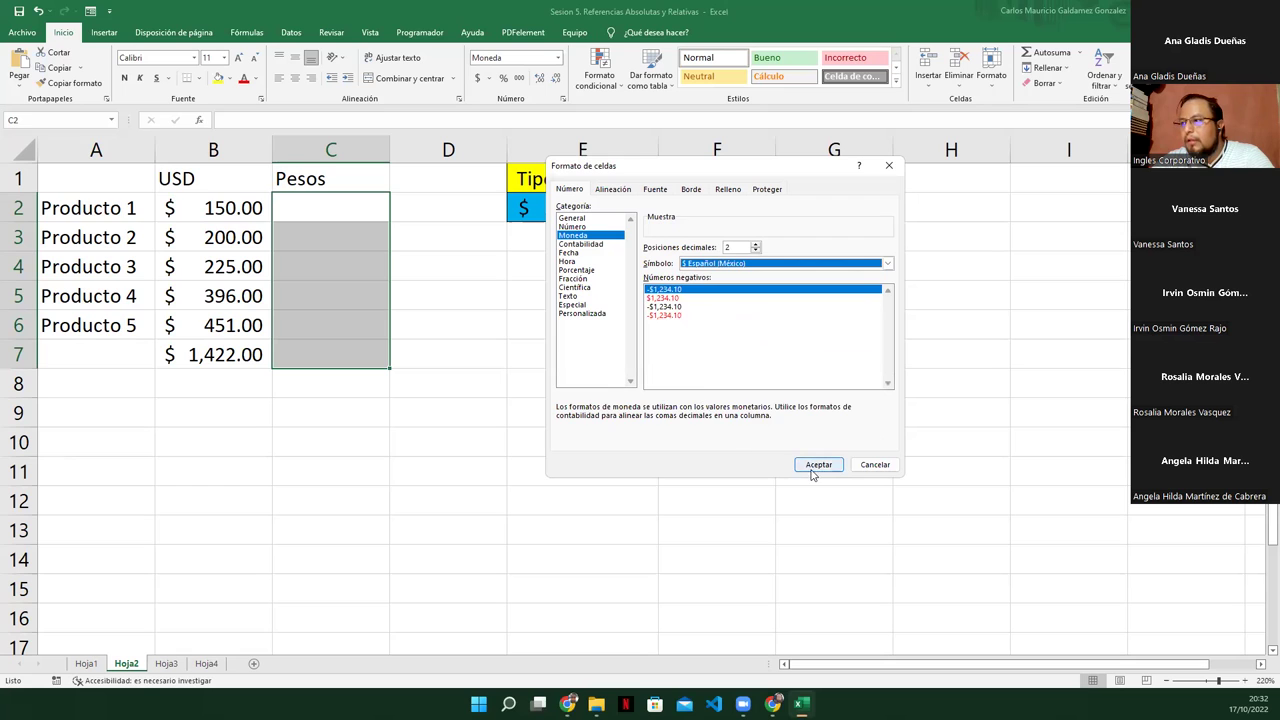
{"action": "left_click", "coordinate": [818, 465]}
{"action": "left_click_drag", "start_coordinate": [338, 218], "coordinate": [334, 354]}
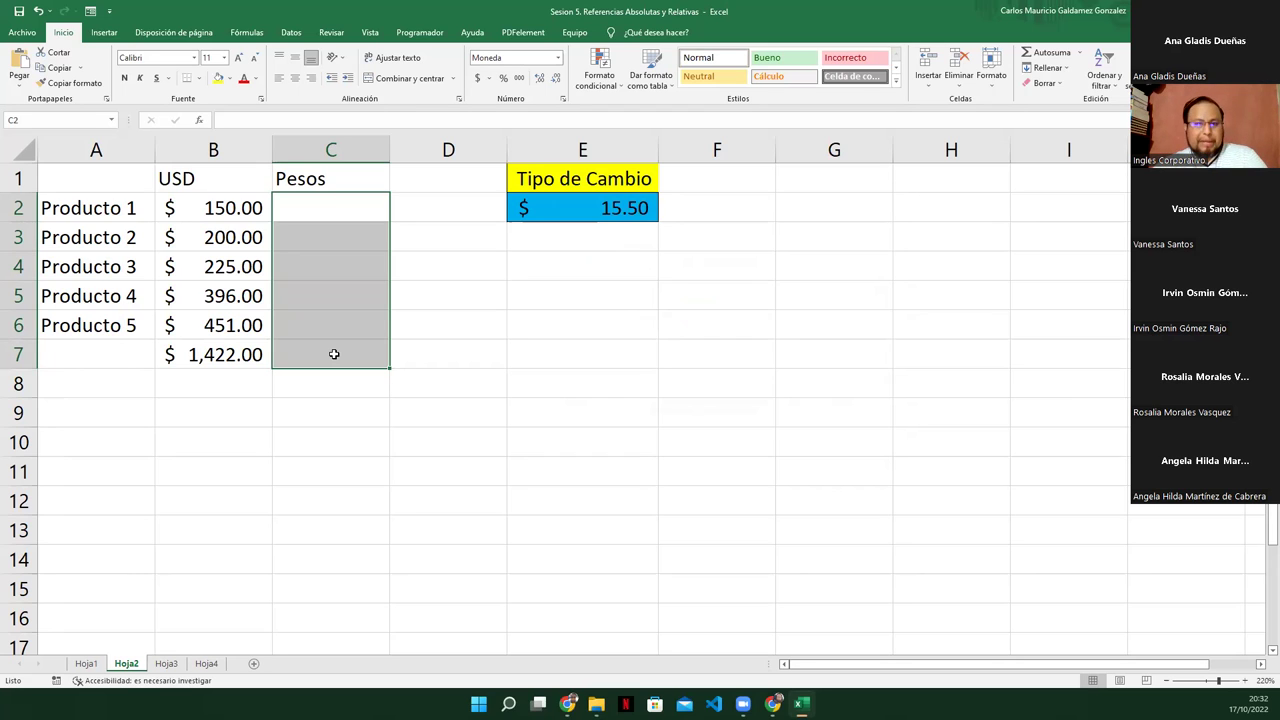
Center the USD and Pesos headings in B1:C1
{"action": "left_click", "coordinate": [349, 180]}
{"action": "left_click_drag", "start_coordinate": [249, 171], "coordinate": [326, 360]}
{"action": "left_click", "coordinate": [295, 77]}
Cancel an unwanted AutoSum in C7 and select the exchange rate cell E2
{"action": "left_click", "coordinate": [326, 358]}
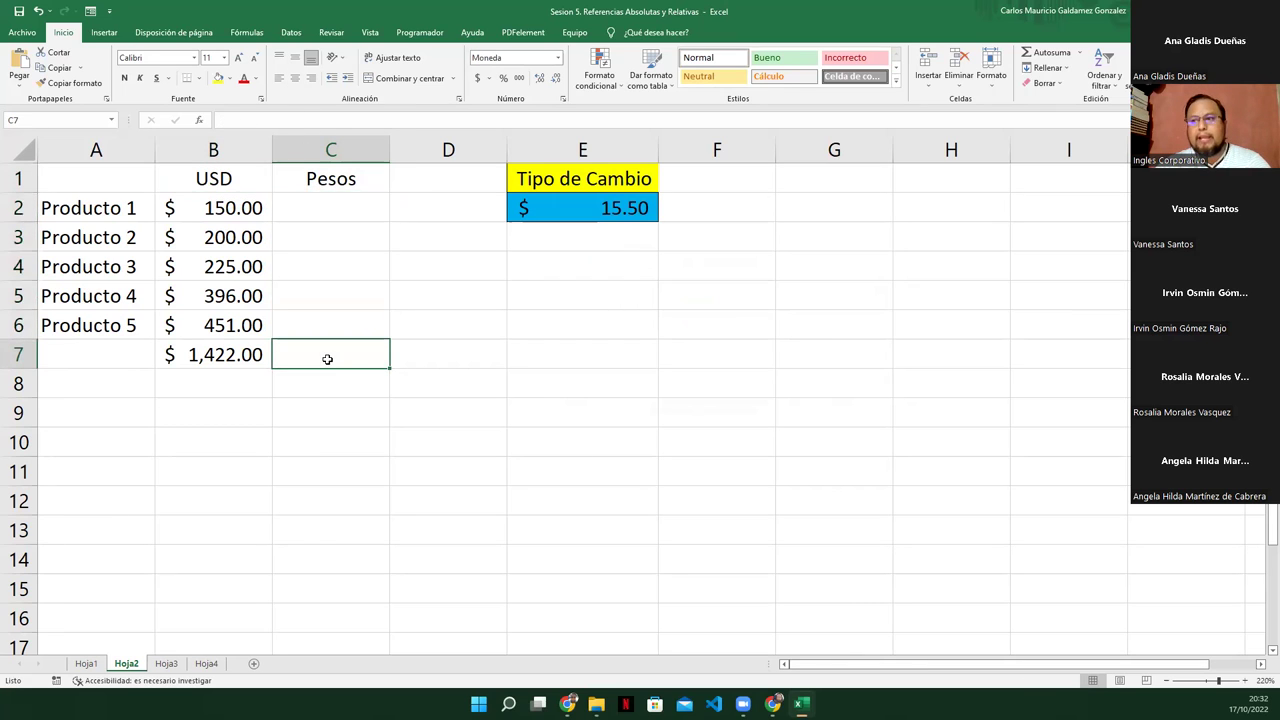
{"action": "left_click", "coordinate": [1047, 52]}
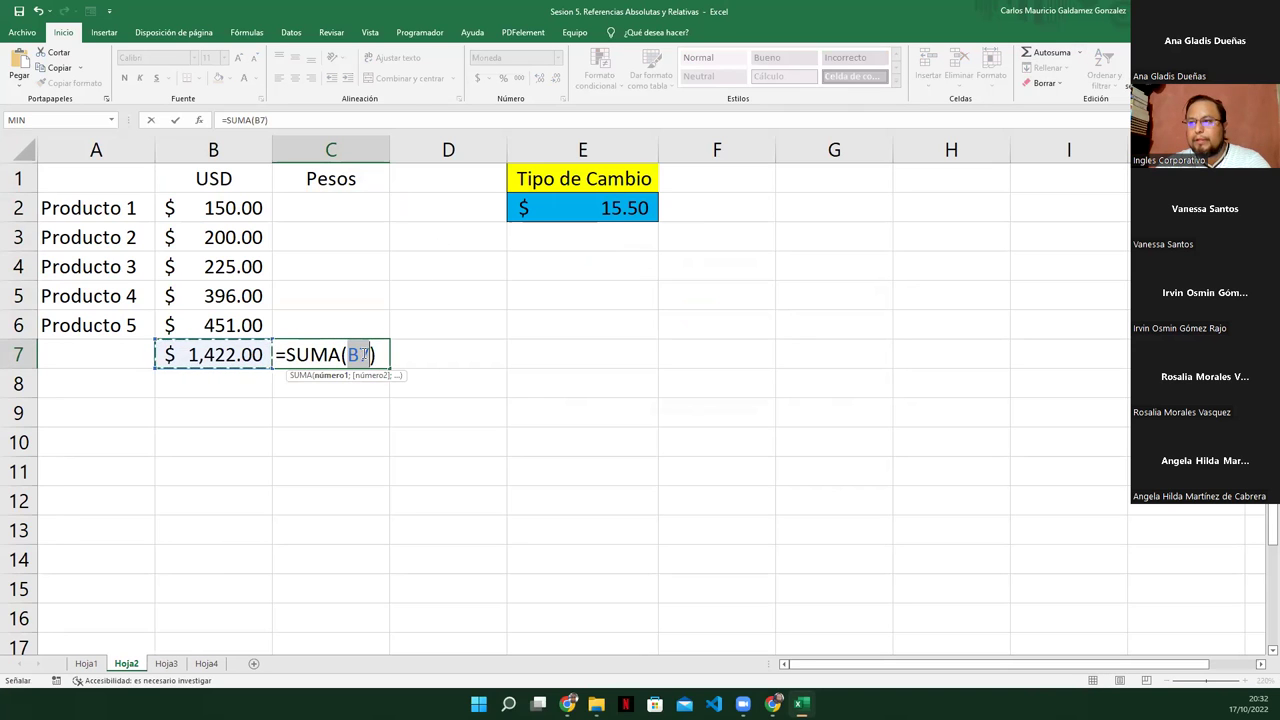
{"action": "key", "text": "Escape"}
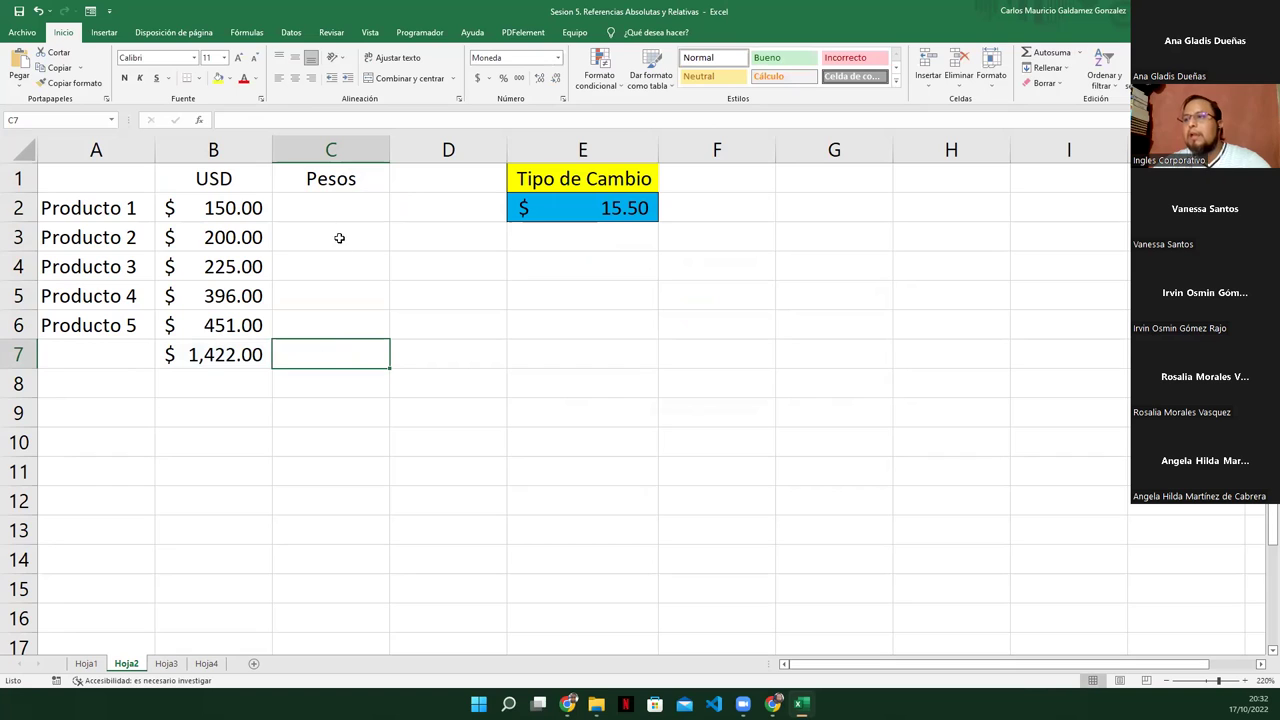
{"action": "left_click", "coordinate": [327, 197]}
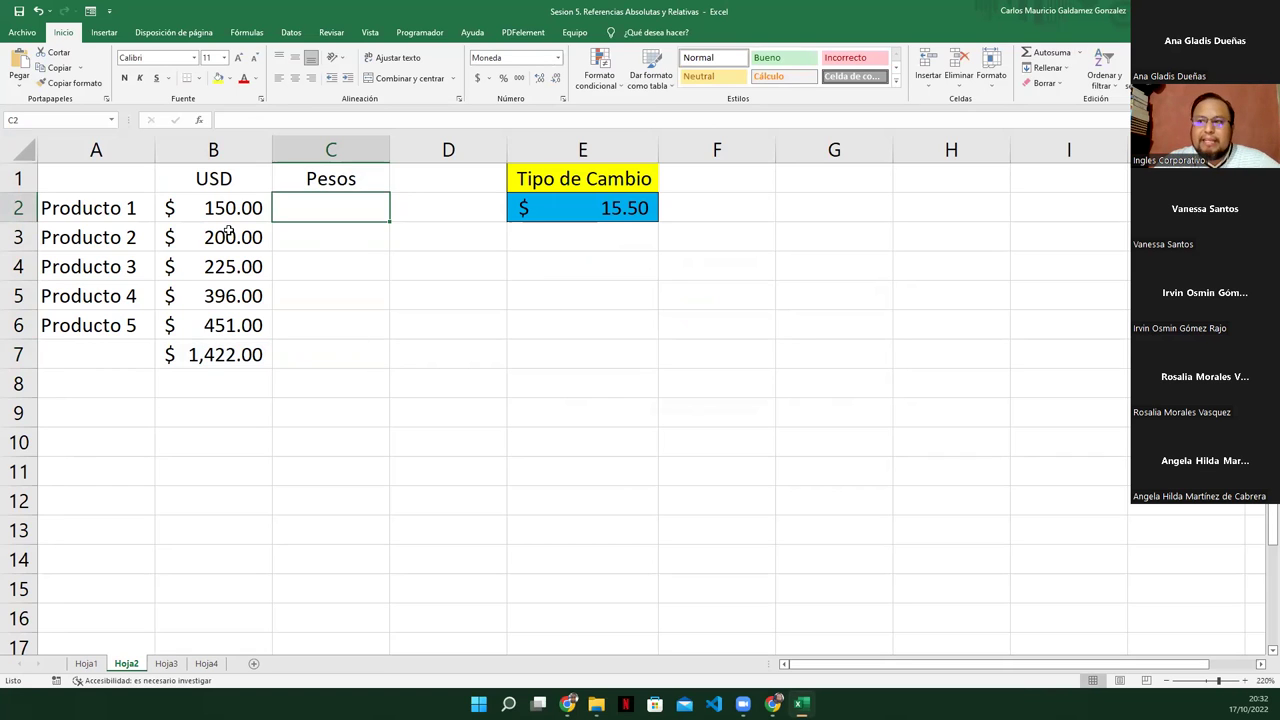
{"action": "left_click", "coordinate": [594, 213]}
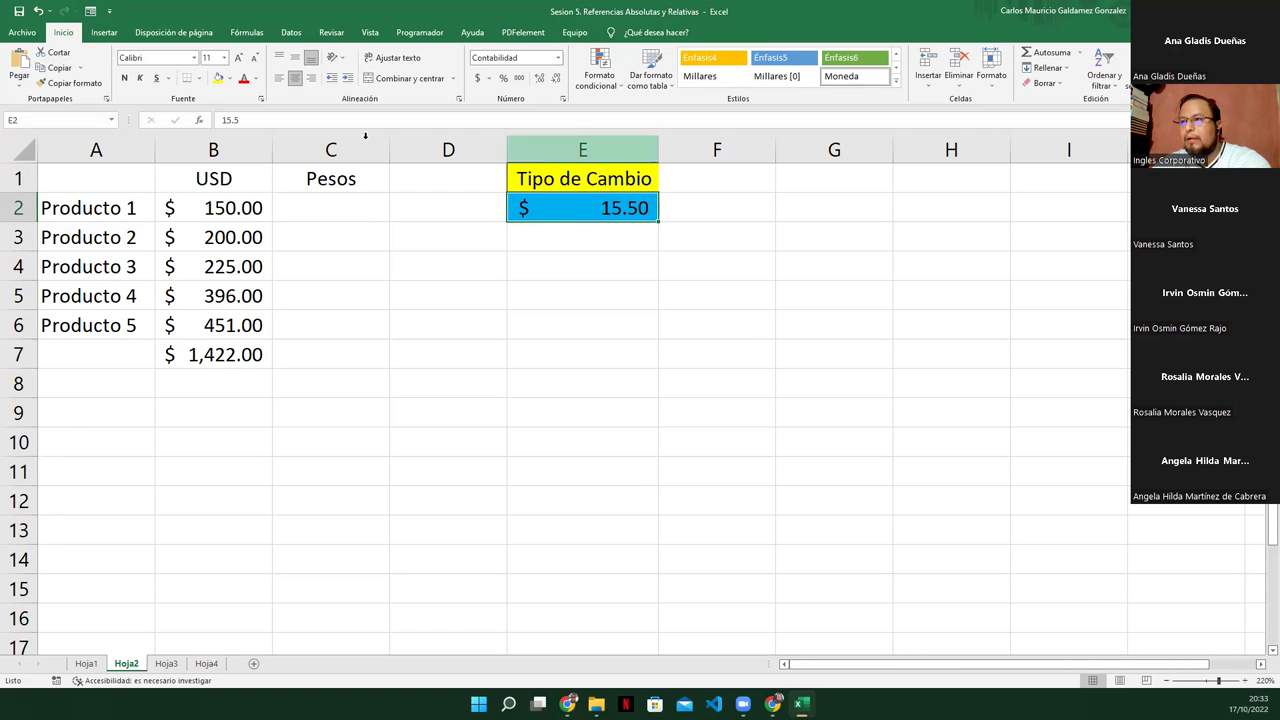
Change the exchange rate in E2 from 15.5 to 16.50
{"action": "left_click", "coordinate": [236, 121]}
{"action": "key", "text": "Left"}
{"action": "key", "text": "Left"}
{"action": "key", "text": "BackSpace"}
{"action": "type", "text": "6"}
{"action": "key", "text": "Return"}
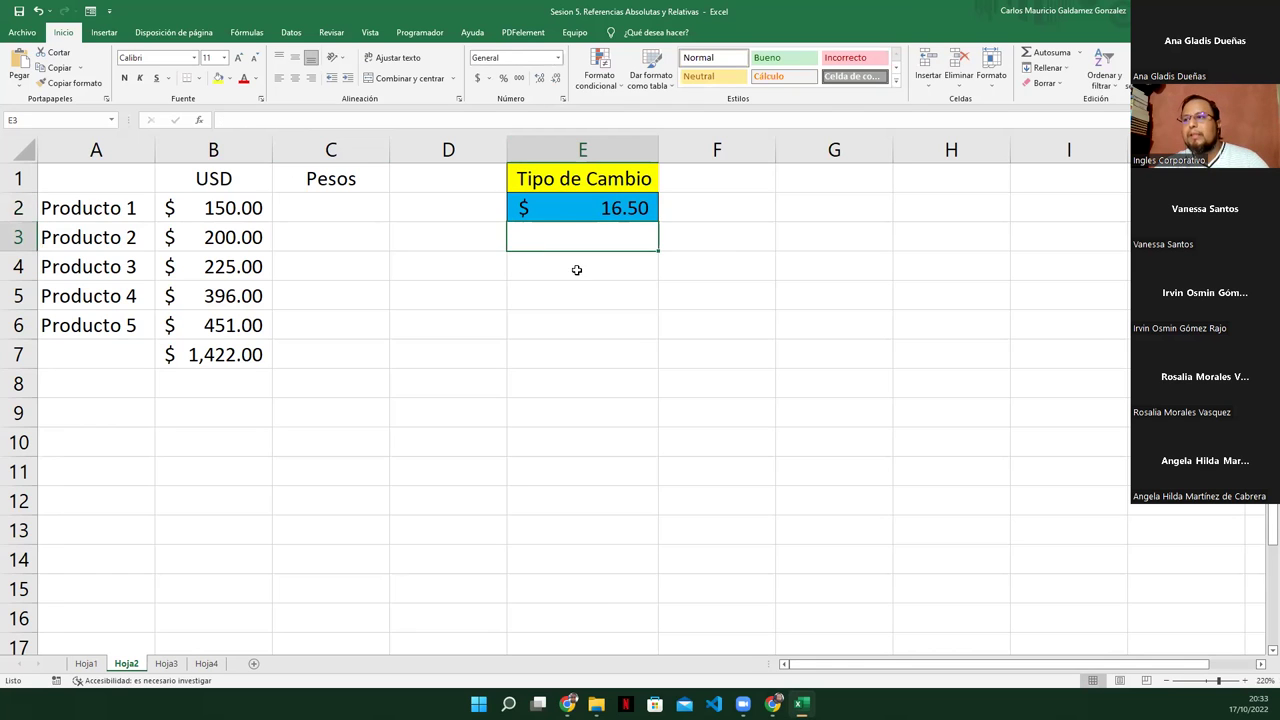
{"action": "left_click", "coordinate": [558, 211]}
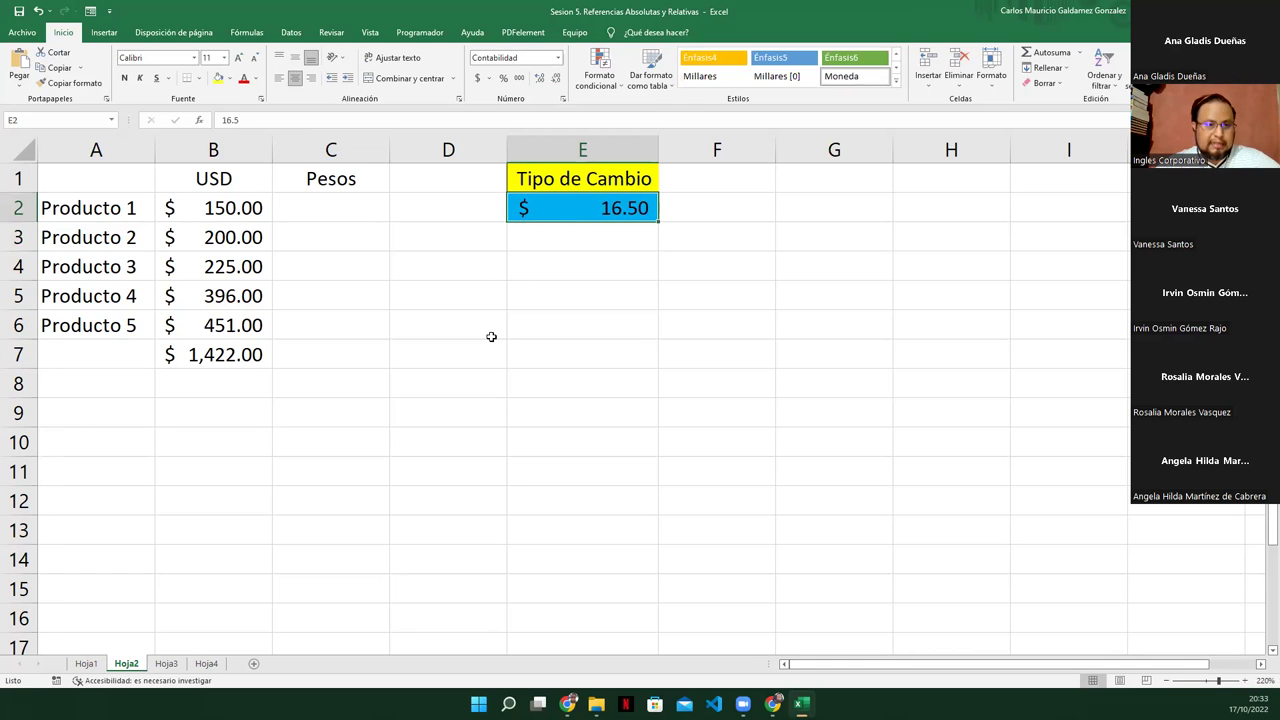
Add a centered '1 Dolar USD' label in E3 below the rate
{"action": "left_click", "coordinate": [569, 236]}
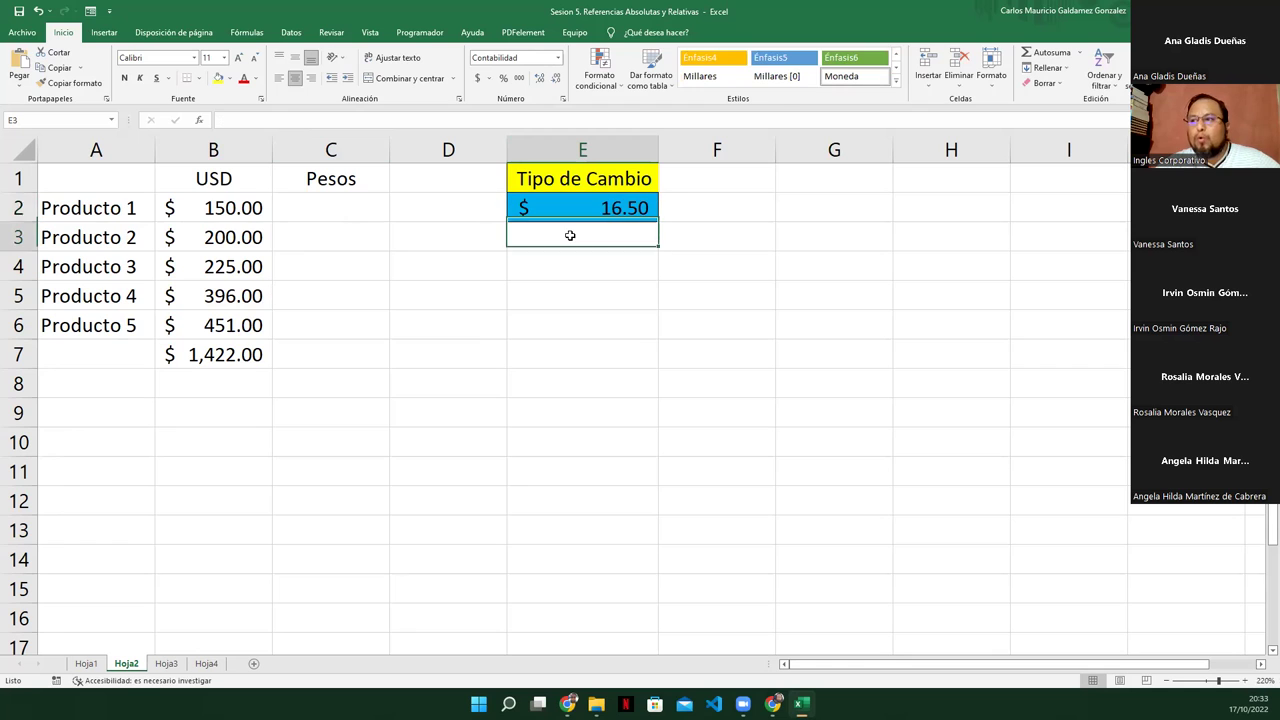
{"action": "type", "text": "1 Dolar"}
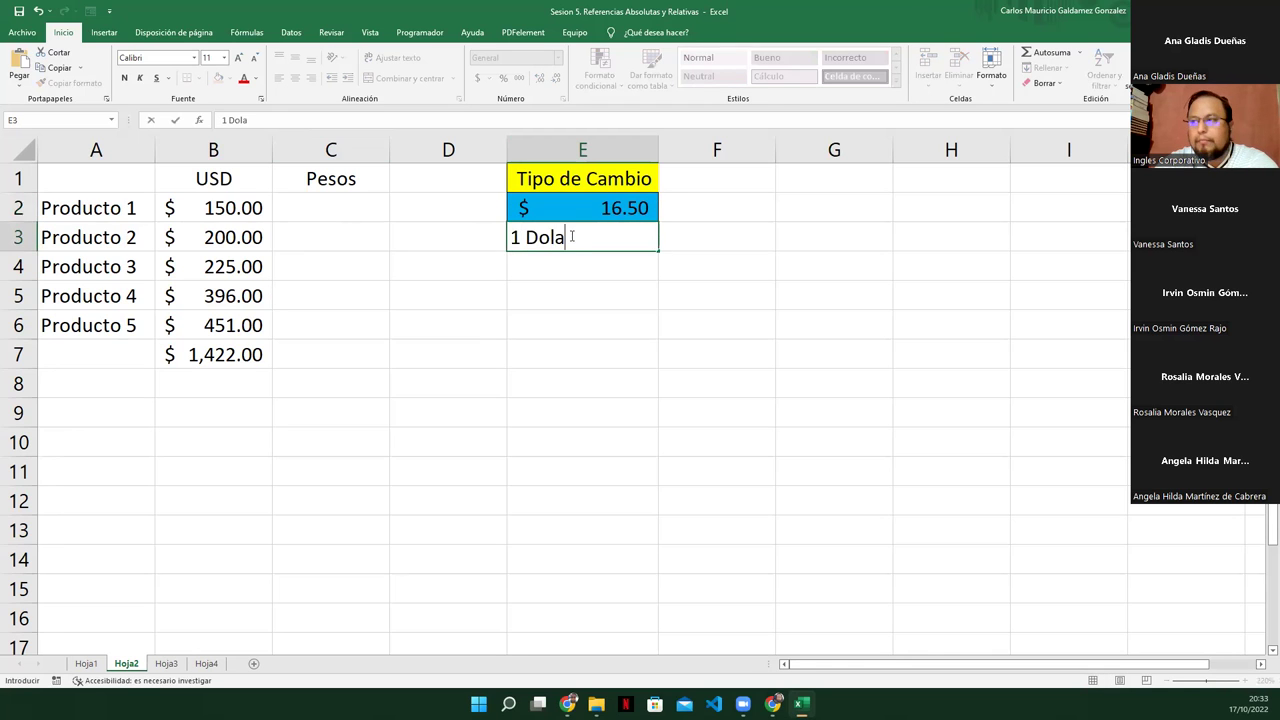
{"action": "key", "text": "Return"}
{"action": "left_click", "coordinate": [571, 236]}
{"action": "double_click", "coordinate": [586, 237]}
{"action": "type", "text": "USD"}
{"action": "key", "text": "Up"}
{"action": "key", "text": "Up"}
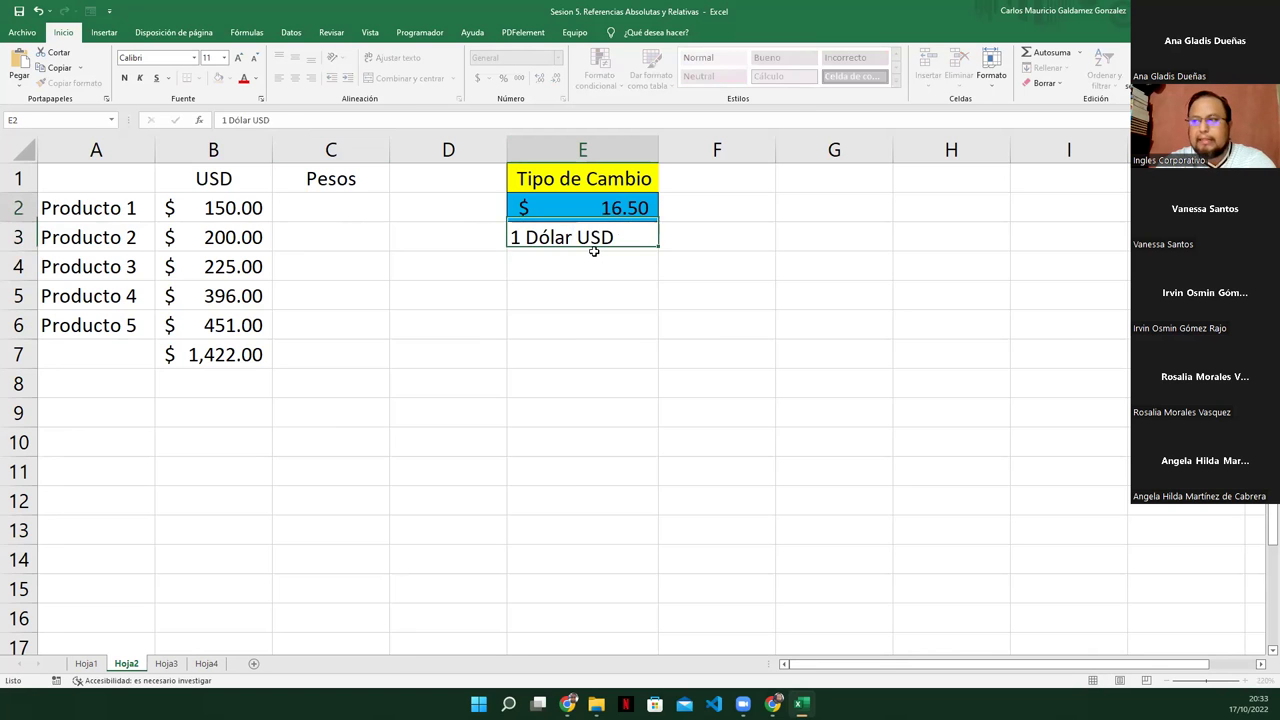
{"action": "left_click", "coordinate": [591, 203]}
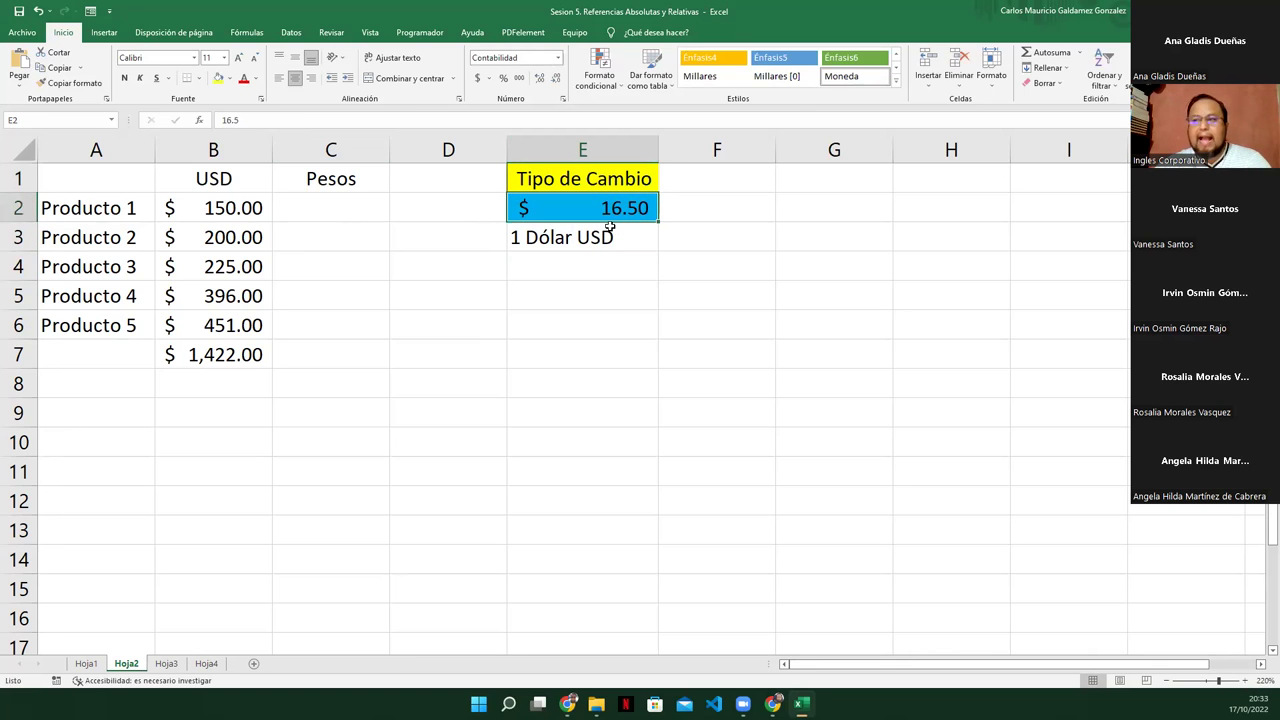
{"action": "left_click", "coordinate": [586, 237]}
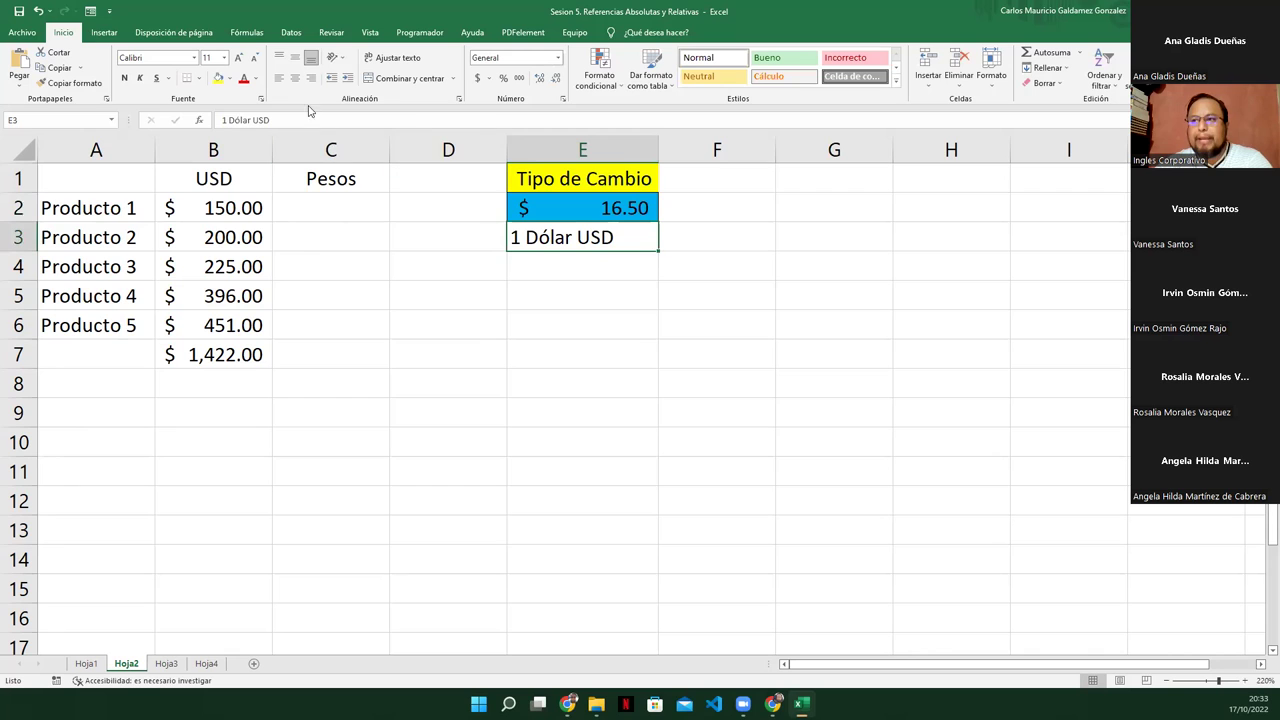
{"action": "left_click", "coordinate": [293, 78]}
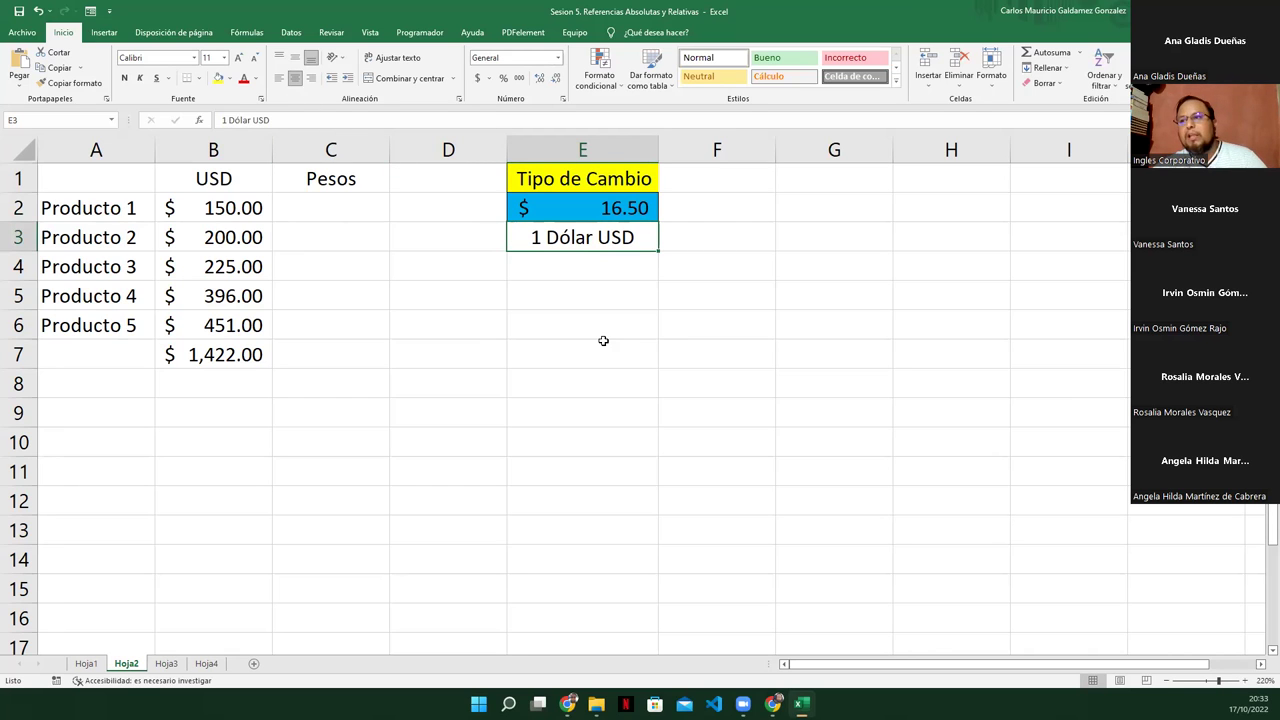
{"action": "left_click_drag", "start_coordinate": [220, 212], "coordinate": [218, 333]}
{"action": "left_click_drag", "start_coordinate": [302, 210], "coordinate": [323, 313]}
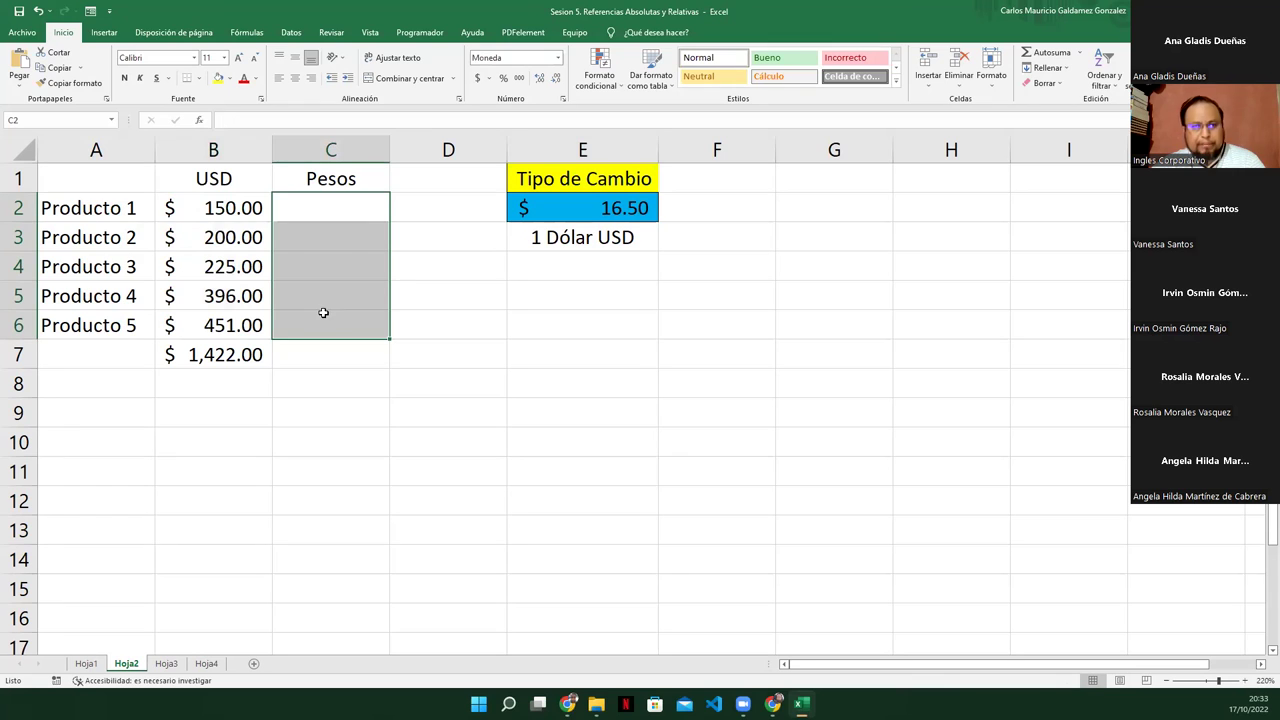
Enter the conversion formula =B2*E2 in C2, giving $2,475.00
{"action": "left_click", "coordinate": [304, 212]}
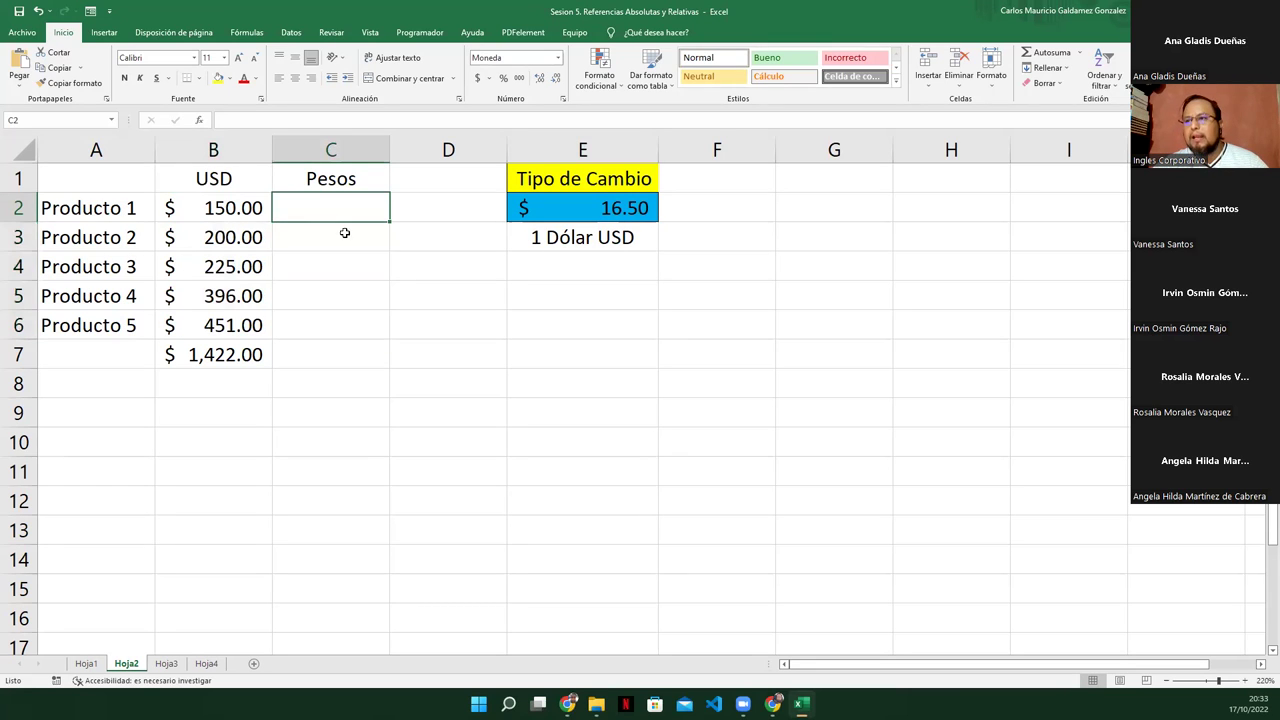
{"action": "type", "text": "="}
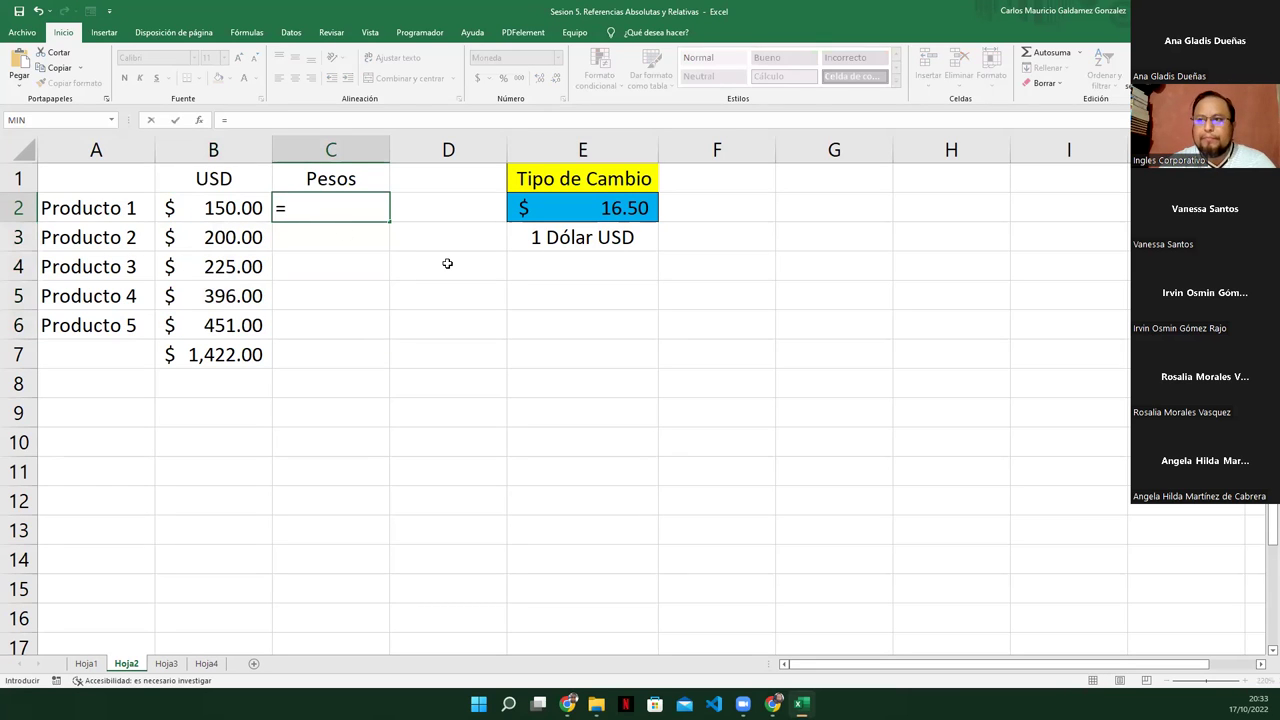
{"action": "key", "text": "Left"}
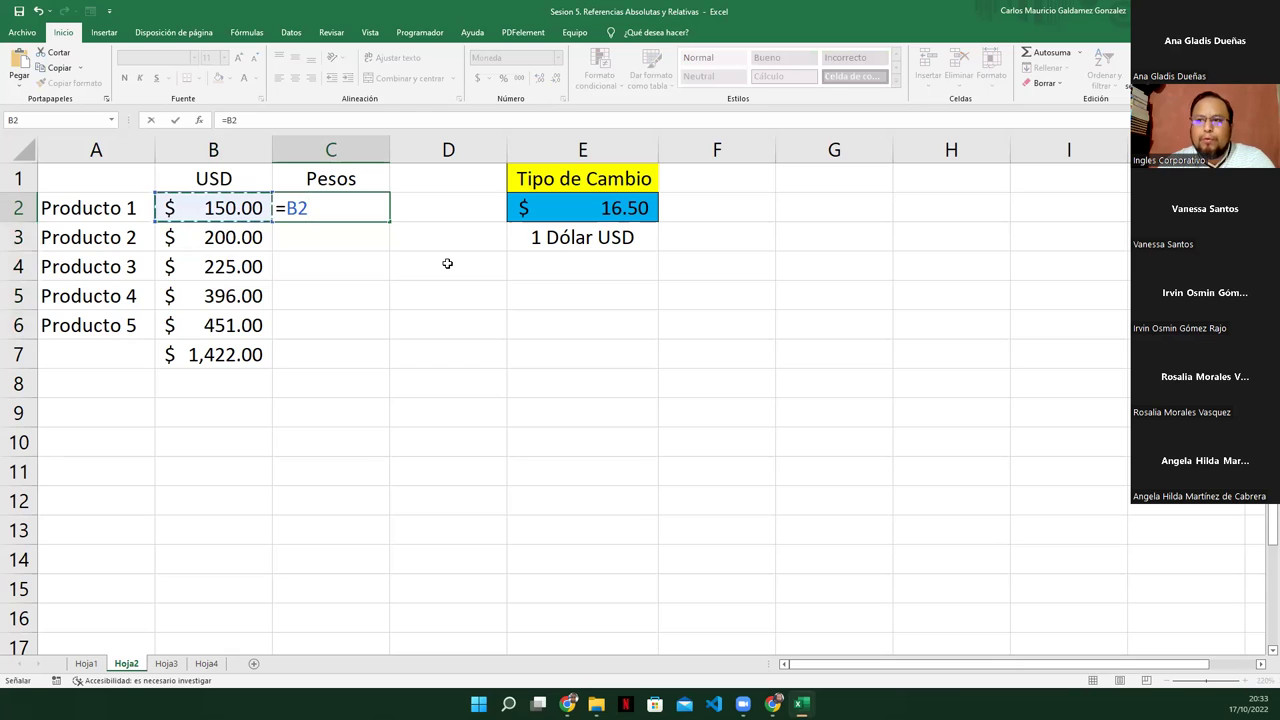
{"action": "type", "text": "*"}
{"action": "left_click", "coordinate": [557, 212]}
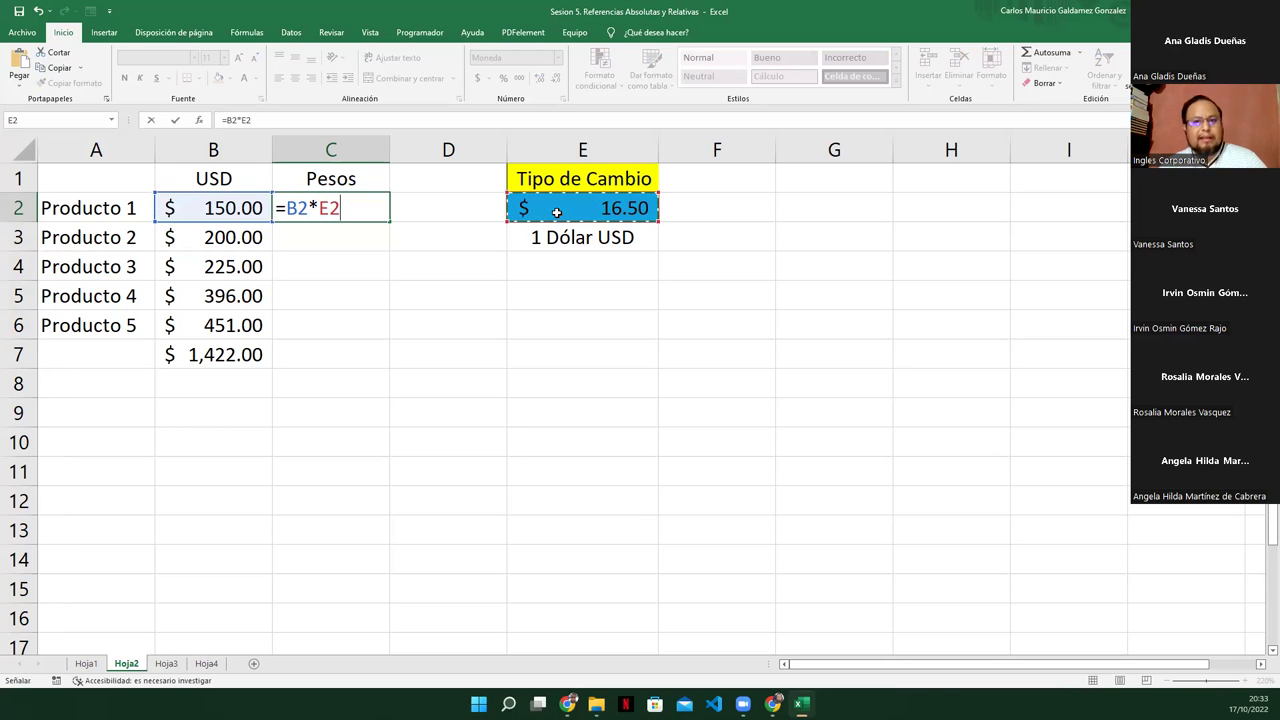
{"action": "key", "text": "ctrl+Return"}
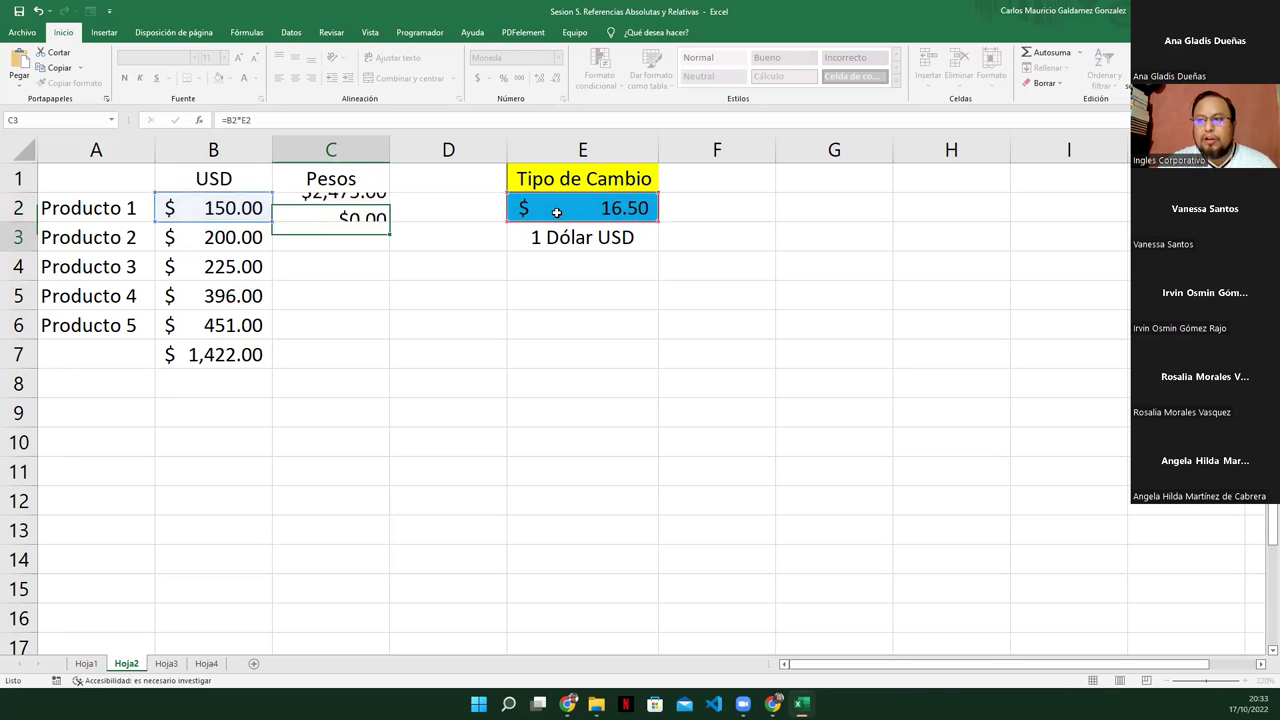
Fill the C2 formula down through C7
{"action": "left_click_drag", "start_coordinate": [232, 210], "coordinate": [330, 210]}
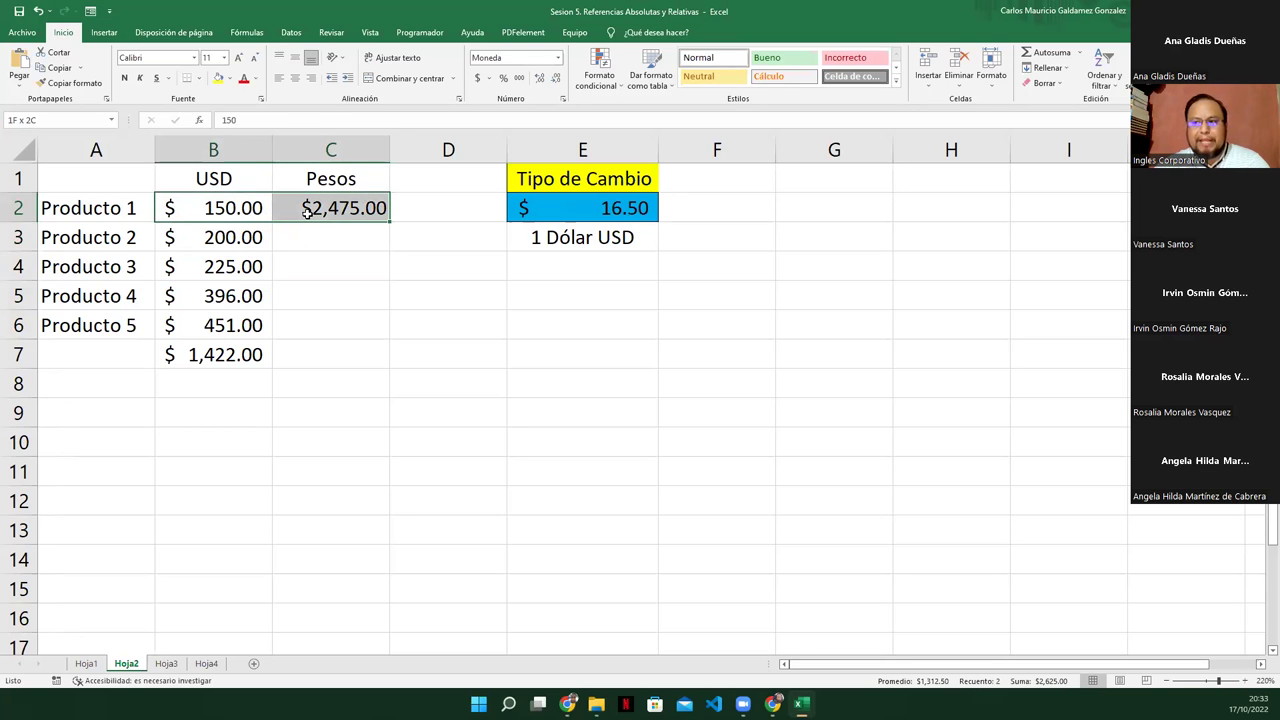
{"action": "left_click", "coordinate": [382, 227]}
{"action": "left_click", "coordinate": [384, 205]}
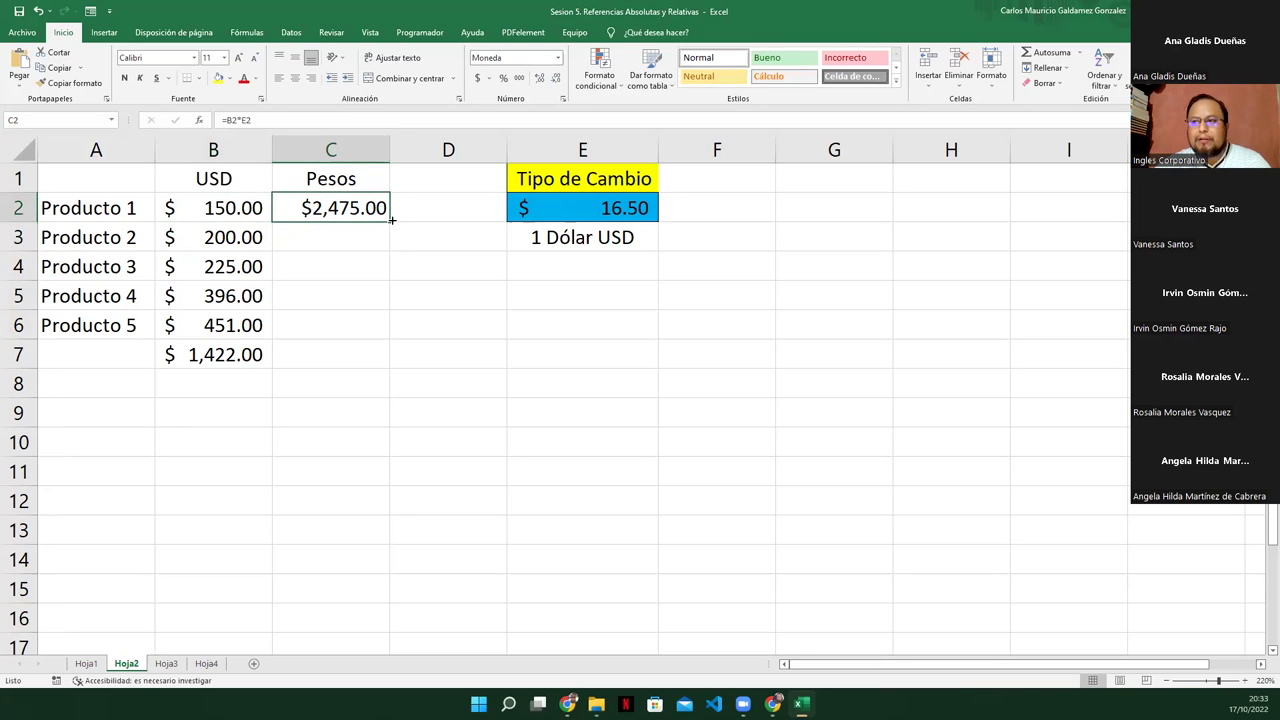
{"action": "left_click_drag", "start_coordinate": [389, 222], "coordinate": [361, 357]}
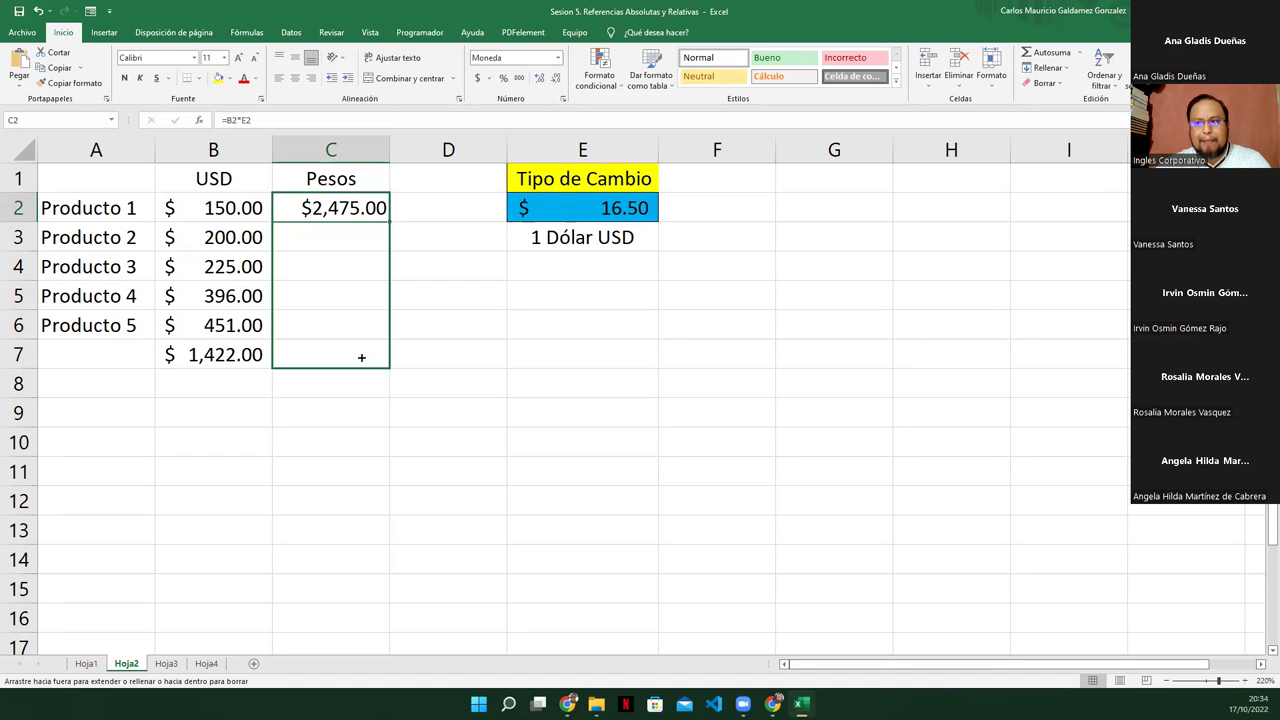
{"action": "left_click_drag", "start_coordinate": [361, 357], "coordinate": [361, 357]}
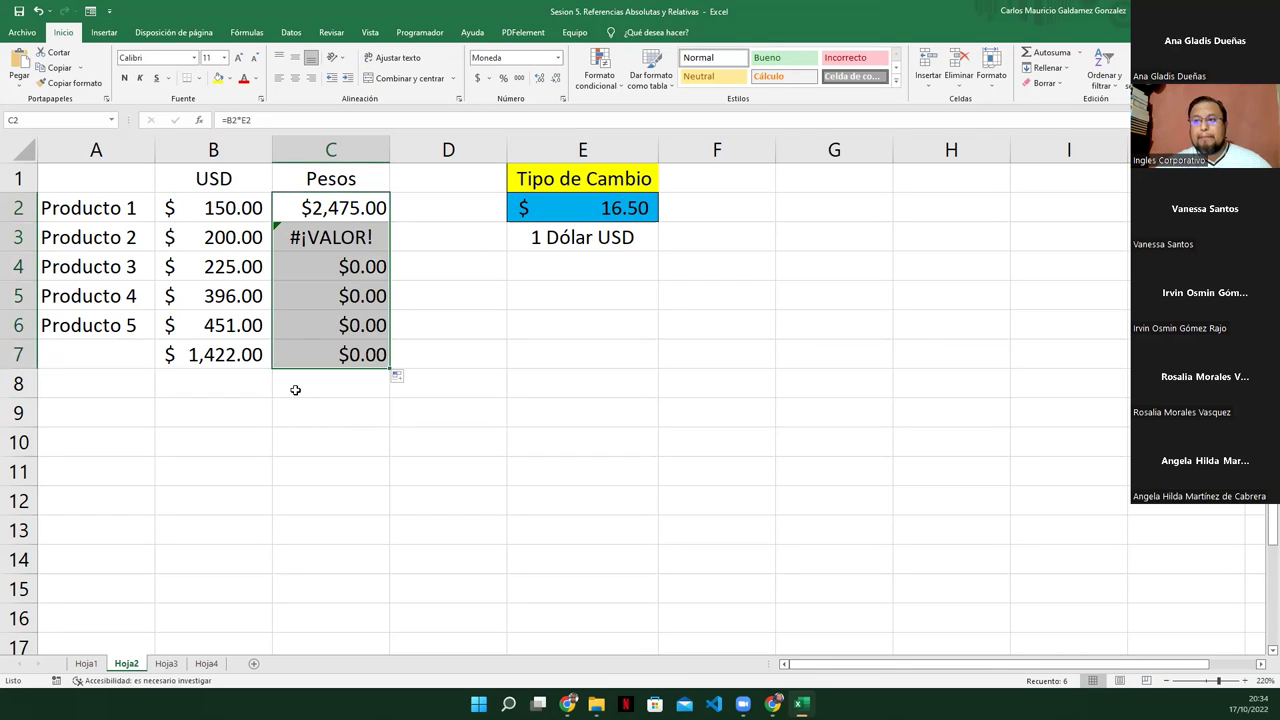
Inspect the copied formulas in C3 through C6 to see their shifted E references
{"action": "left_click", "coordinate": [300, 219]}
{"action": "left_click", "coordinate": [562, 240]}
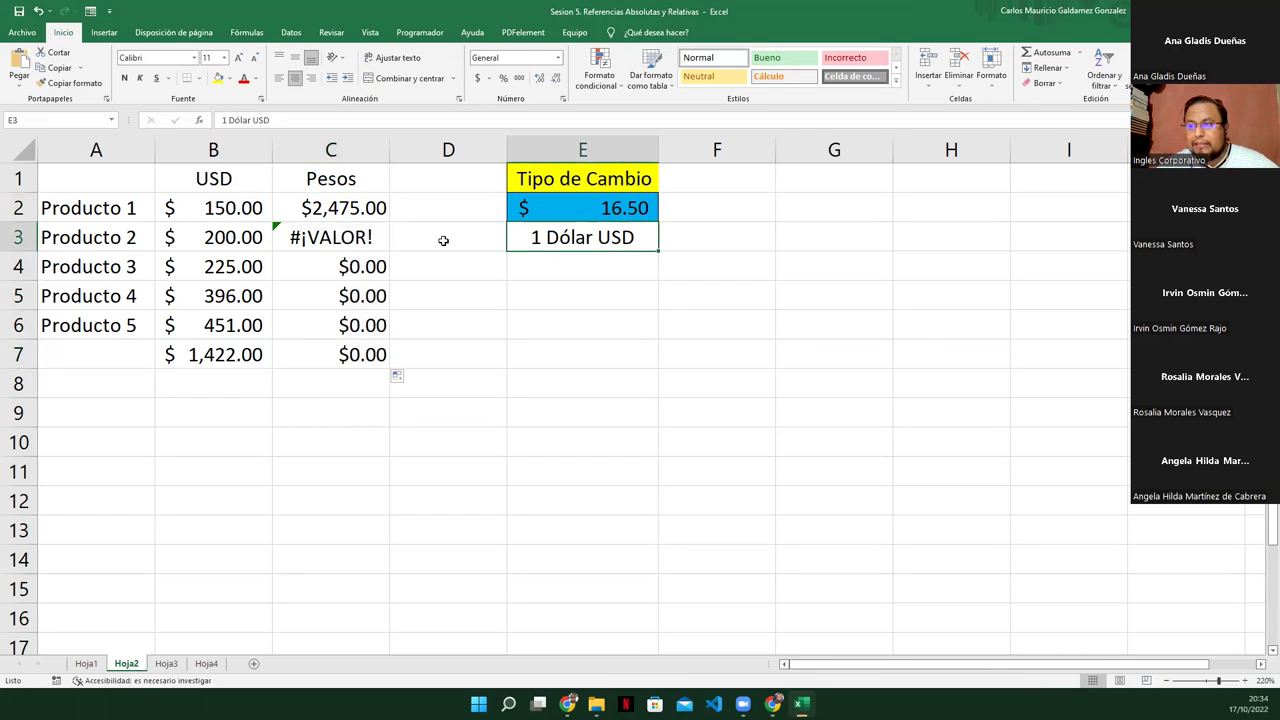
{"action": "left_click", "coordinate": [357, 231]}
{"action": "double_click", "coordinate": [357, 231]}
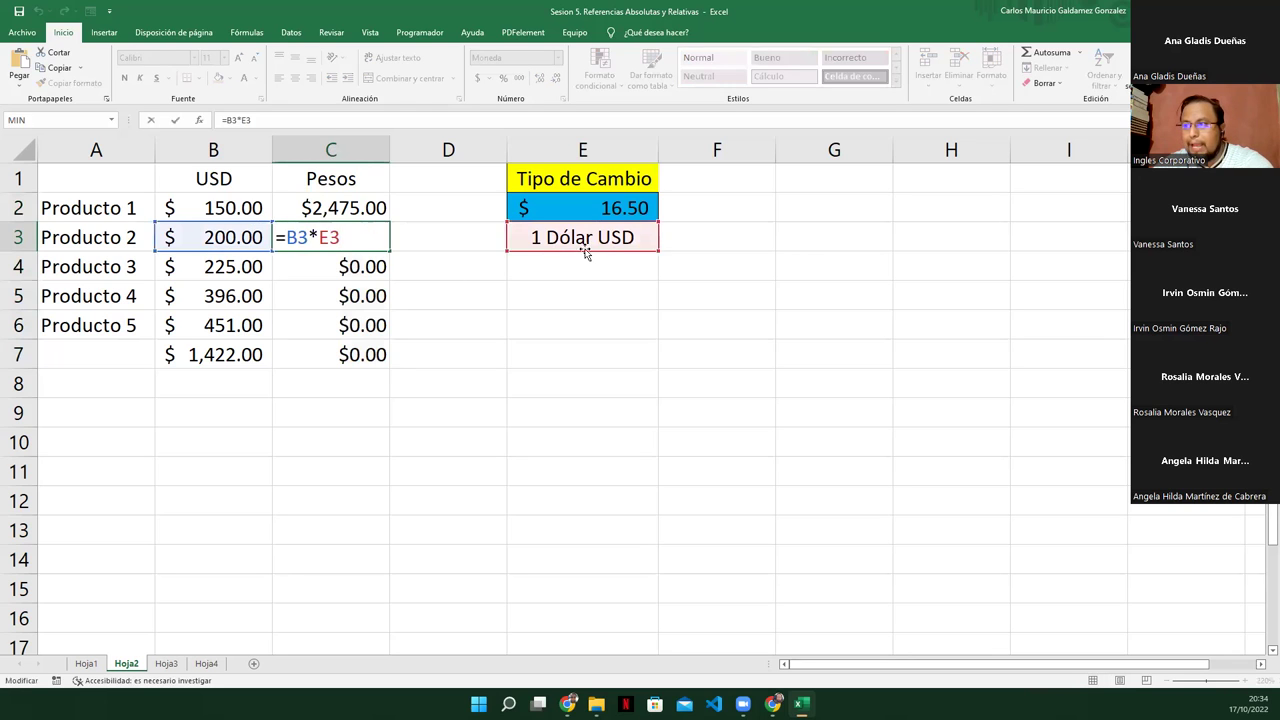
{"action": "left_click", "coordinate": [342, 259]}
{"action": "double_click", "coordinate": [342, 261]}
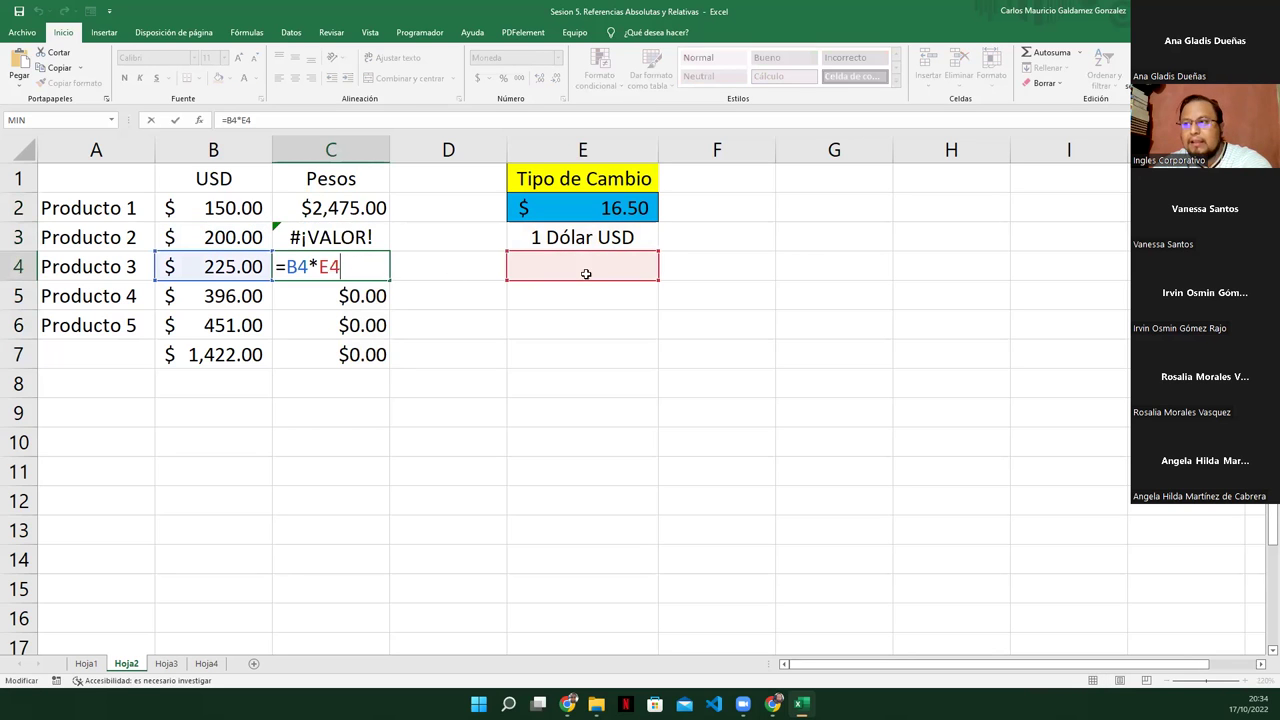
{"action": "double_click", "coordinate": [357, 295]}
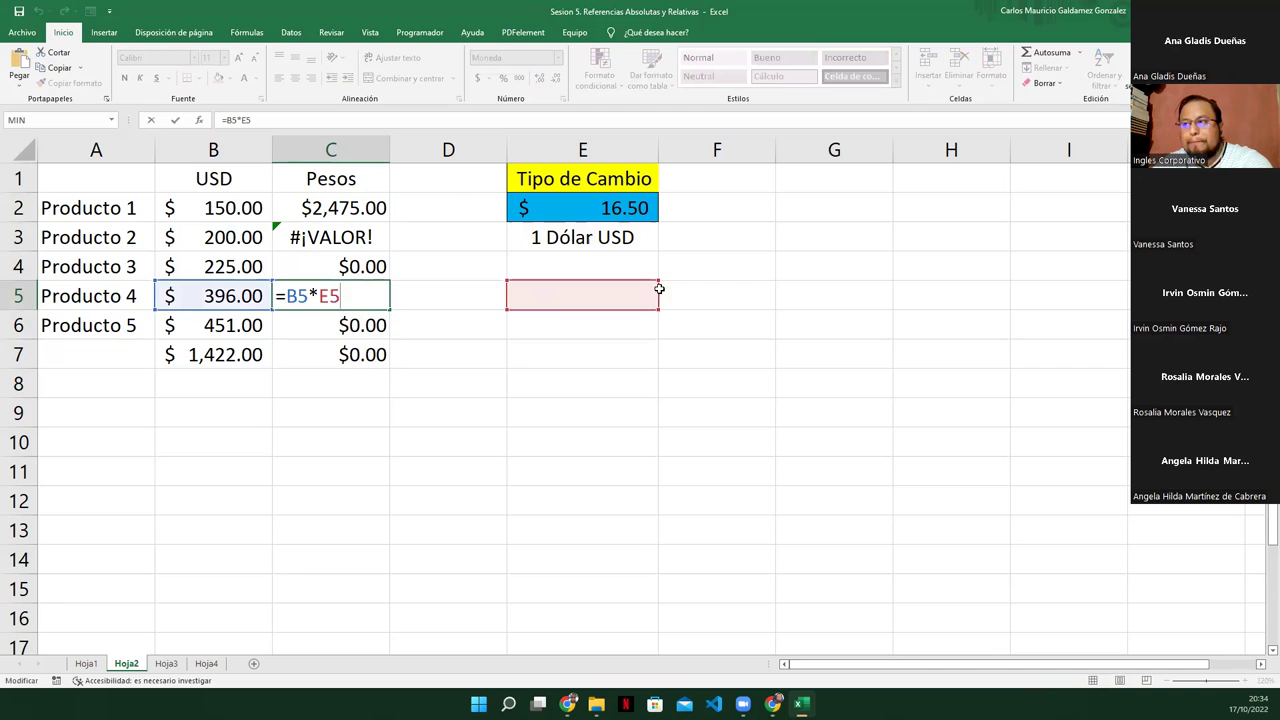
{"action": "left_click", "coordinate": [358, 324]}
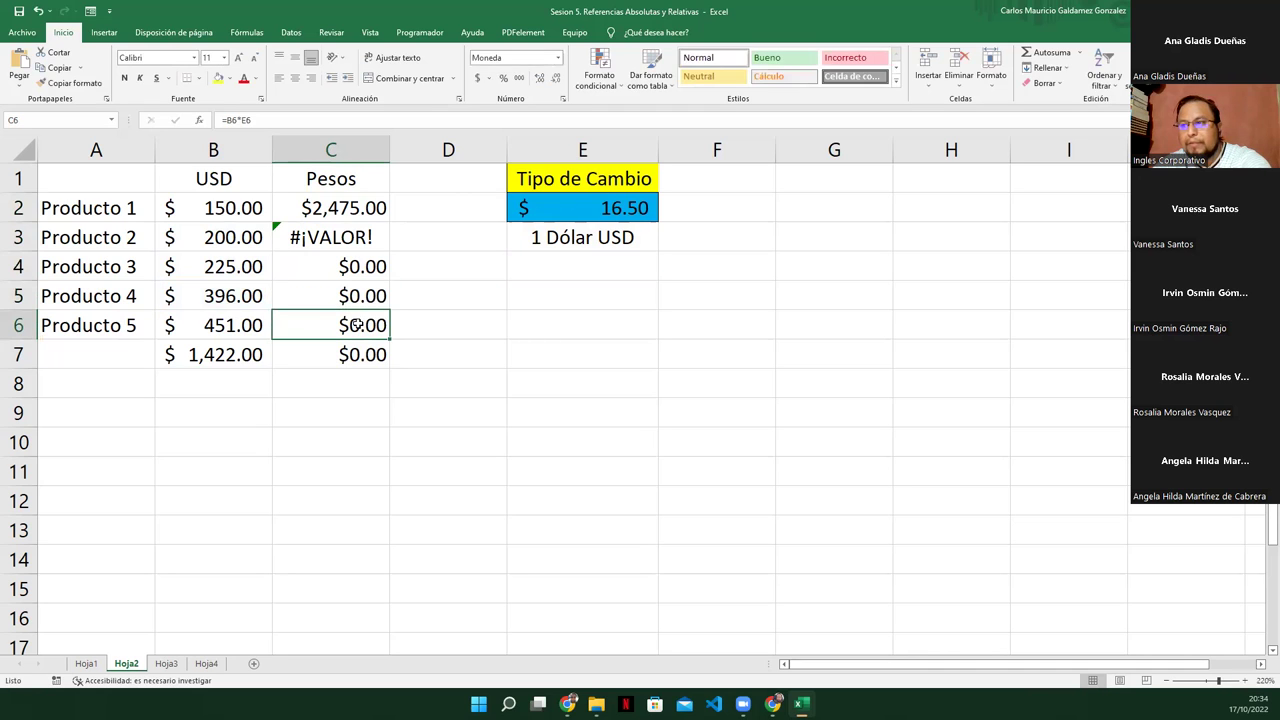
{"action": "double_click", "coordinate": [358, 324]}
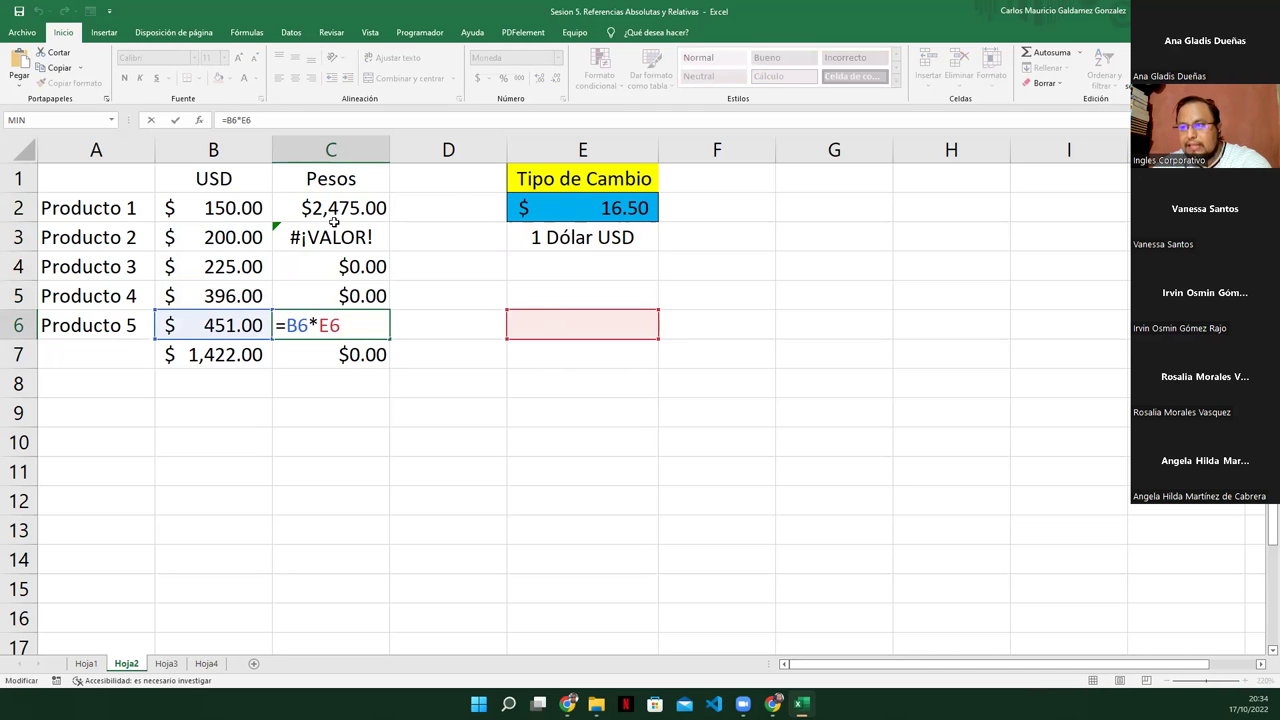
Show that E3:E7 are empty and reopen C2's =B2*E2 formula for editing
{"action": "left_click", "coordinate": [558, 212]}
{"action": "left_click", "coordinate": [364, 210]}
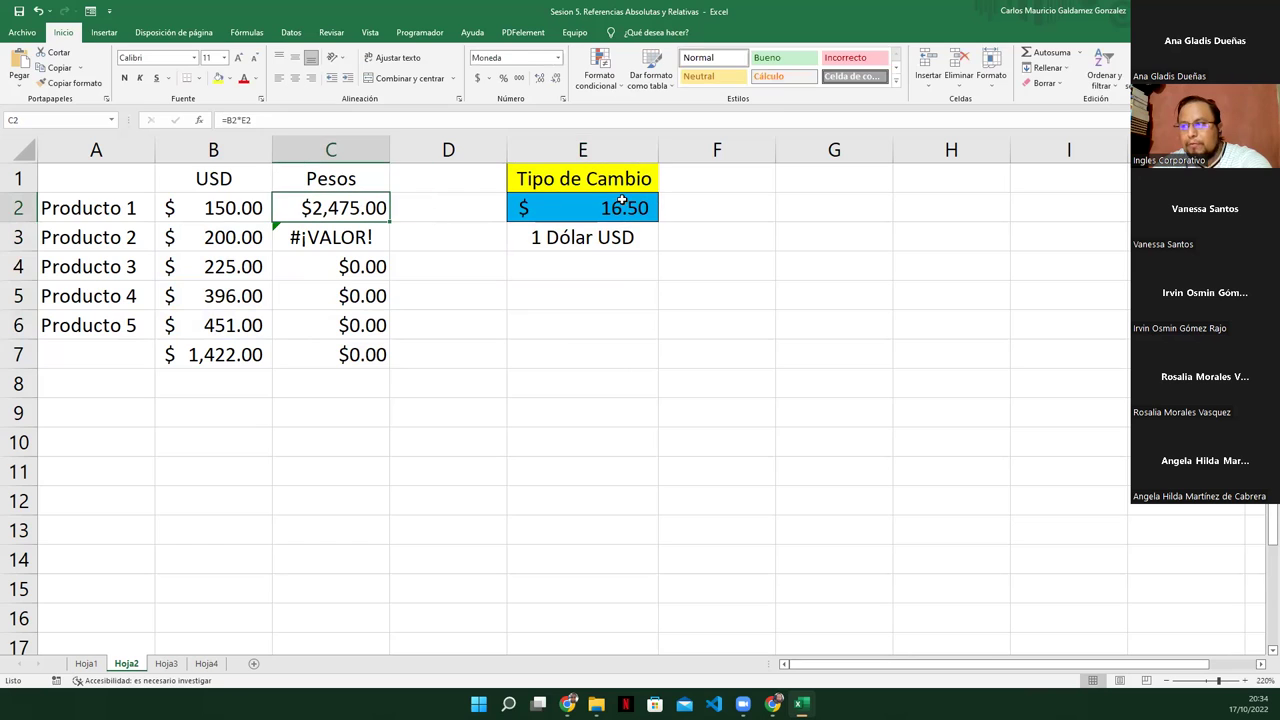
{"action": "left_click", "coordinate": [620, 202]}
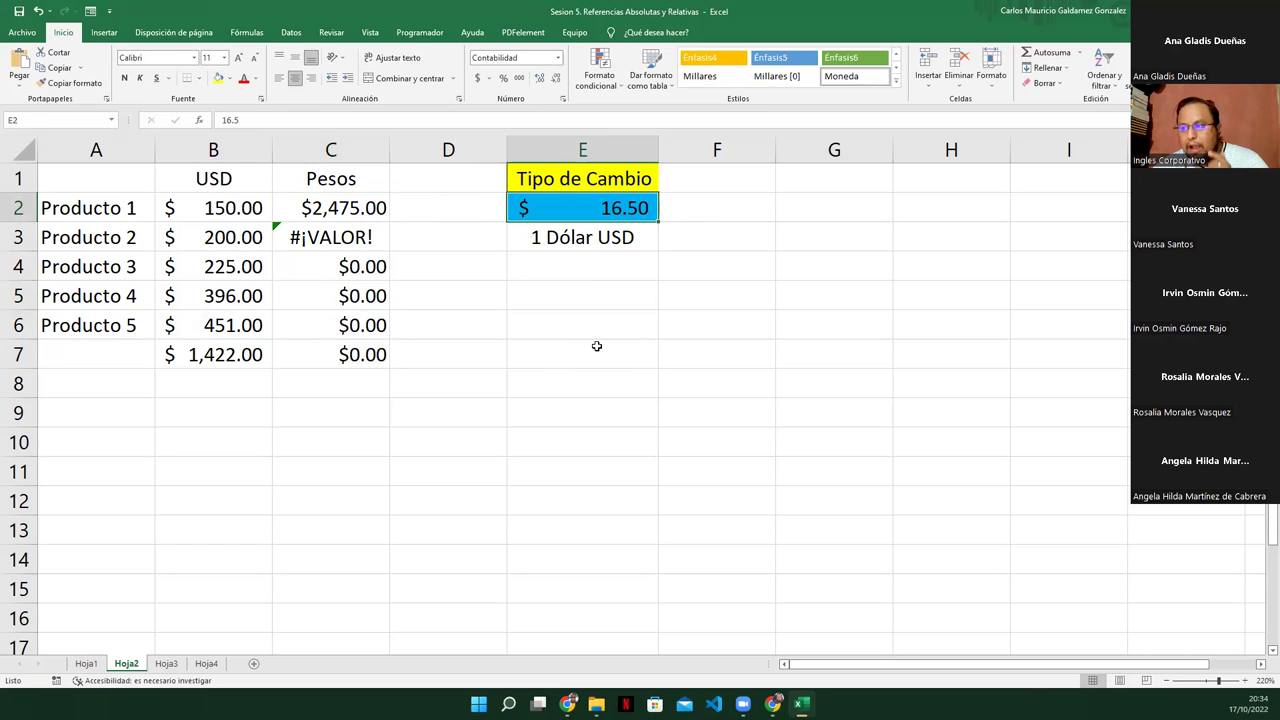
{"action": "left_click", "coordinate": [573, 242]}
{"action": "left_click_drag", "start_coordinate": [573, 242], "coordinate": [573, 353]}
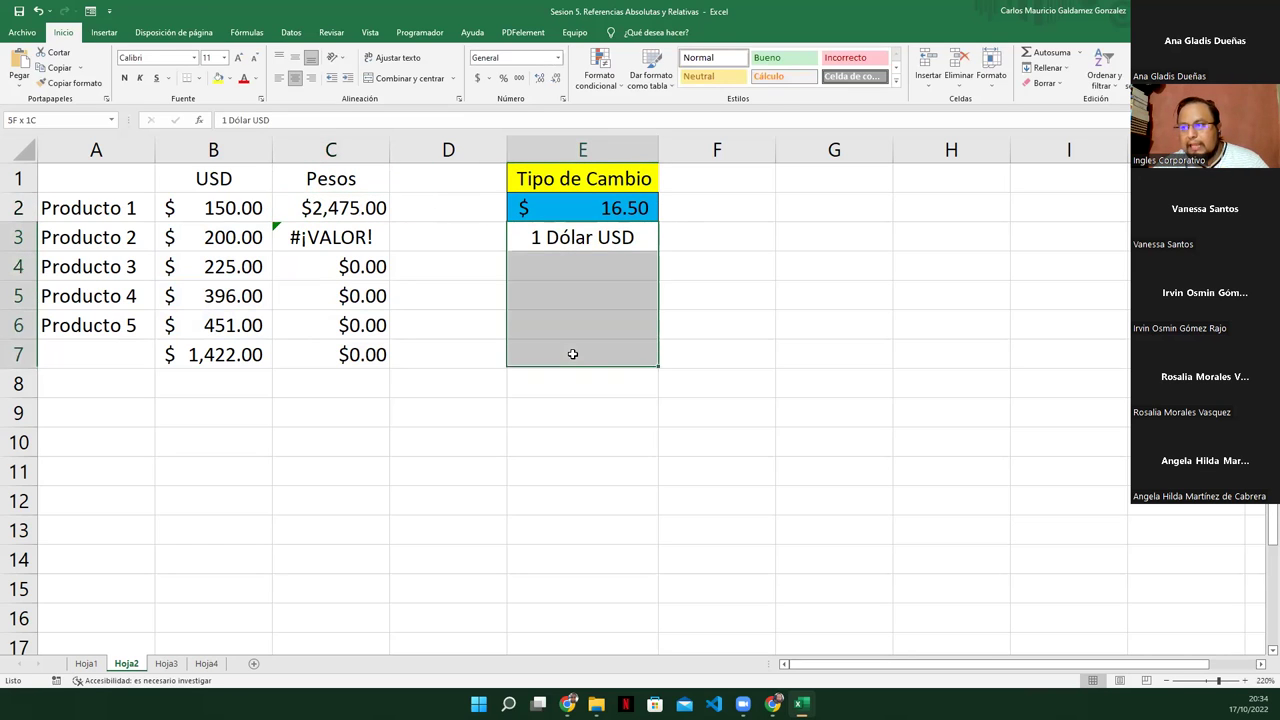
{"action": "left_click", "coordinate": [338, 210]}
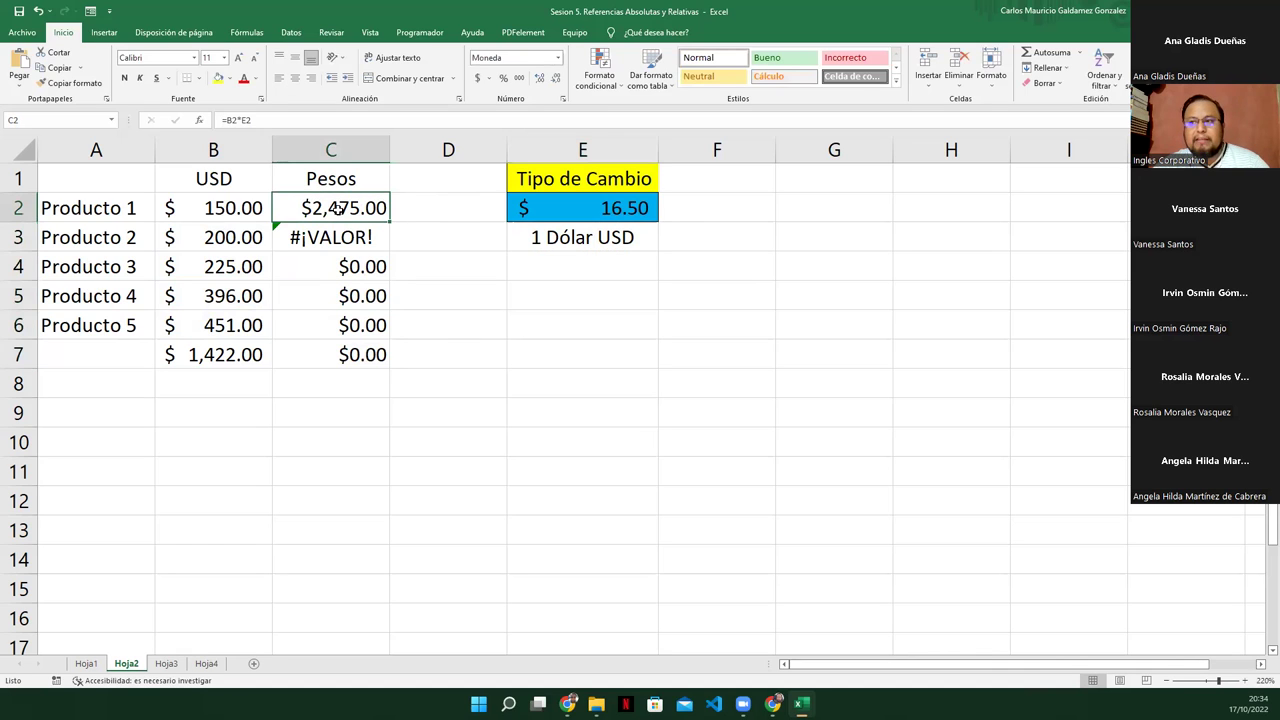
{"action": "double_click", "coordinate": [338, 208]}
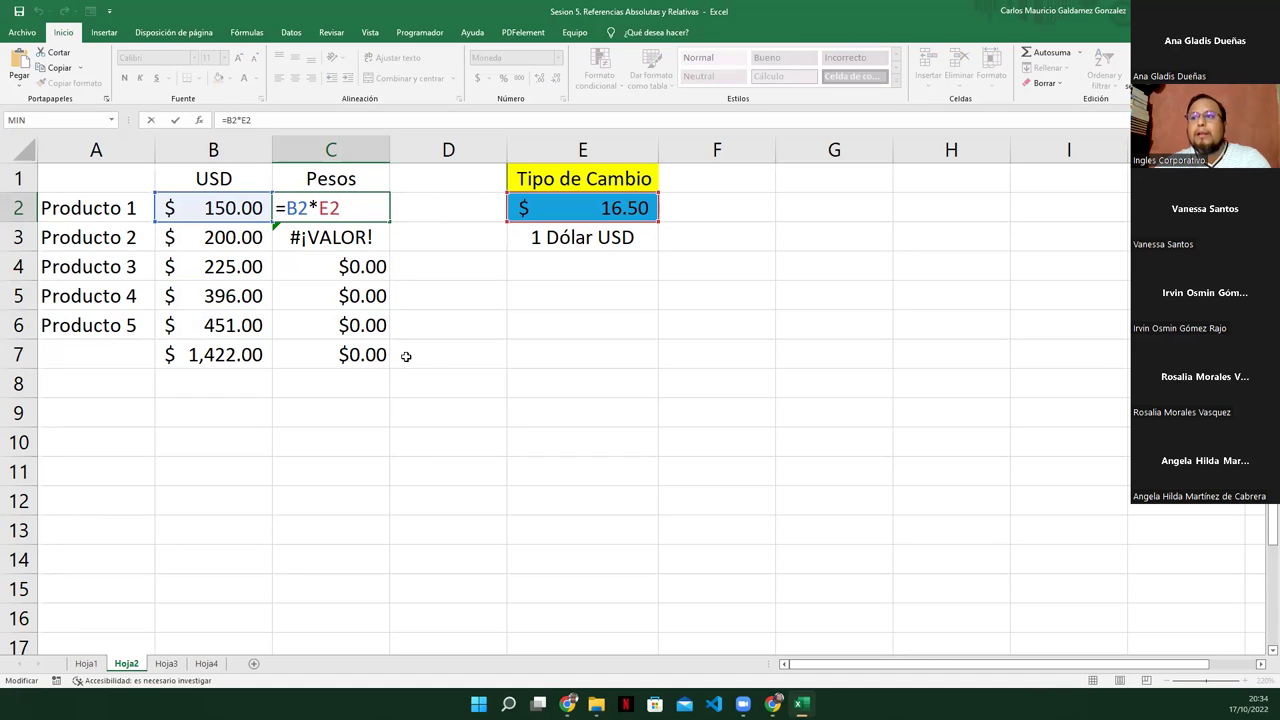
{"action": "left_click", "coordinate": [598, 222]}
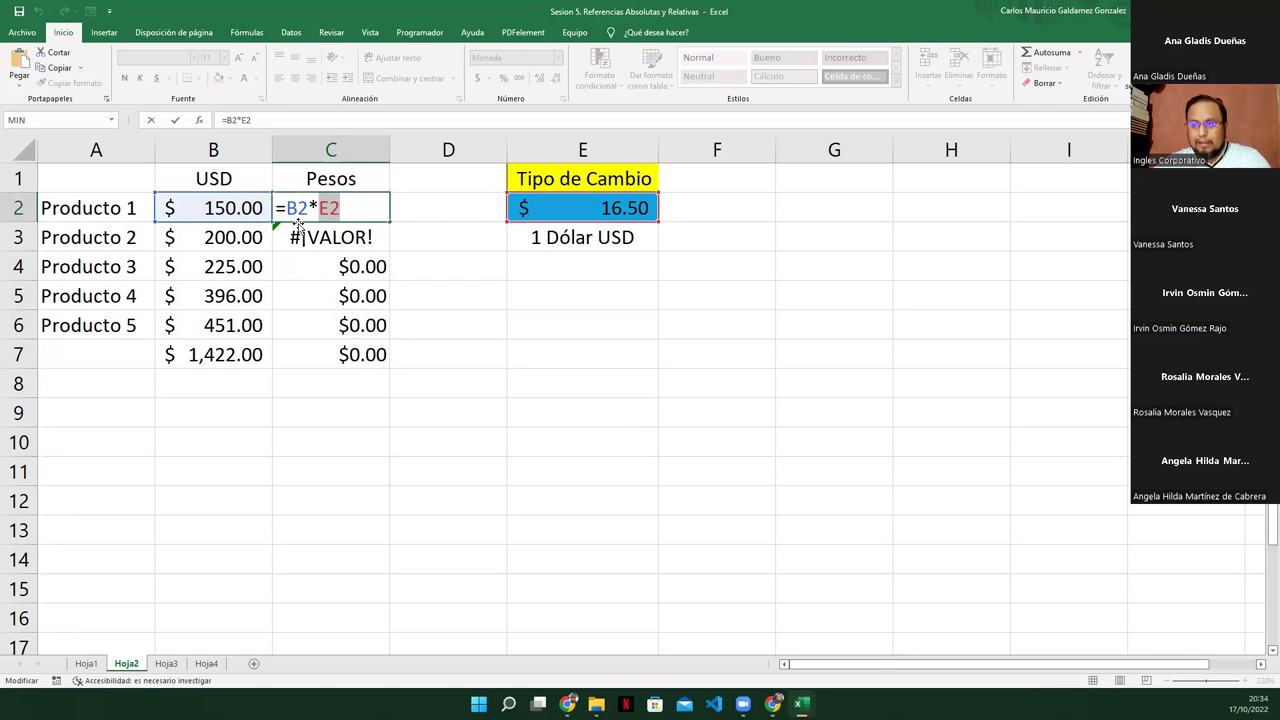
{"action": "left_click", "coordinate": [342, 208]}
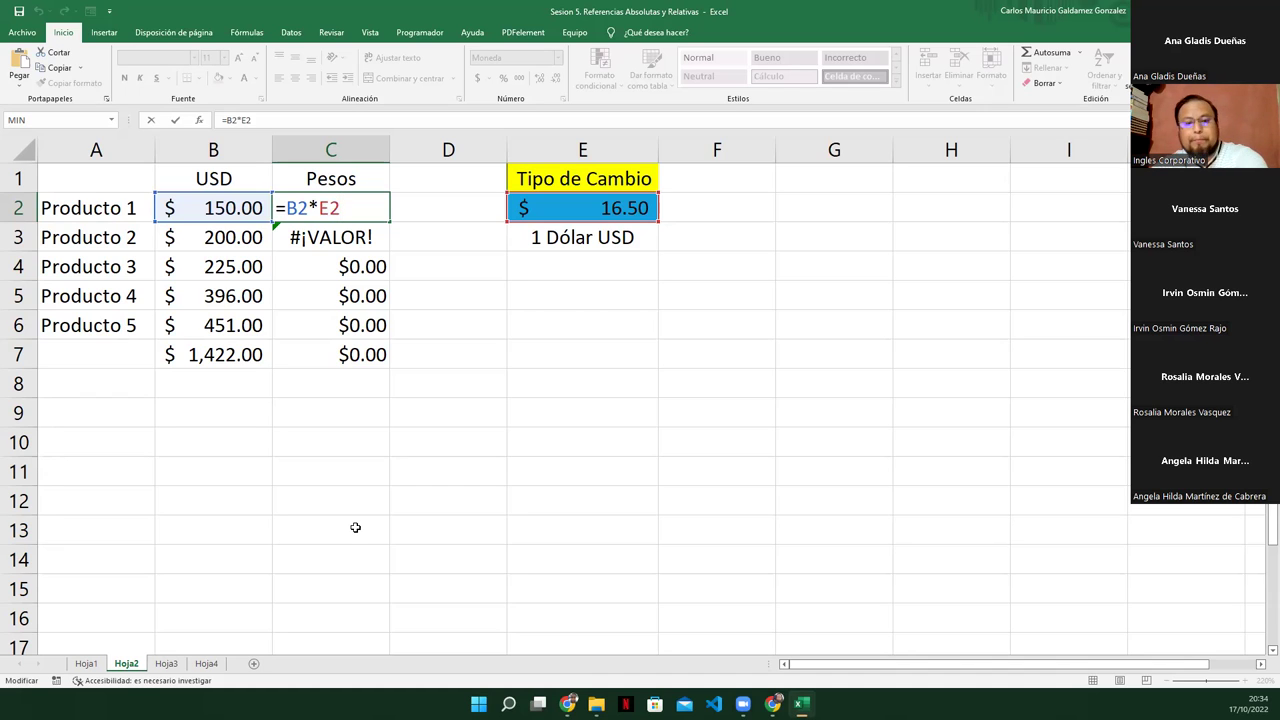
Make the rate reference absolute as =B2*$E$2 in C2 and fill it down to C7
{"action": "key", "text": "F4"}
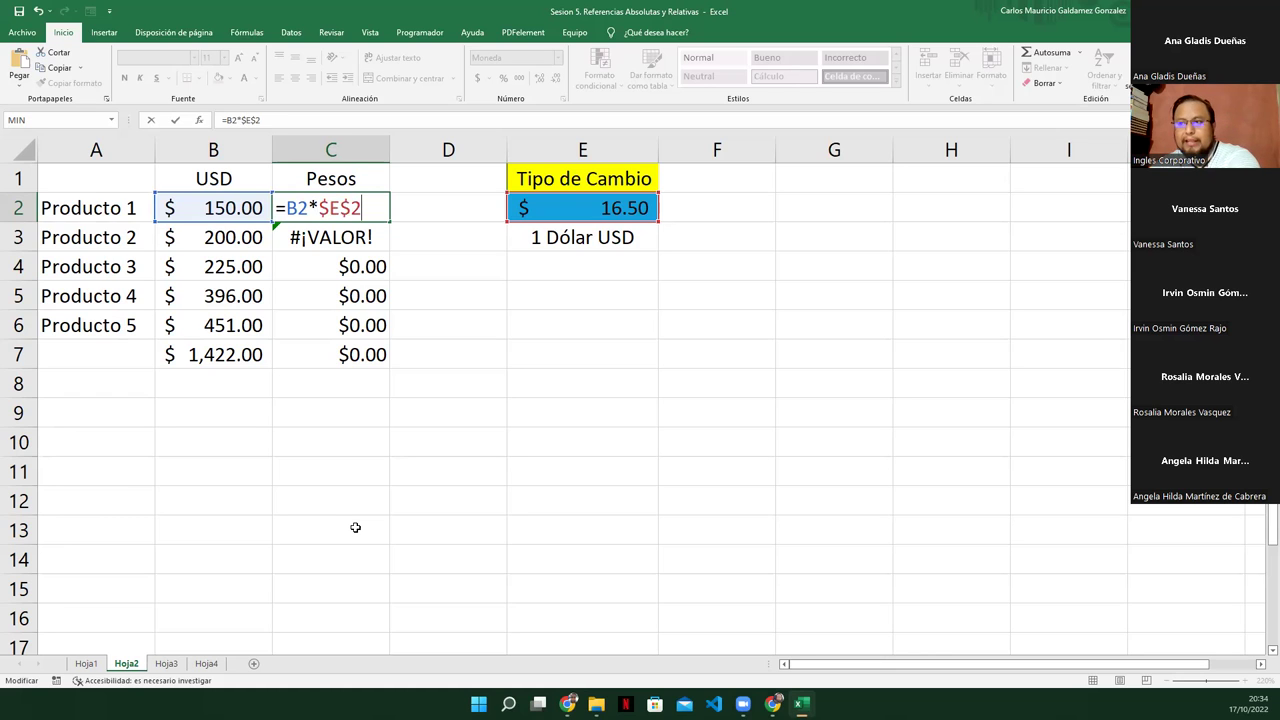
{"action": "key", "text": "Return"}
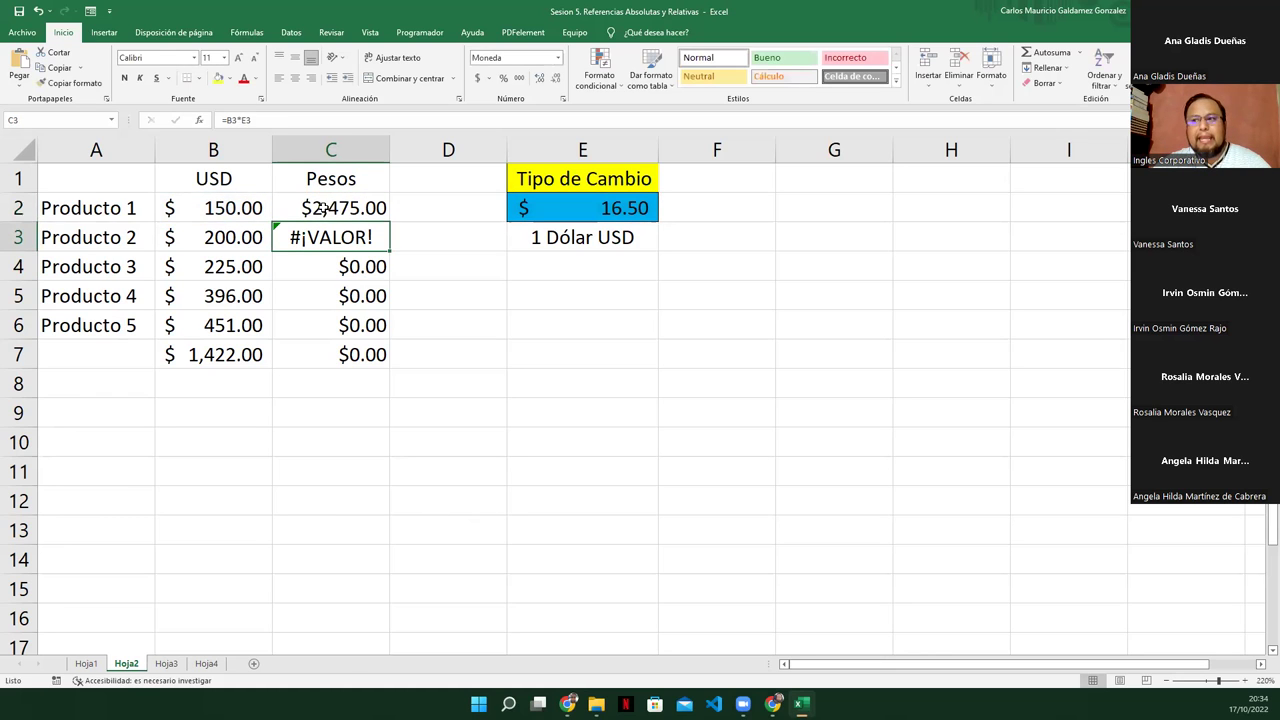
{"action": "left_click", "coordinate": [325, 207]}
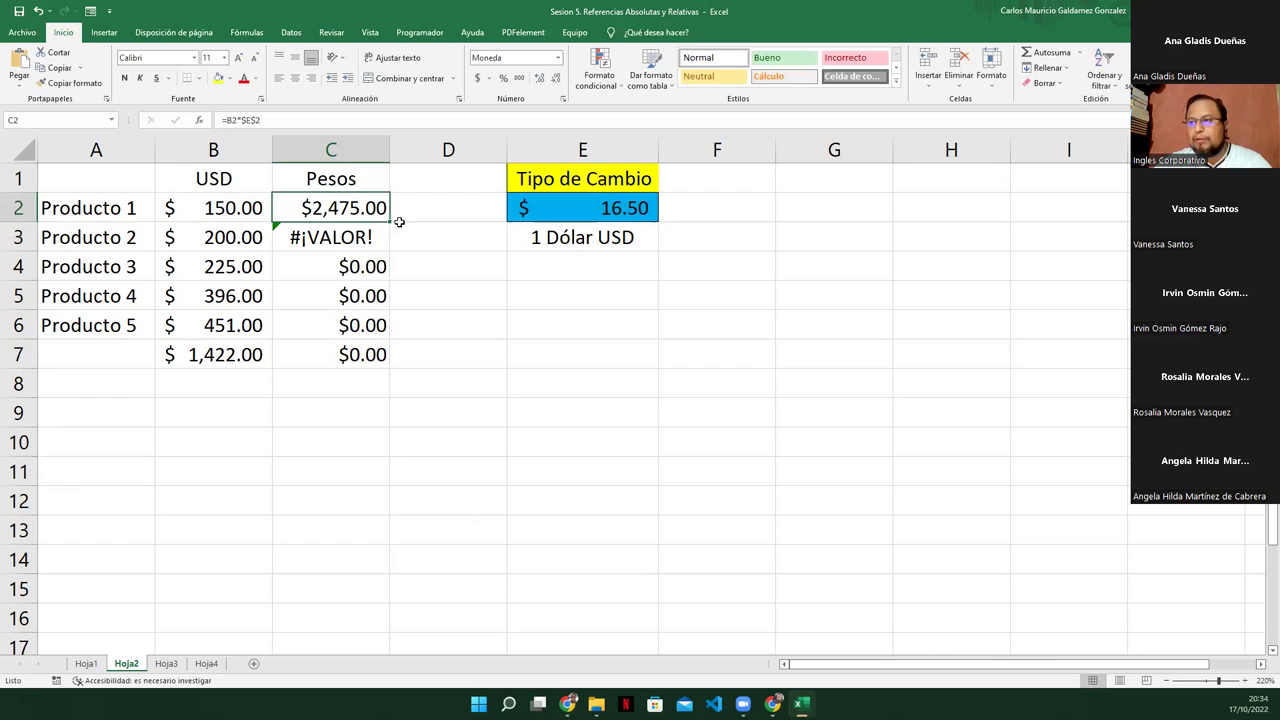
{"action": "left_click_drag", "start_coordinate": [389, 224], "coordinate": [385, 370]}
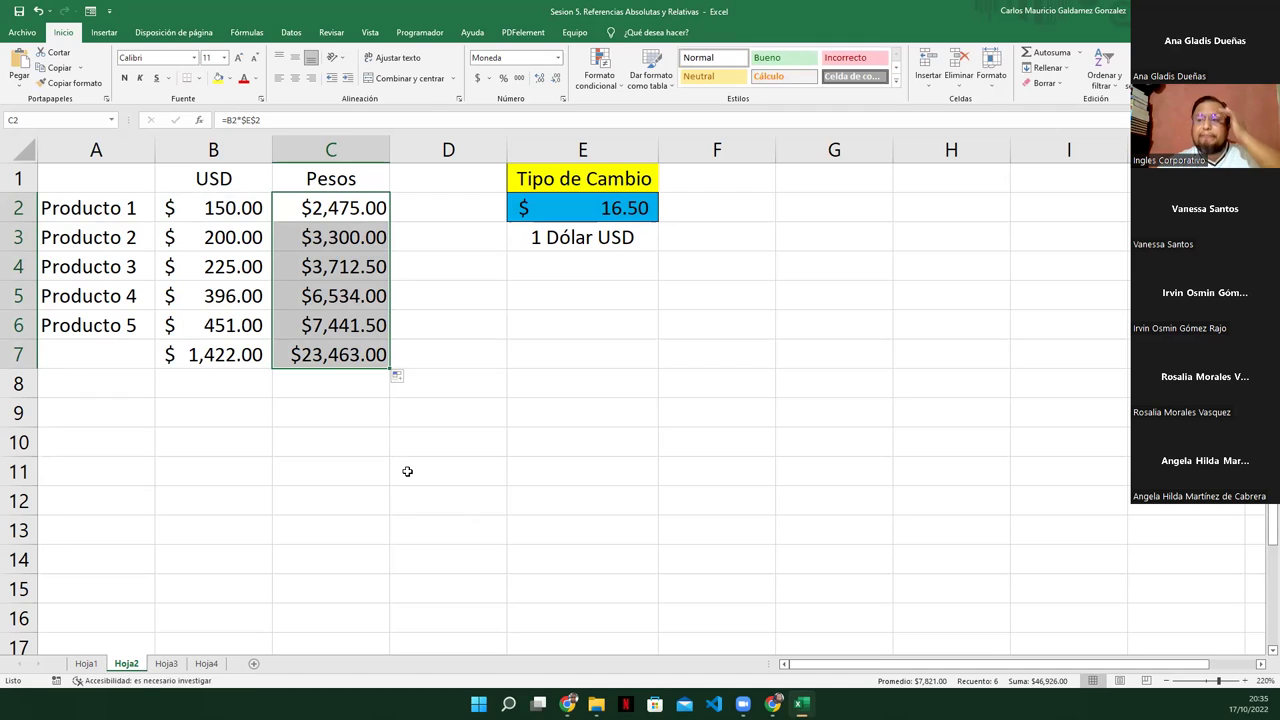
Review the USD total in B7 and the $23,463.00 peso total in C7
{"action": "left_click", "coordinate": [231, 354]}
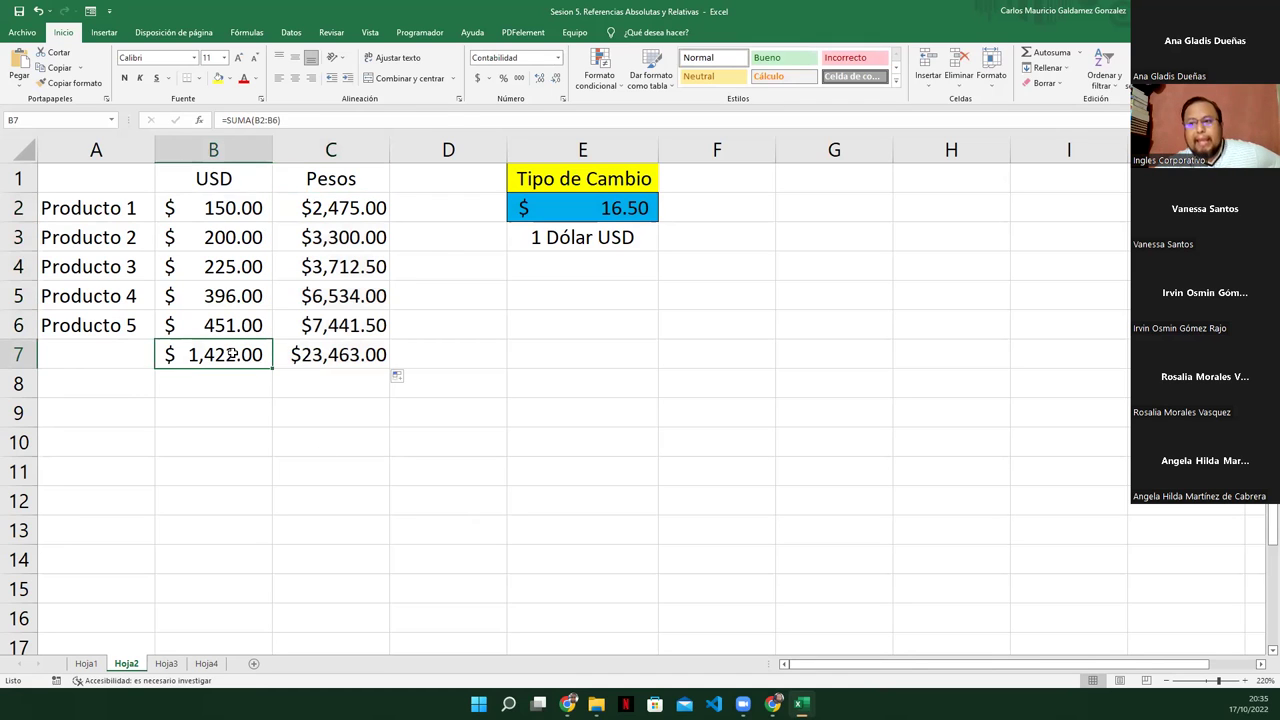
{"action": "left_click_drag", "start_coordinate": [112, 210], "coordinate": [130, 330]}
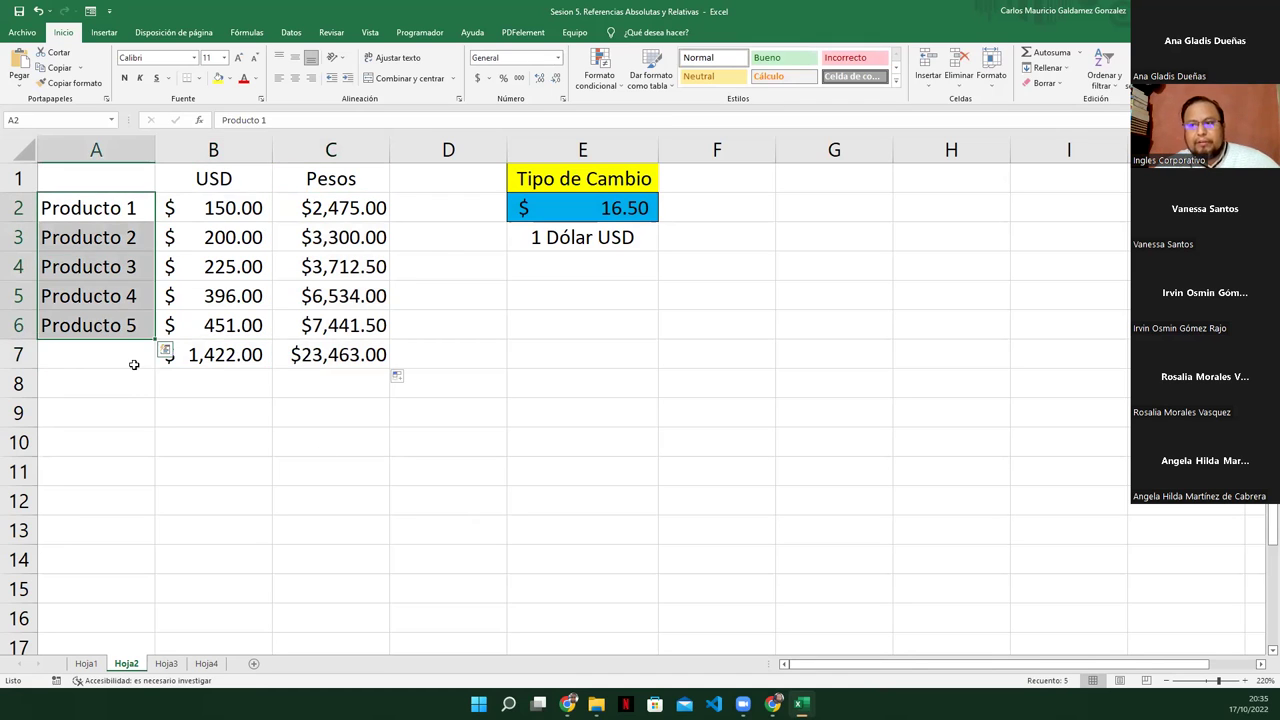
{"action": "left_click", "coordinate": [198, 366]}
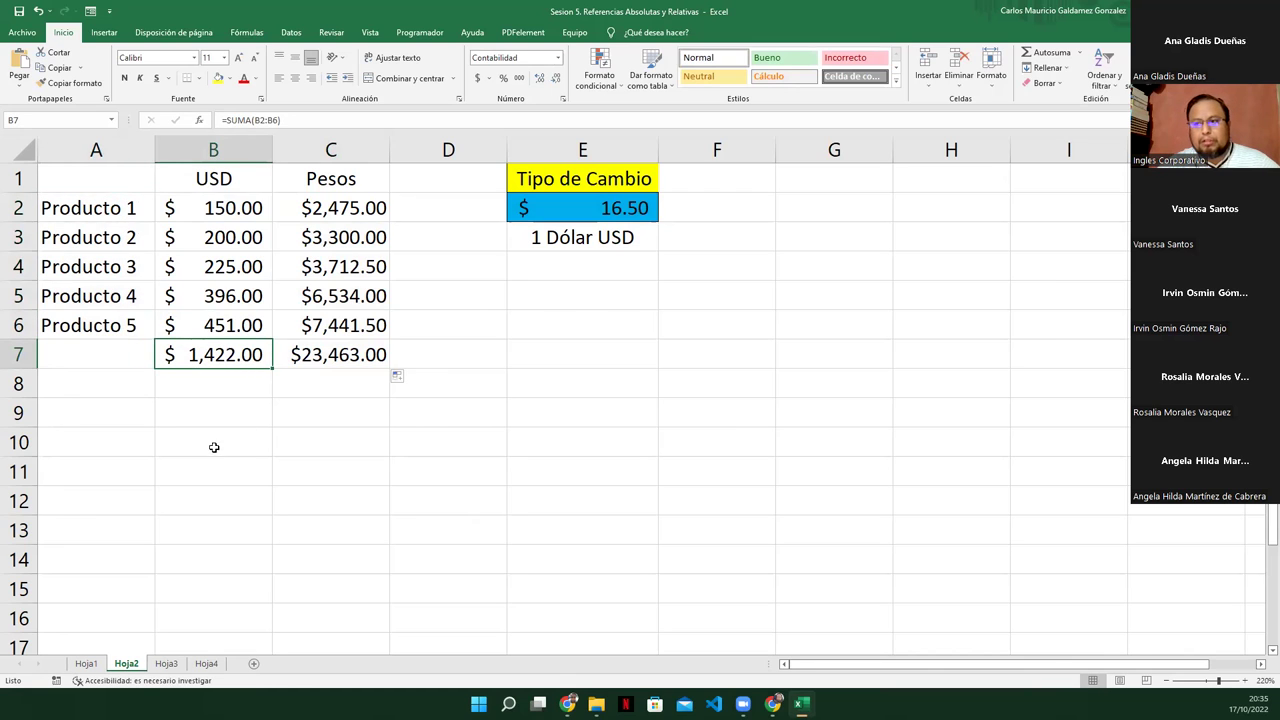
{"action": "left_click", "coordinate": [330, 362]}
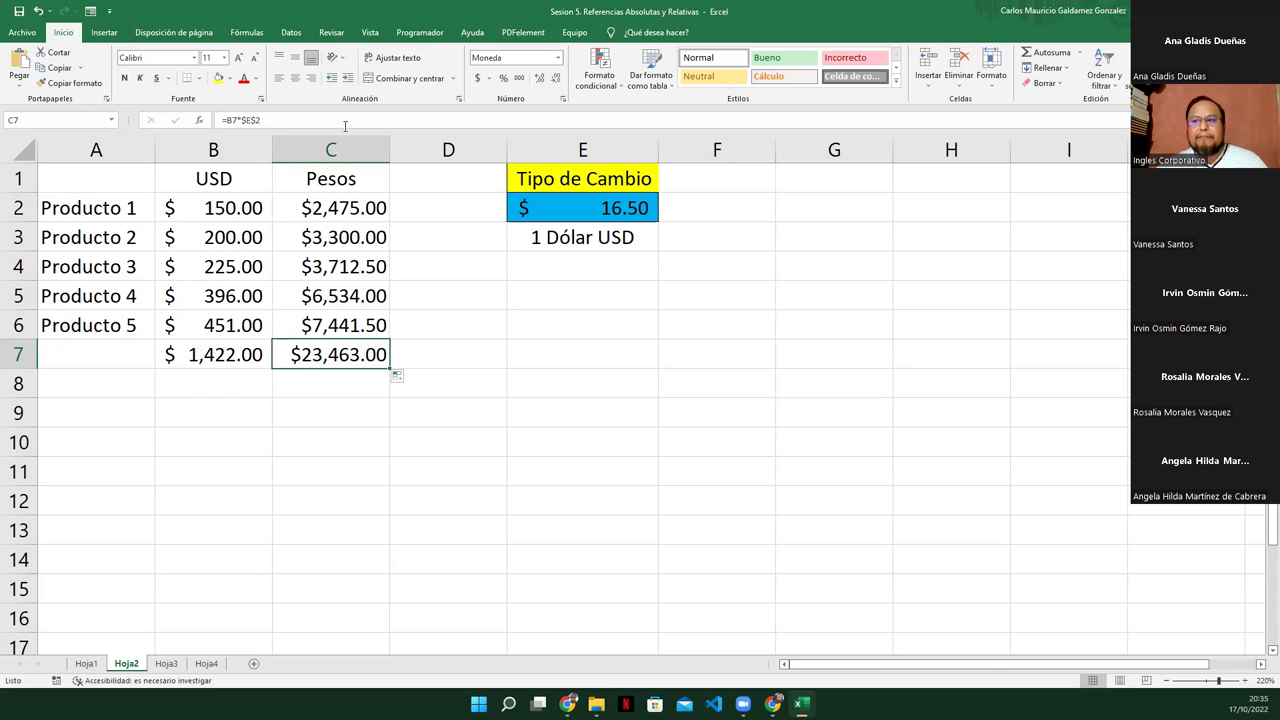
Make the B7 and C7 totals bold
{"action": "left_click", "coordinate": [366, 206]}
{"action": "left_click", "coordinate": [244, 352]}
{"action": "left_click_drag", "start_coordinate": [244, 352], "coordinate": [310, 352]}
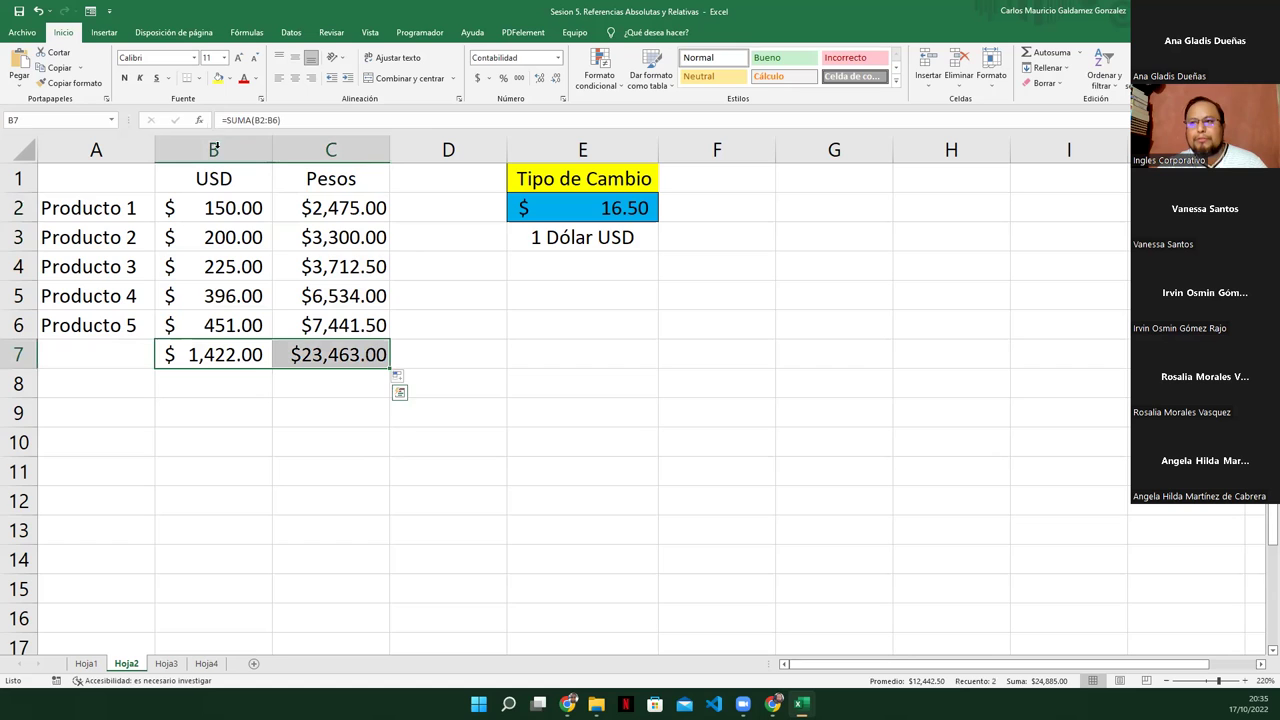
{"action": "left_click", "coordinate": [124, 77]}
{"action": "left_click", "coordinate": [232, 276]}
Apply Todos los bordes to the USD and Pesos table B1:C7
{"action": "left_click_drag", "start_coordinate": [115, 208], "coordinate": [292, 328]}
{"action": "left_click_drag", "start_coordinate": [203, 178], "coordinate": [297, 391]}
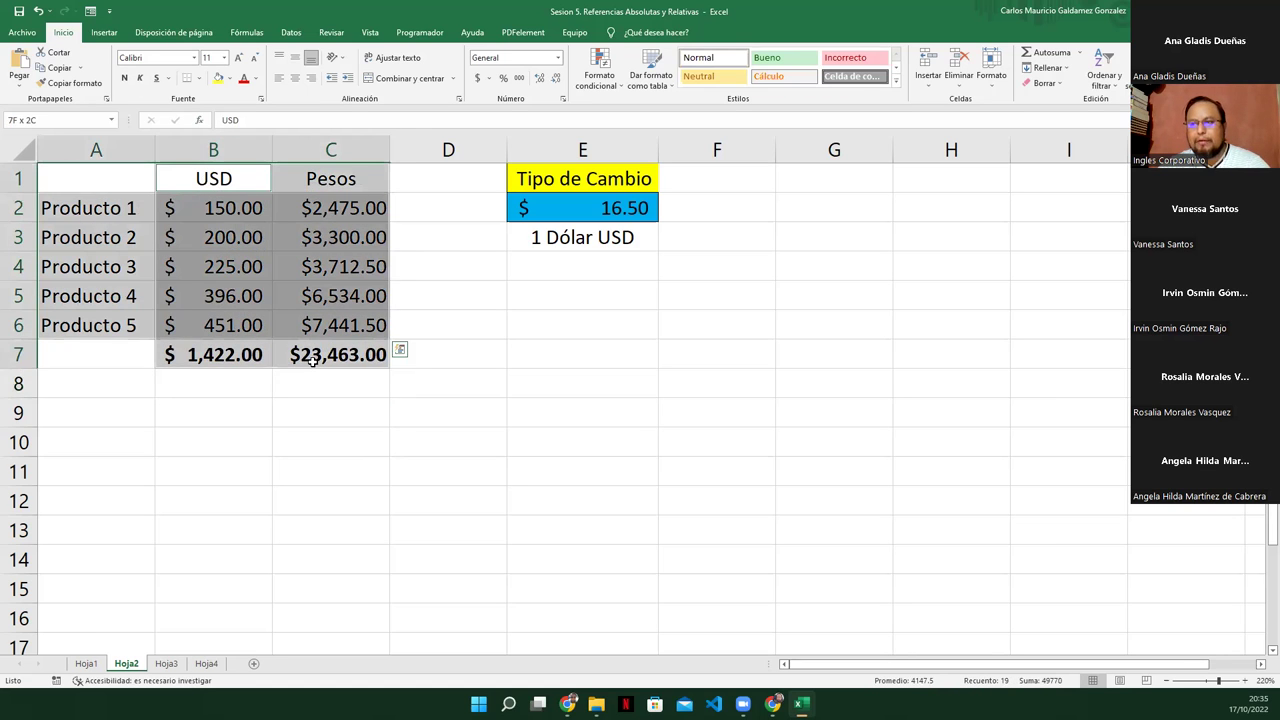
{"action": "left_click", "coordinate": [197, 78]}
{"action": "left_click", "coordinate": [220, 193]}
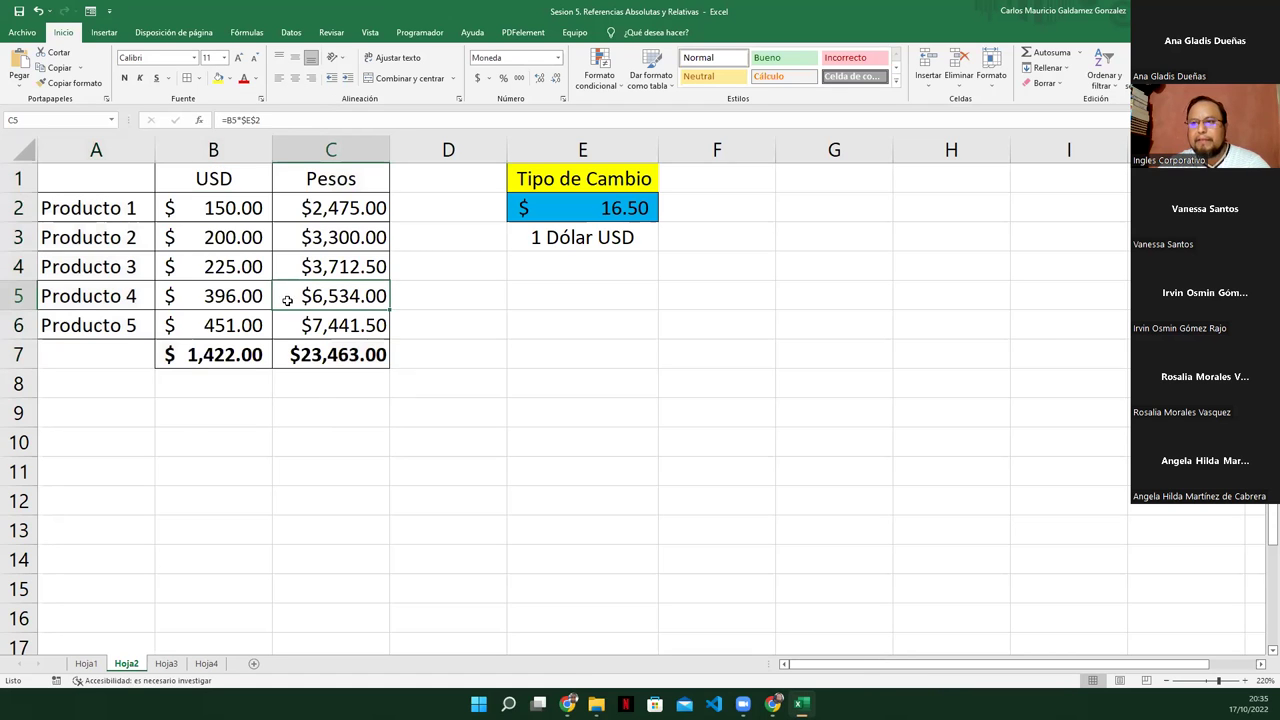
{"action": "left_click", "coordinate": [222, 258]}
{"action": "left_click_drag", "start_coordinate": [120, 207], "coordinate": [120, 325]}
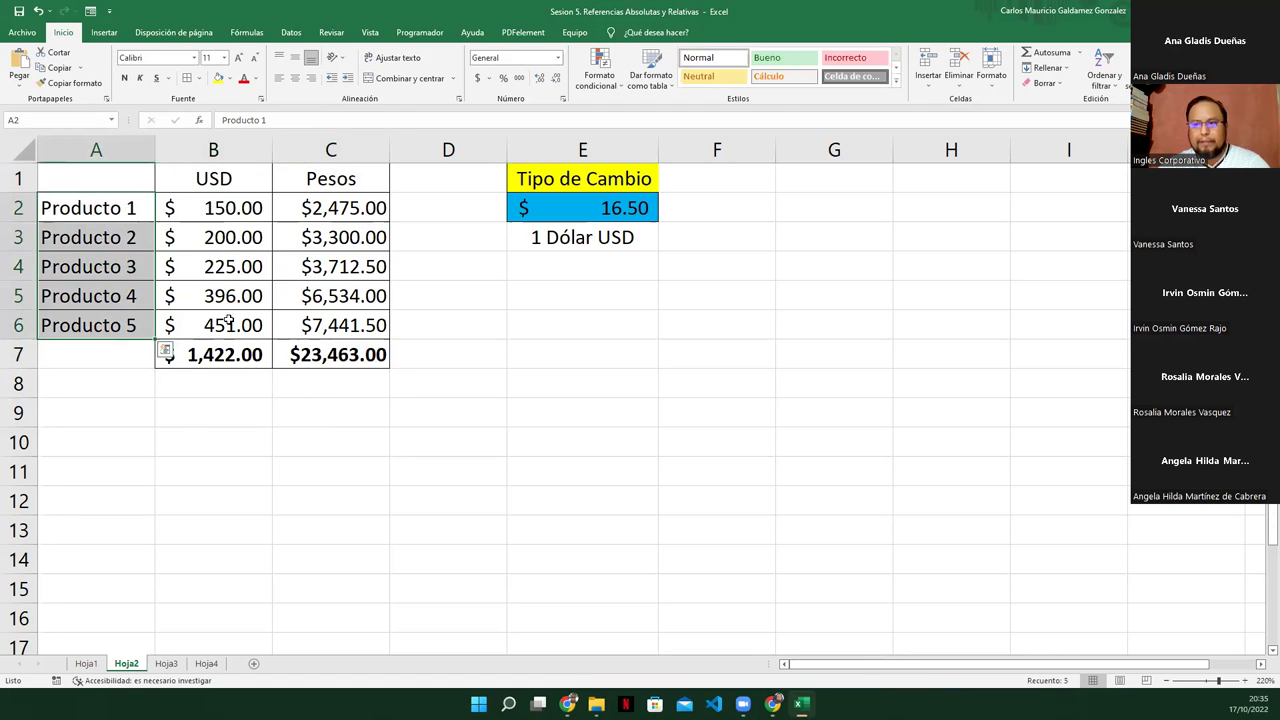
{"action": "left_click", "coordinate": [232, 323]}
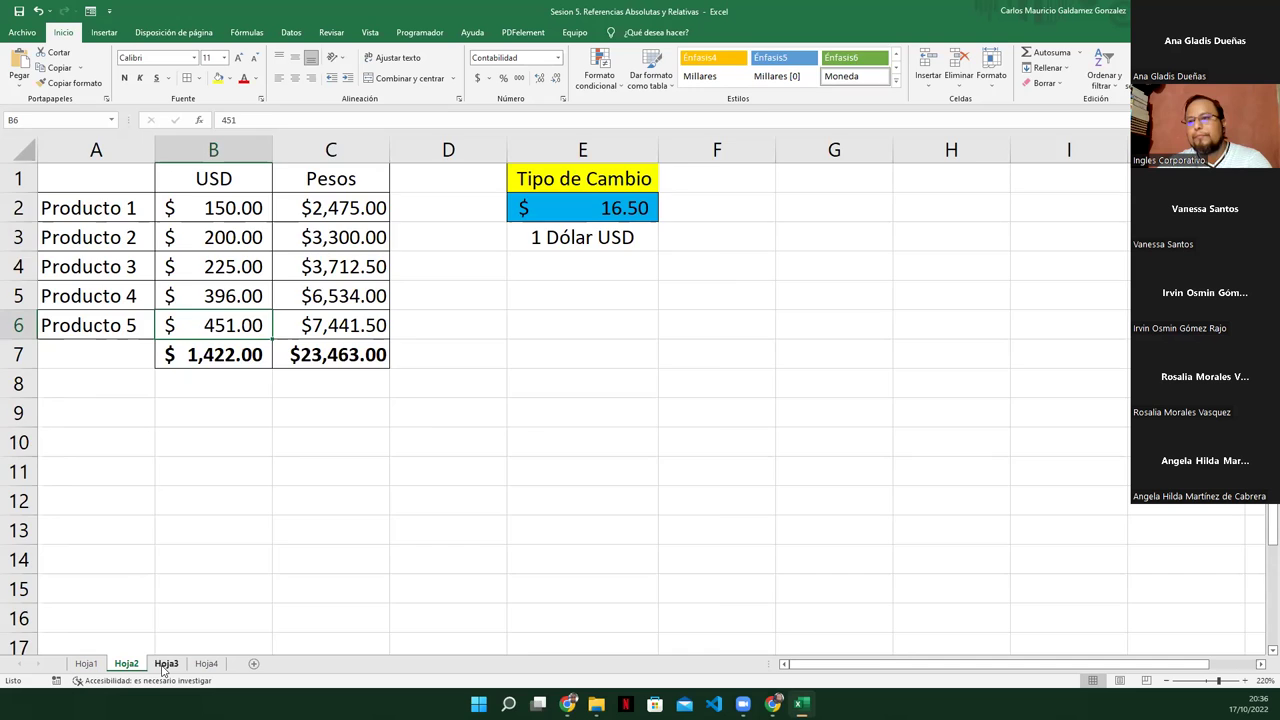
{"action": "left_click", "coordinate": [165, 666]}
Remove the Hoja4 sheet with Eliminar and bring up Hoja3's ISSS/AFP/FSV/Renta table
{"action": "left_click", "coordinate": [198, 668]}
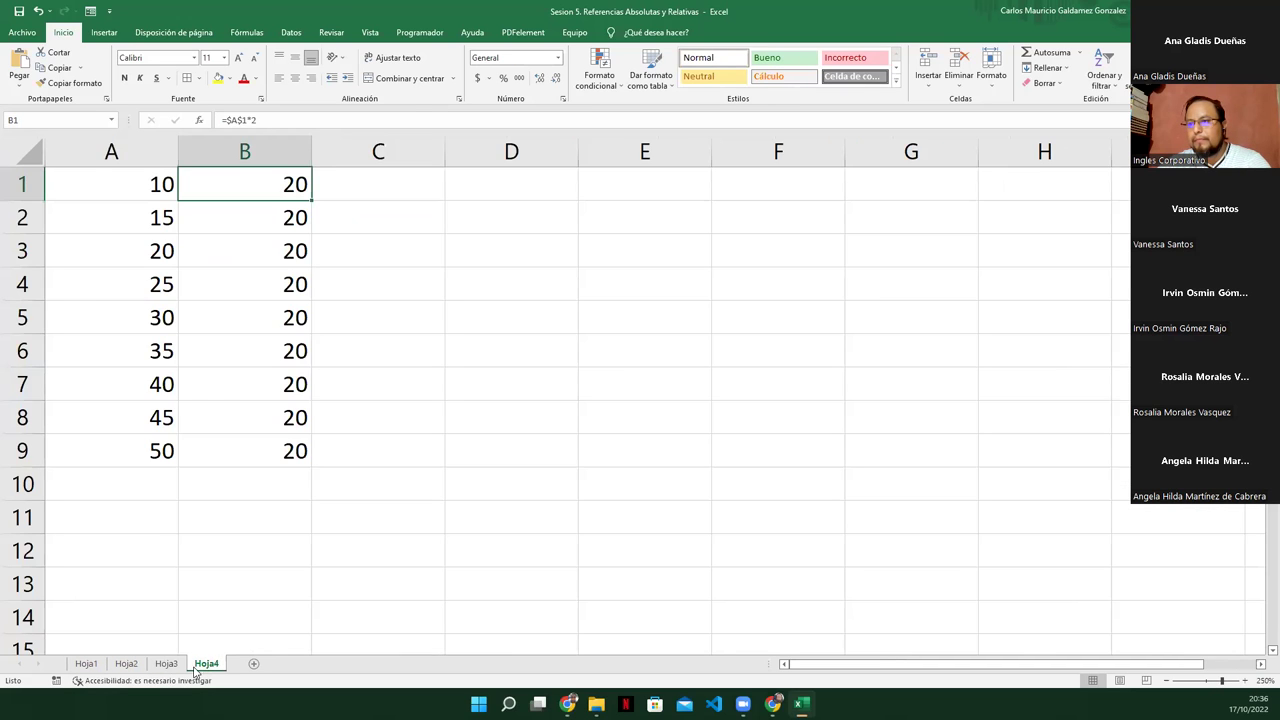
{"action": "left_click", "coordinate": [168, 666]}
{"action": "right_click", "coordinate": [200, 667]}
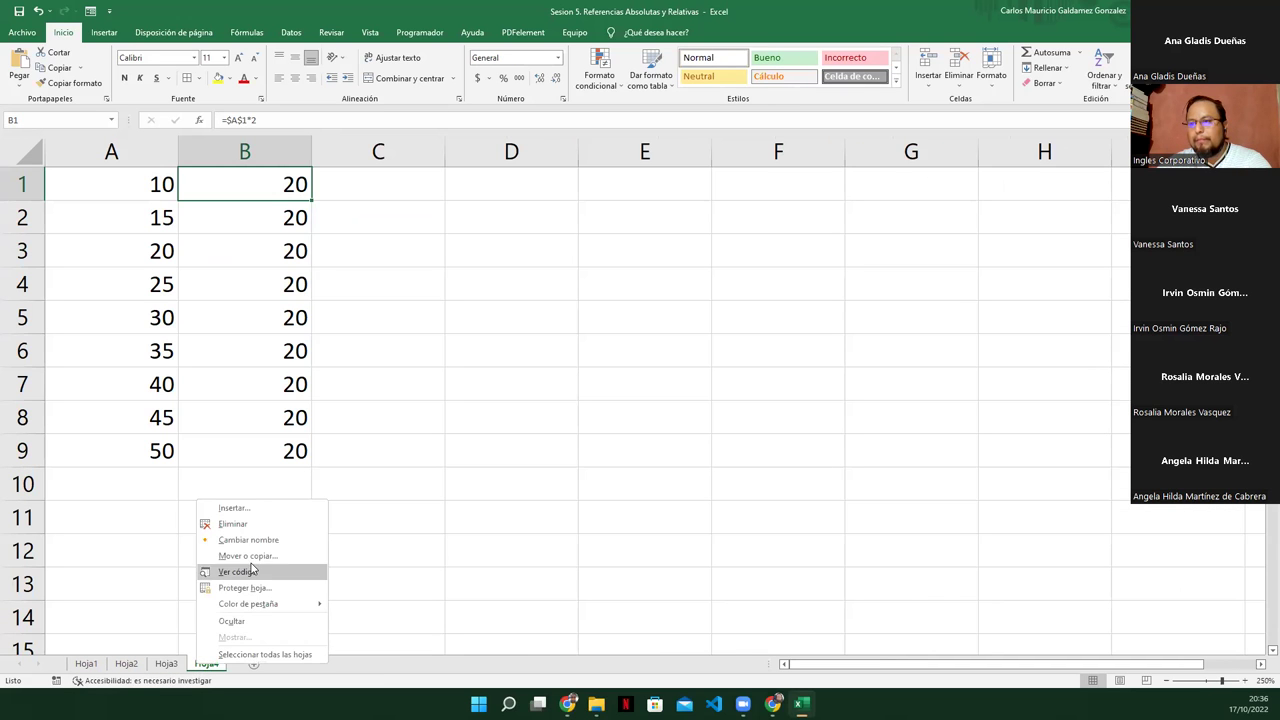
{"action": "left_click", "coordinate": [232, 523]}
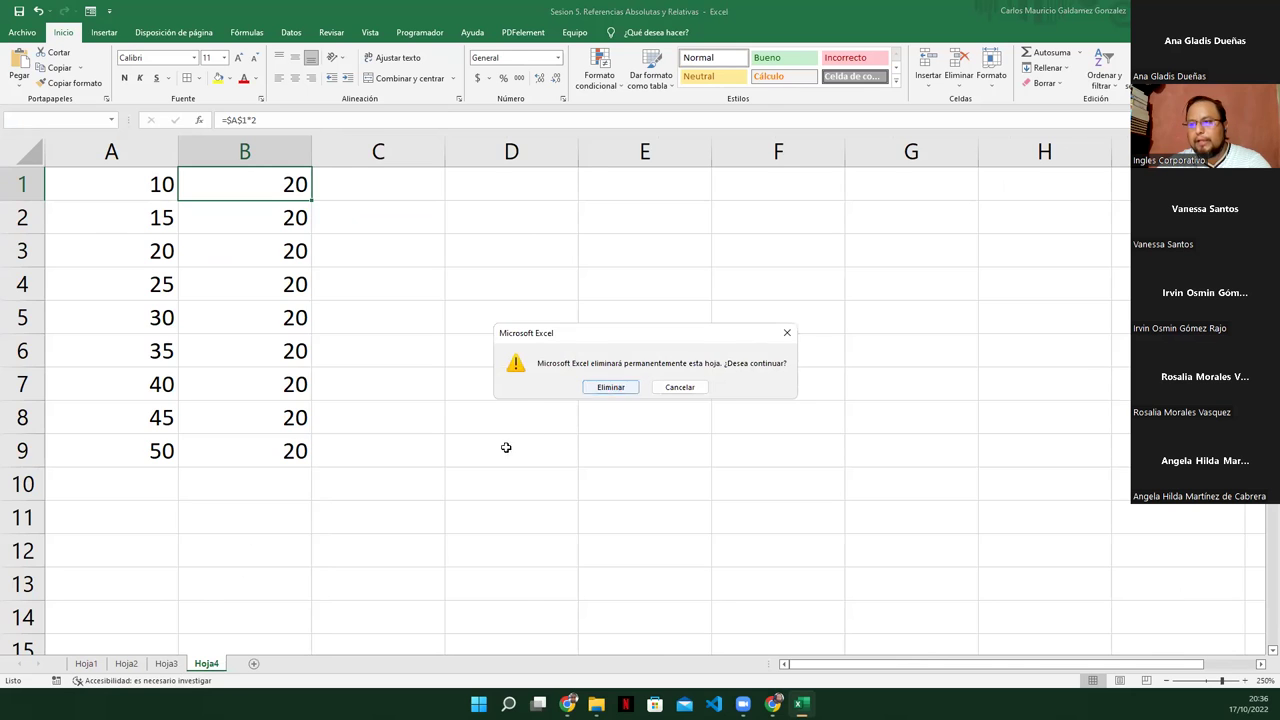
{"action": "key", "text": "Return"}
{"action": "right_click", "coordinate": [90, 666]}
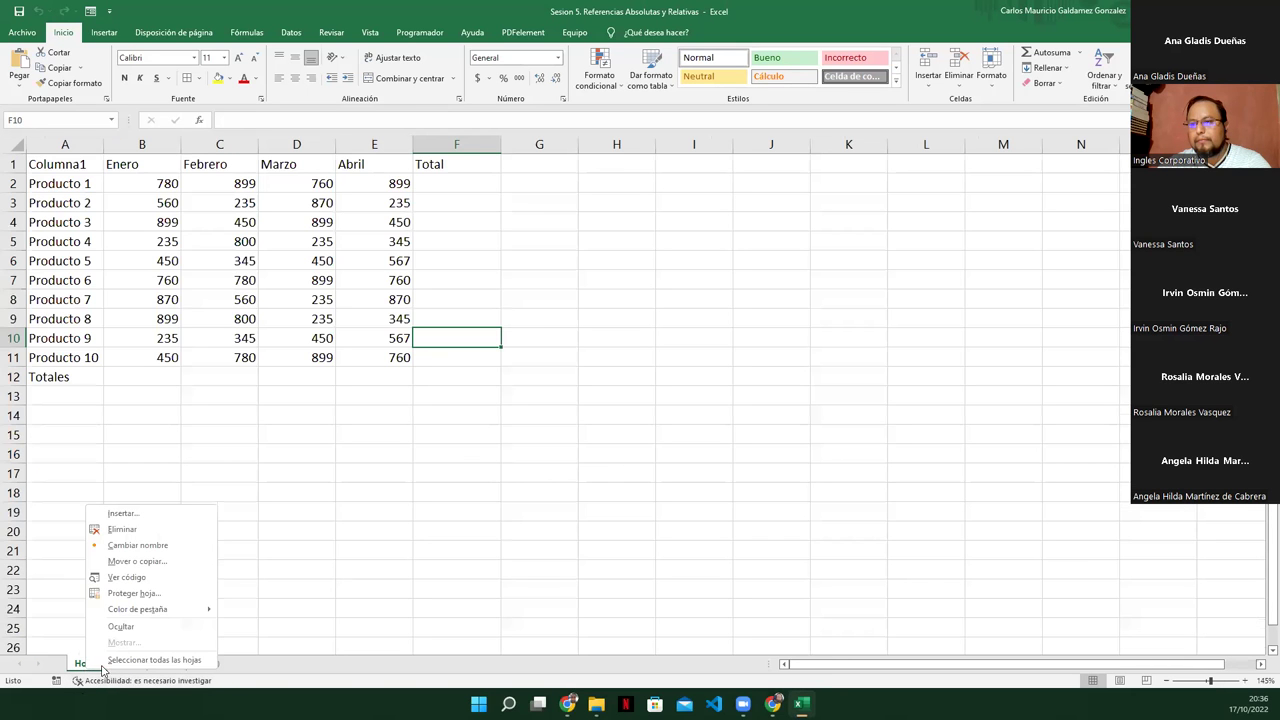
{"action": "left_click", "coordinate": [60, 606]}
{"action": "left_click", "coordinate": [165, 665]}
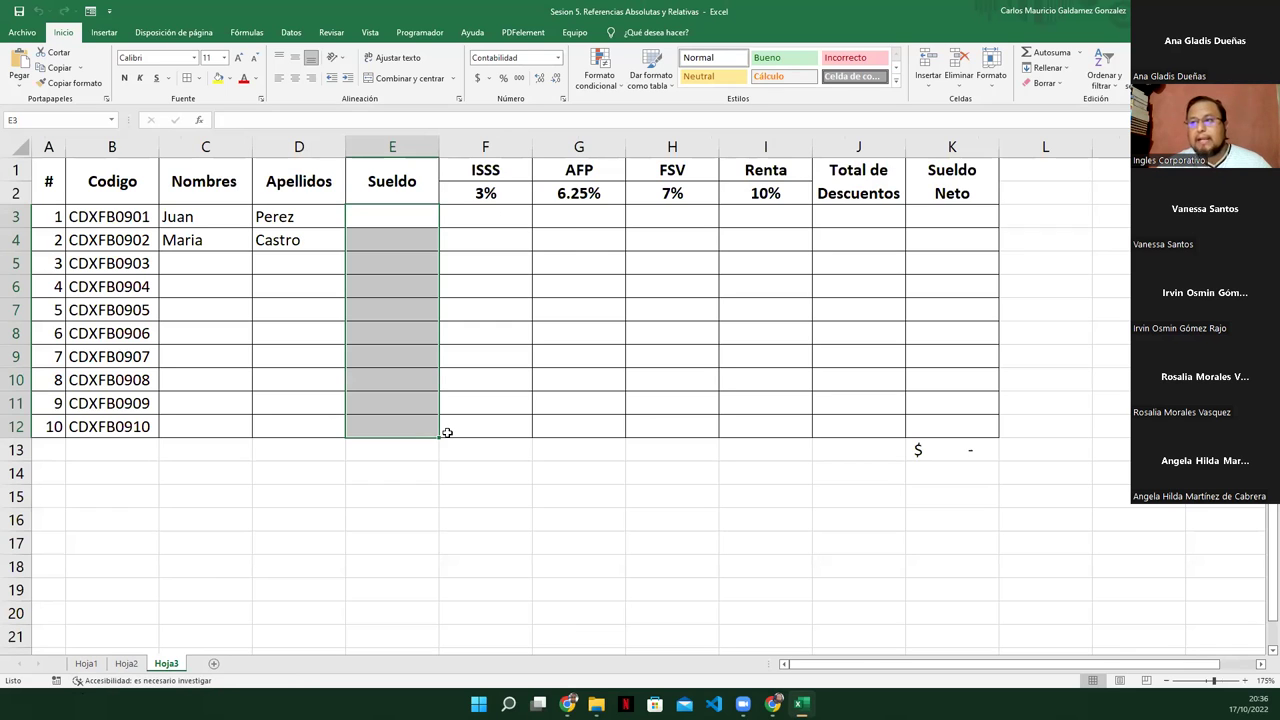
{"action": "left_click", "coordinate": [400, 216]}
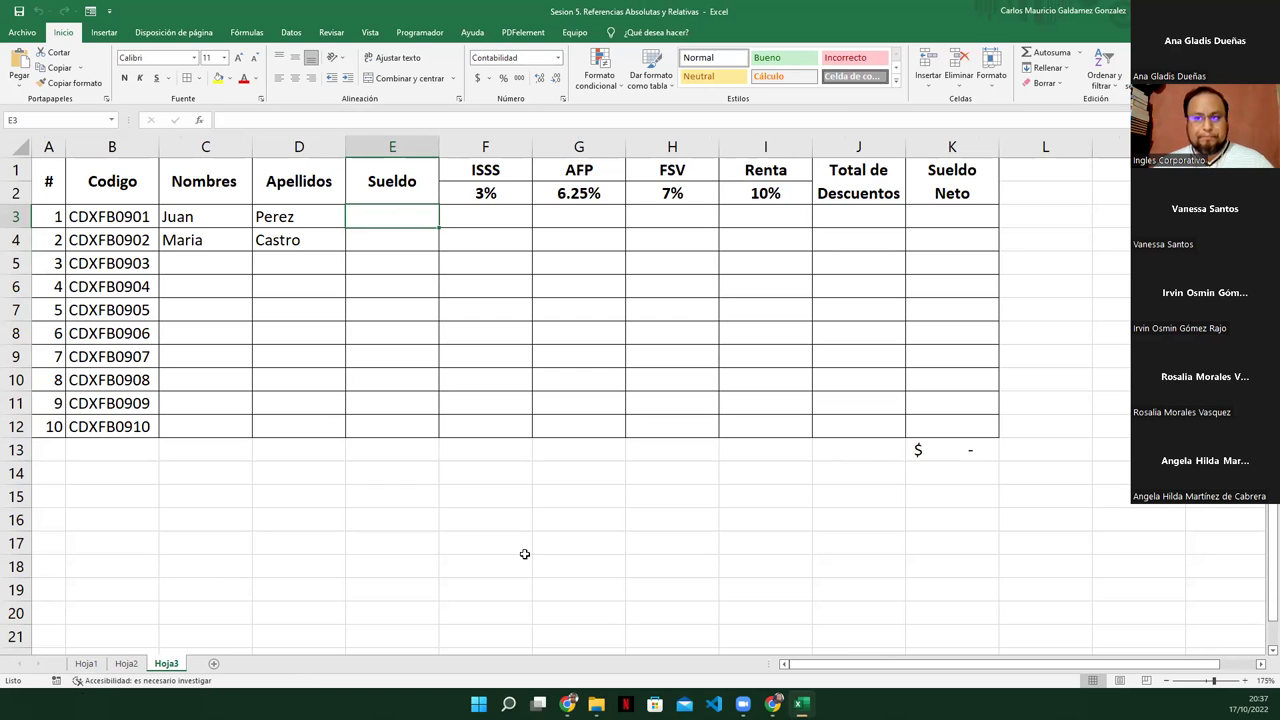
{"action": "left_click", "coordinate": [320, 268]}
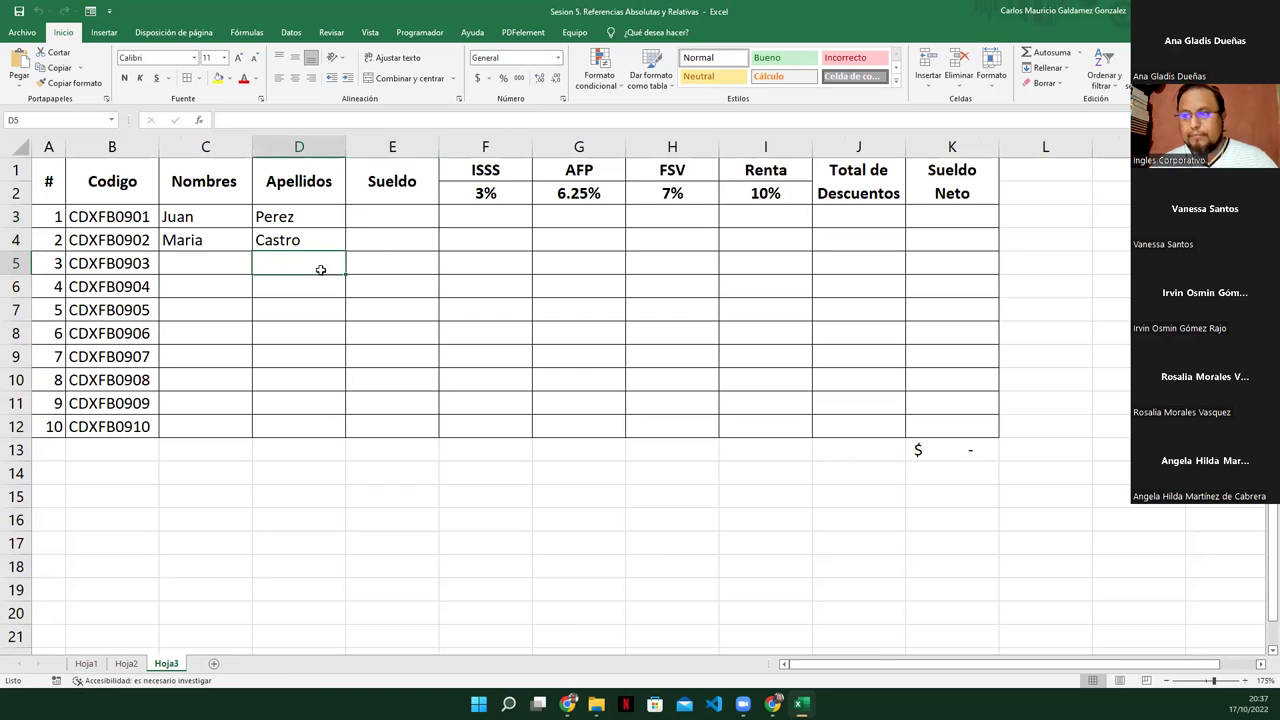
{"action": "left_click", "coordinate": [370, 216]}
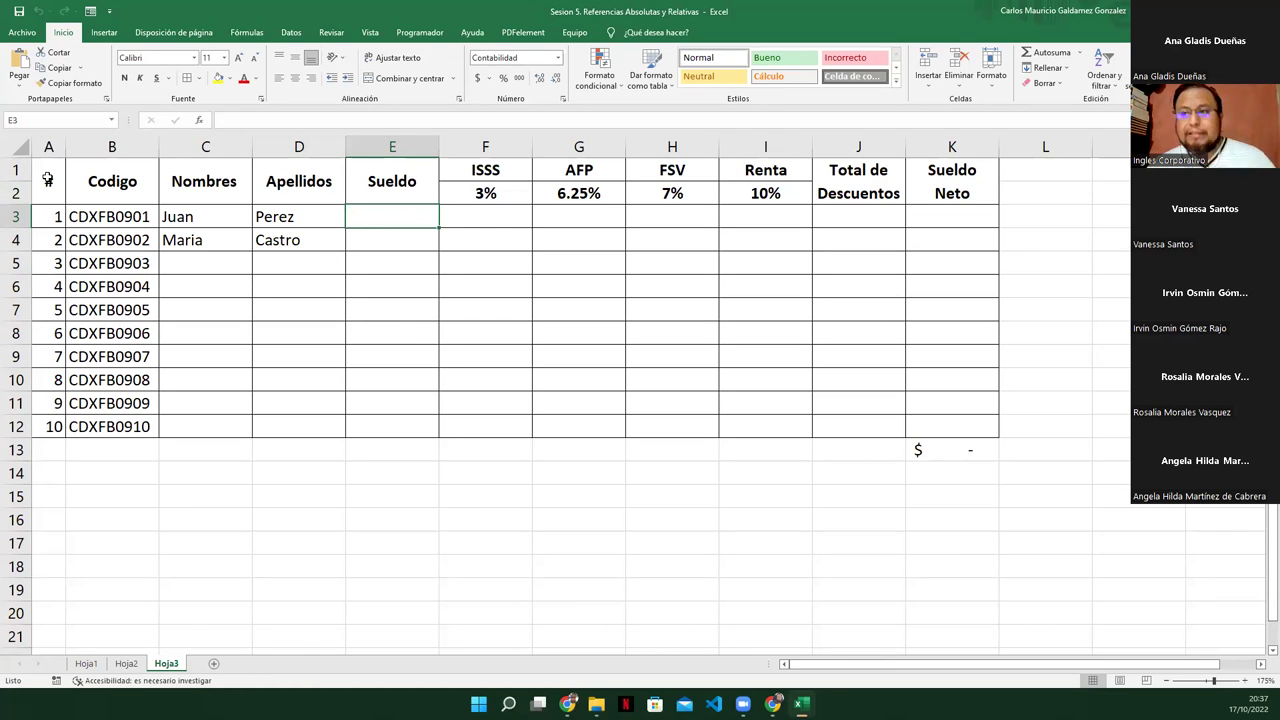
{"action": "left_click_drag", "start_coordinate": [48, 179], "coordinate": [934, 191]}
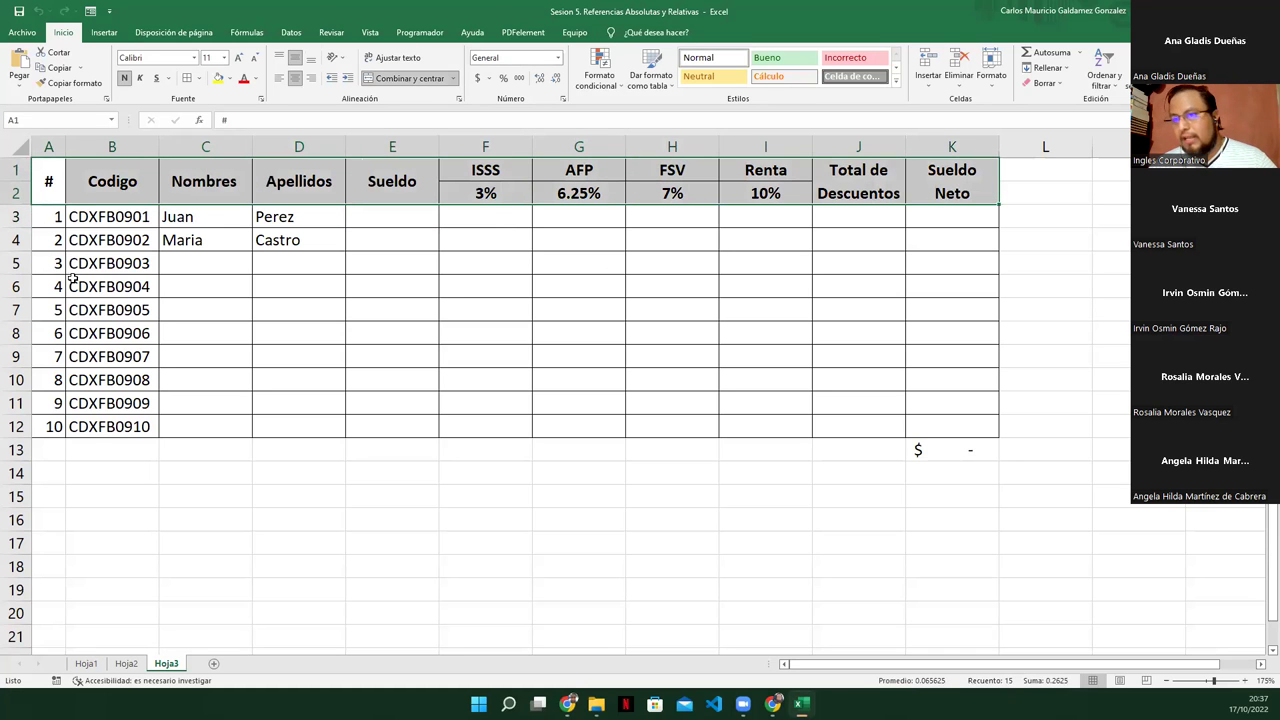
{"action": "left_click_drag", "start_coordinate": [40, 217], "coordinate": [145, 426]}
{"action": "left_click_drag", "start_coordinate": [145, 226], "coordinate": [145, 426]}
{"action": "left_click_drag", "start_coordinate": [216, 240], "coordinate": [233, 425]}
{"action": "left_click_drag", "start_coordinate": [276, 212], "coordinate": [278, 248]}
{"action": "left_click_drag", "start_coordinate": [183, 214], "coordinate": [382, 238]}
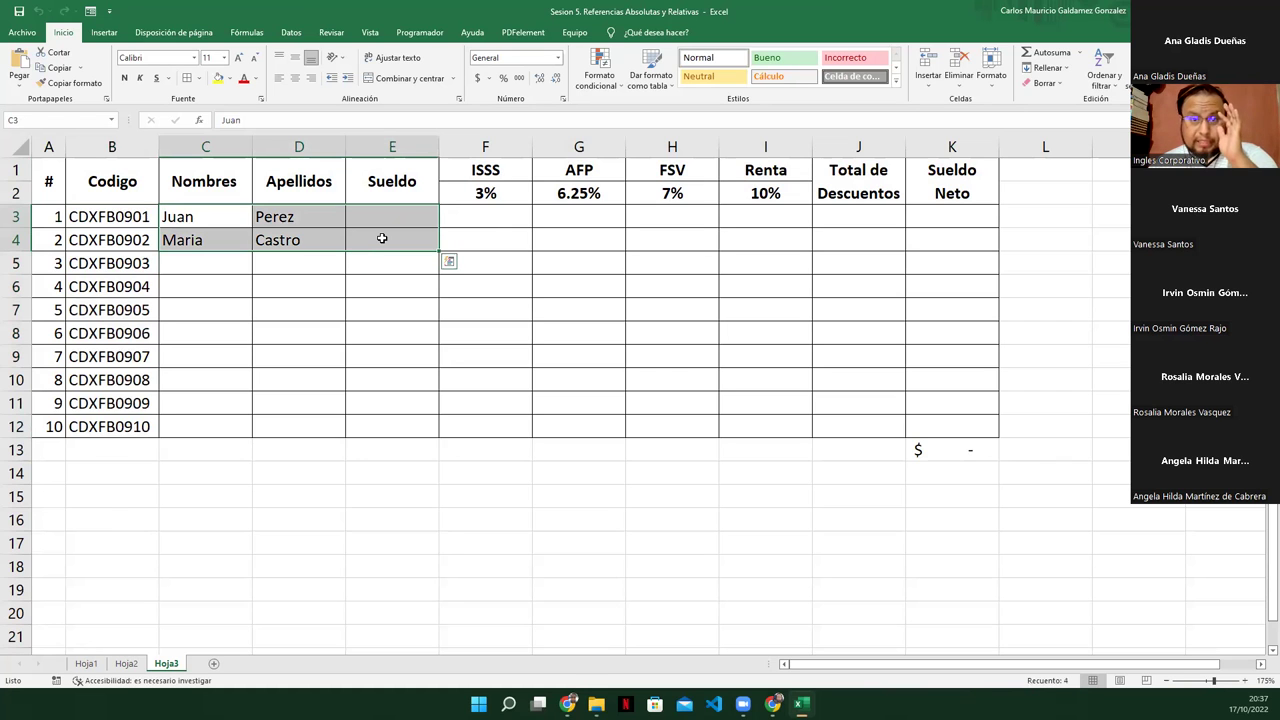
{"action": "left_click_drag", "start_coordinate": [191, 266], "coordinate": [400, 425]}
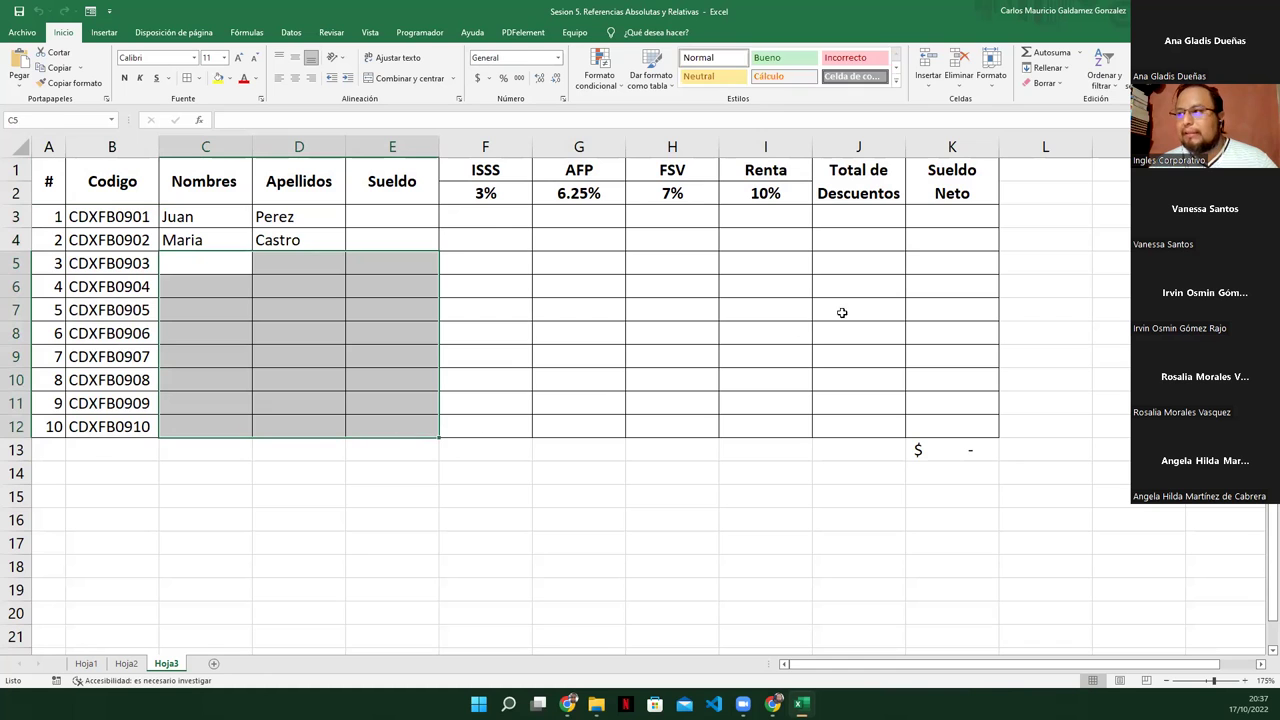
{"action": "left_click_drag", "start_coordinate": [488, 208], "coordinate": [690, 288]}
{"action": "left_click_drag", "start_coordinate": [767, 331], "coordinate": [946, 426]}
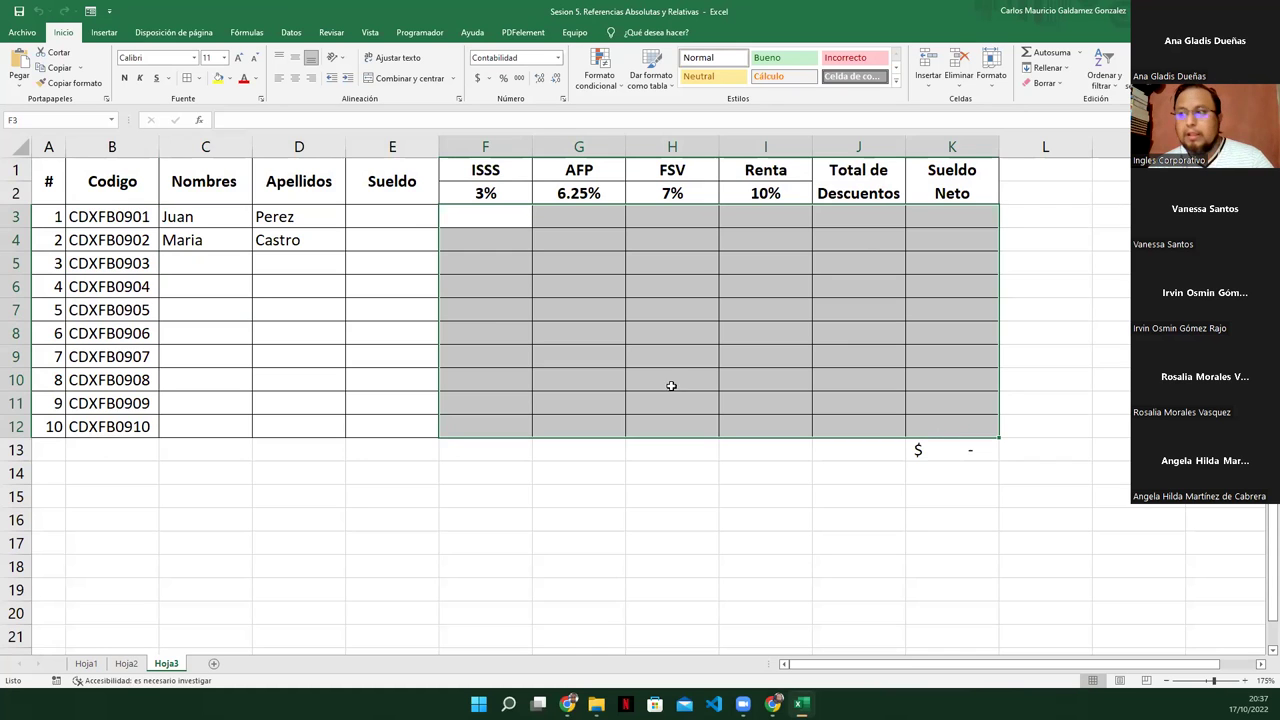
{"action": "left_click", "coordinate": [494, 331]}
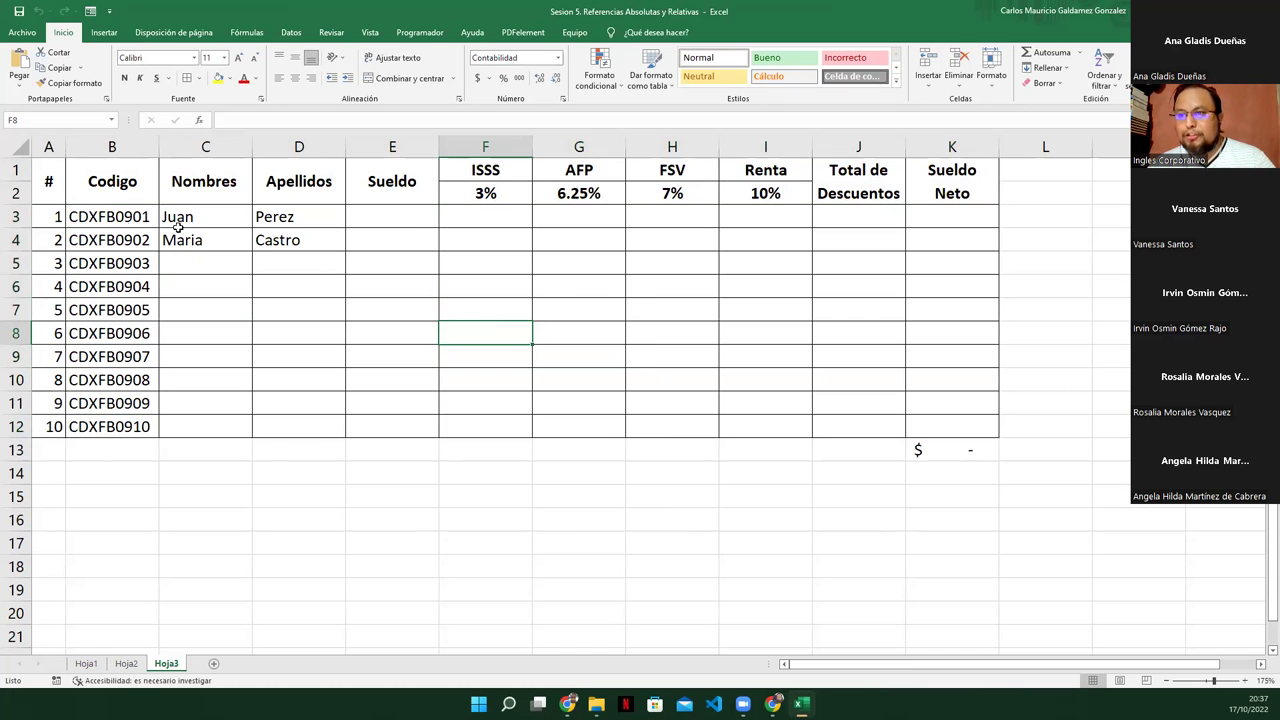
{"action": "left_click_drag", "start_coordinate": [54, 216], "coordinate": [925, 240]}
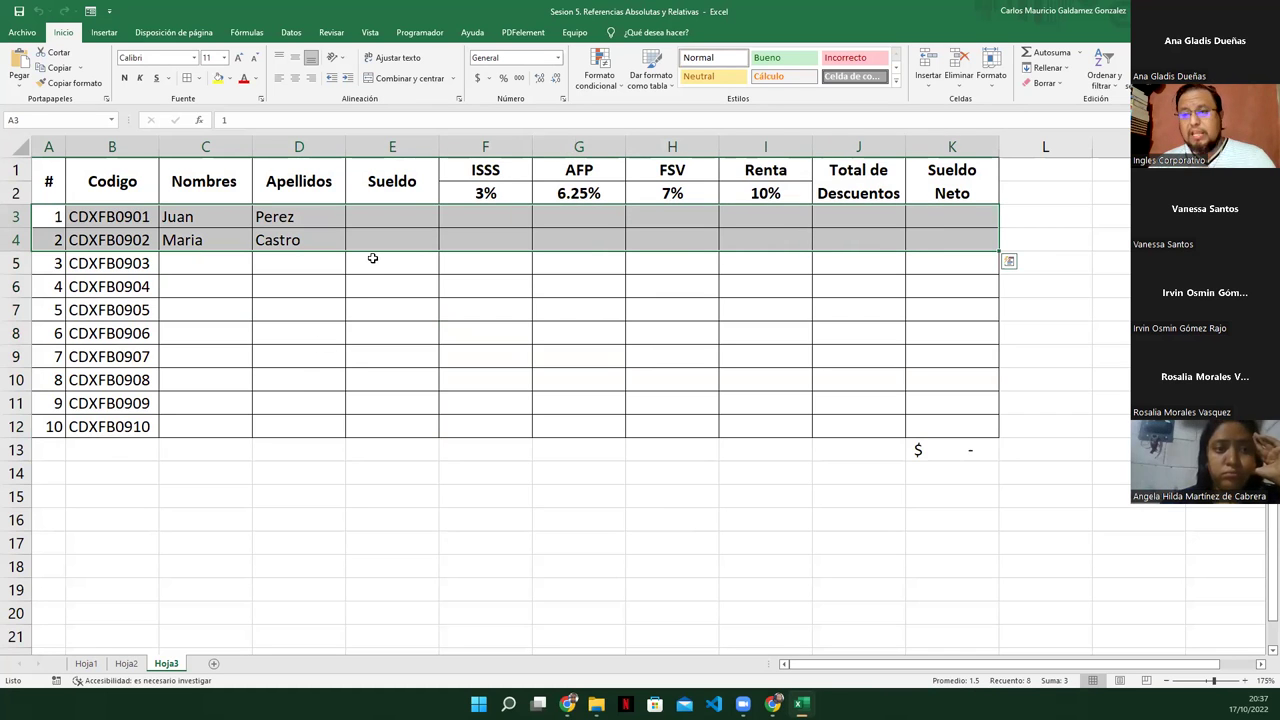
{"action": "left_click_drag", "start_coordinate": [375, 258], "coordinate": [923, 427]}
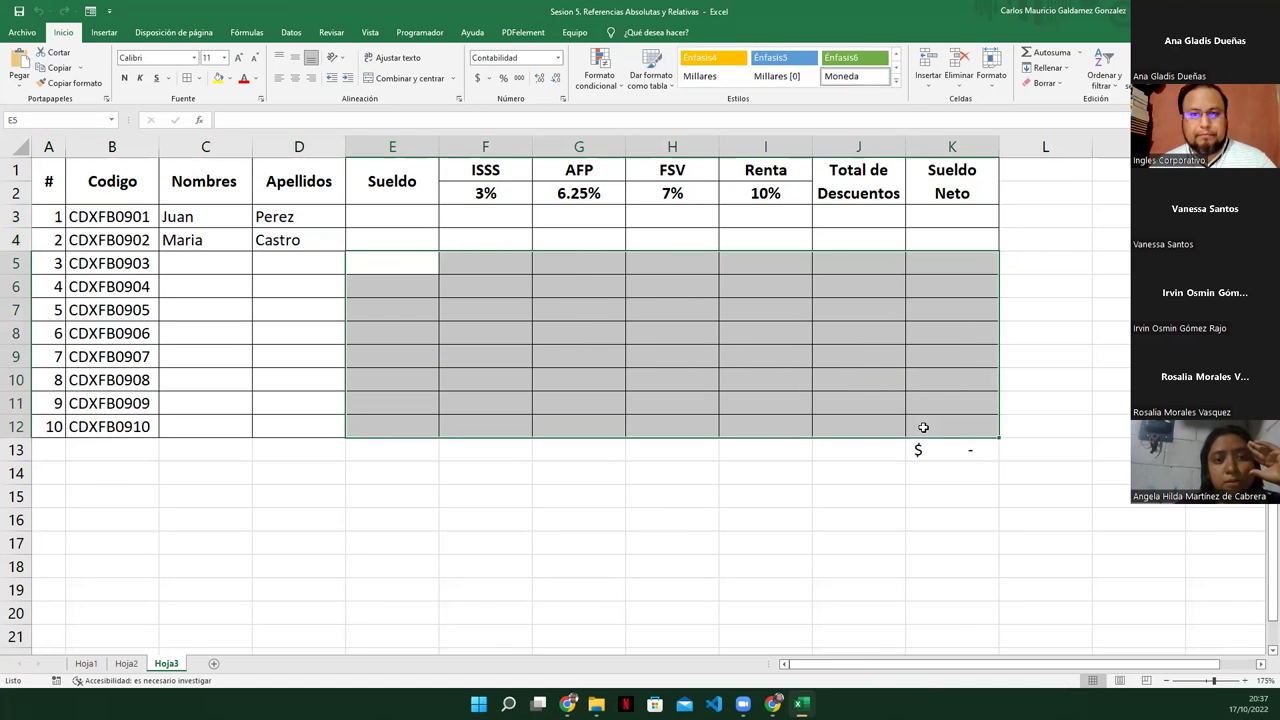
{"action": "left_click", "coordinate": [384, 226]}
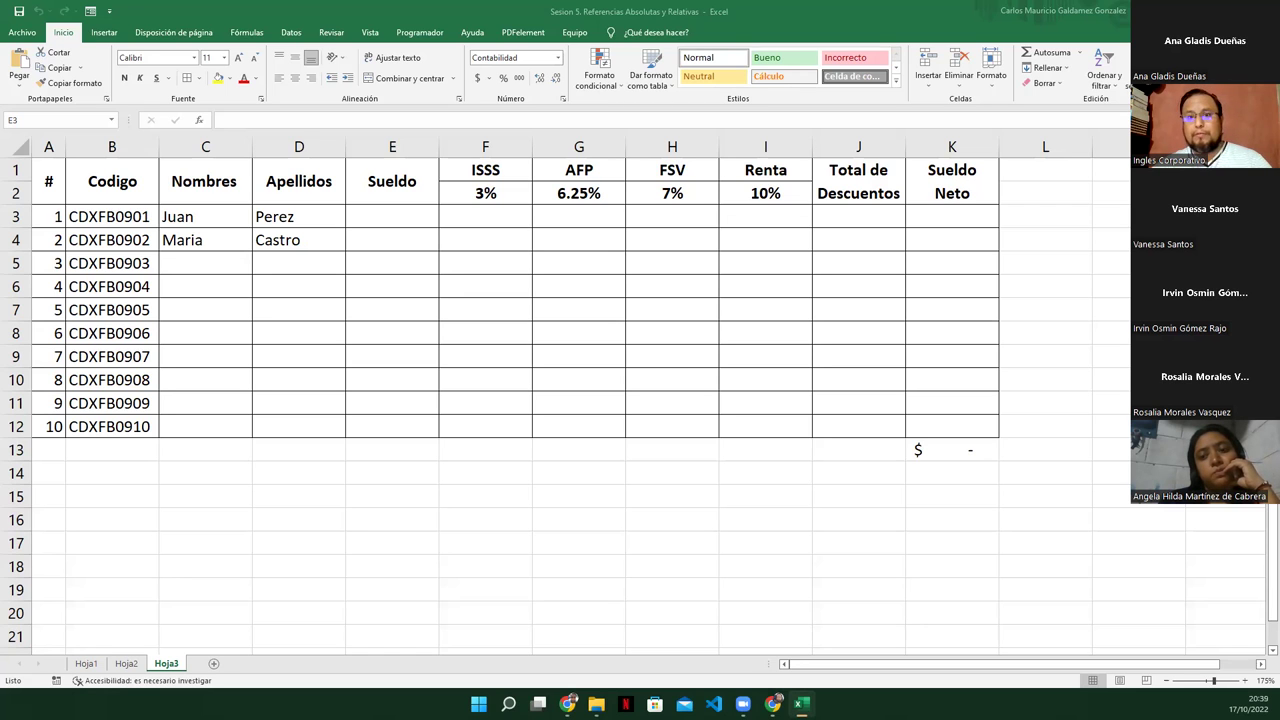
{"action": "left_click", "coordinate": [405, 213]}
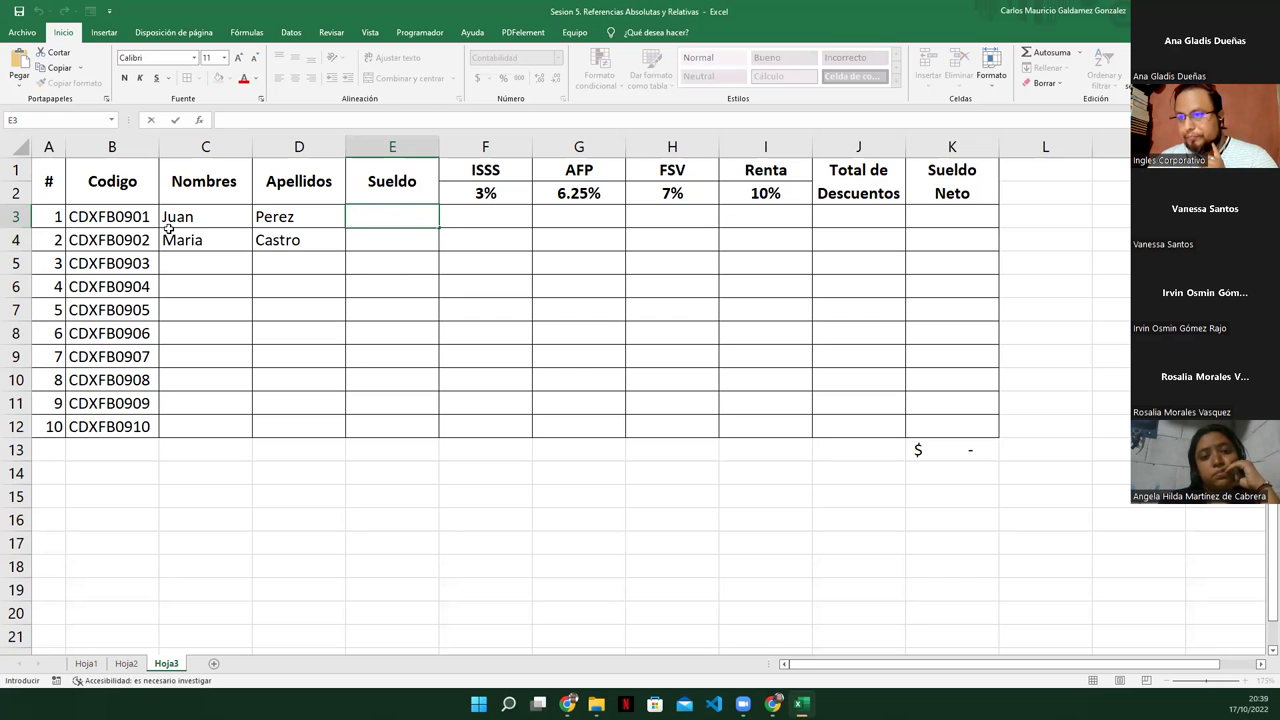
{"action": "left_click", "coordinate": [59, 183]}
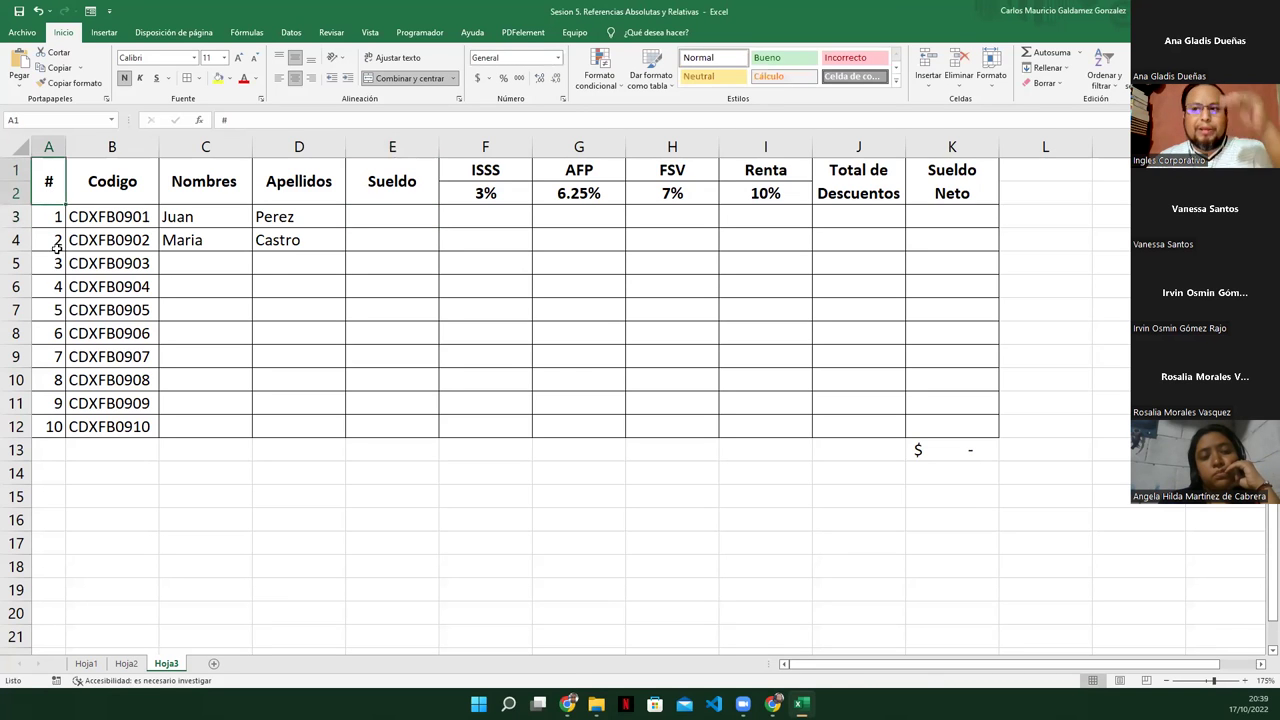
{"action": "left_click", "coordinate": [133, 186]}
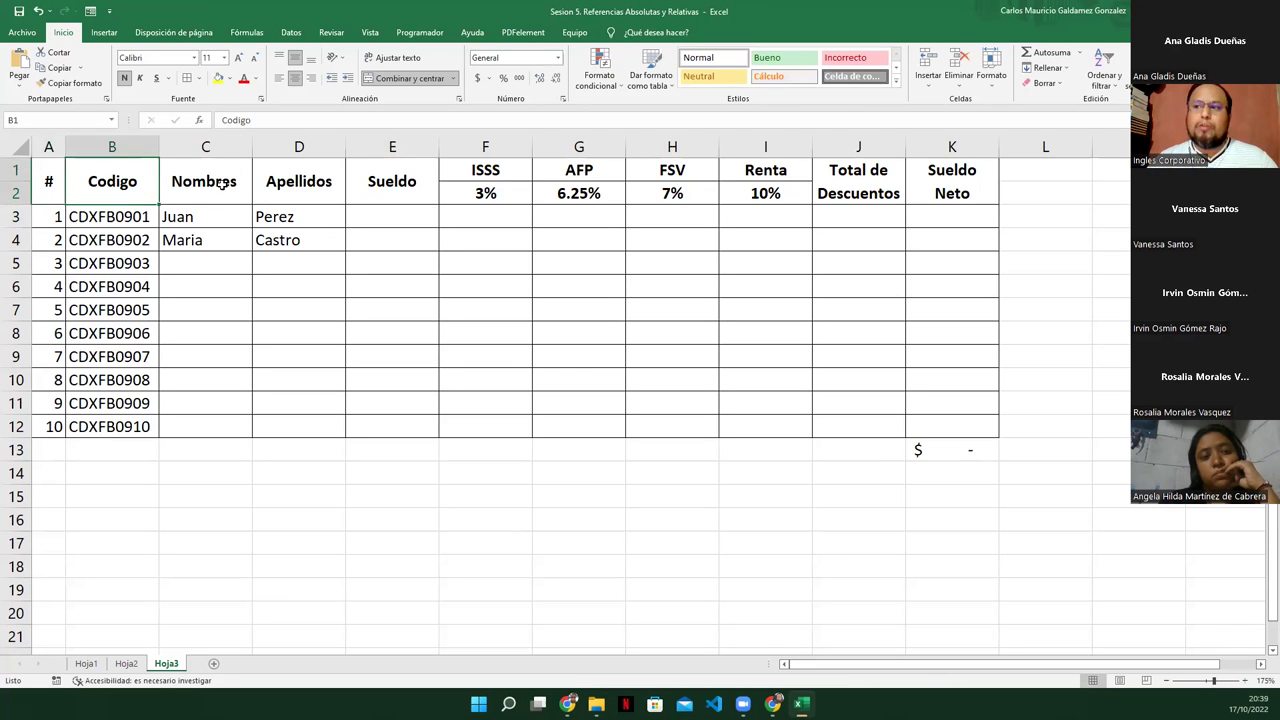
{"action": "left_click", "coordinate": [278, 183]}
{"action": "left_click", "coordinate": [396, 189]}
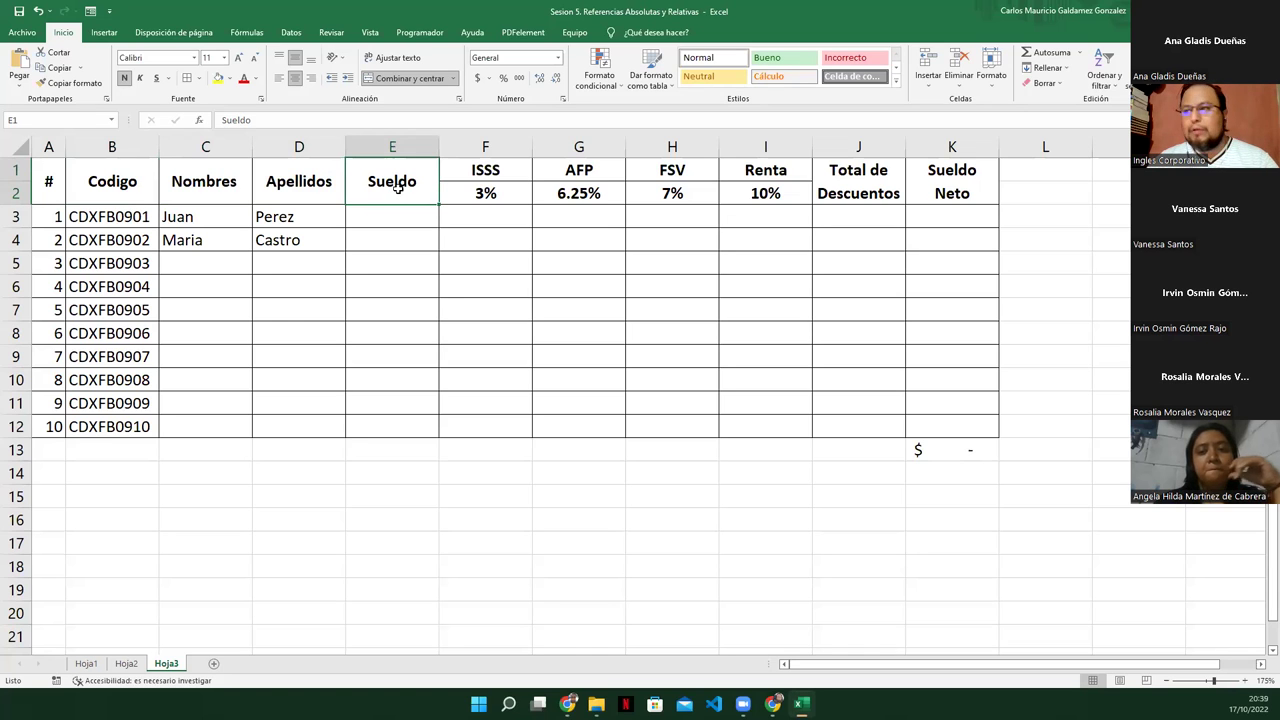
{"action": "left_click", "coordinate": [498, 172]}
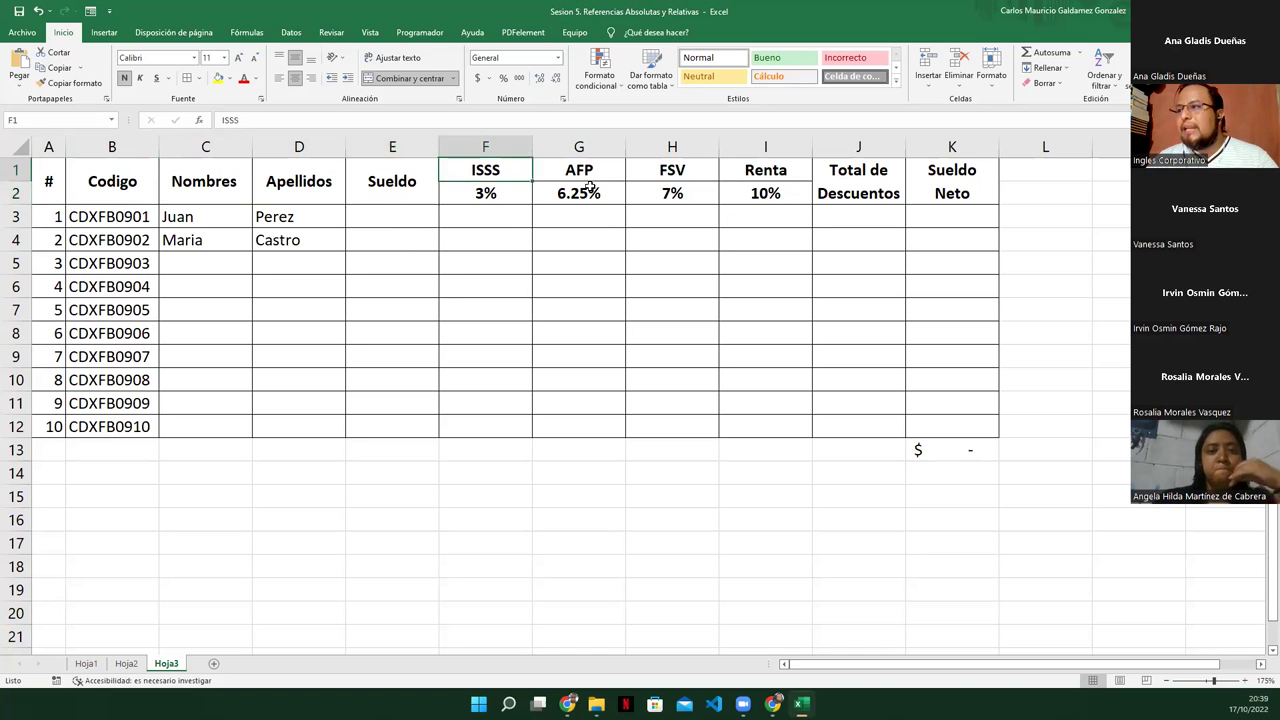
{"action": "left_click_drag", "start_coordinate": [590, 188], "coordinate": [740, 191]}
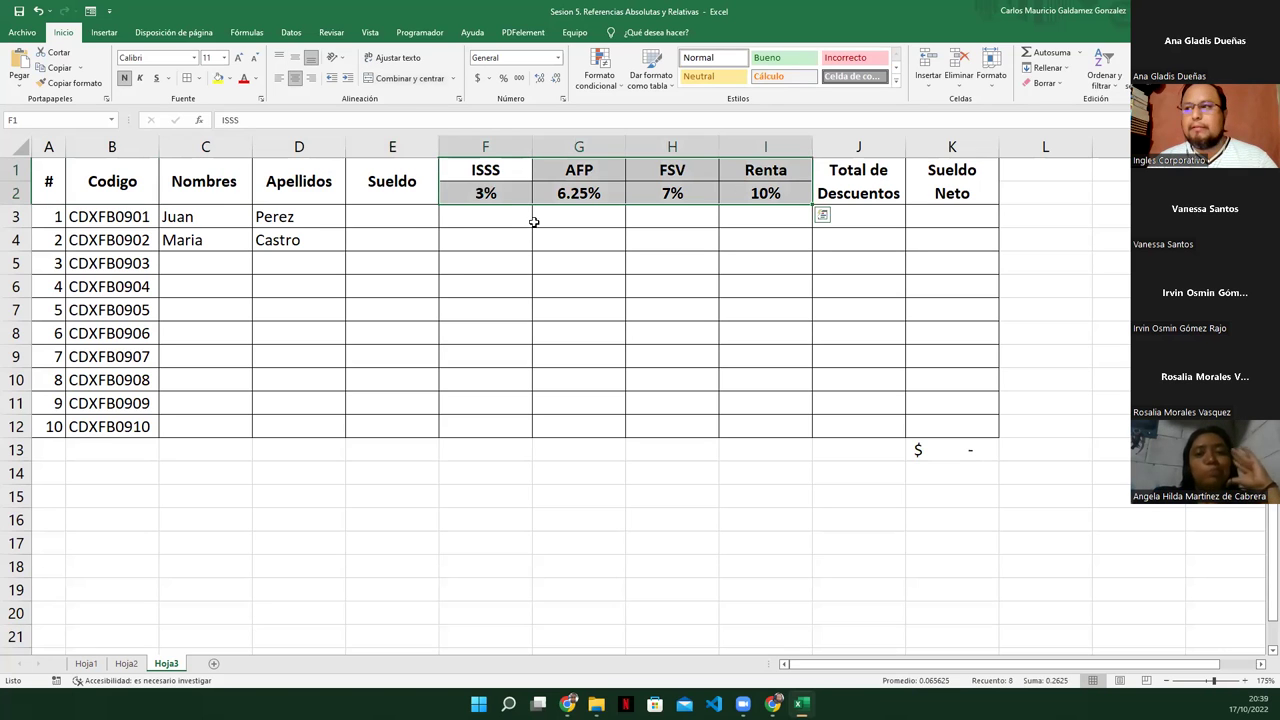
{"action": "left_click", "coordinate": [484, 174]}
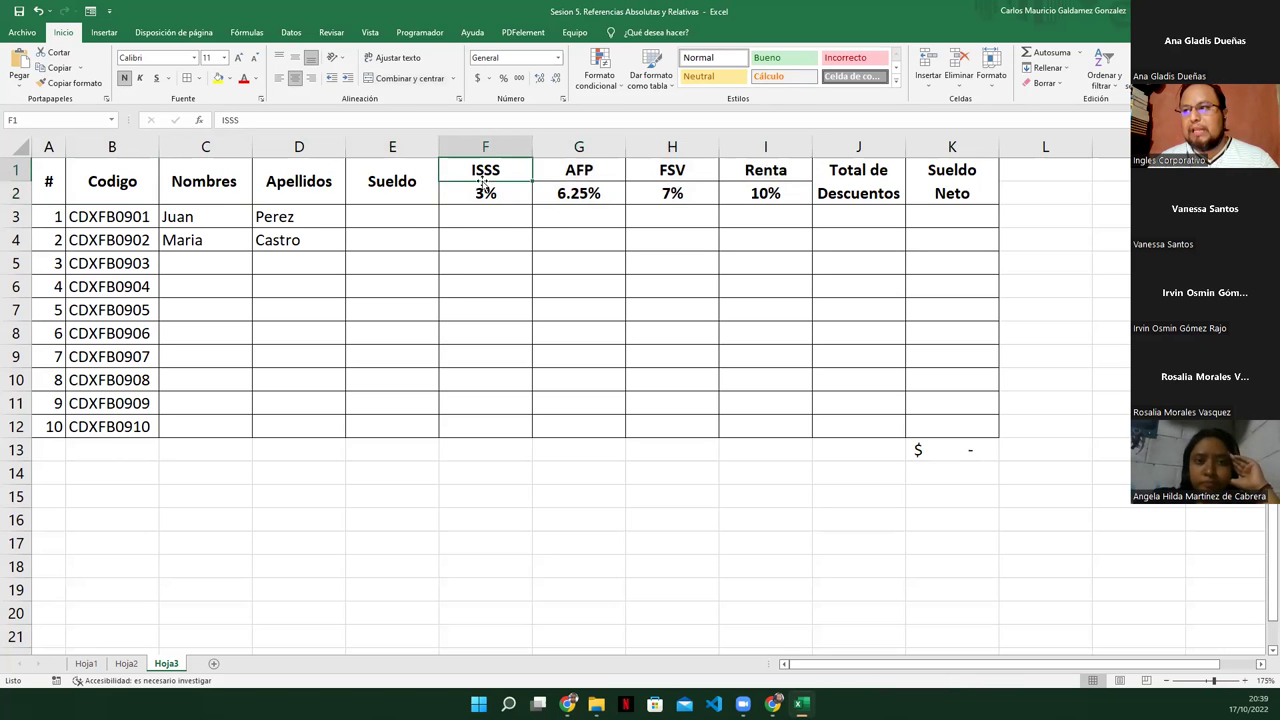
{"action": "left_click", "coordinate": [573, 172]}
{"action": "left_click", "coordinate": [574, 195]}
{"action": "left_click", "coordinate": [668, 172]}
{"action": "left_click", "coordinate": [672, 194]}
{"action": "left_click", "coordinate": [763, 176]}
{"action": "left_click", "coordinate": [766, 193]}
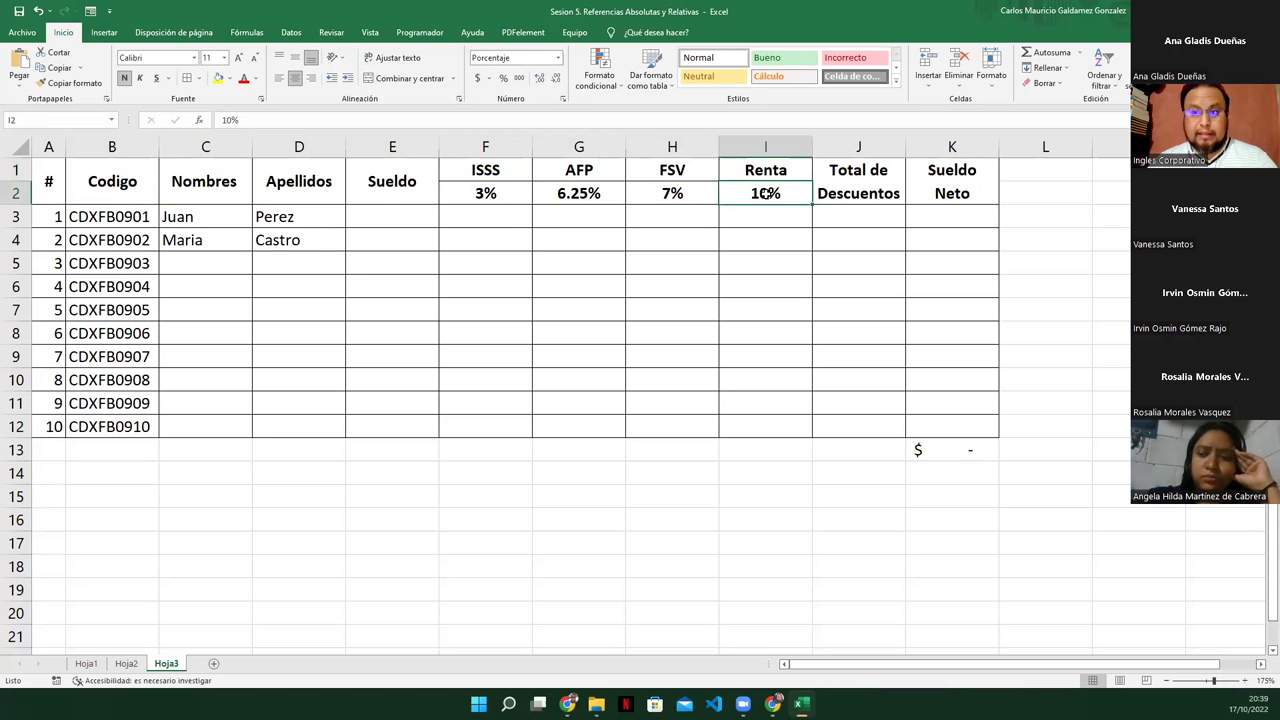
{"action": "left_click_drag", "start_coordinate": [470, 192], "coordinate": [723, 192]}
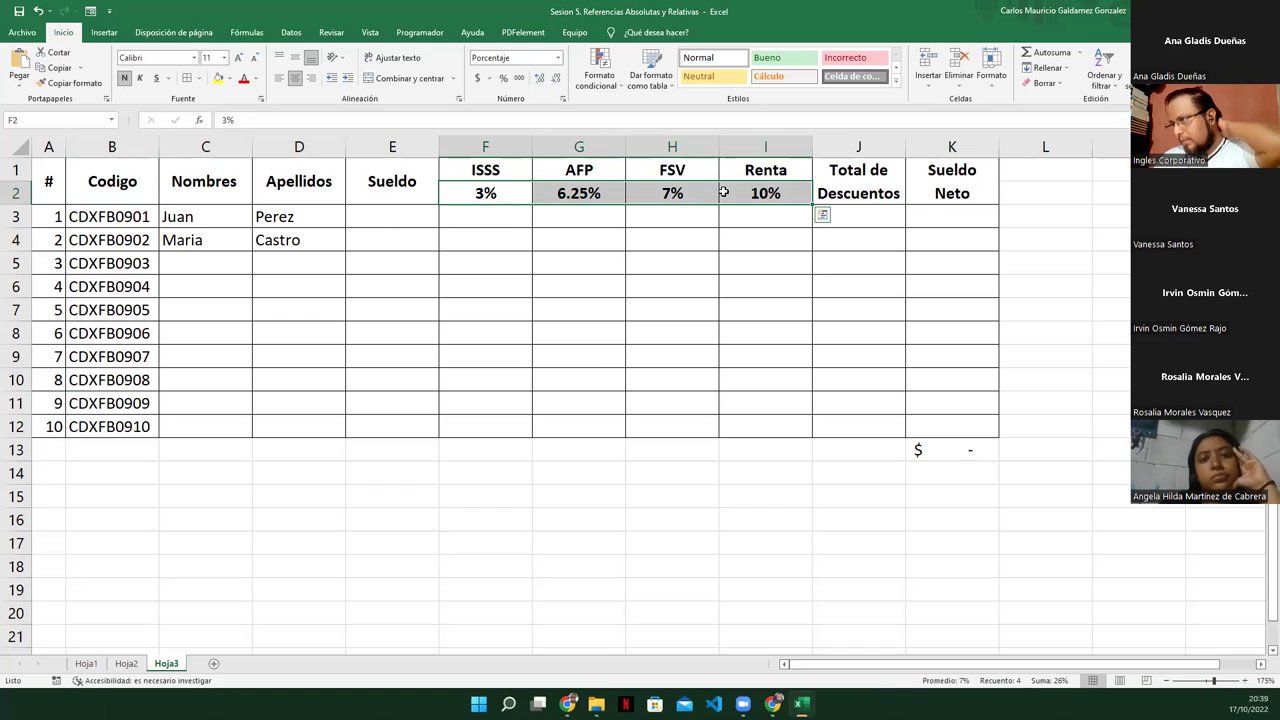
{"action": "left_click", "coordinate": [827, 186]}
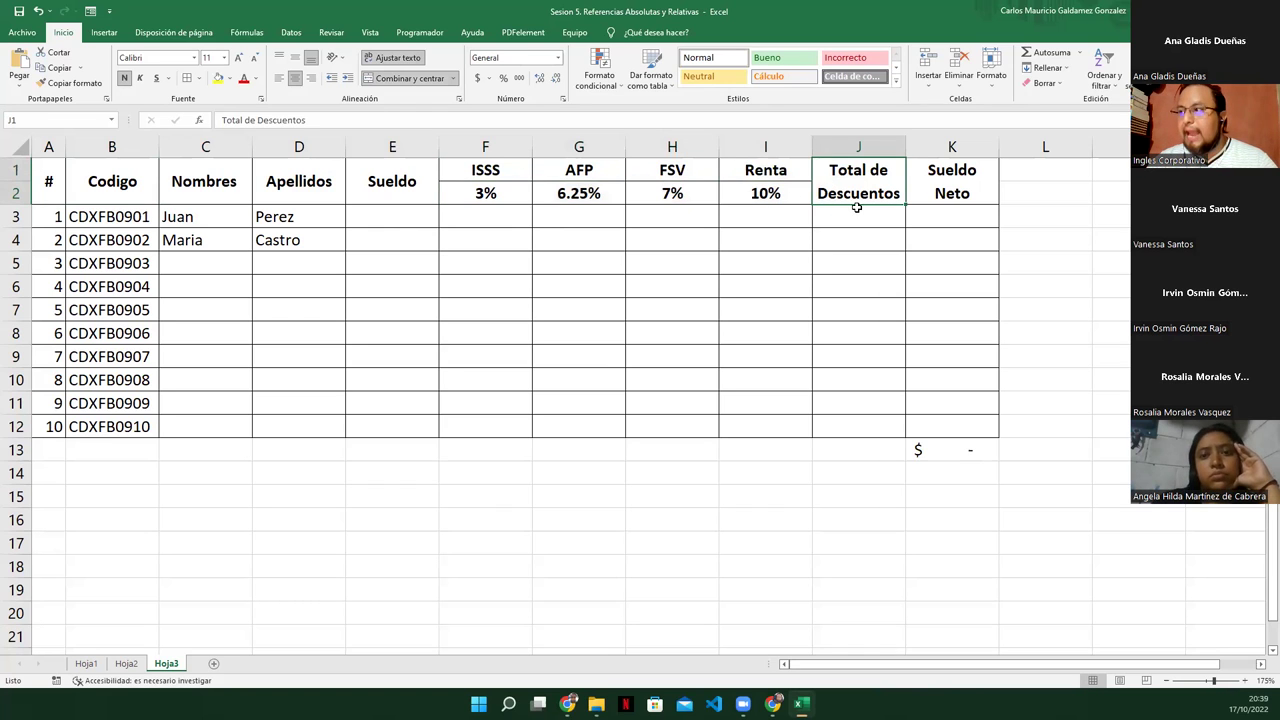
{"action": "left_click", "coordinate": [855, 212]}
{"action": "left_click_drag", "start_coordinate": [468, 215], "coordinate": [754, 220]}
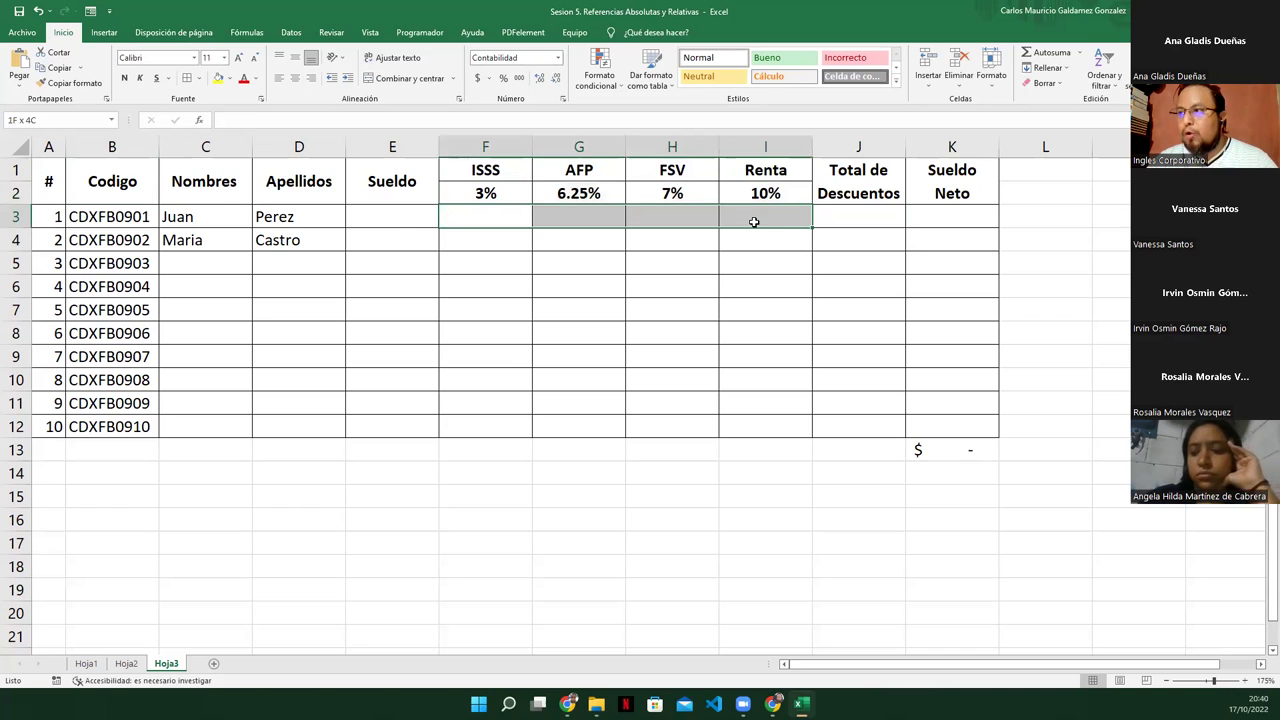
{"action": "left_click", "coordinate": [384, 215]}
{"action": "left_click", "coordinate": [919, 217]}
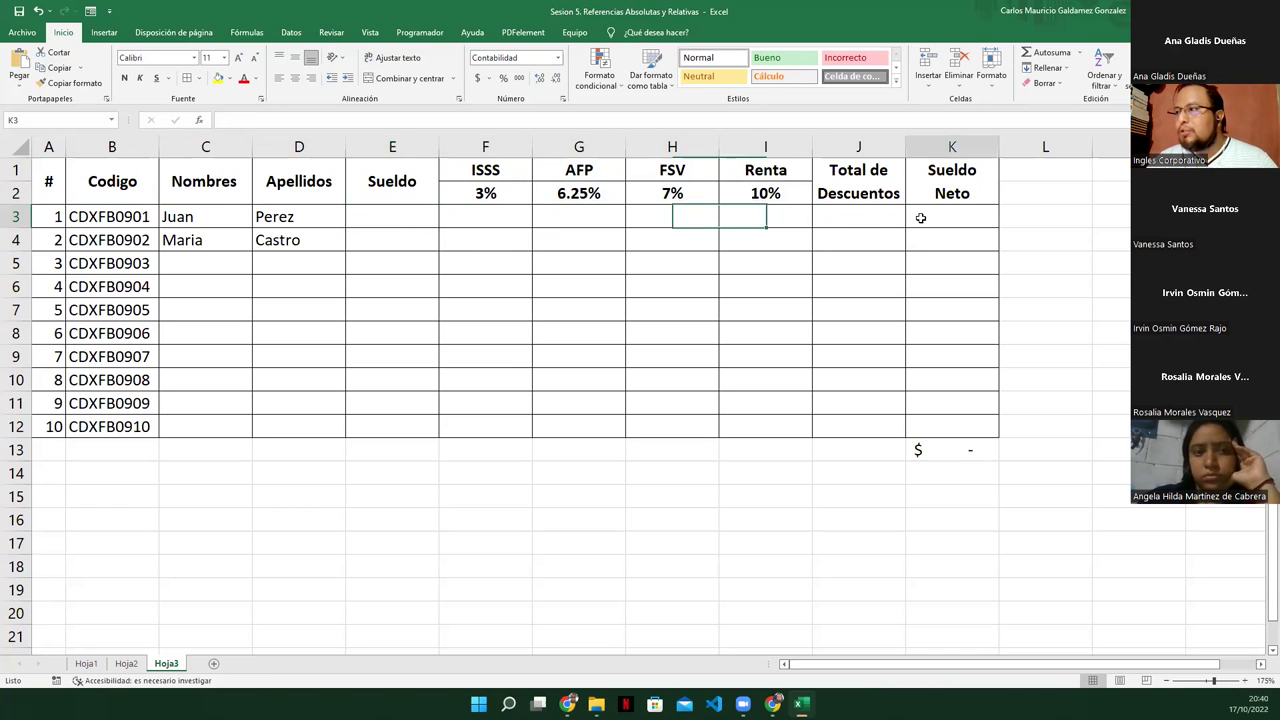
{"action": "left_click", "coordinate": [363, 216]}
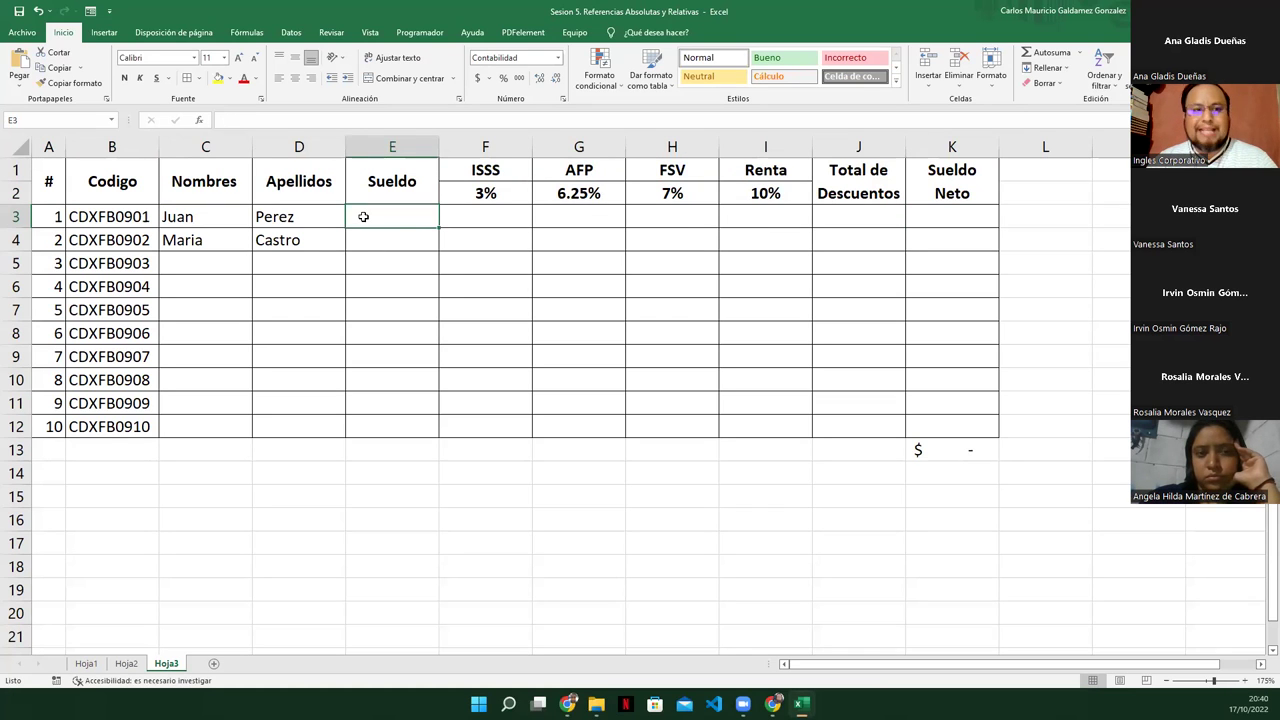
{"action": "left_click_drag", "start_coordinate": [505, 216], "coordinate": [795, 216]}
{"action": "left_click", "coordinate": [836, 219]}
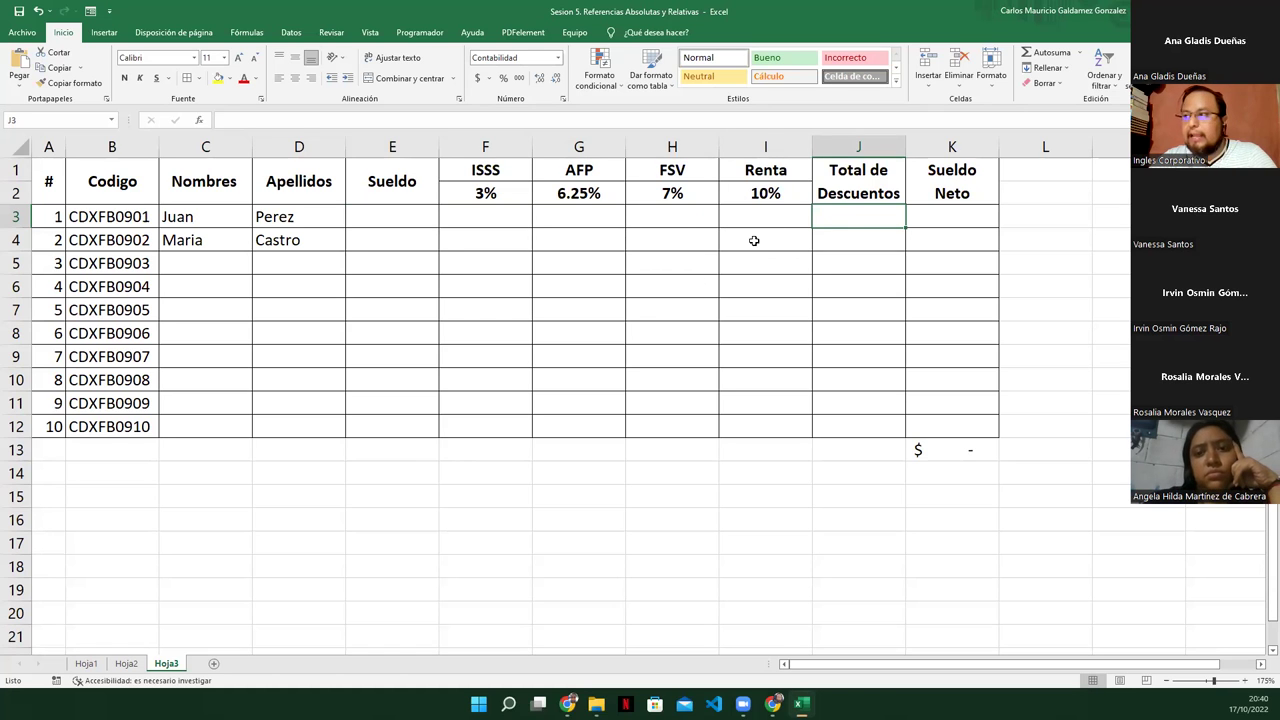
{"action": "left_click", "coordinate": [852, 184]}
{"action": "left_click", "coordinate": [863, 223]}
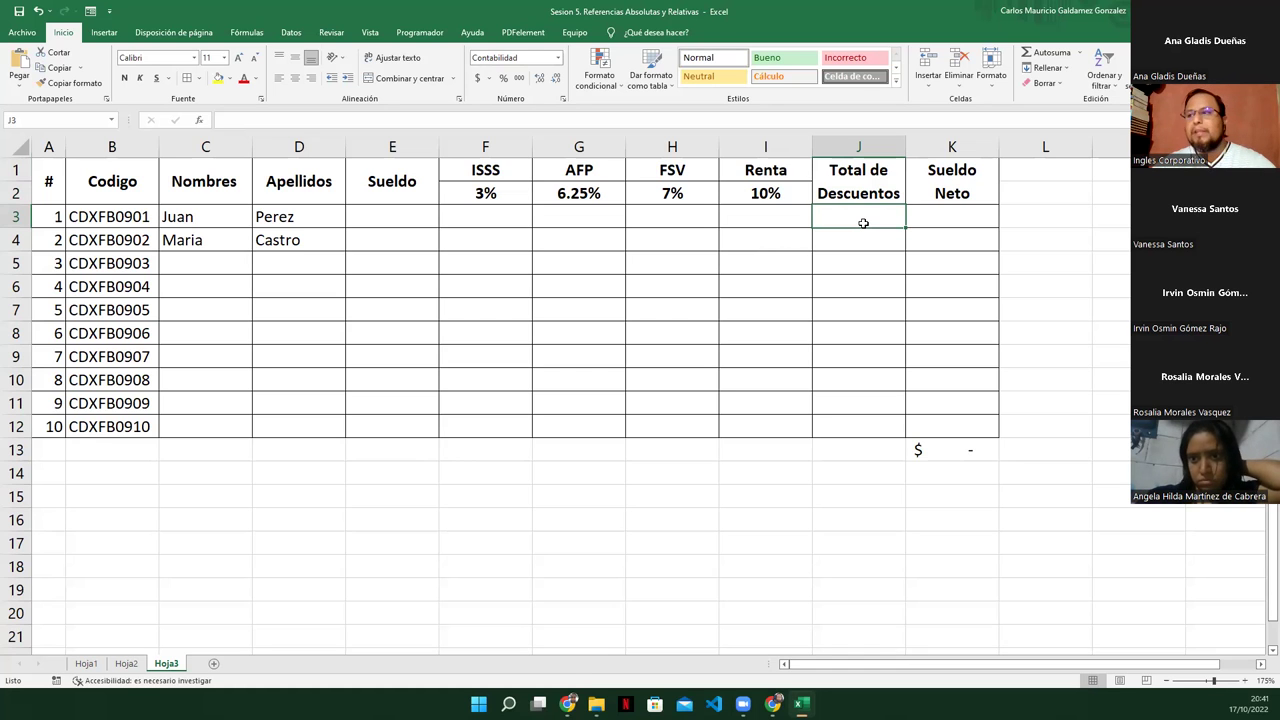
{"action": "left_click", "coordinate": [528, 254]}
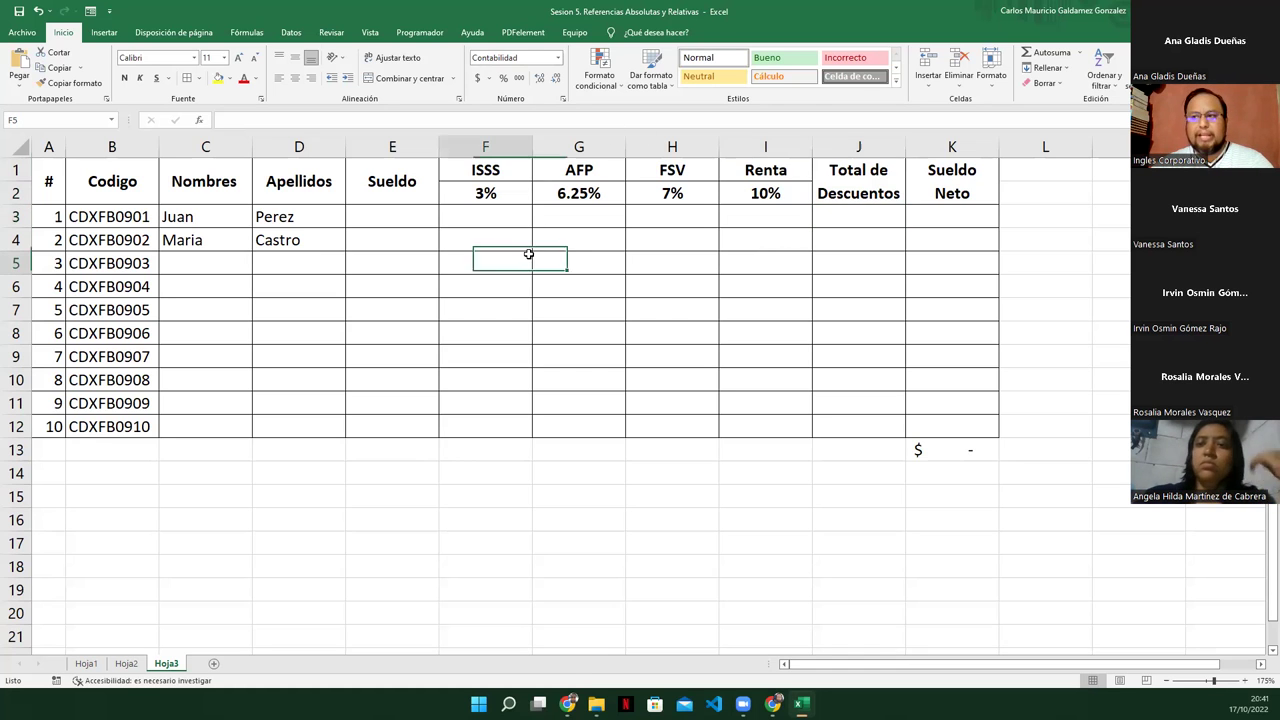
Enter salaries of 405.89 in E3 and 395.19 in E4
{"action": "left_click", "coordinate": [357, 217]}
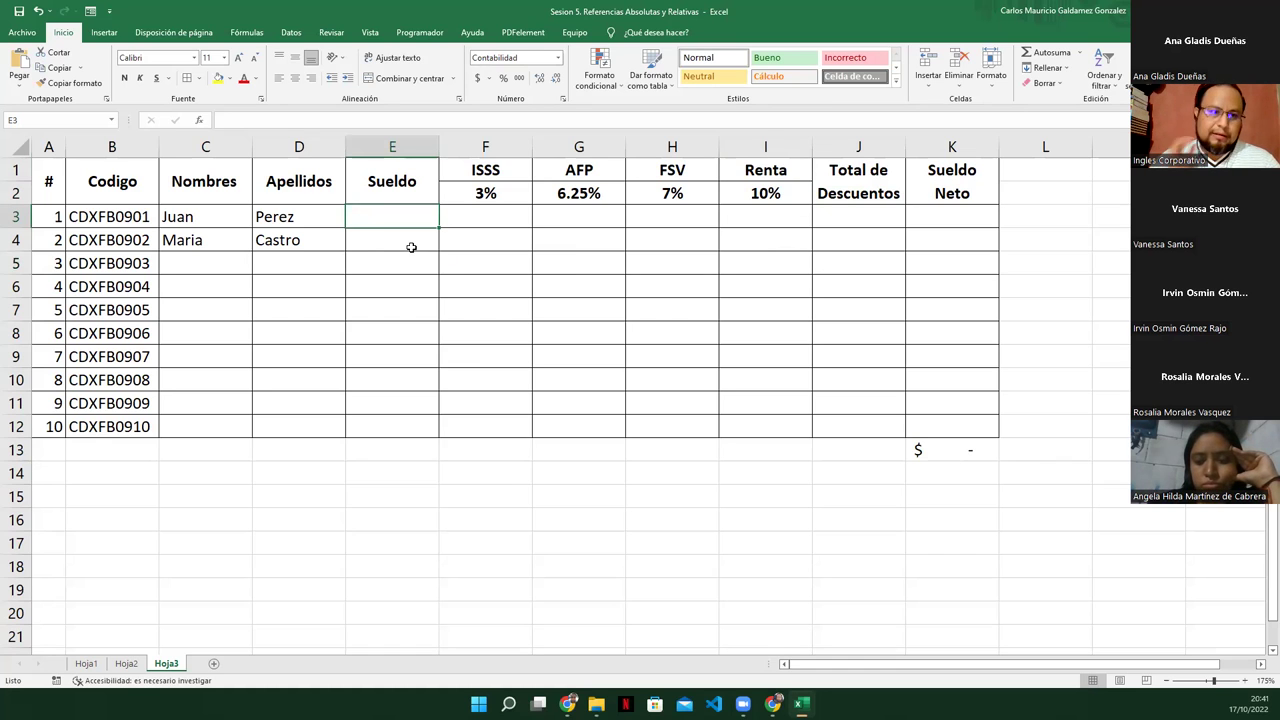
{"action": "type", "text": "40"}
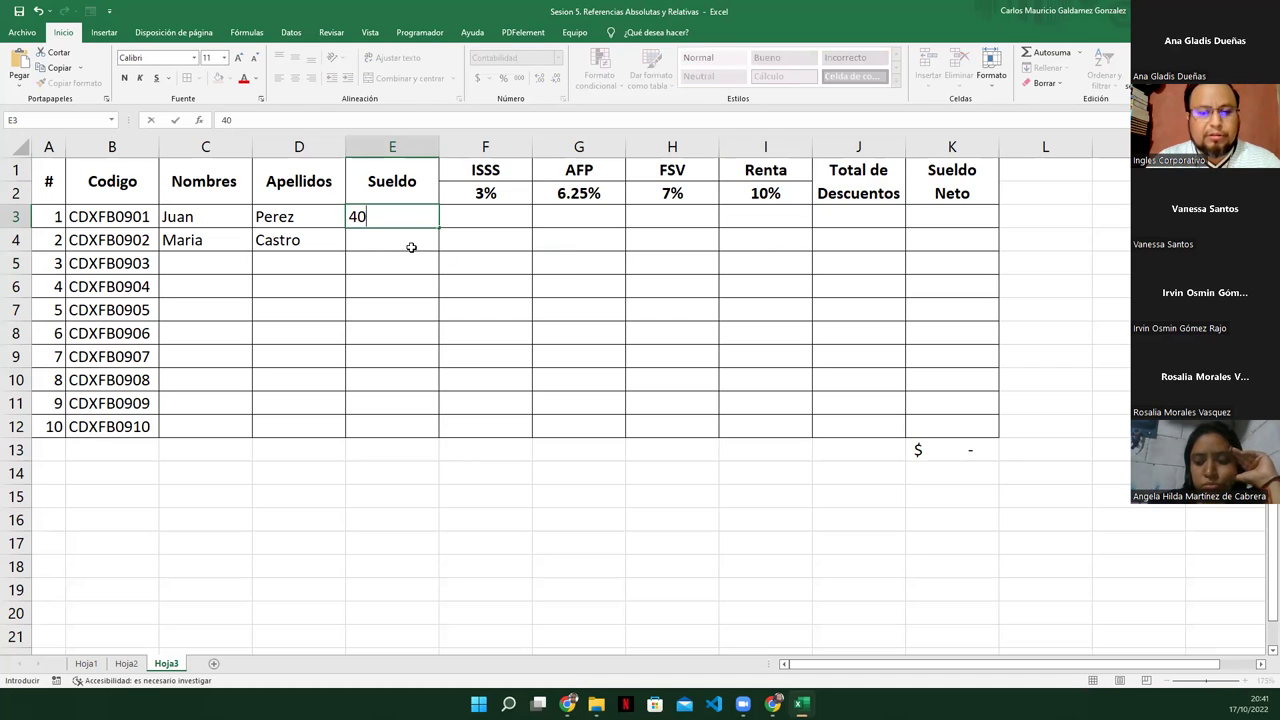
{"action": "type", "text": "5.89"}
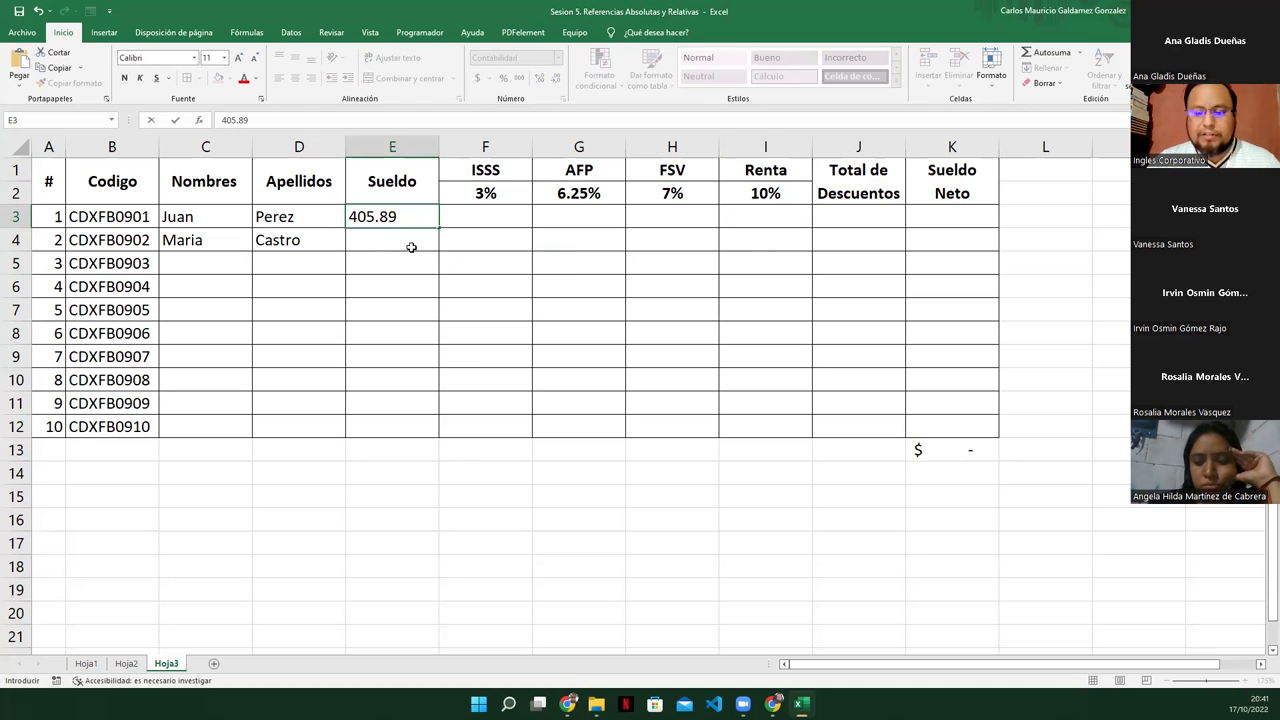
{"action": "key", "text": "Return"}
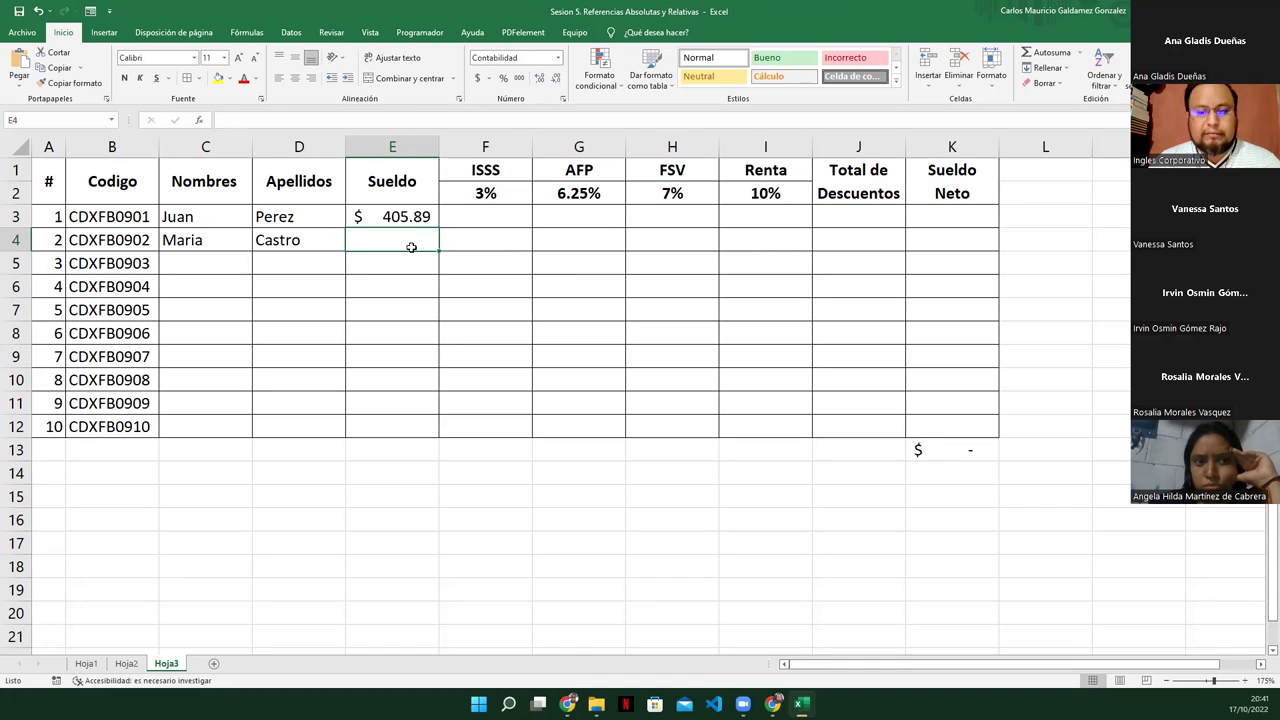
{"action": "type", "text": "39"}
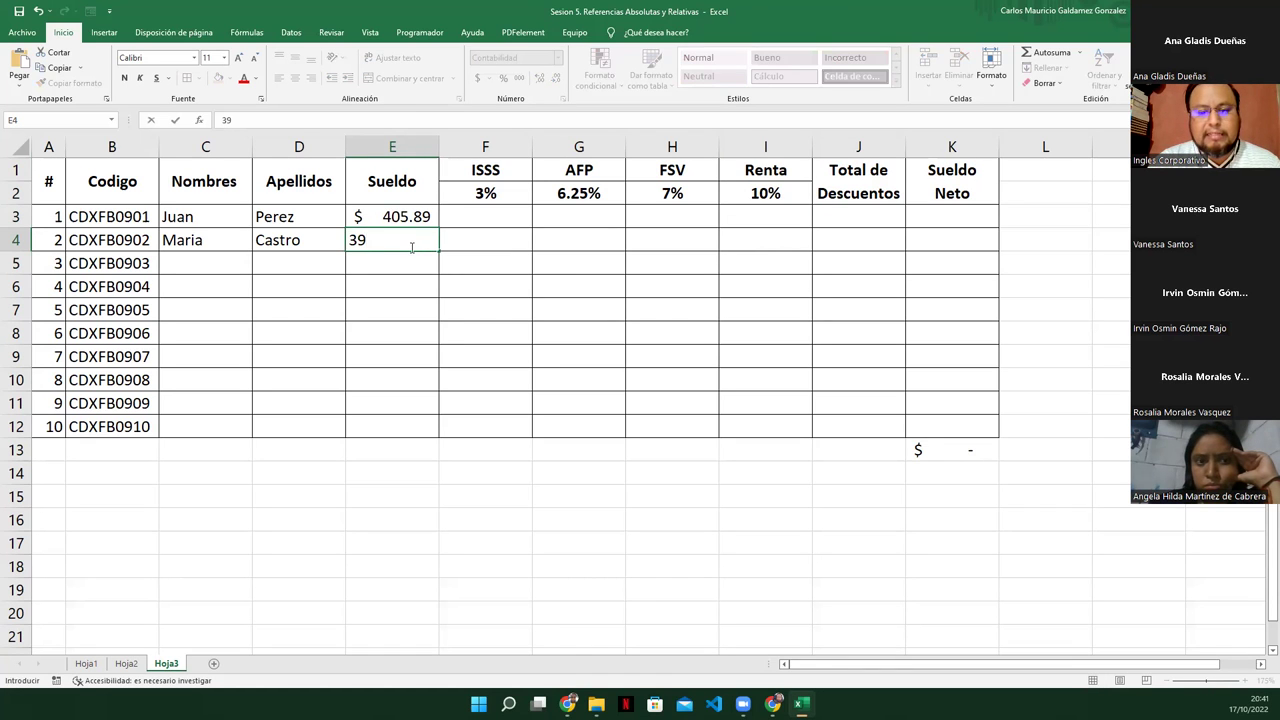
{"action": "type", "text": "5."}
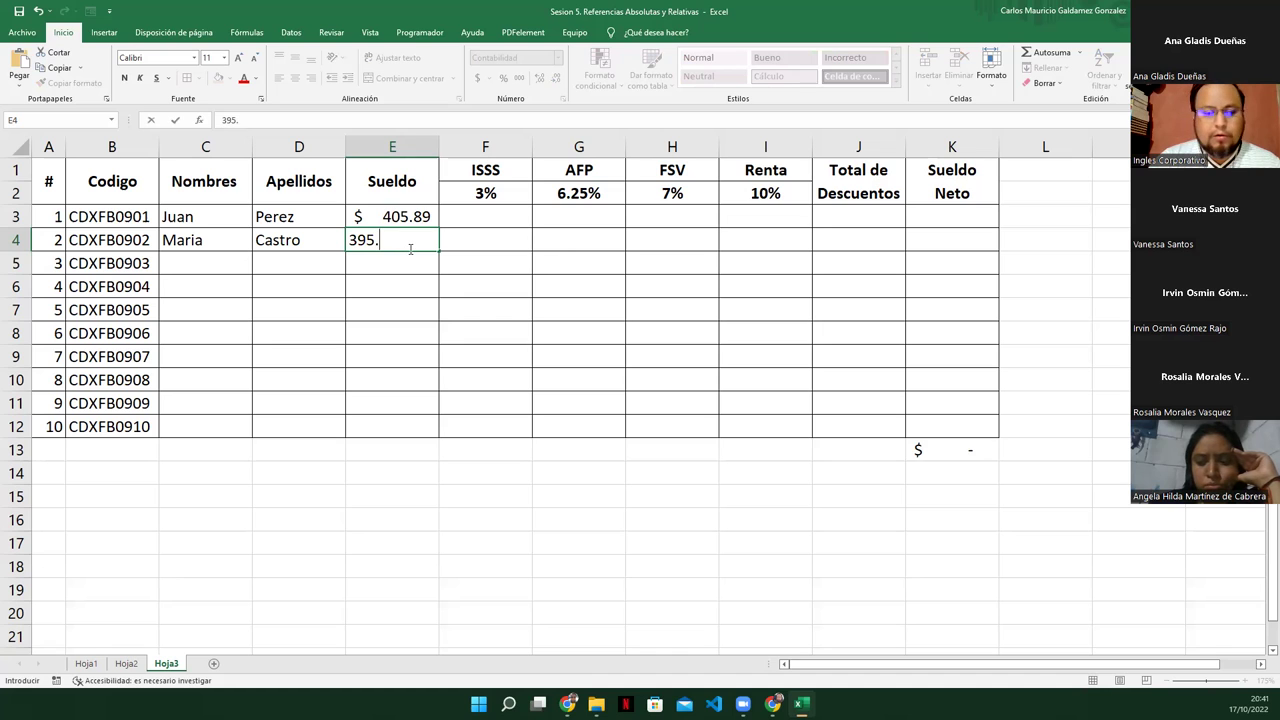
{"action": "type", "text": "19"}
{"action": "key", "text": "ctrl+Return"}
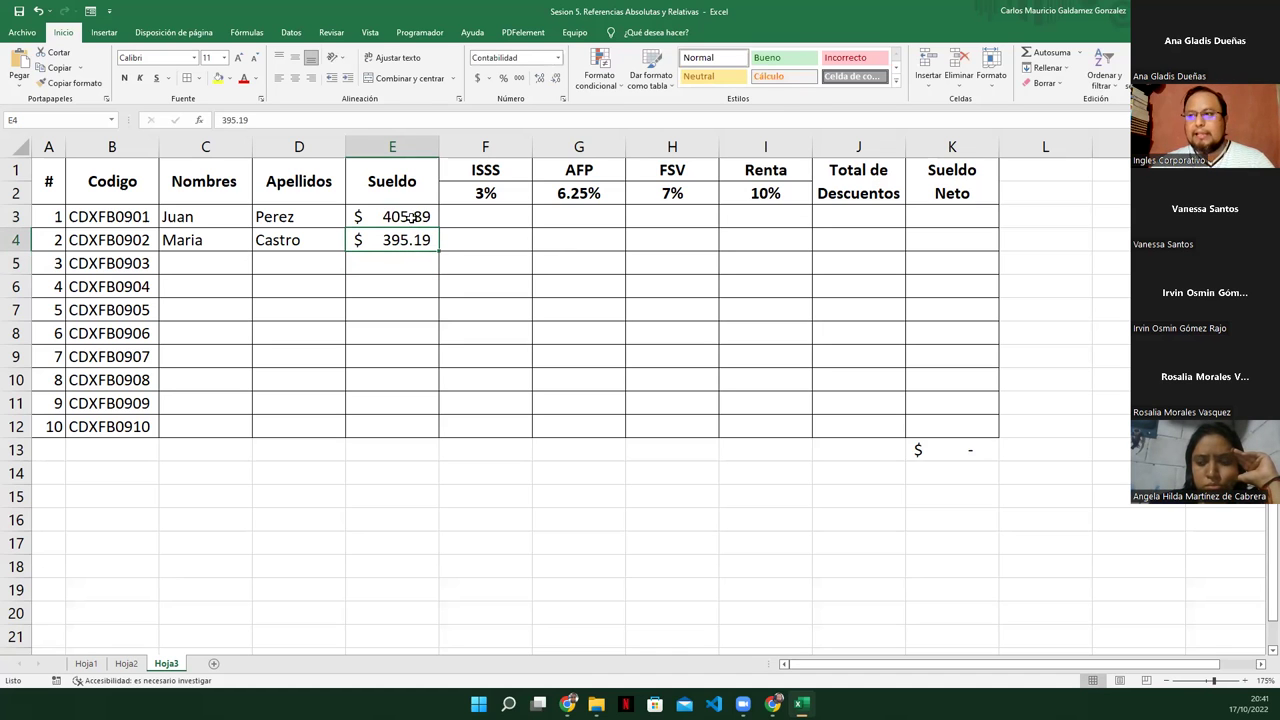
Review the second employee's data in C4:E4 and the ISSS rate in F2
{"action": "left_click_drag", "start_coordinate": [400, 216], "coordinate": [405, 239]}
{"action": "left_click", "coordinate": [390, 238]}
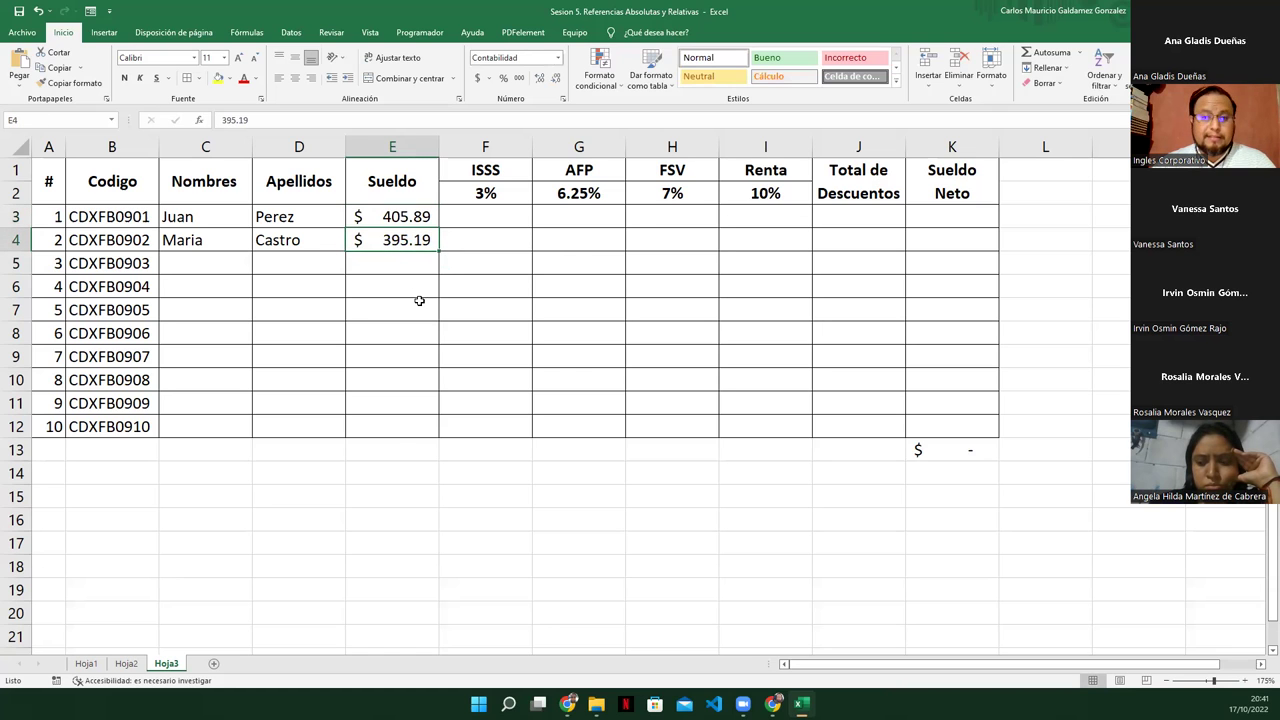
{"action": "left_click_drag", "start_coordinate": [369, 220], "coordinate": [395, 240]}
{"action": "left_click", "coordinate": [240, 246]}
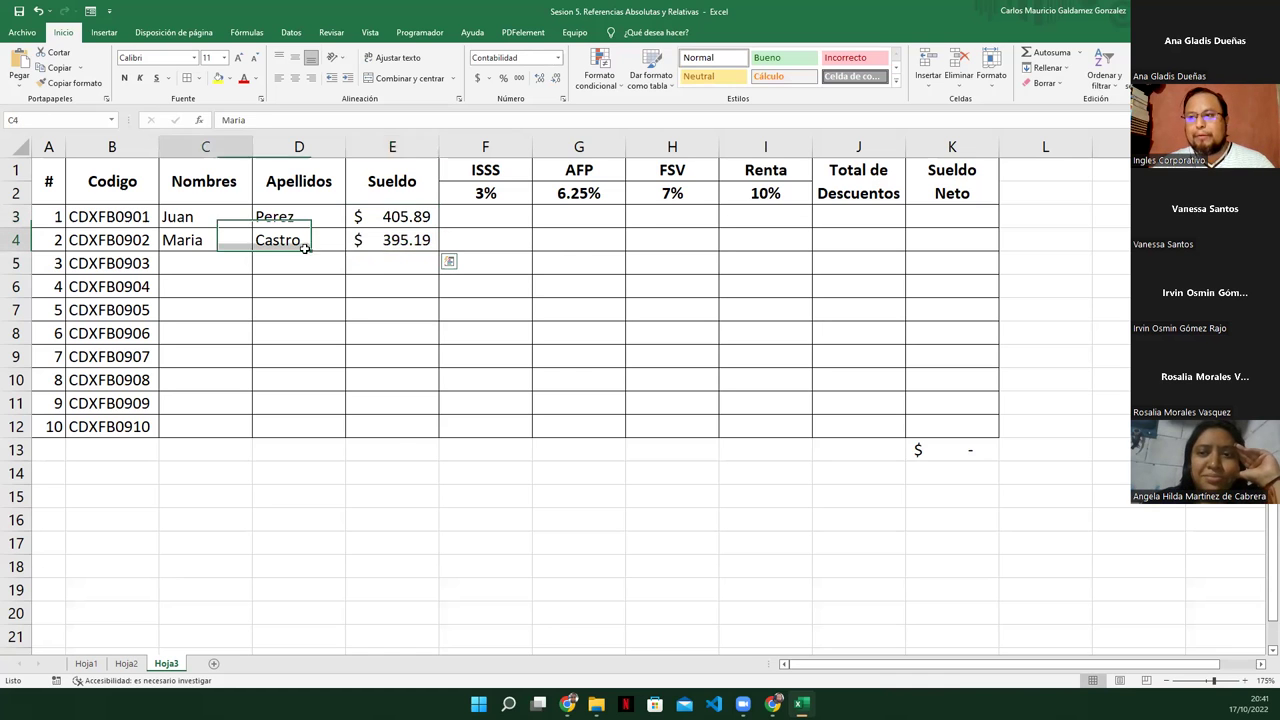
{"action": "left_click_drag", "start_coordinate": [305, 248], "coordinate": [386, 253]}
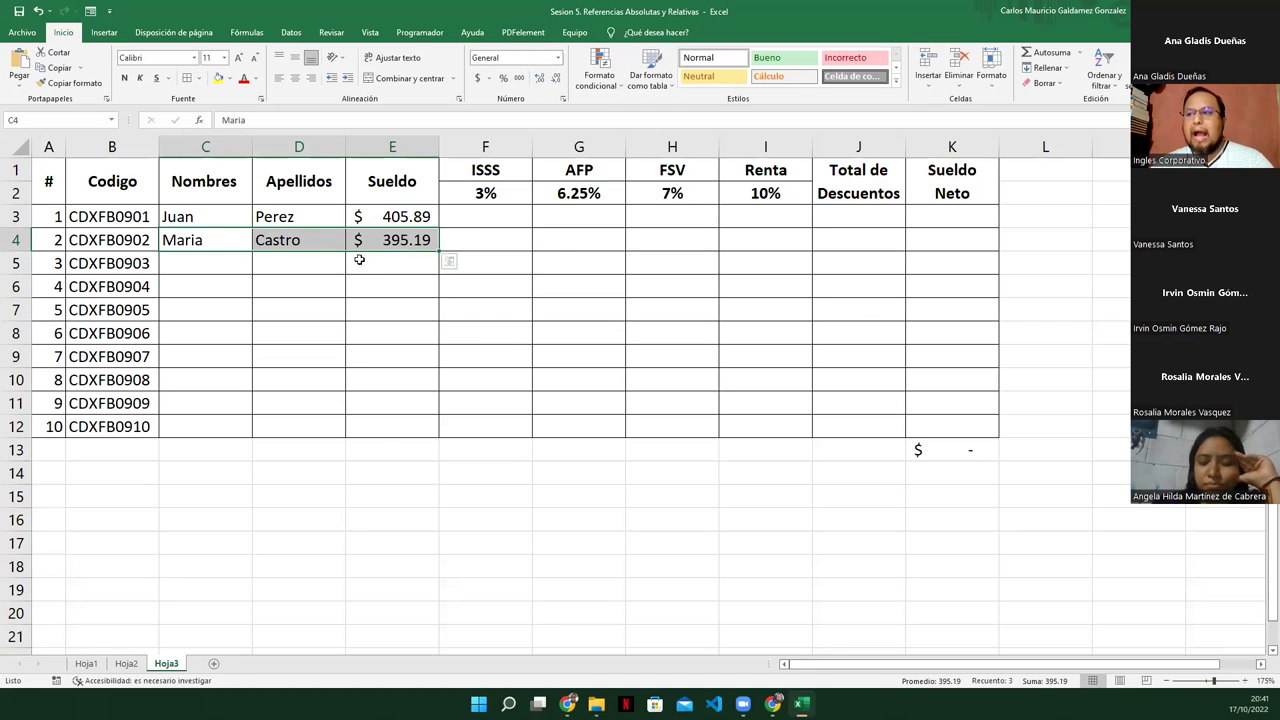
{"action": "left_click", "coordinate": [483, 237]}
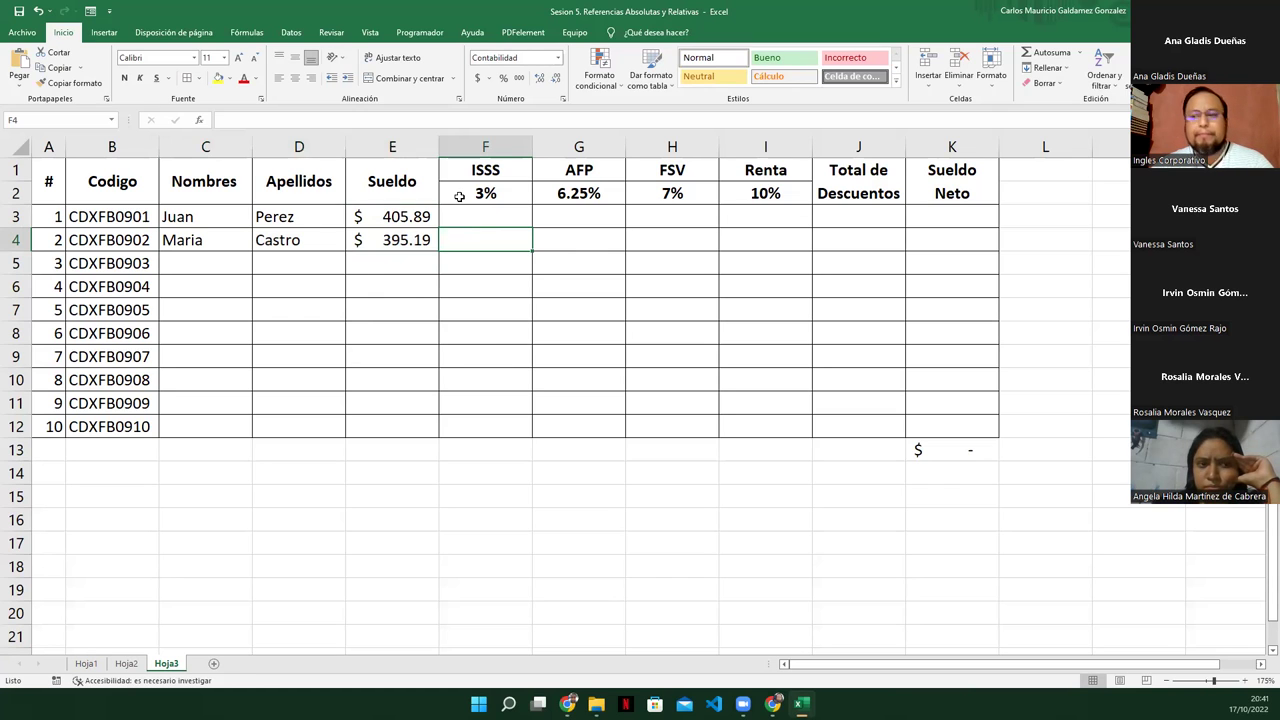
{"action": "left_click", "coordinate": [461, 195]}
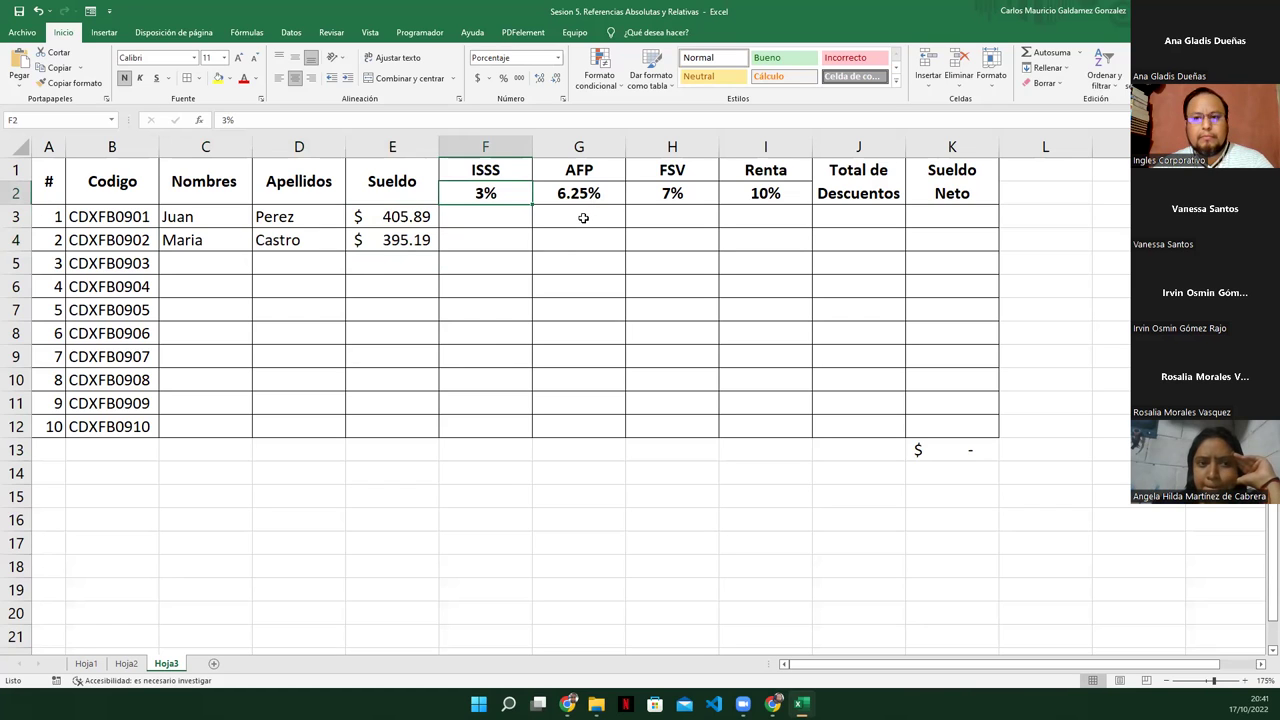
Change the AFP rate in G2 to 7.25 and the FSV rate in H2 to 8
{"action": "left_click", "coordinate": [582, 197]}
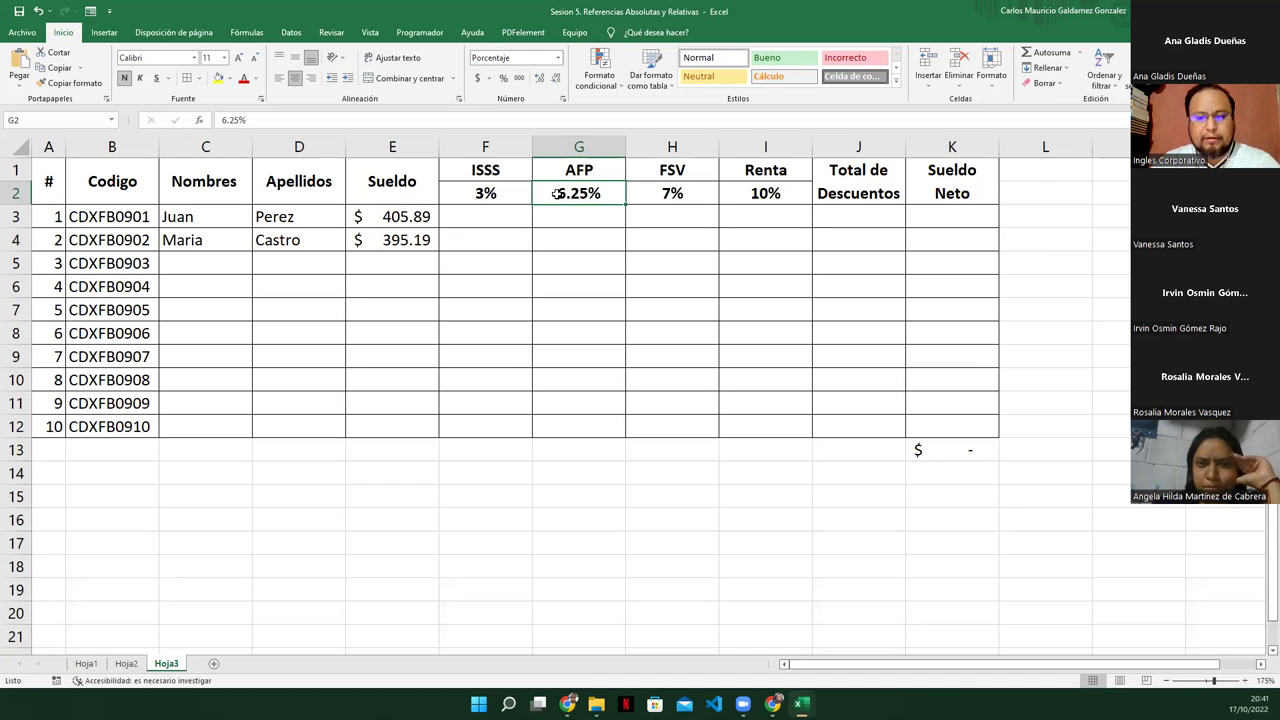
{"action": "type", "text": "7.25"}
{"action": "key", "text": "Tab"}
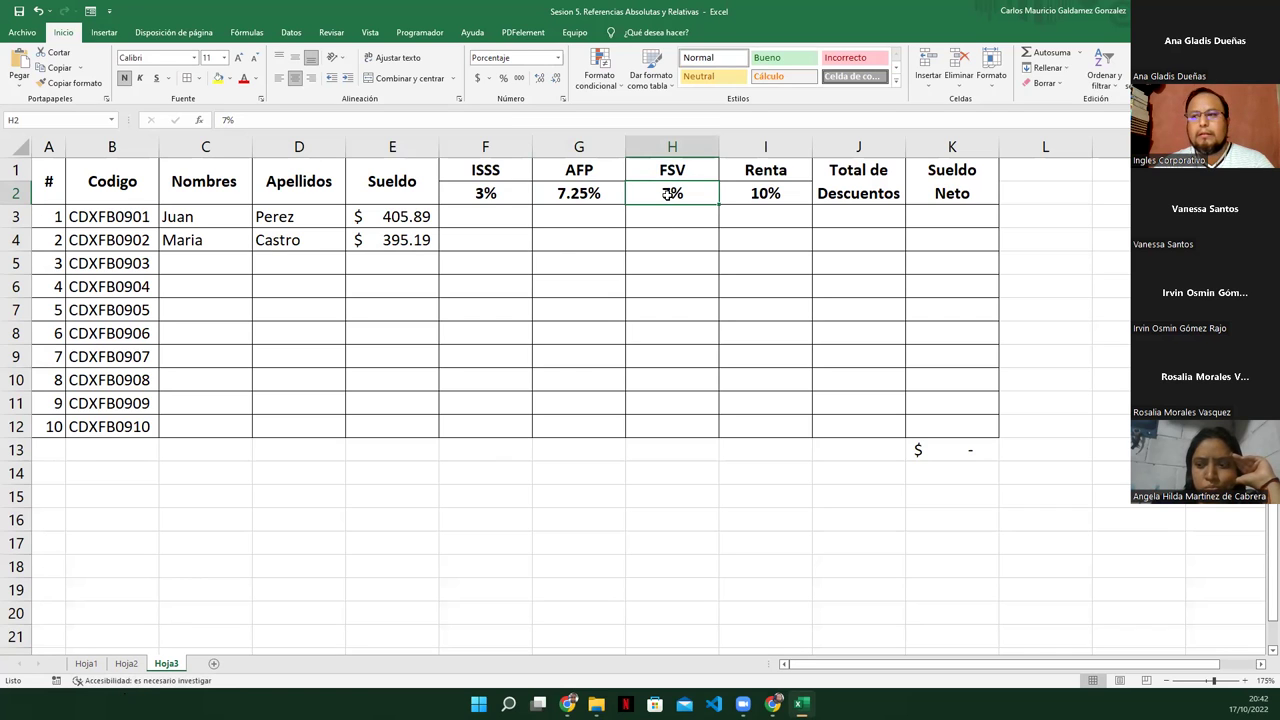
{"action": "type", "text": "7"}
{"action": "key", "text": "BackSpace"}
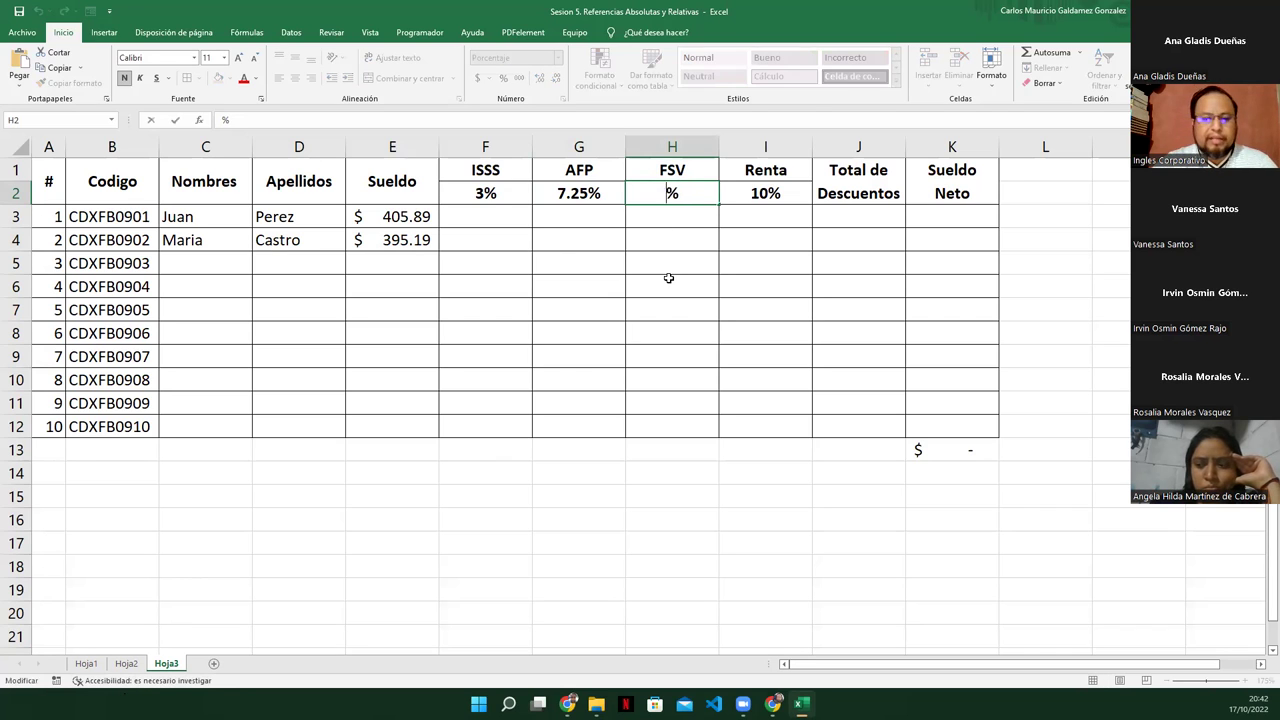
{"action": "type", "text": "8"}
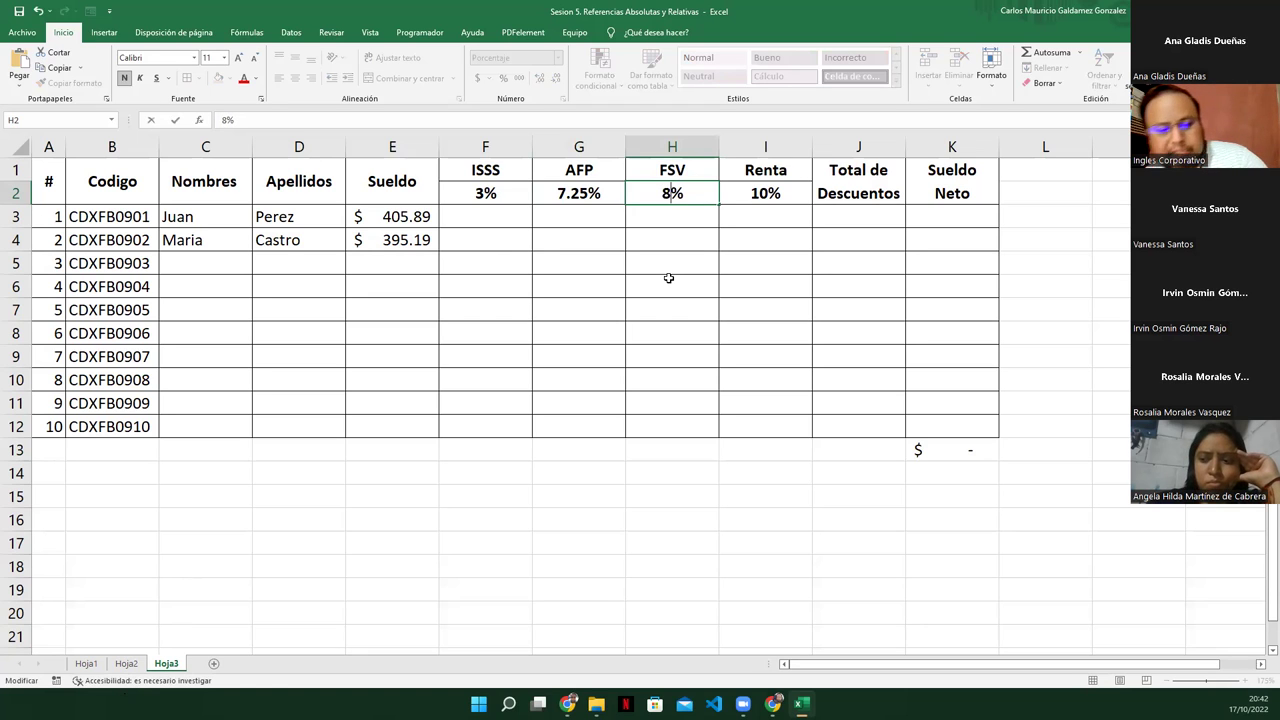
{"action": "key", "text": "Tab"}
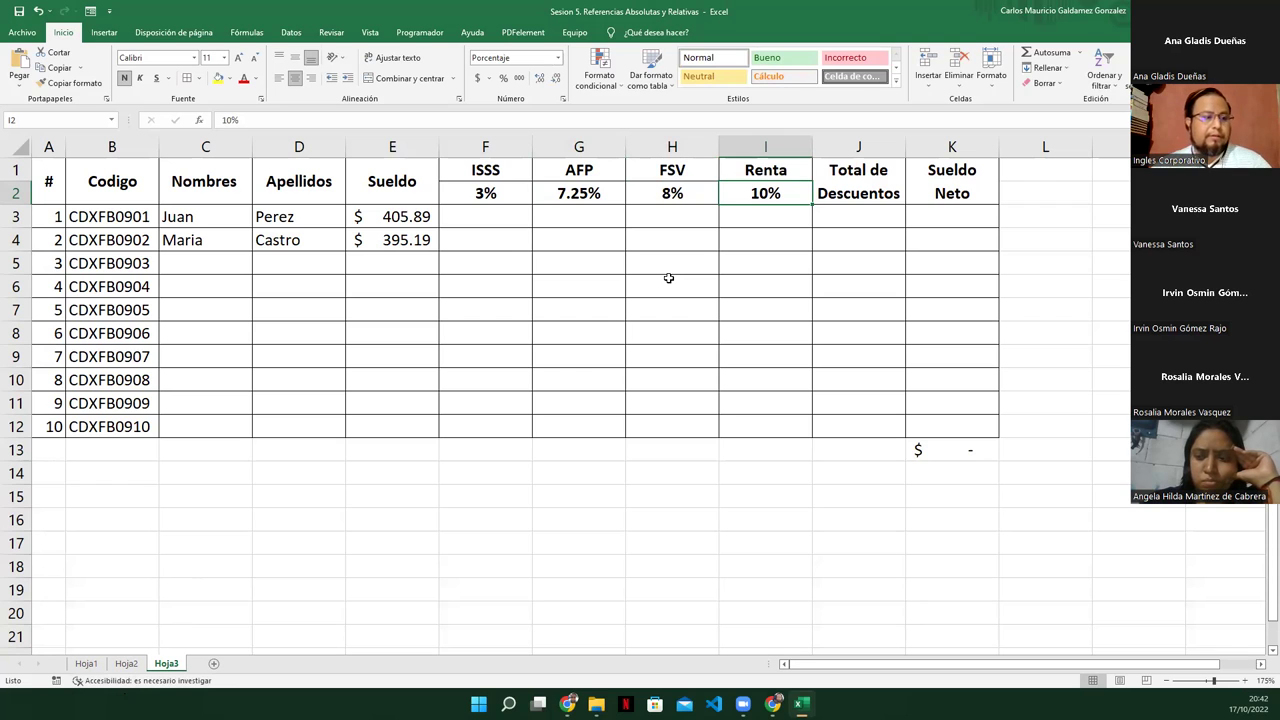
{"action": "left_click", "coordinate": [484, 216]}
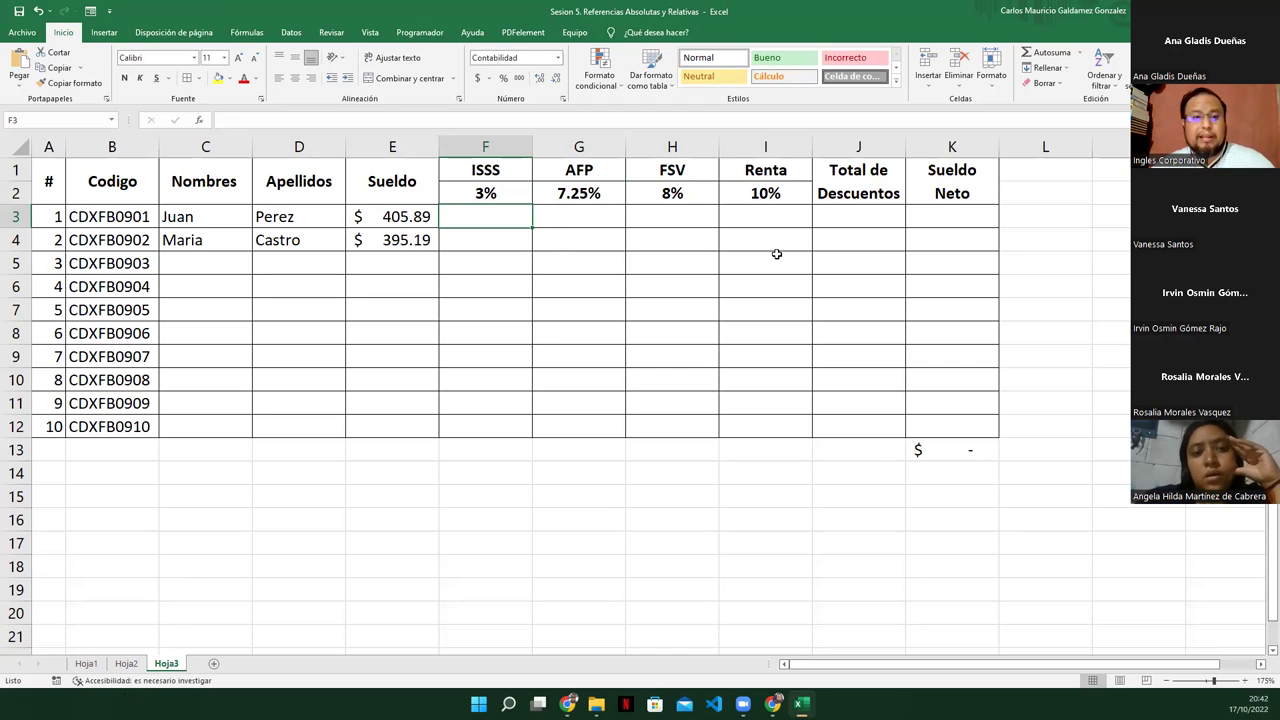
{"action": "left_click_drag", "start_coordinate": [357, 218], "coordinate": [386, 424]}
{"action": "left_click", "coordinate": [510, 237]}
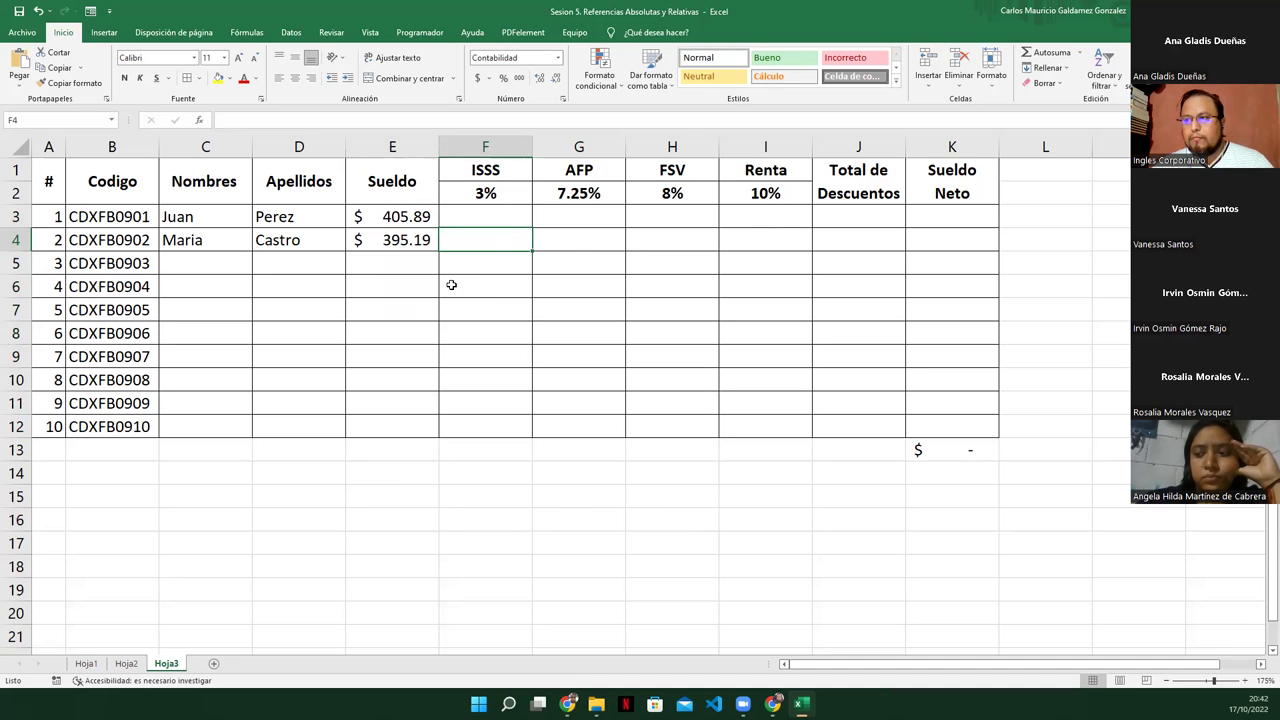
{"action": "left_click_drag", "start_coordinate": [467, 215], "coordinate": [637, 431]}
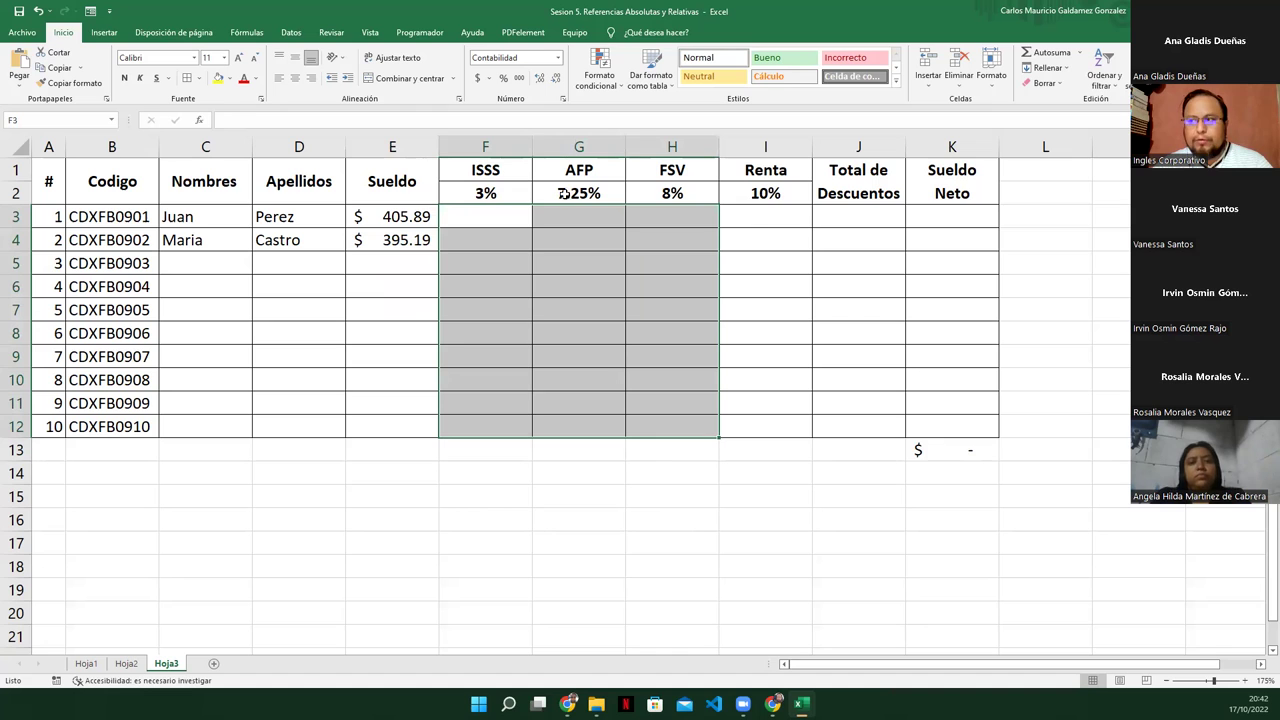
{"action": "left_click", "coordinate": [672, 193]}
{"action": "left_click_drag", "start_coordinate": [766, 220], "coordinate": [760, 427]}
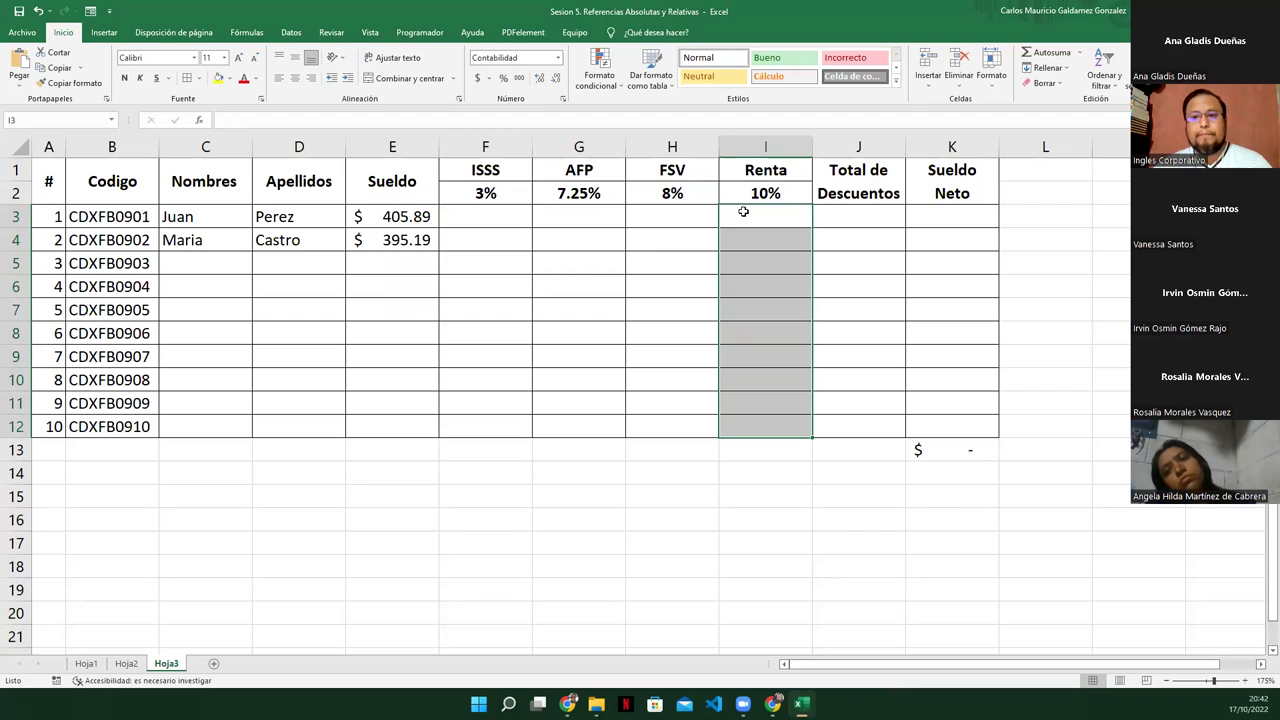
{"action": "left_click", "coordinate": [743, 211]}
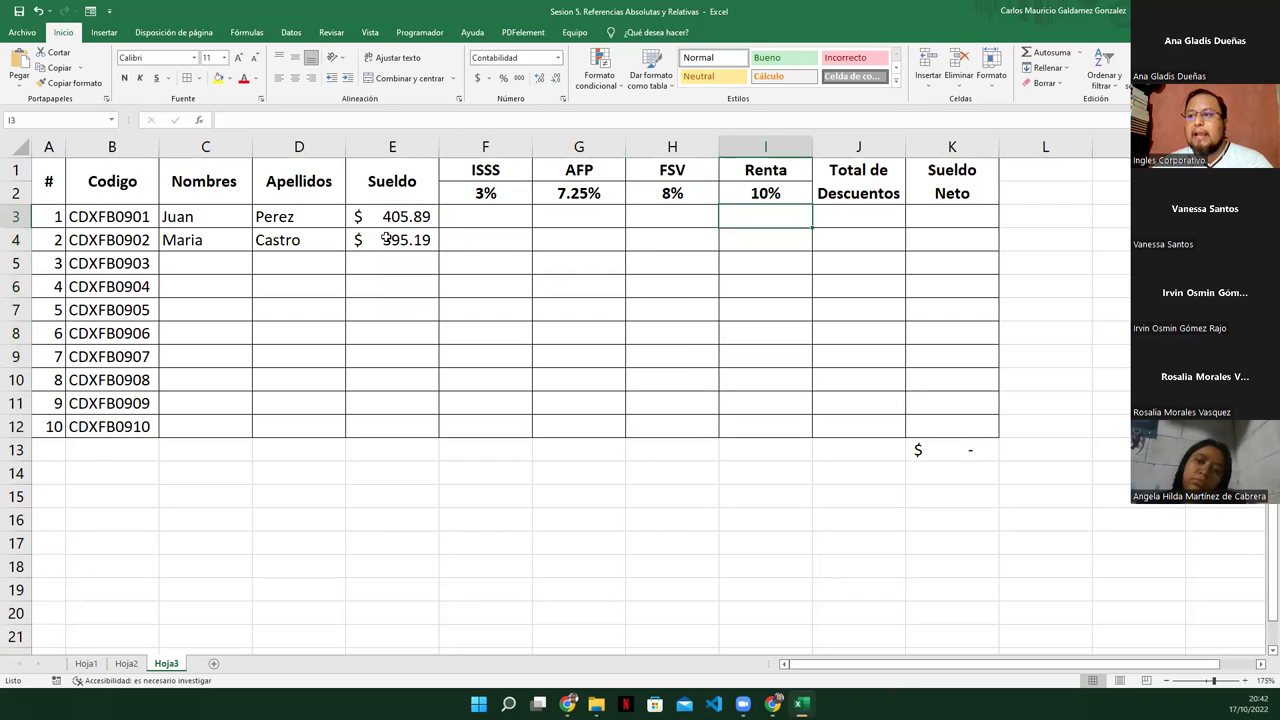
{"action": "left_click_drag", "start_coordinate": [388, 218], "coordinate": [386, 240]}
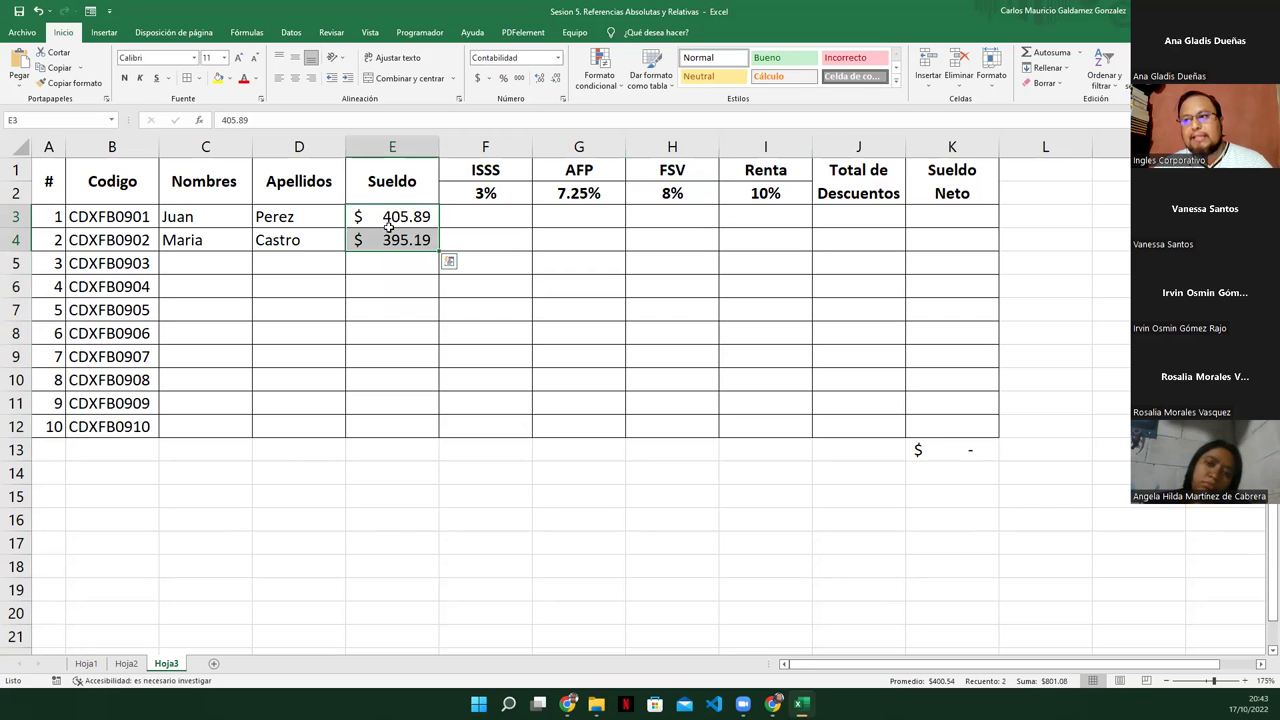
{"action": "left_click", "coordinate": [384, 220]}
{"action": "left_click_drag", "start_coordinate": [758, 216], "coordinate": [747, 426]}
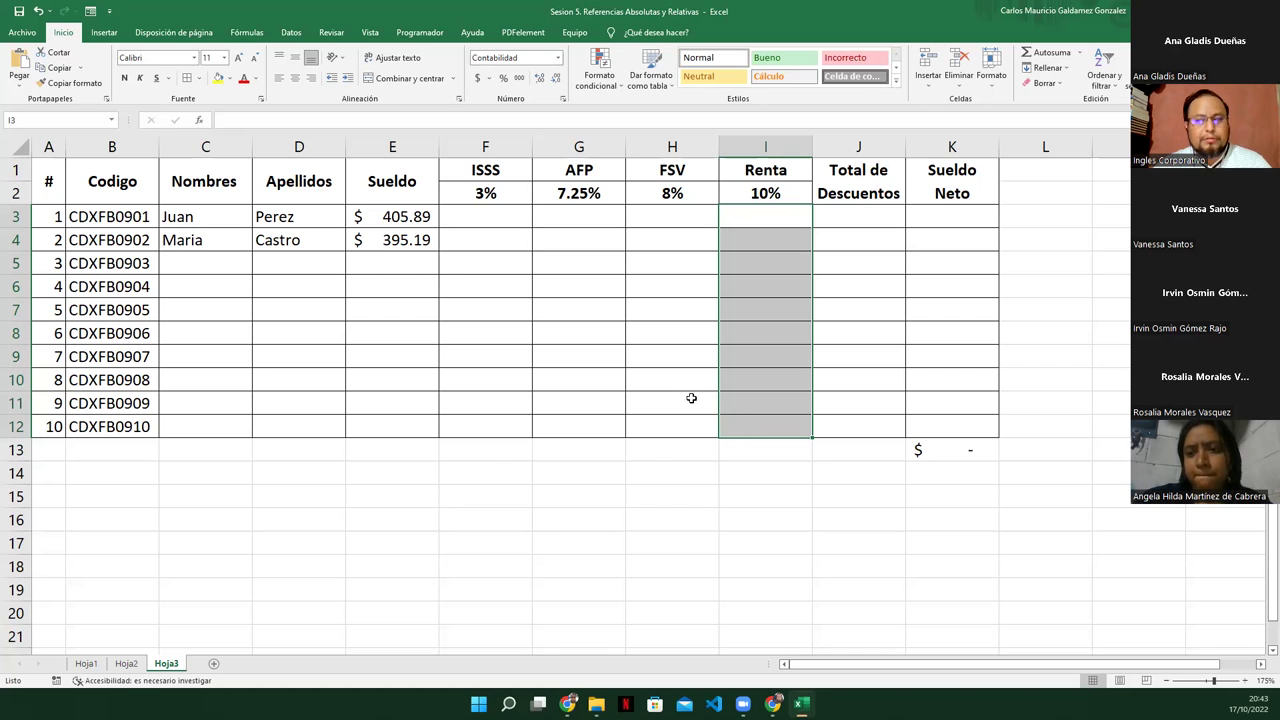
{"action": "left_click", "coordinate": [383, 223]}
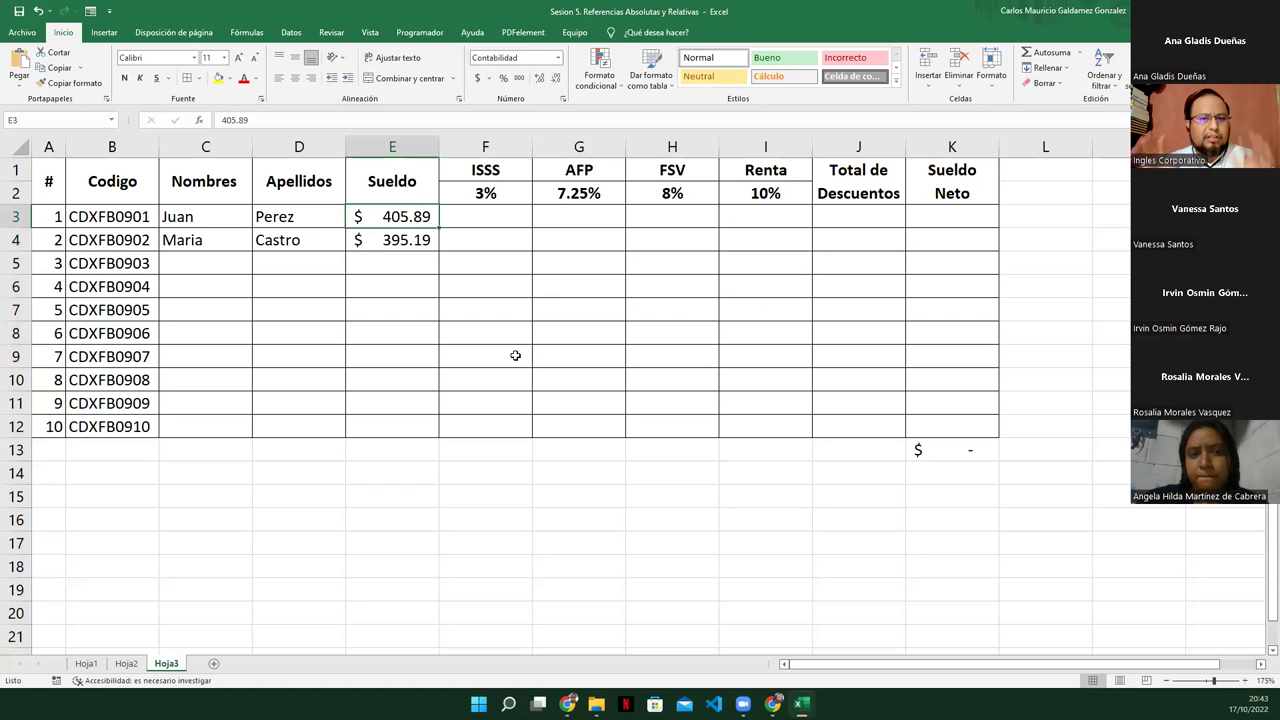
{"action": "left_click", "coordinate": [724, 218]}
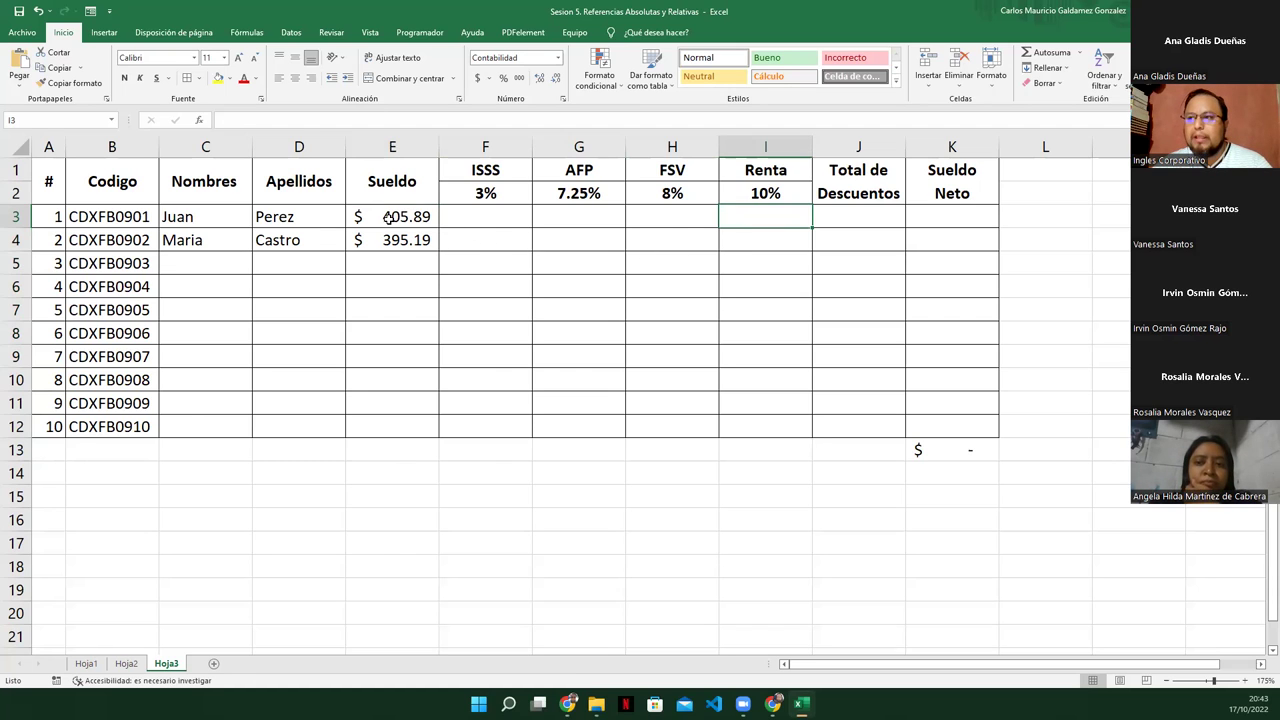
{"action": "left_click_drag", "start_coordinate": [460, 219], "coordinate": [680, 217]}
{"action": "left_click", "coordinate": [466, 219]}
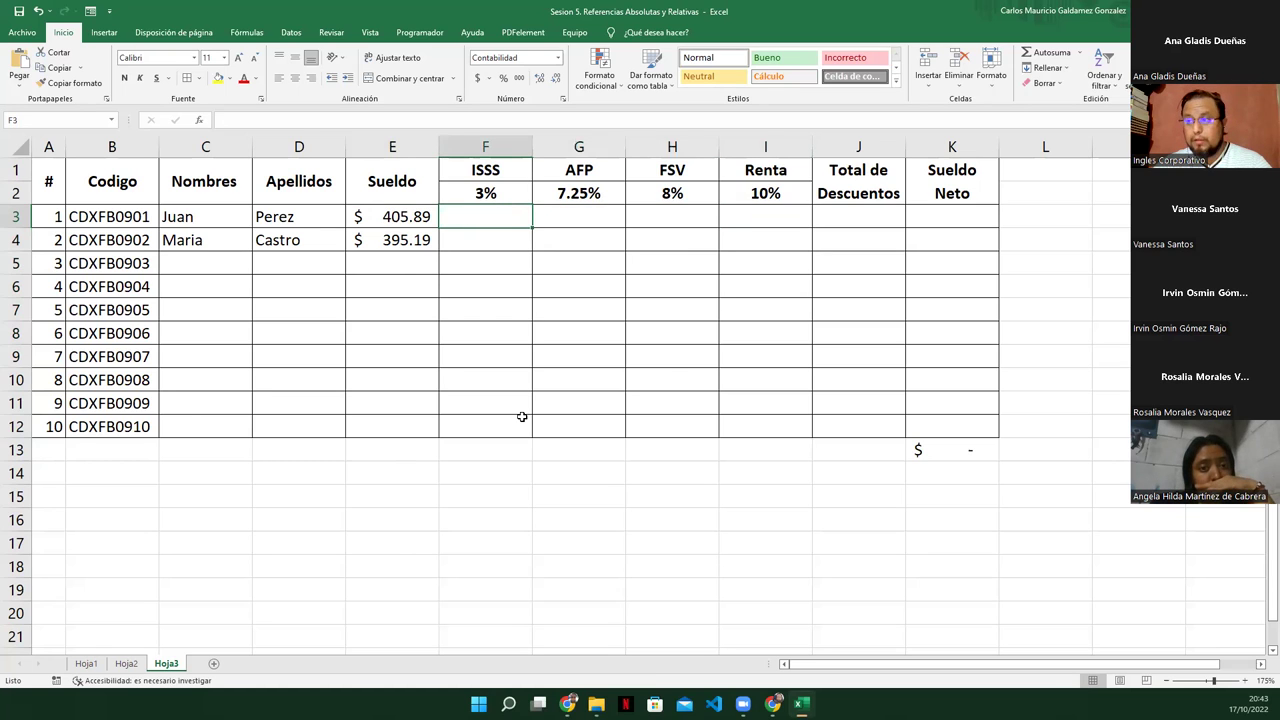
{"action": "left_click", "coordinate": [386, 217]}
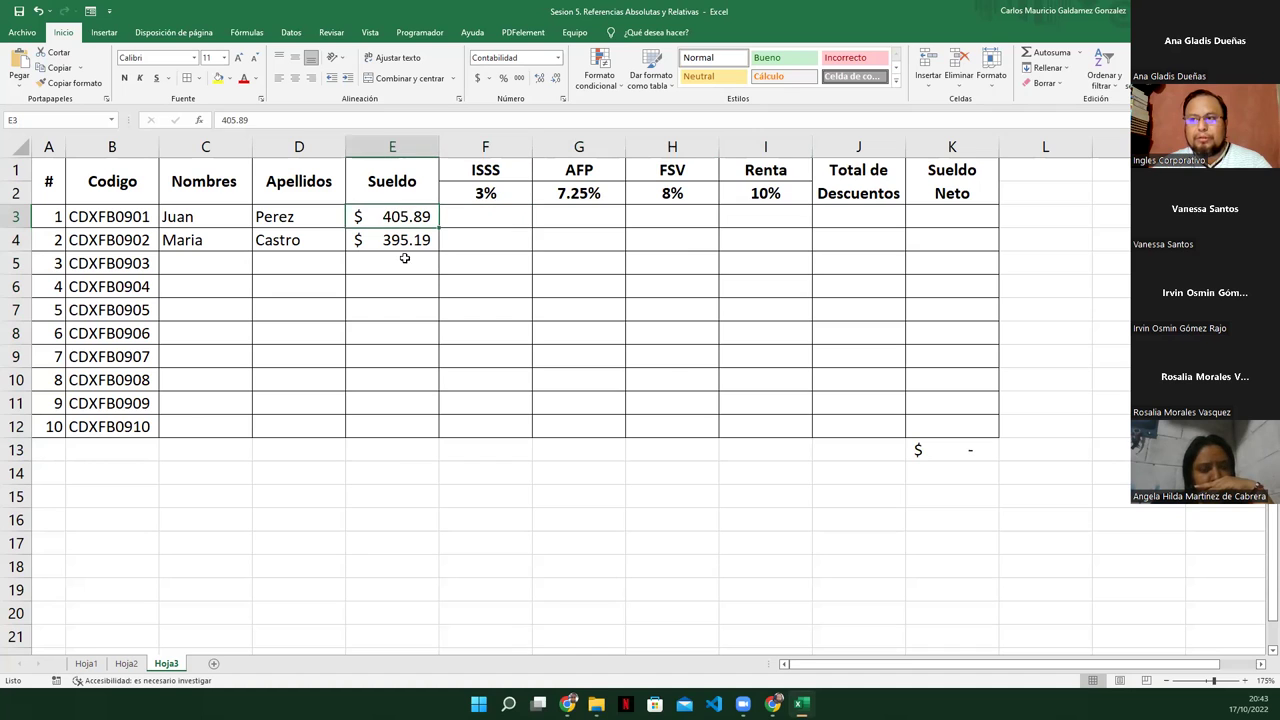
{"action": "left_click", "coordinate": [567, 217]}
{"action": "left_click", "coordinate": [414, 214]}
{"action": "left_click", "coordinate": [666, 212]}
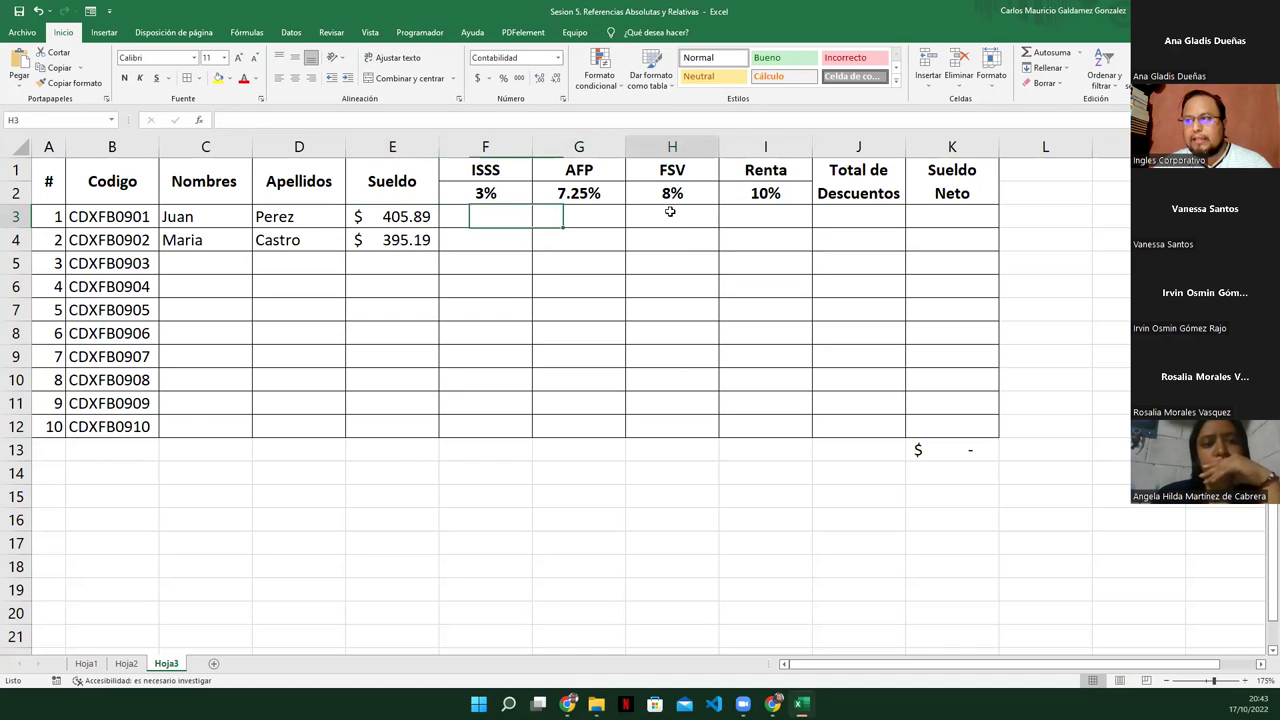
{"action": "left_click", "coordinate": [396, 216]}
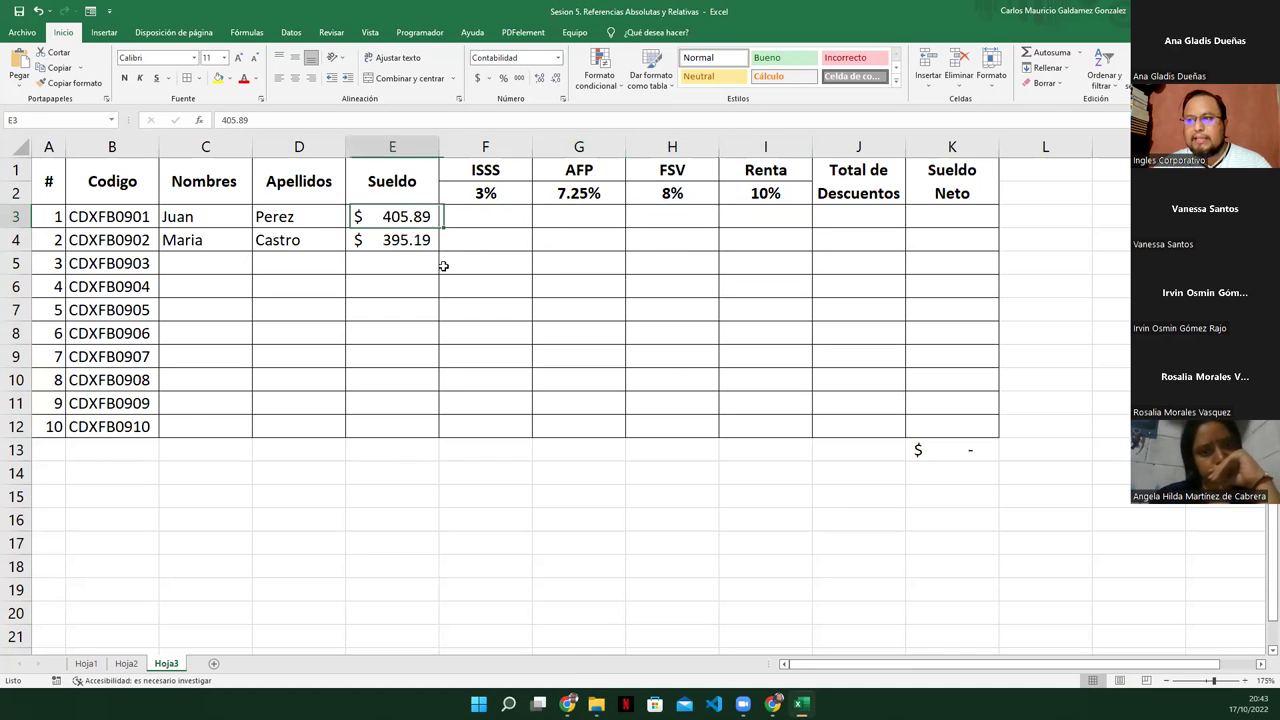
{"action": "left_click", "coordinate": [466, 214]}
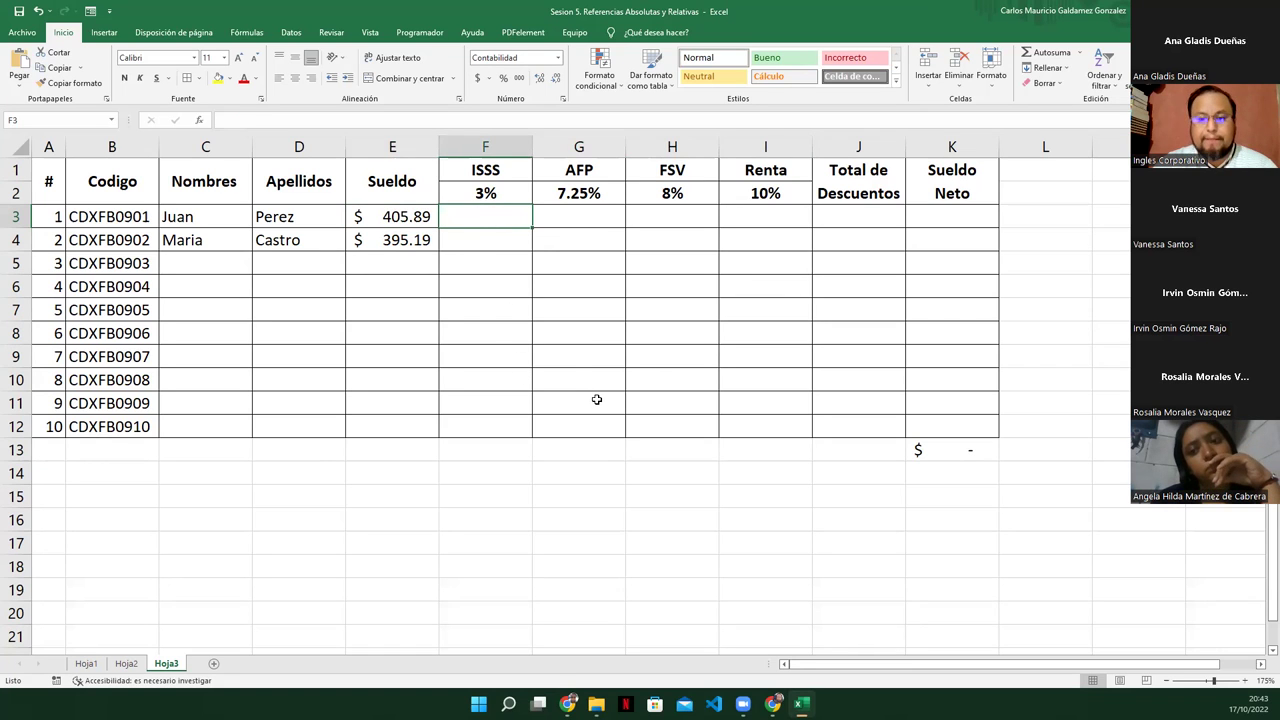
Enter =E3*$F$2 in F3, giving an ISSS deduction of $12.18
{"action": "type", "text": "="}
{"action": "key", "text": "Left"}
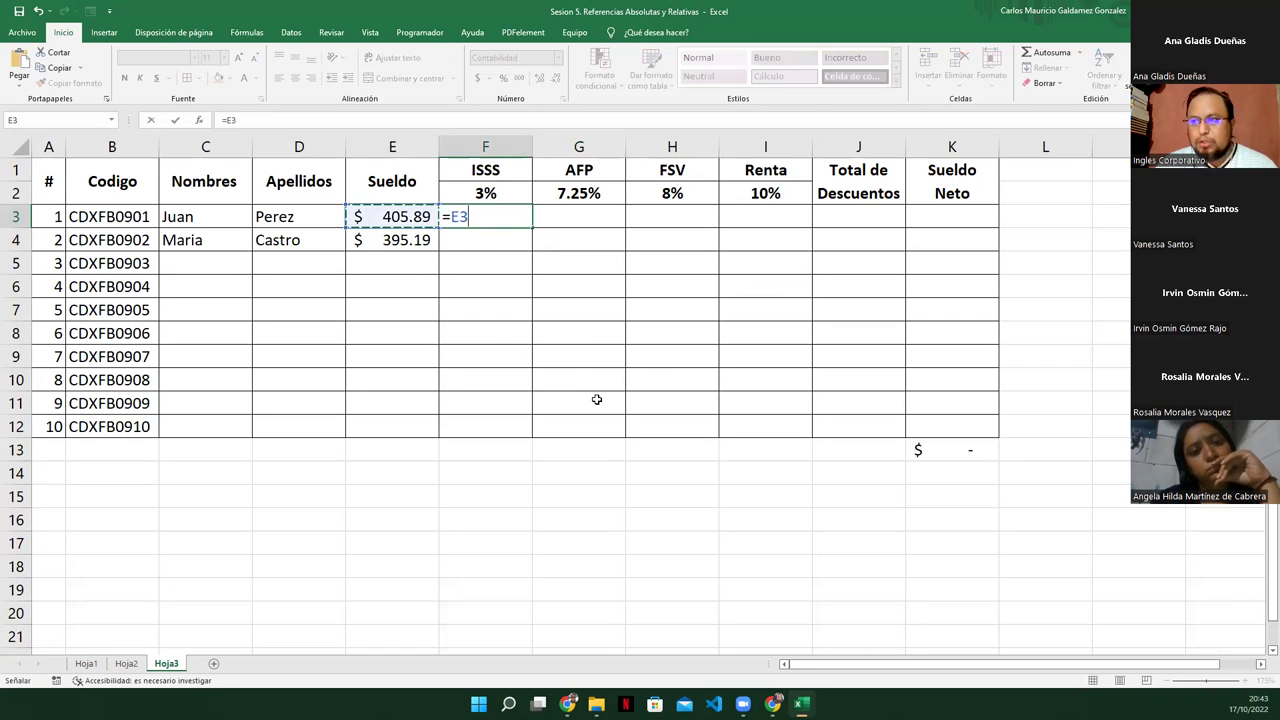
{"action": "type", "text": "*"}
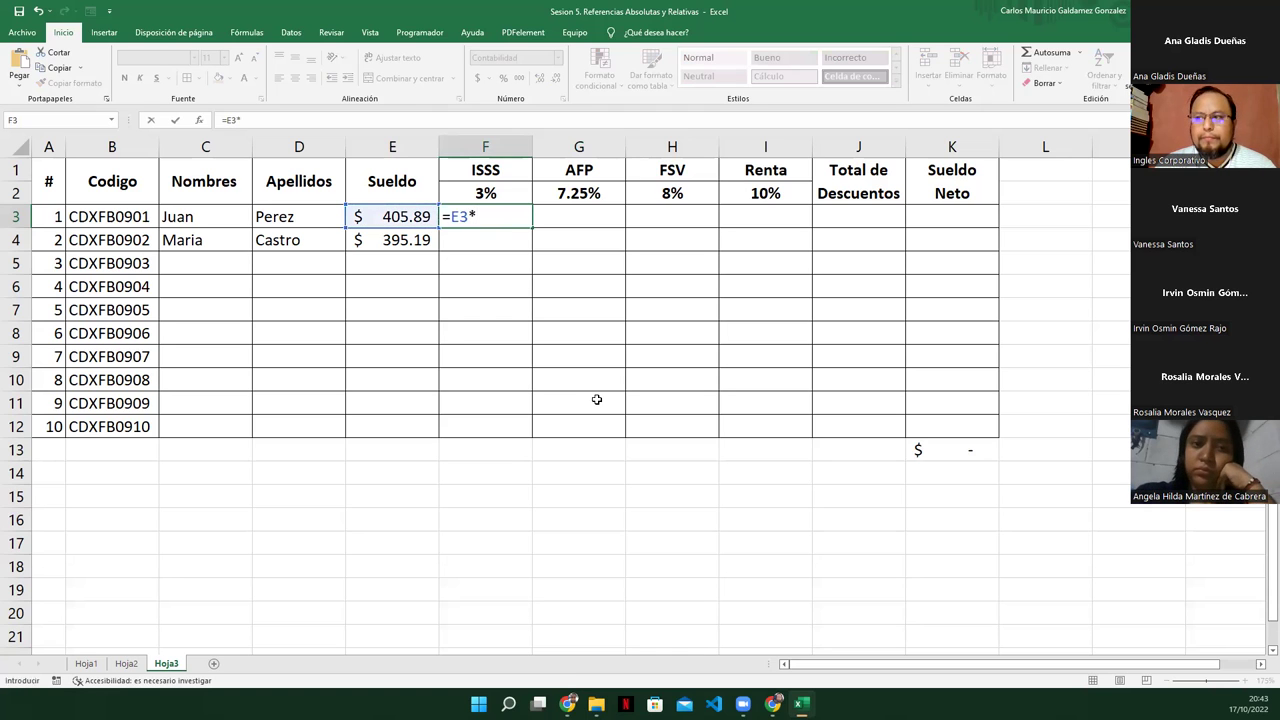
{"action": "key", "text": "Up"}
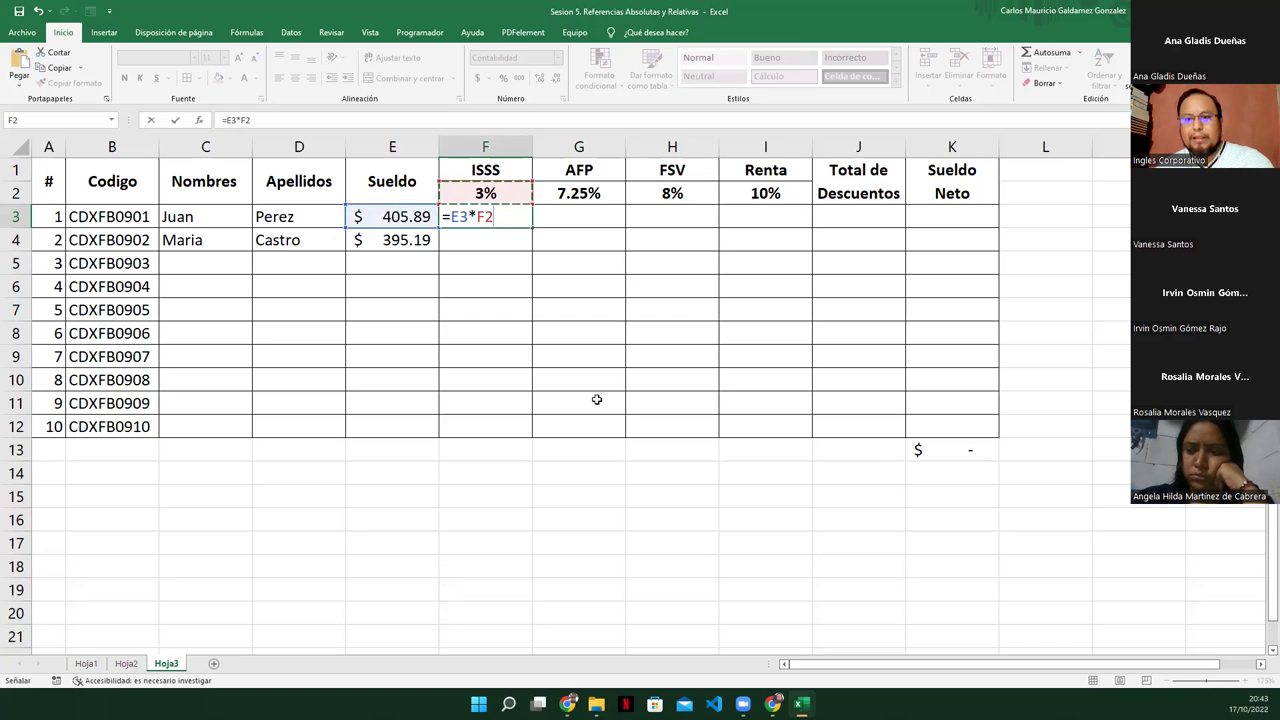
{"action": "key", "text": "F4"}
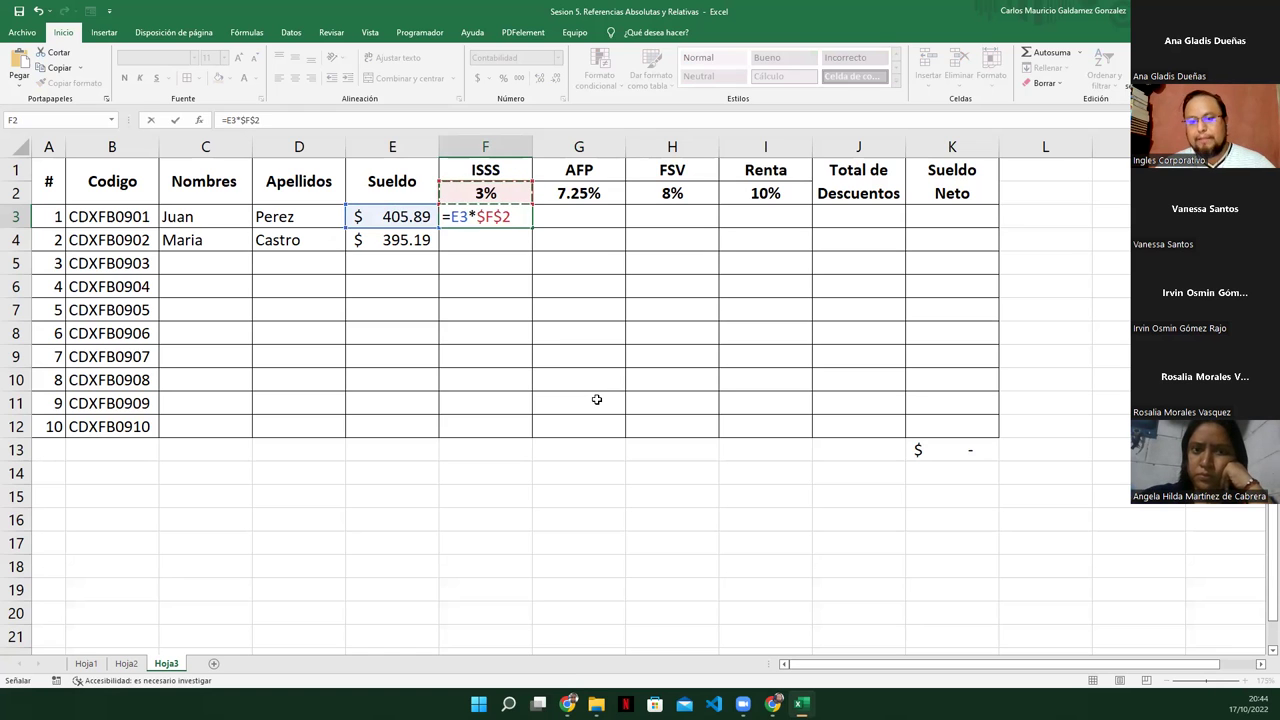
{"action": "key", "text": "Return"}
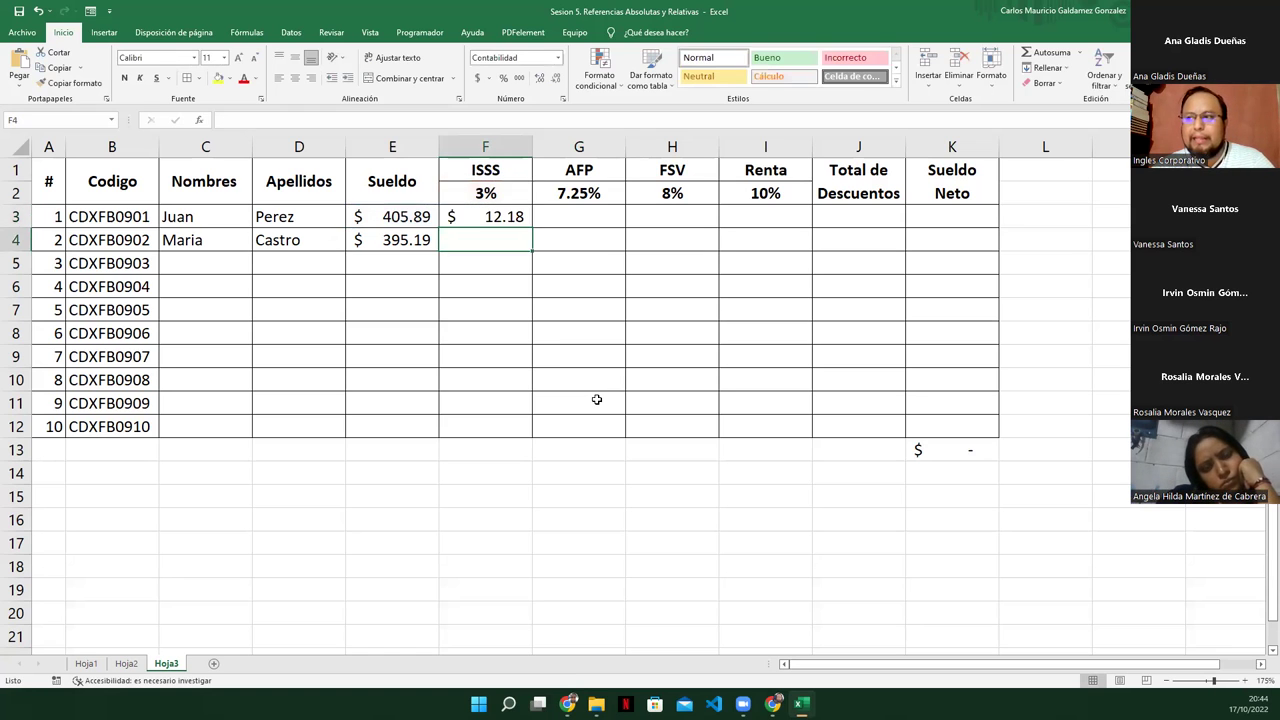
{"action": "key", "text": "Up"}
{"action": "key", "text": "Left"}
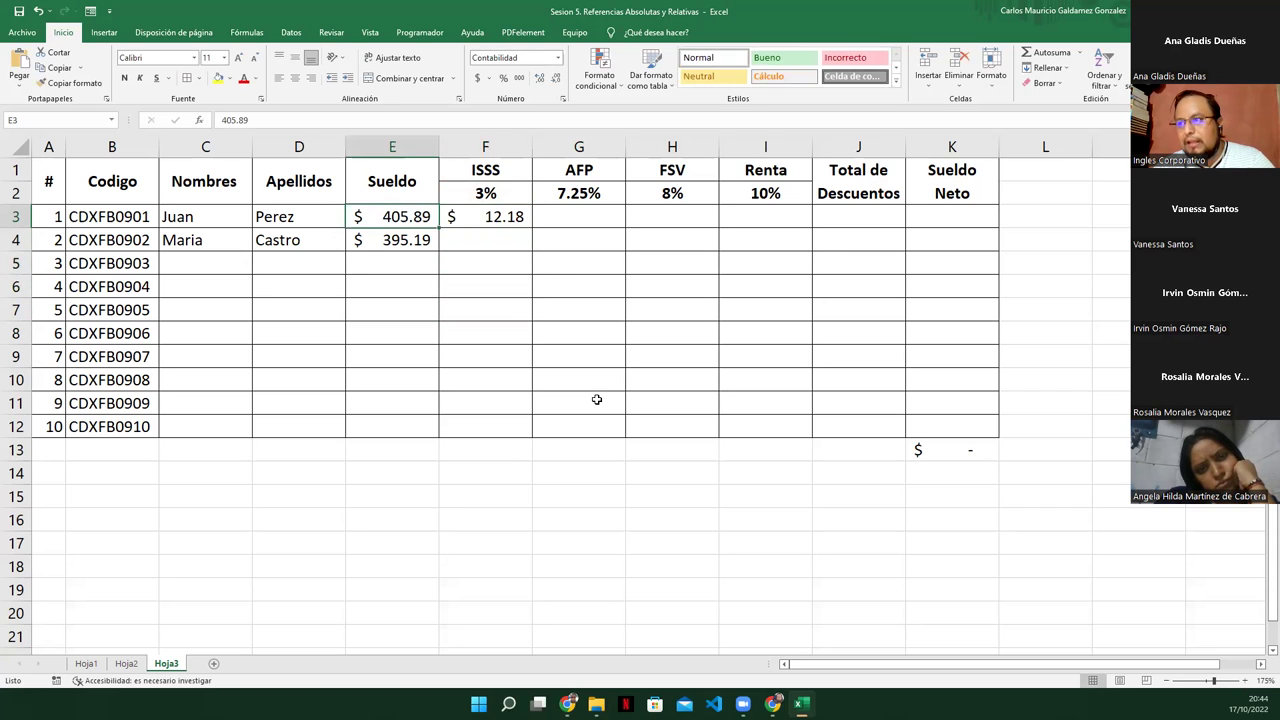
{"action": "key", "text": "Right"}
{"action": "key", "text": "Right"}
{"action": "key", "text": "Left"}
{"action": "key", "text": "Right"}
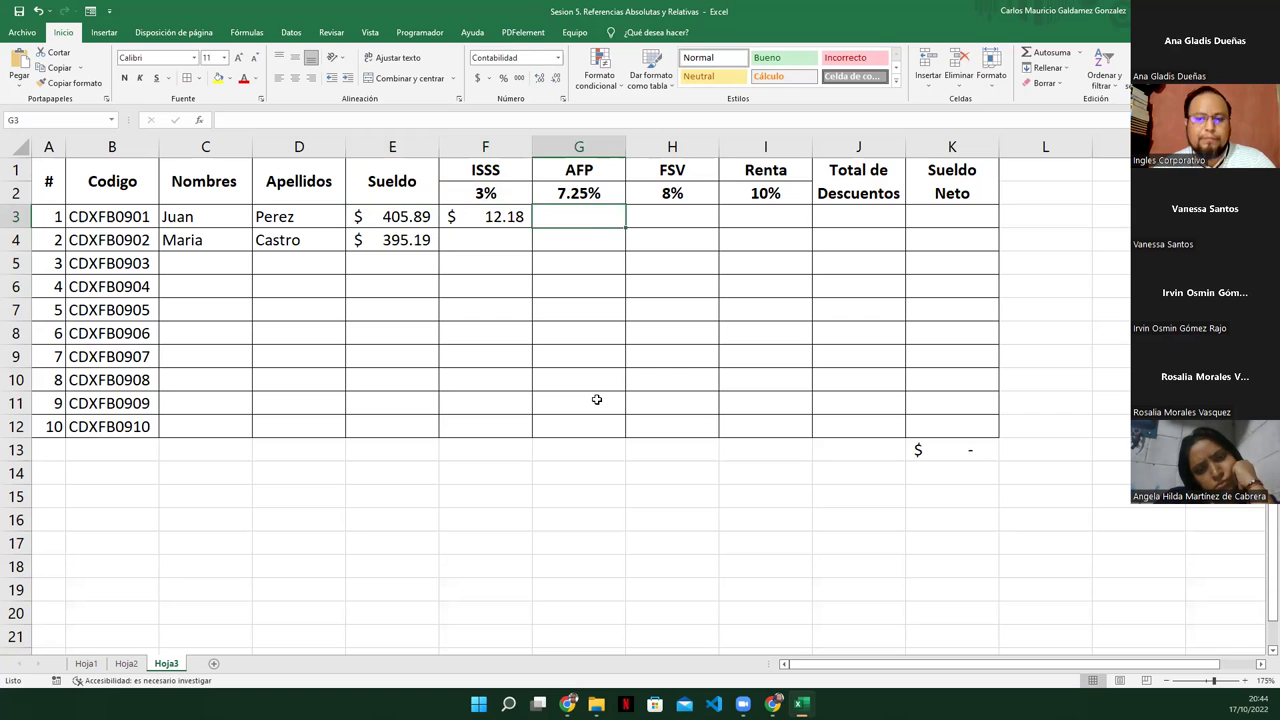
Enter =E3*$G$2 in G3 for the AFP deduction of $29.43
{"action": "type", "text": "="}
{"action": "key", "text": "Left"}
{"action": "key", "text": "Left"}
{"action": "type", "text": "*"}
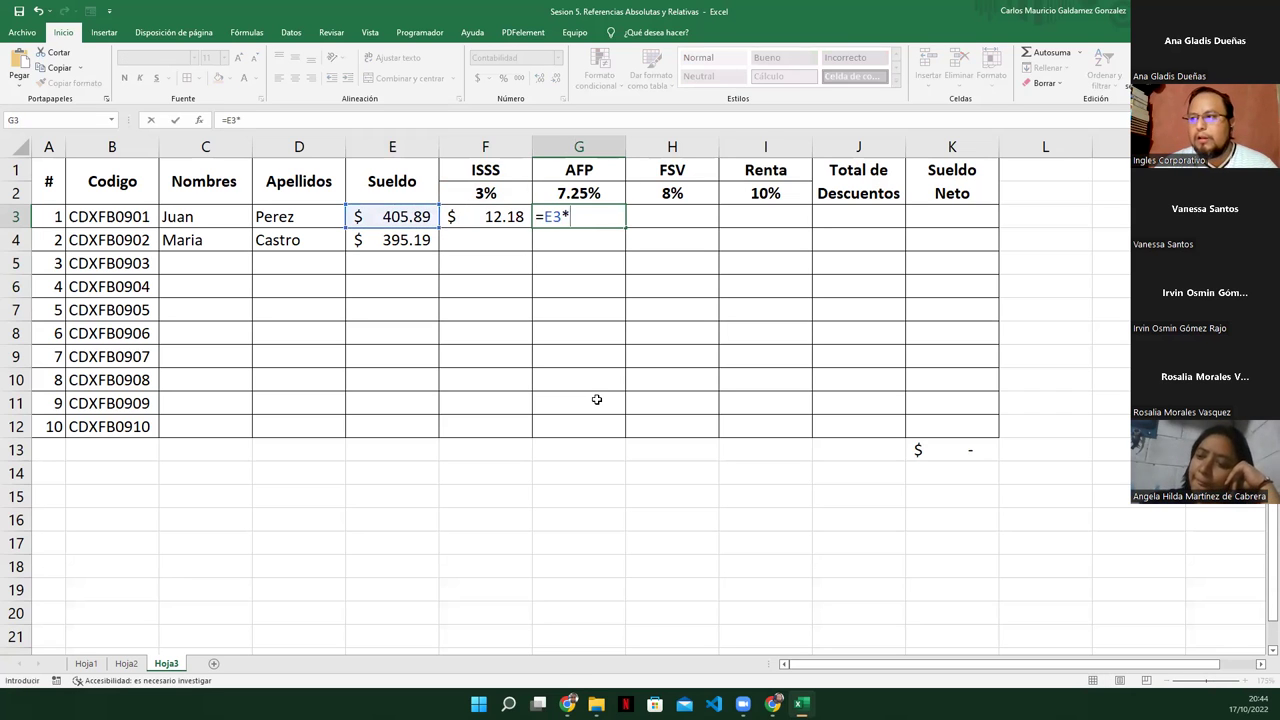
{"action": "key", "text": "Up"}
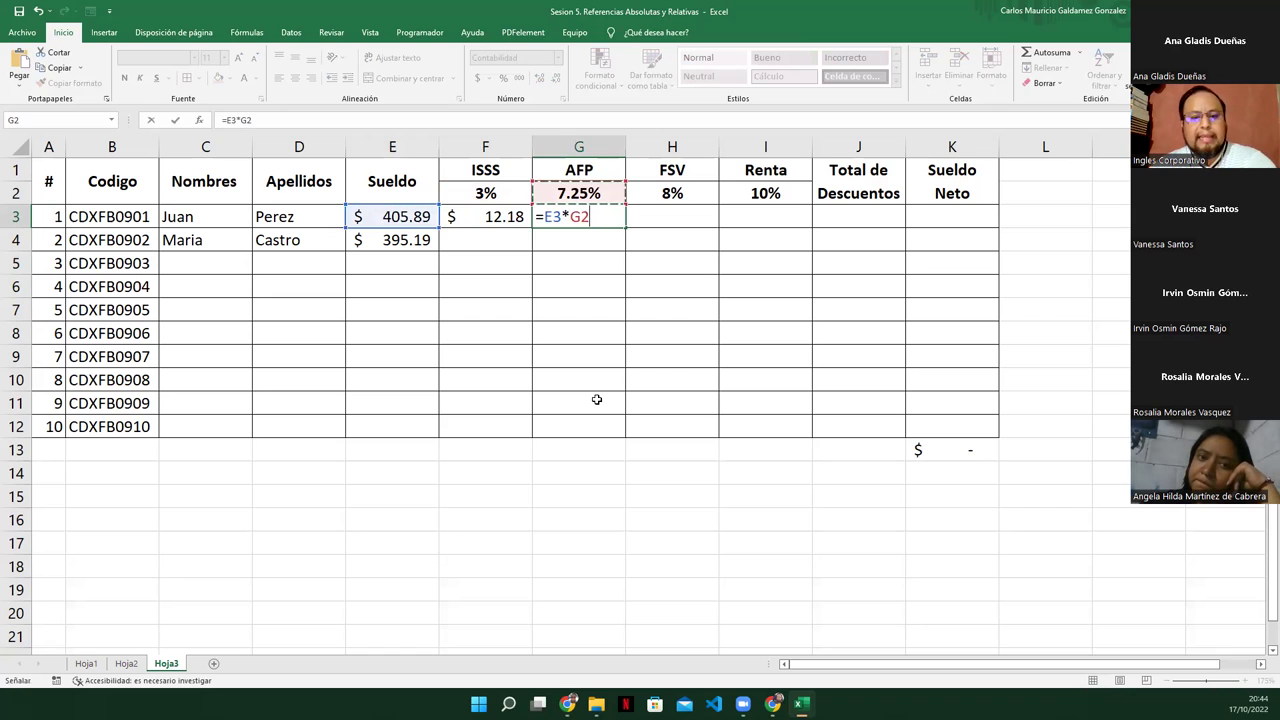
{"action": "key", "text": "F4"}
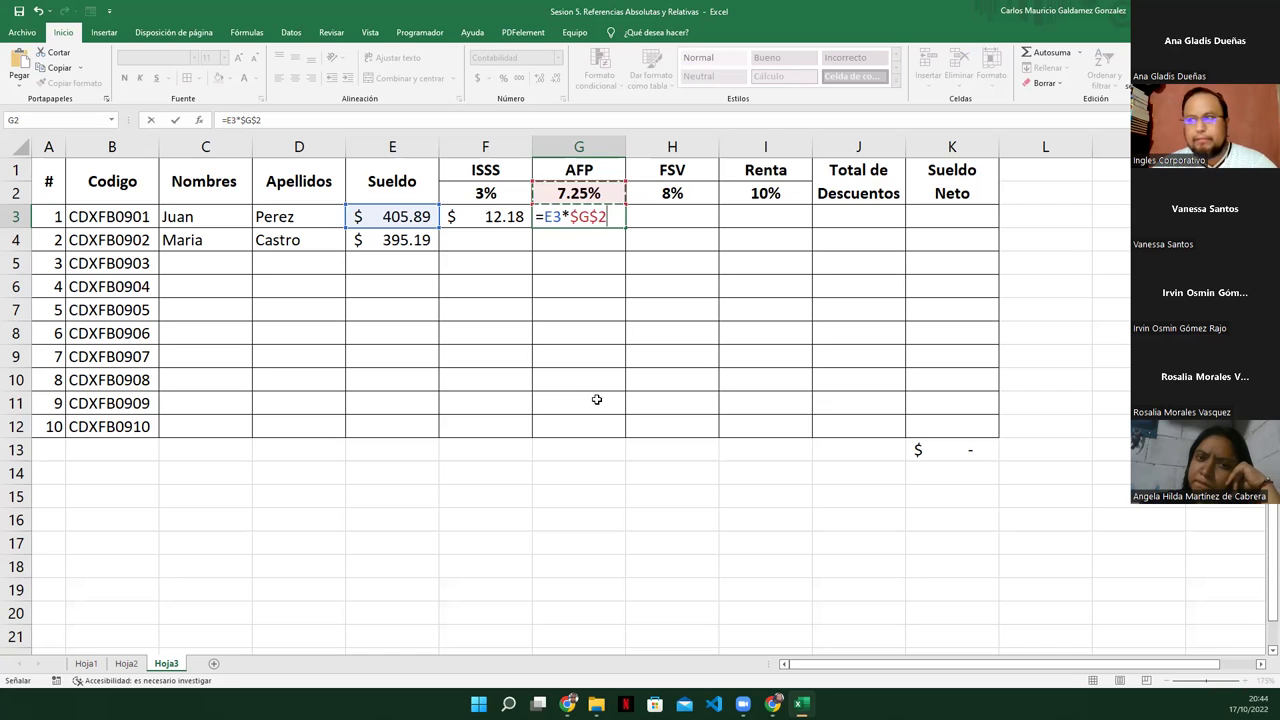
{"action": "key", "text": "Tab"}
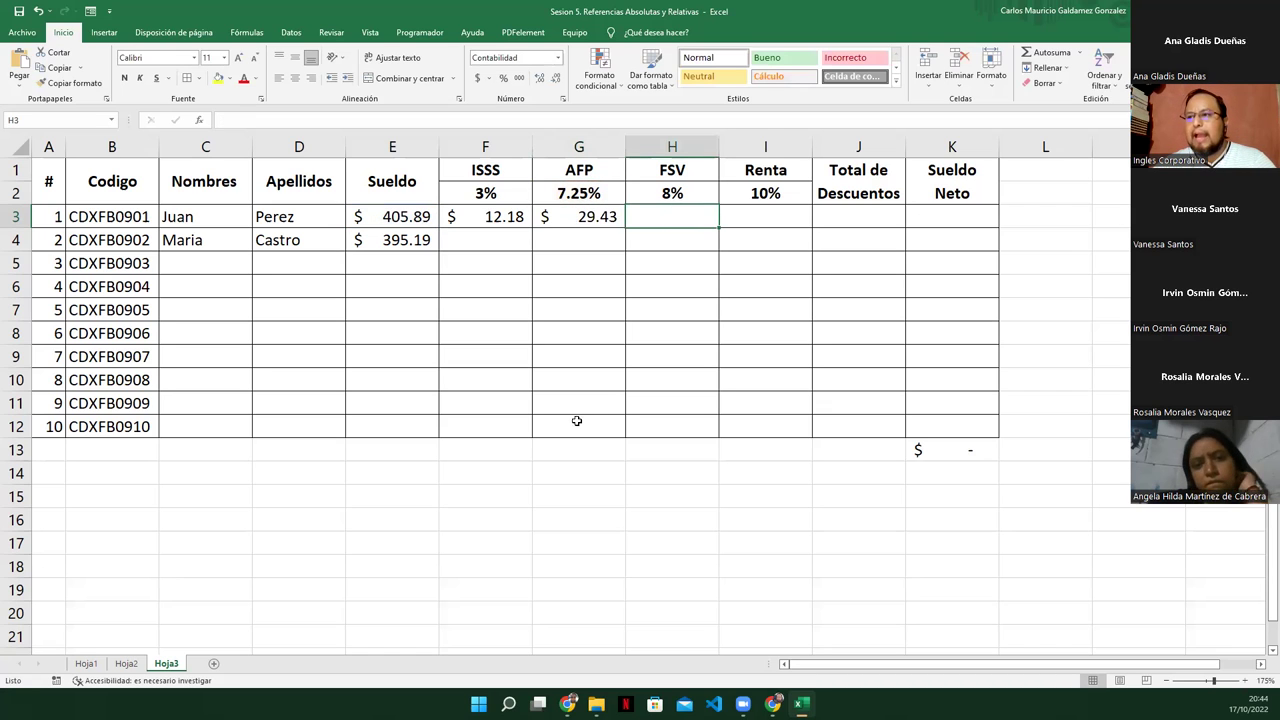
{"action": "left_click", "coordinate": [378, 220]}
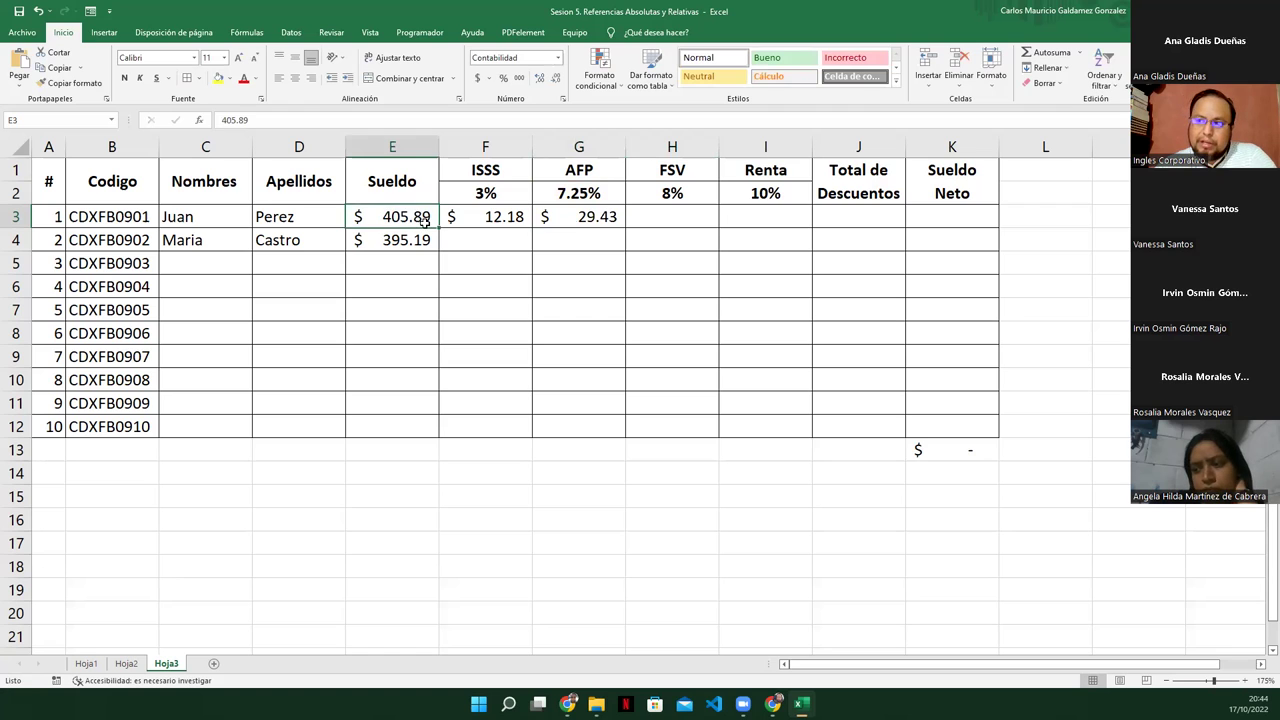
{"action": "left_click", "coordinate": [598, 214]}
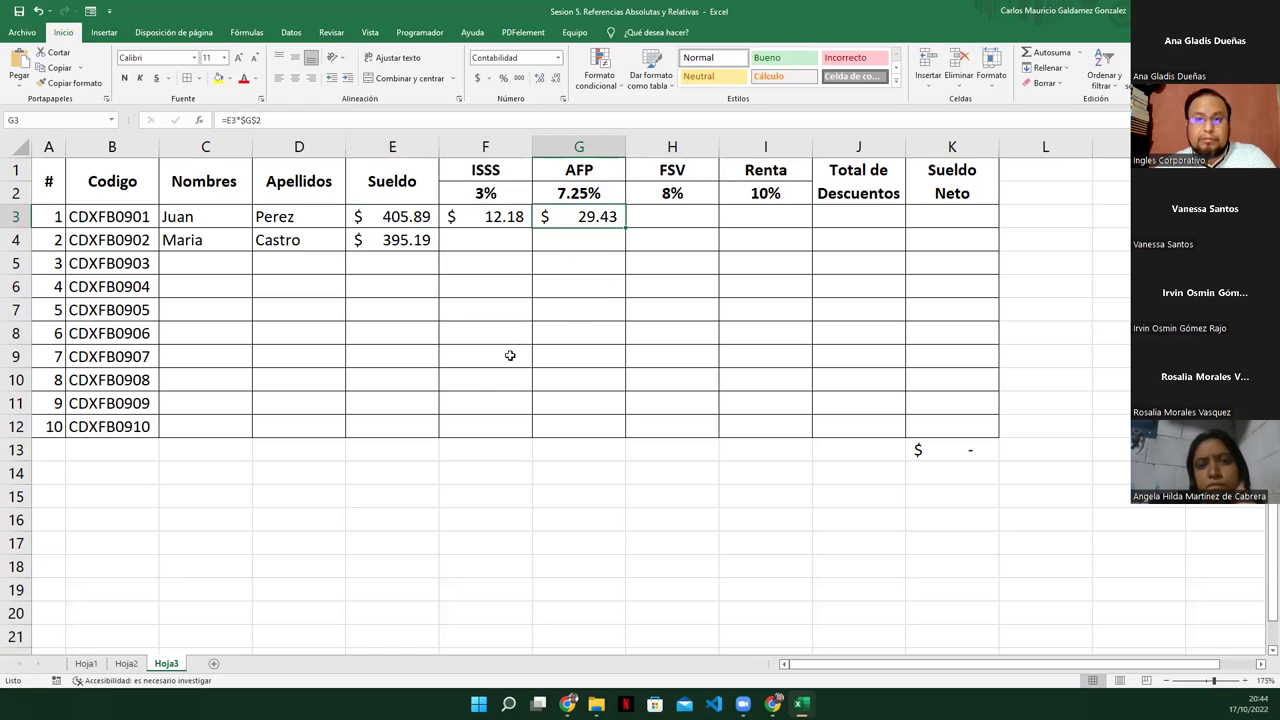
Enter =E3*$H$2 in H3 for the FSV deduction of $32.47
{"action": "left_click", "coordinate": [640, 222]}
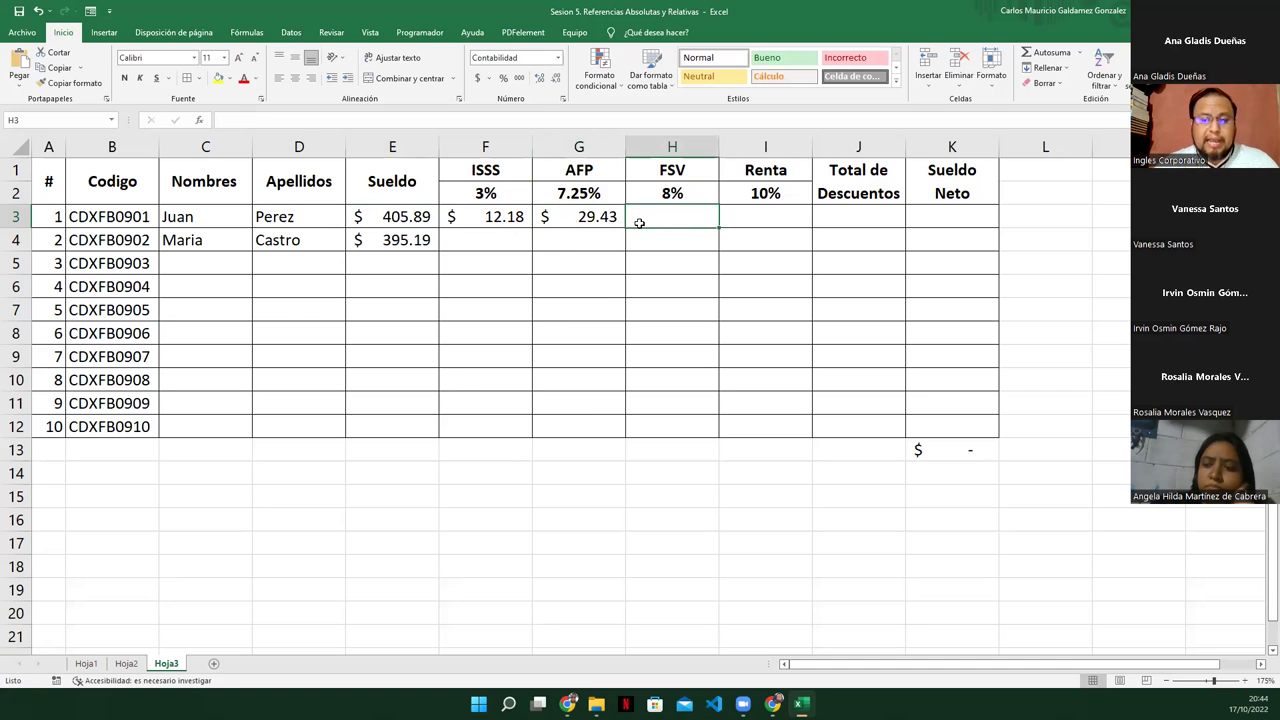
{"action": "type", "text": "="}
{"action": "key", "text": "Left"}
{"action": "key", "text": "Left"}
{"action": "key", "text": "Left"}
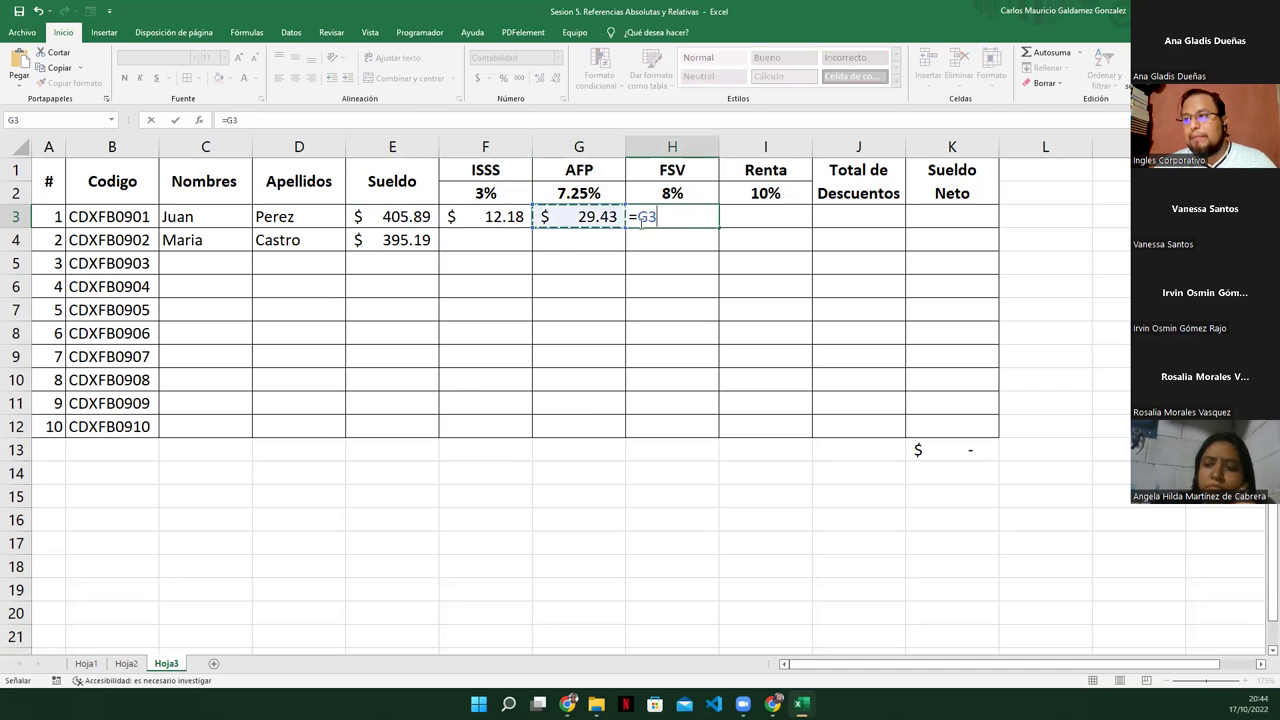
{"action": "type", "text": "*"}
{"action": "key", "text": "Up"}
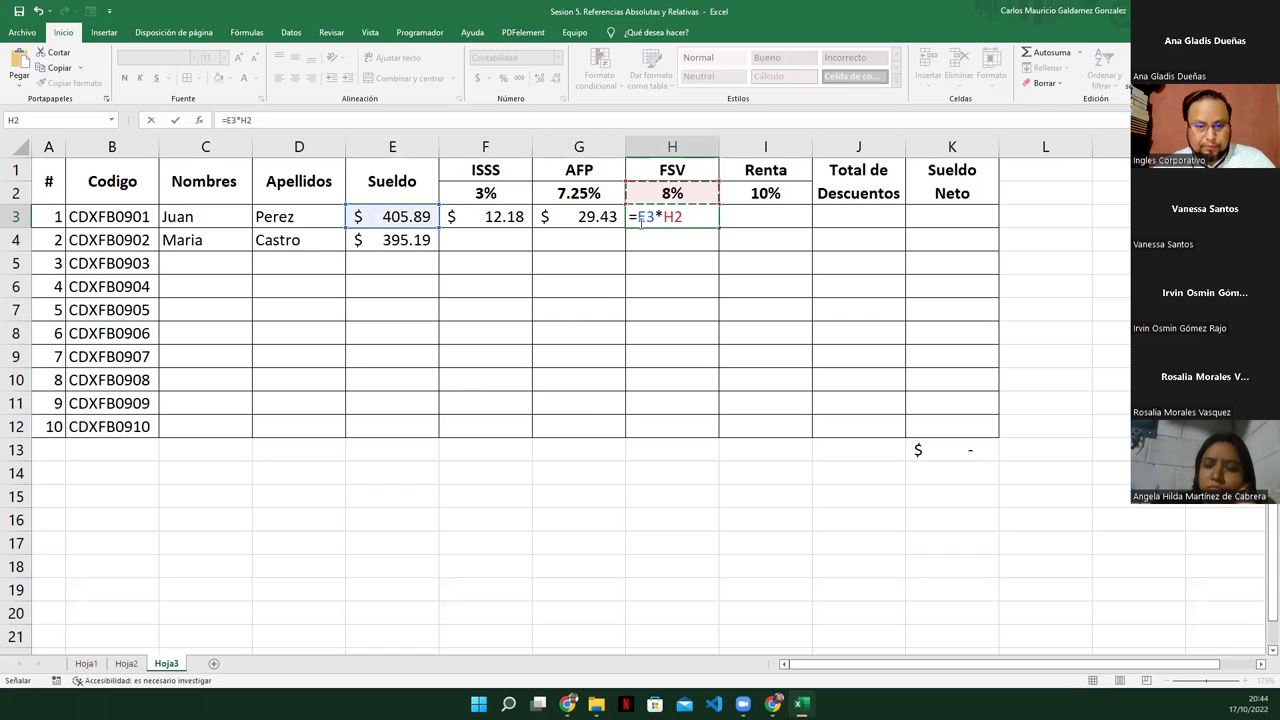
{"action": "key", "text": "F4"}
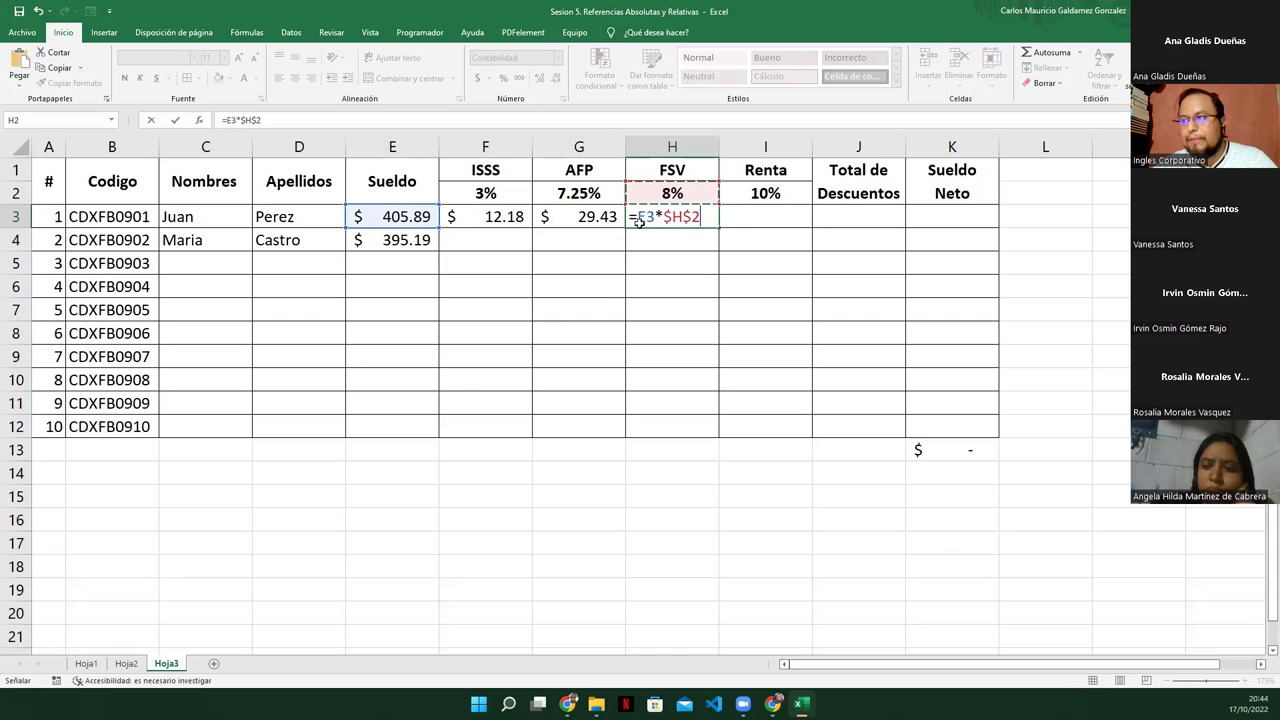
{"action": "key", "text": "Return"}
Fill the deduction formulas in F3:H3 down to row 12
{"action": "left_click", "coordinate": [639, 221]}
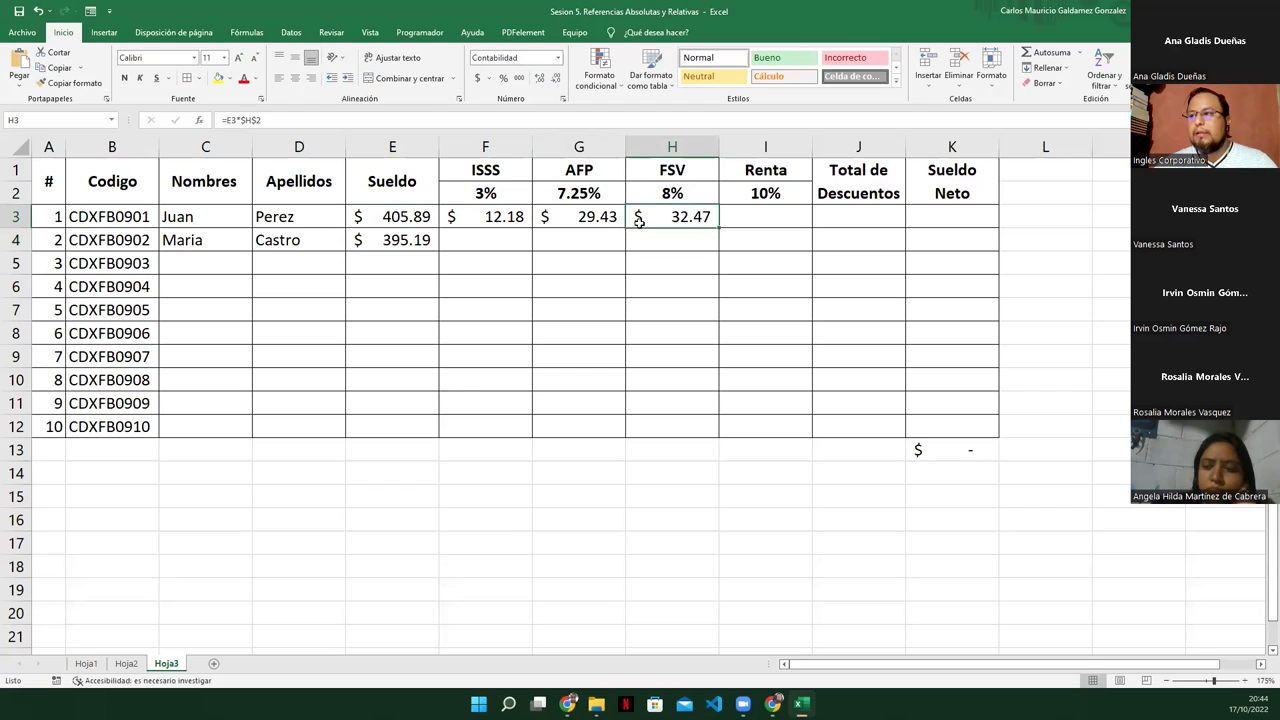
{"action": "left_click", "coordinate": [499, 218]}
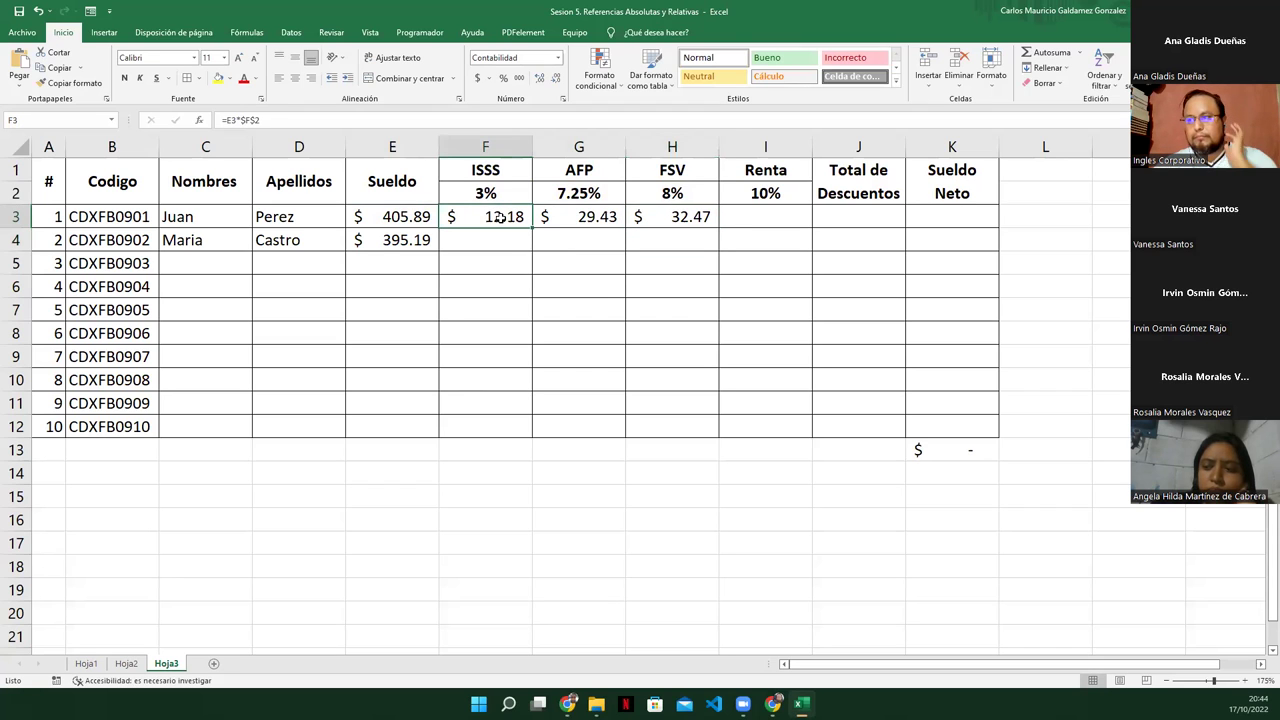
{"action": "left_click_drag", "start_coordinate": [499, 217], "coordinate": [662, 215]}
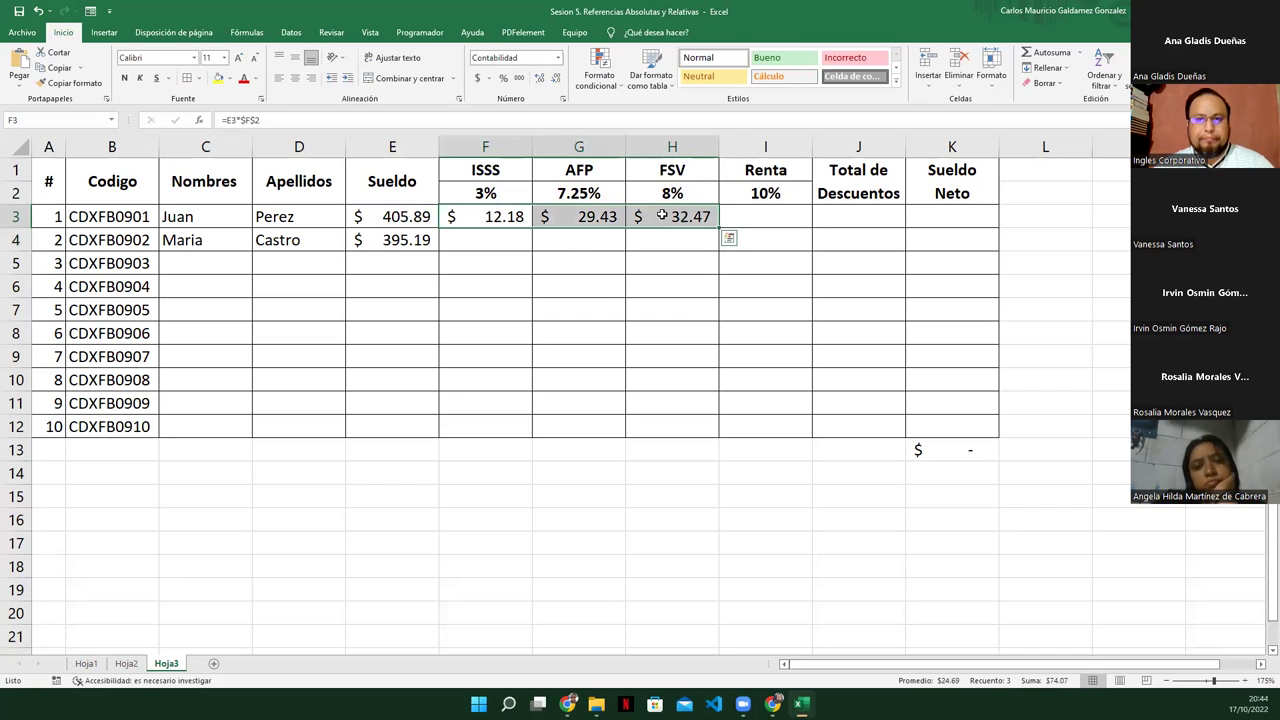
{"action": "left_click_drag", "start_coordinate": [719, 230], "coordinate": [707, 432]}
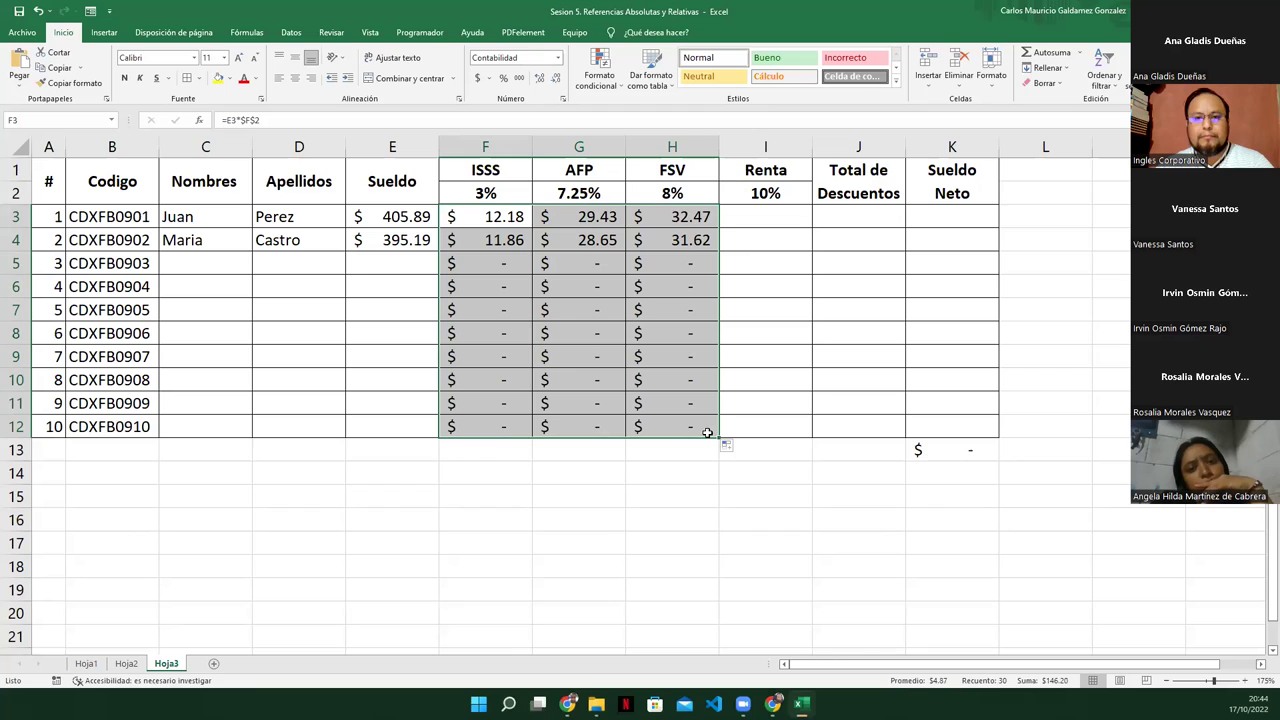
Inspect the copied AFP and ISSS formulas, stepping through column F's references
{"action": "left_click", "coordinate": [578, 362]}
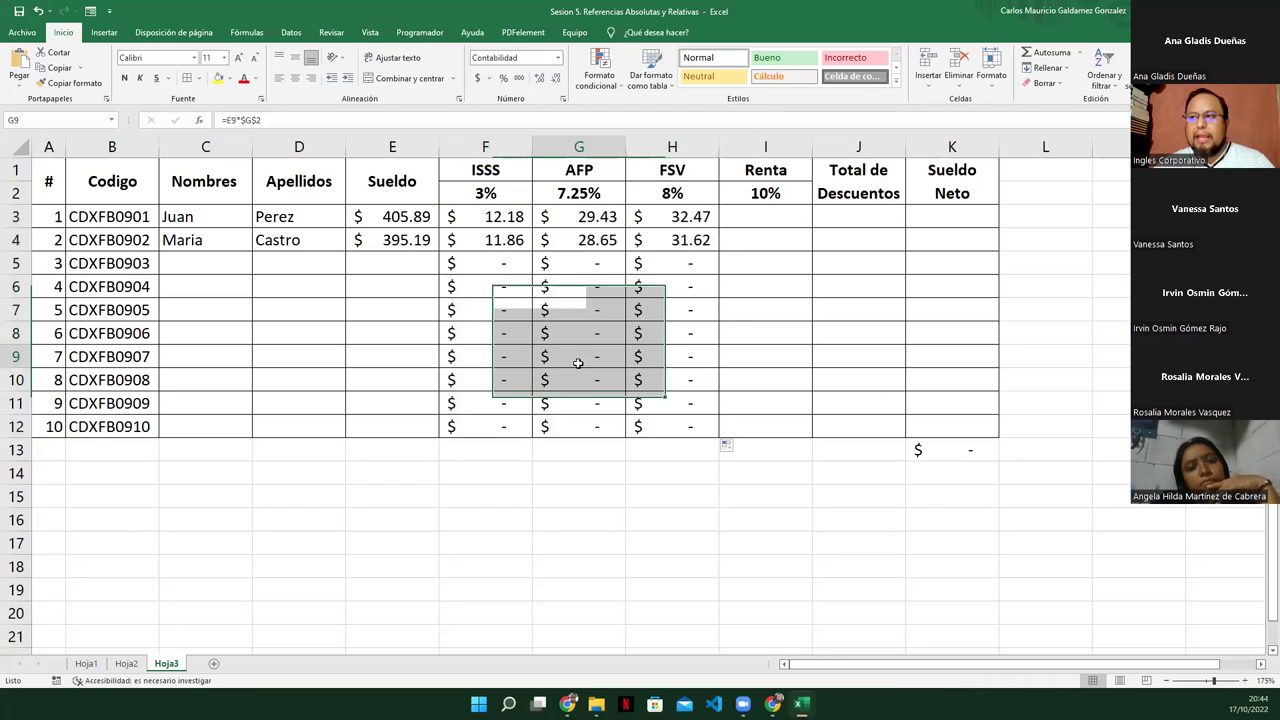
{"action": "left_click", "coordinate": [466, 217]}
{"action": "left_click", "coordinate": [512, 245]}
{"action": "left_click", "coordinate": [508, 268]}
{"action": "left_click", "coordinate": [511, 310]}
{"action": "left_click", "coordinate": [496, 222]}
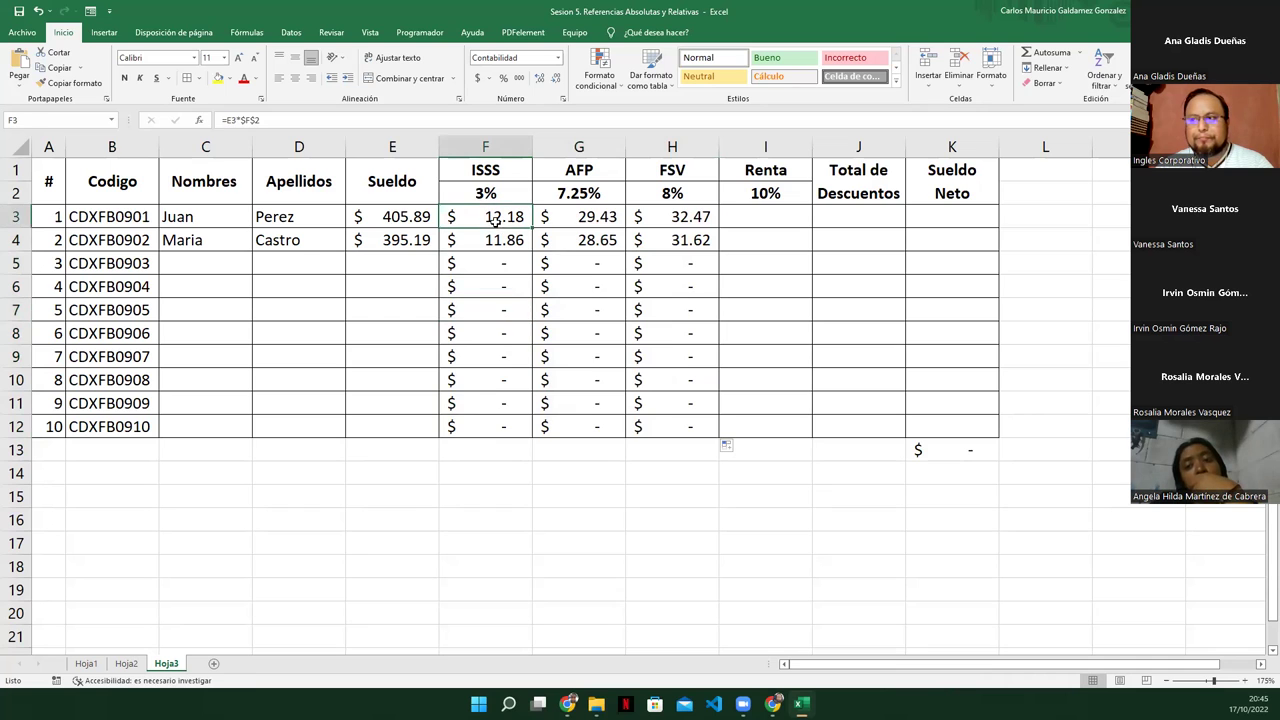
{"action": "key", "text": "F2"}
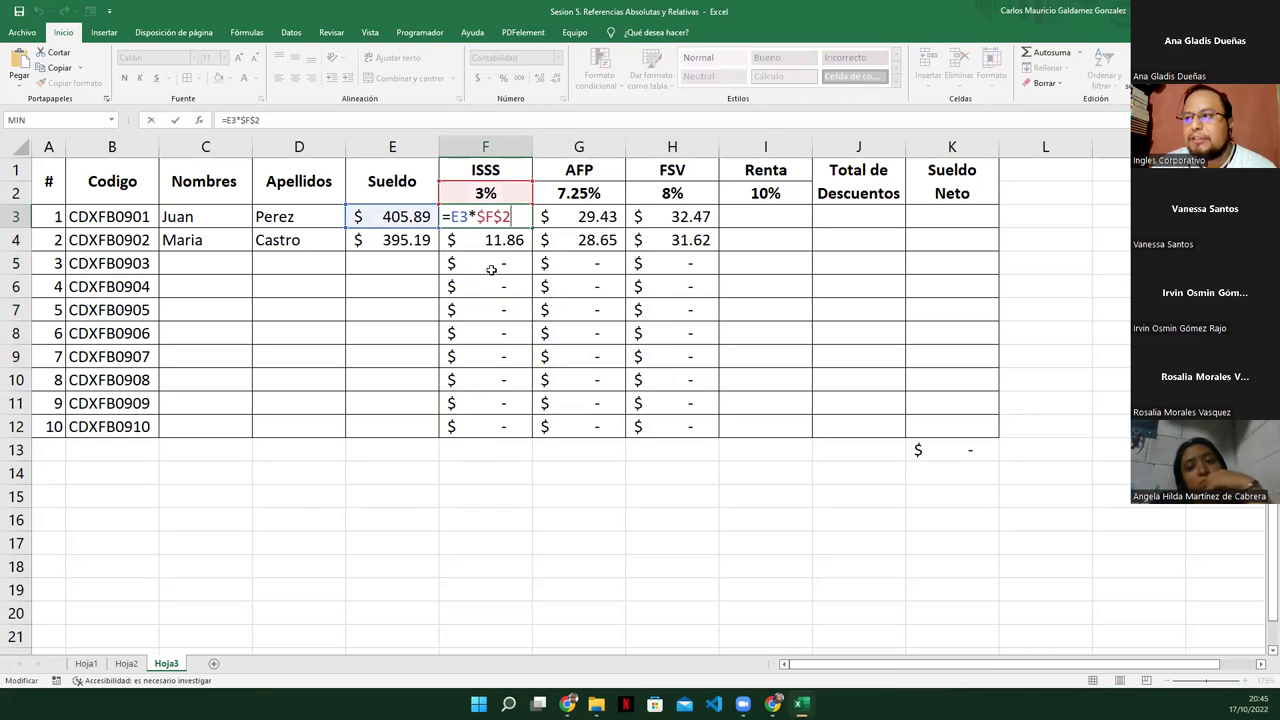
{"action": "key", "text": "Return"}
{"action": "key", "text": "F2"}
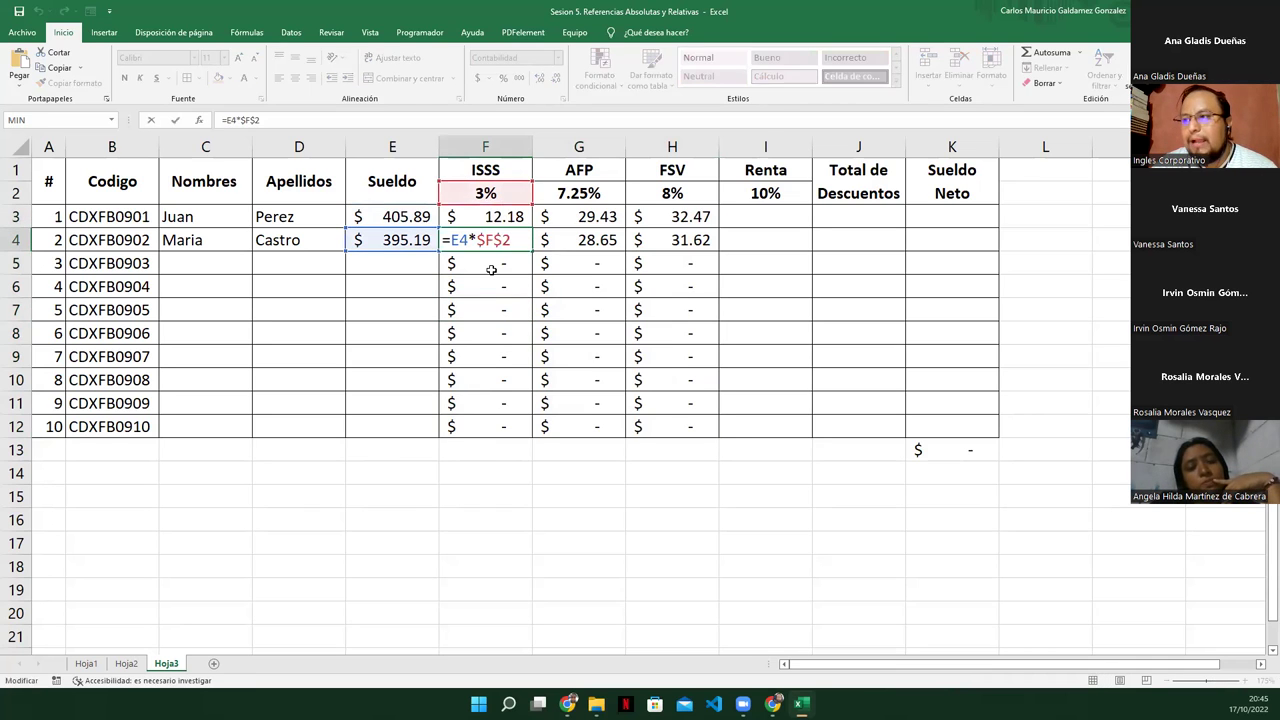
{"action": "key", "text": "Return"}
{"action": "key", "text": "F2"}
{"action": "key", "text": "Return"}
{"action": "key", "text": "F2"}
{"action": "key", "text": "Return"}
{"action": "key", "text": "F2"}
{"action": "key", "text": "Return"}
{"action": "key", "text": "F2"}
{"action": "key", "text": "Return"}
{"action": "key", "text": "F2"}
{"action": "key", "text": "Return"}
{"action": "key", "text": "F2"}
{"action": "key", "text": "Return"}
{"action": "key", "text": "F2"}
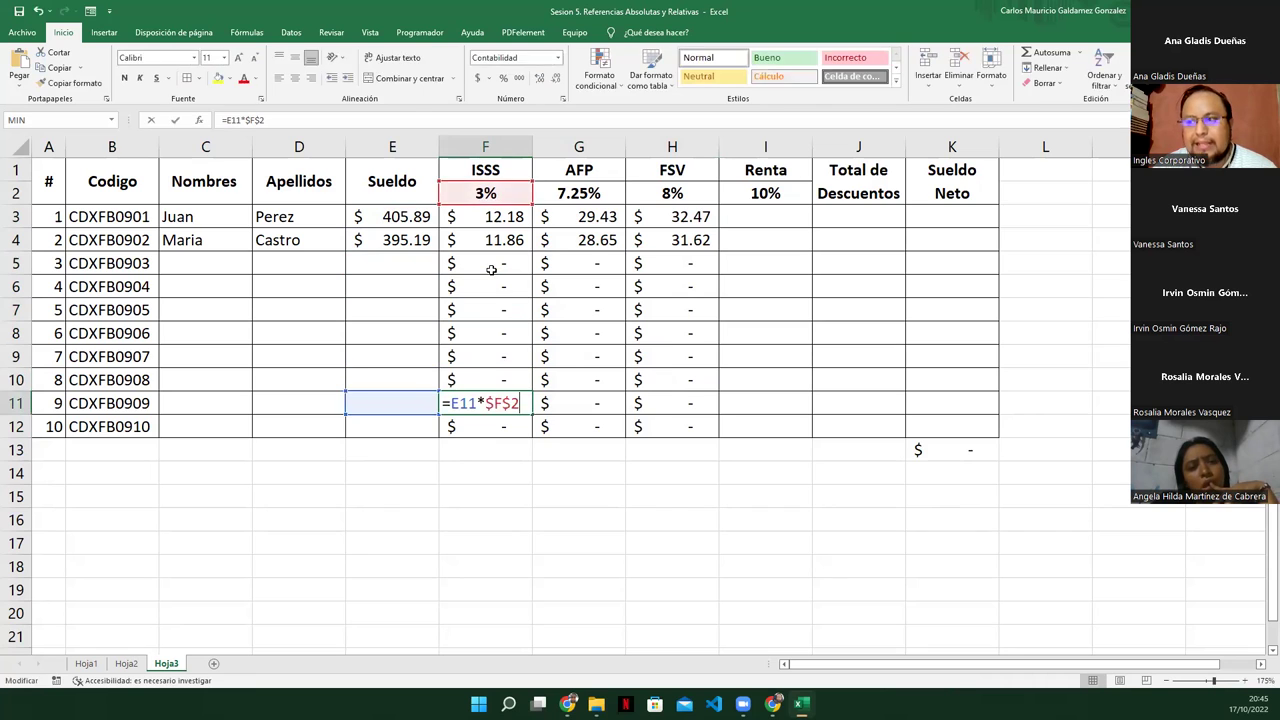
{"action": "key", "text": "Return"}
{"action": "key", "text": "F2"}
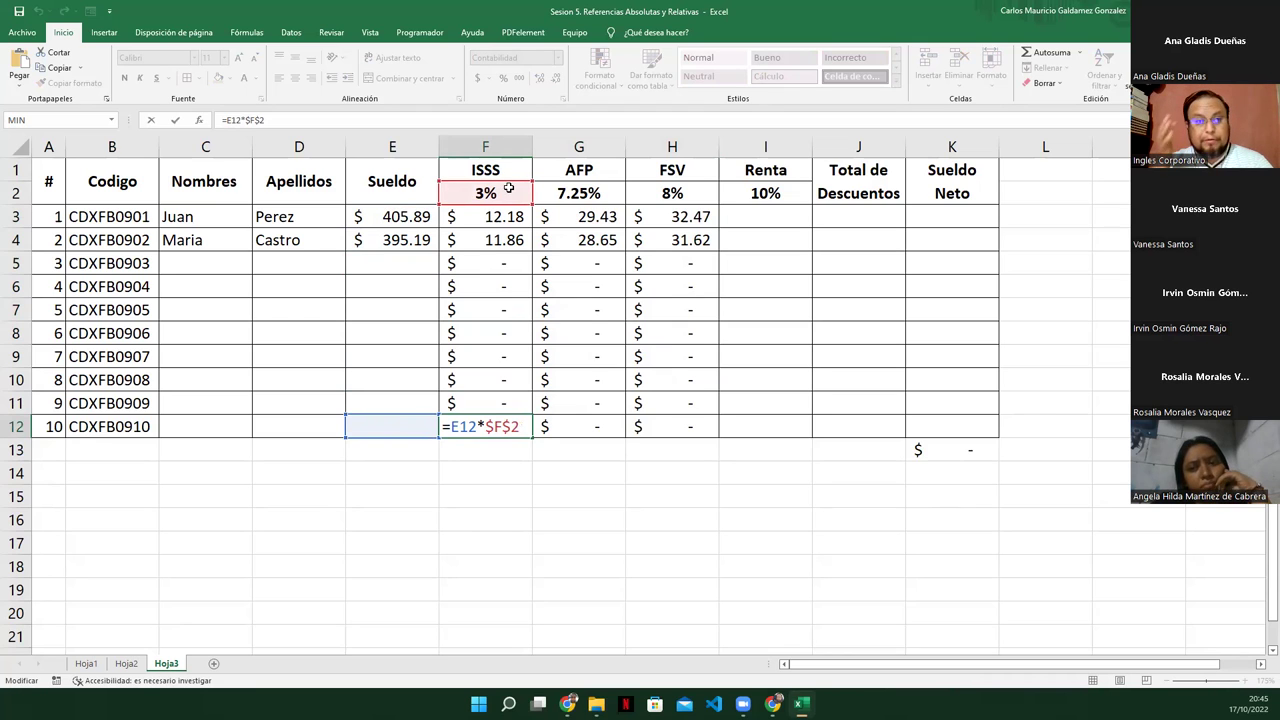
{"action": "key", "text": "Return"}
{"action": "key", "text": "Up"}
{"action": "key", "text": "Up"}
{"action": "left_click", "coordinate": [509, 188]}
{"action": "key", "text": "Down"}
{"action": "key", "text": "Down"}
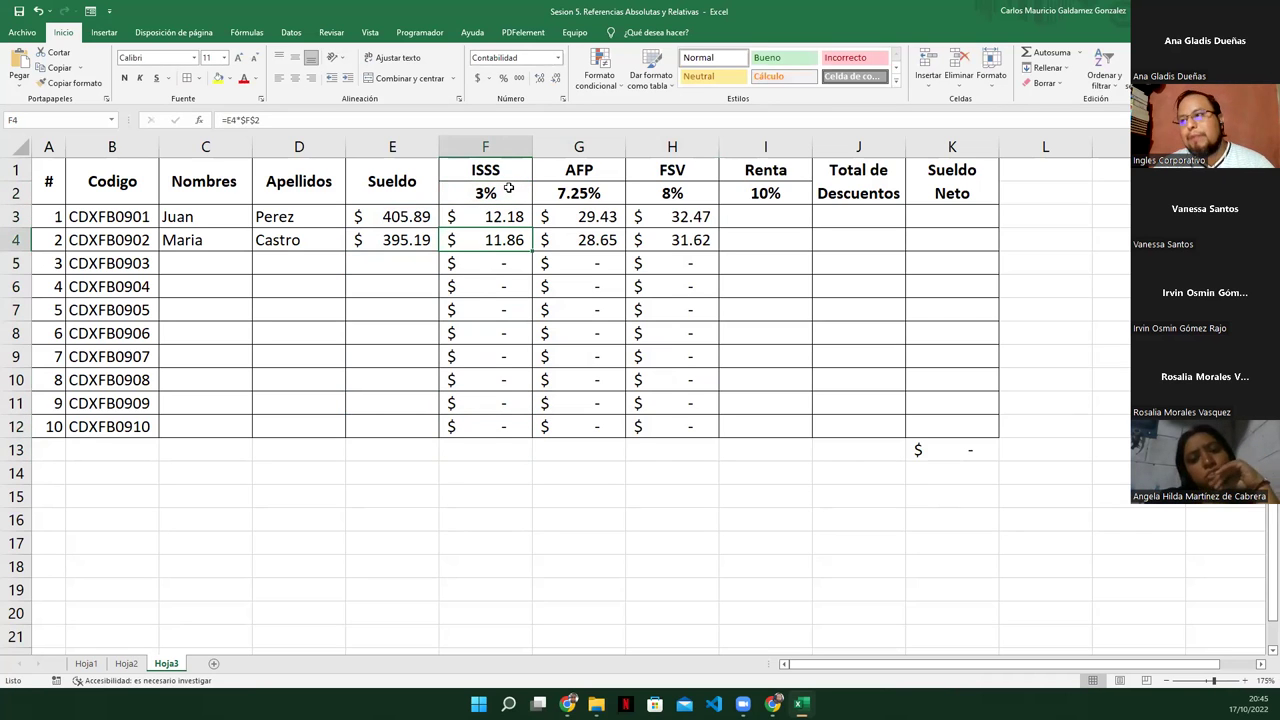
{"action": "key", "text": "shift+Right"}
{"action": "key", "text": "shift+Right"}
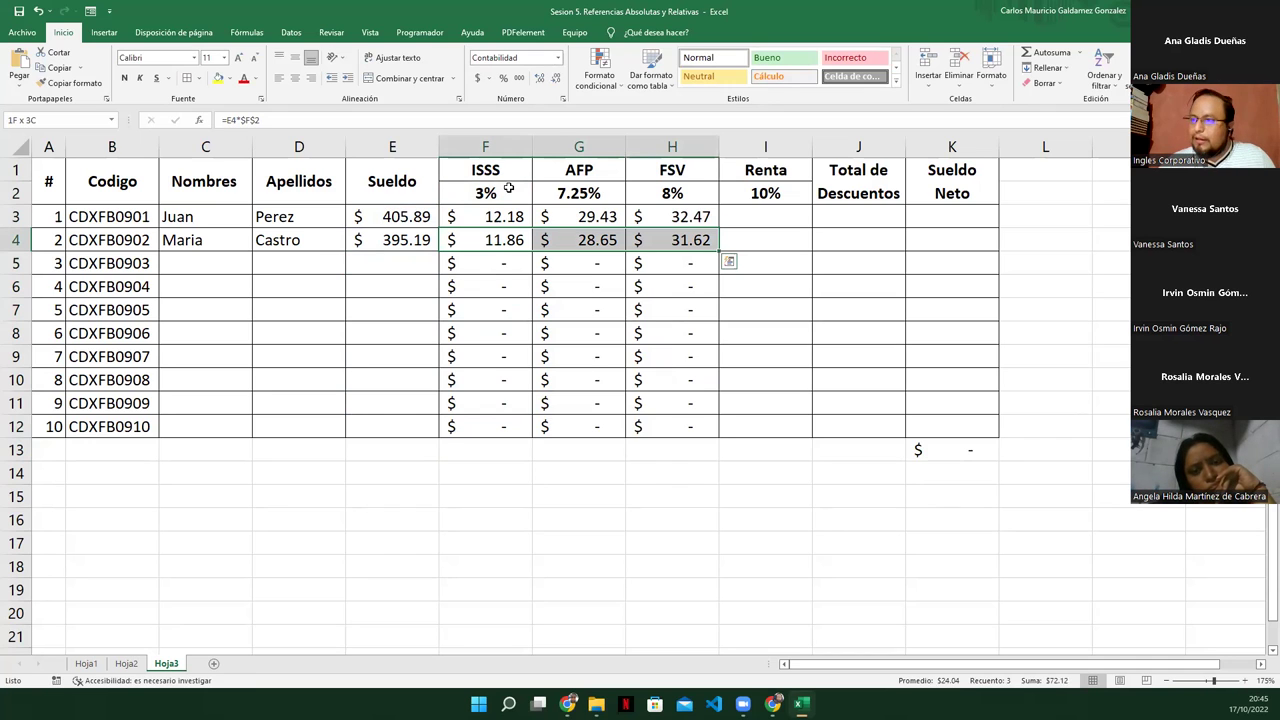
{"action": "left_click", "coordinate": [393, 243]}
{"action": "left_click_drag", "start_coordinate": [214, 244], "coordinate": [260, 241]}
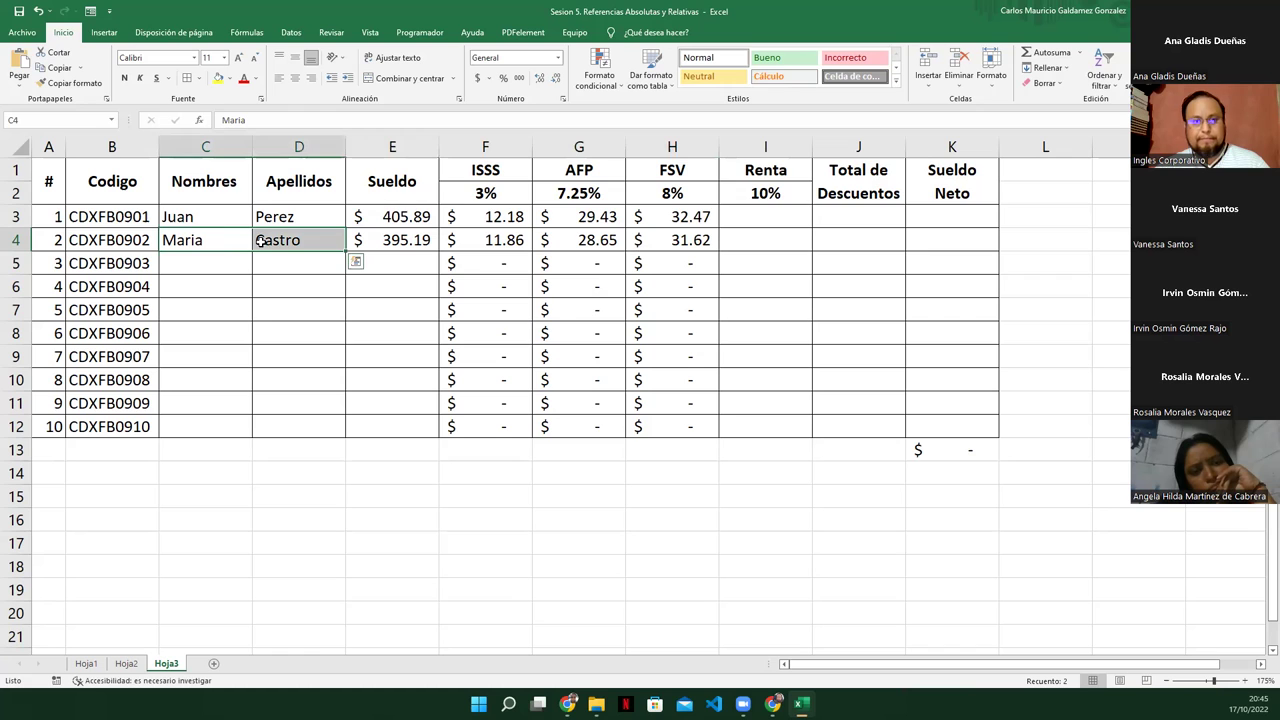
{"action": "left_click_drag", "start_coordinate": [508, 220], "coordinate": [665, 240]}
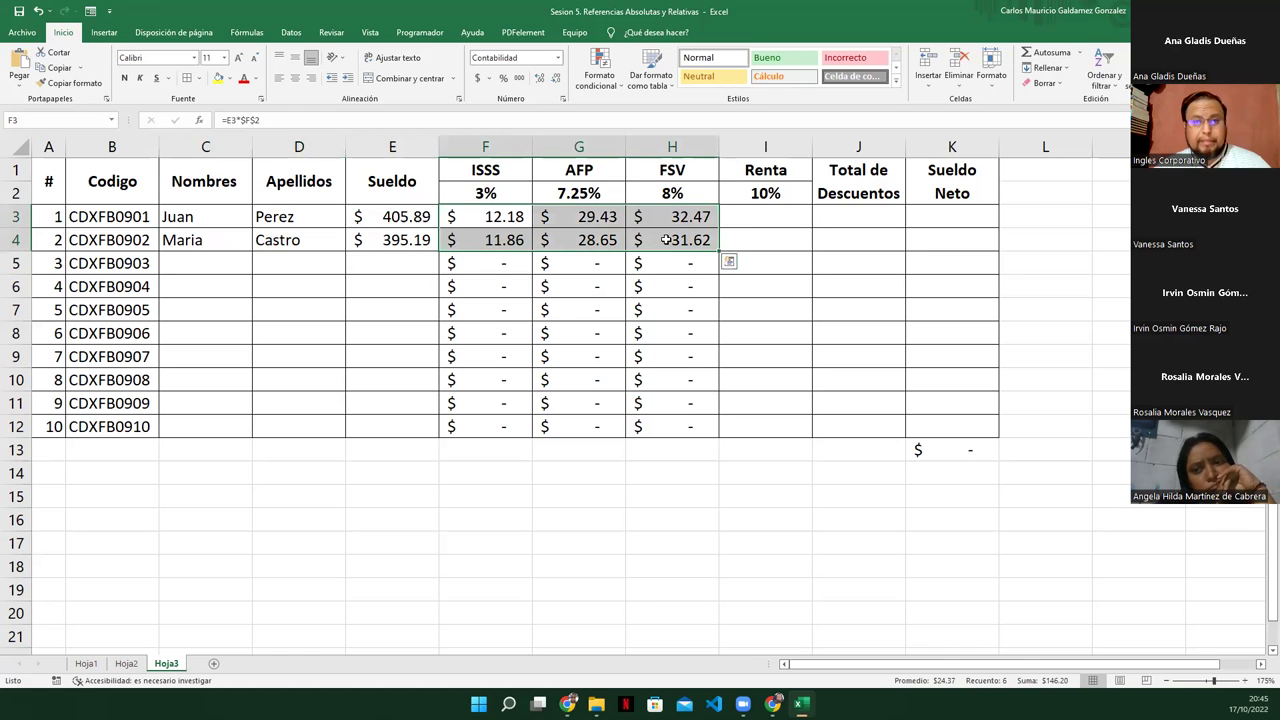
{"action": "left_click", "coordinate": [665, 240]}
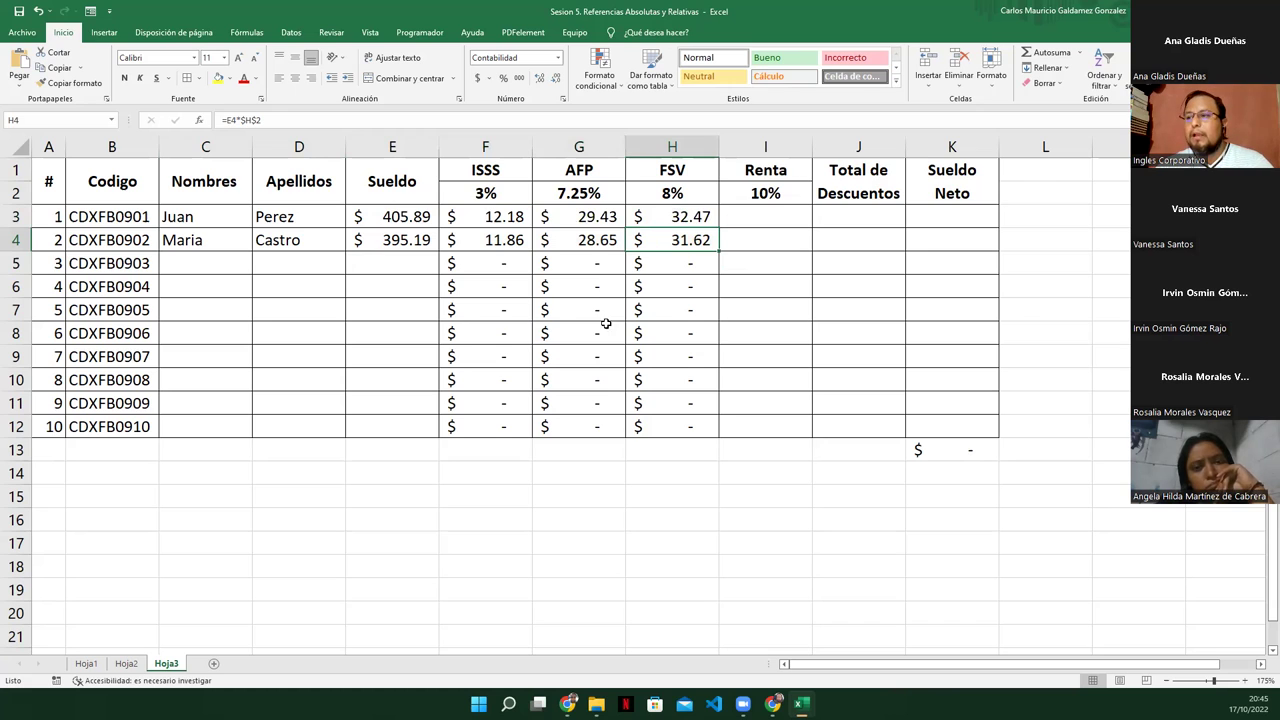
{"action": "left_click", "coordinate": [768, 212]}
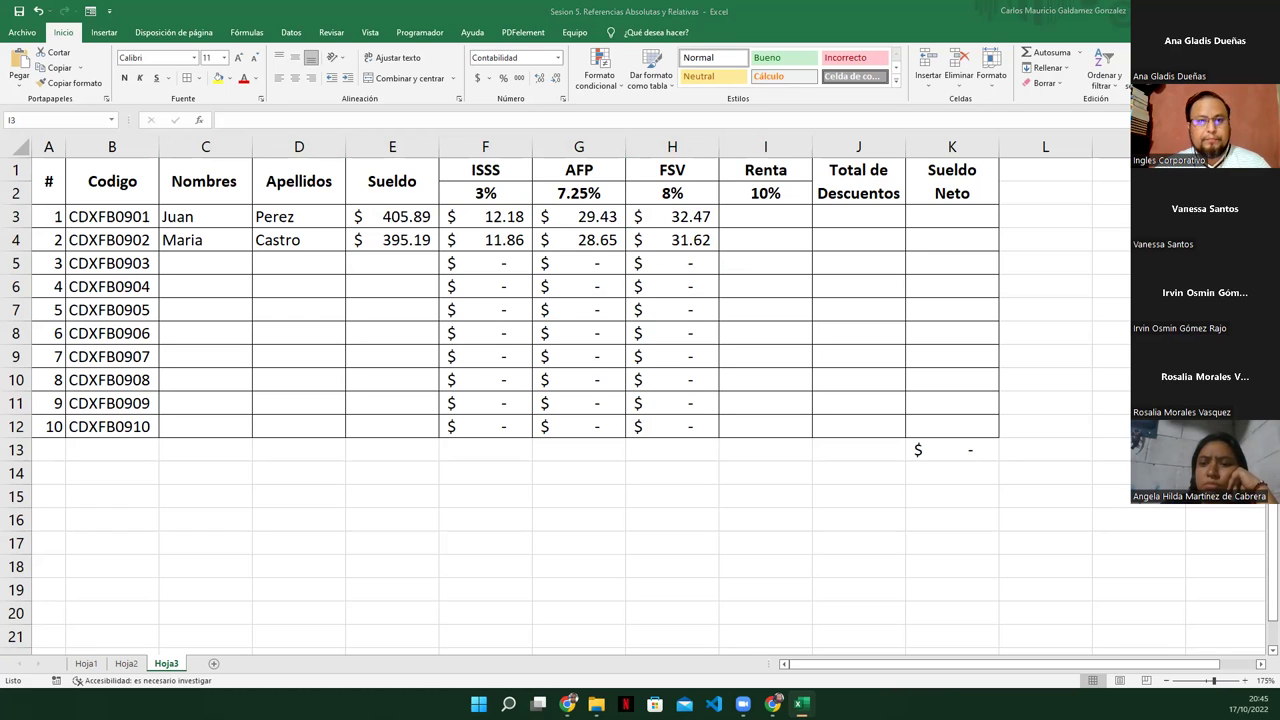
{"action": "left_click", "coordinate": [742, 218]}
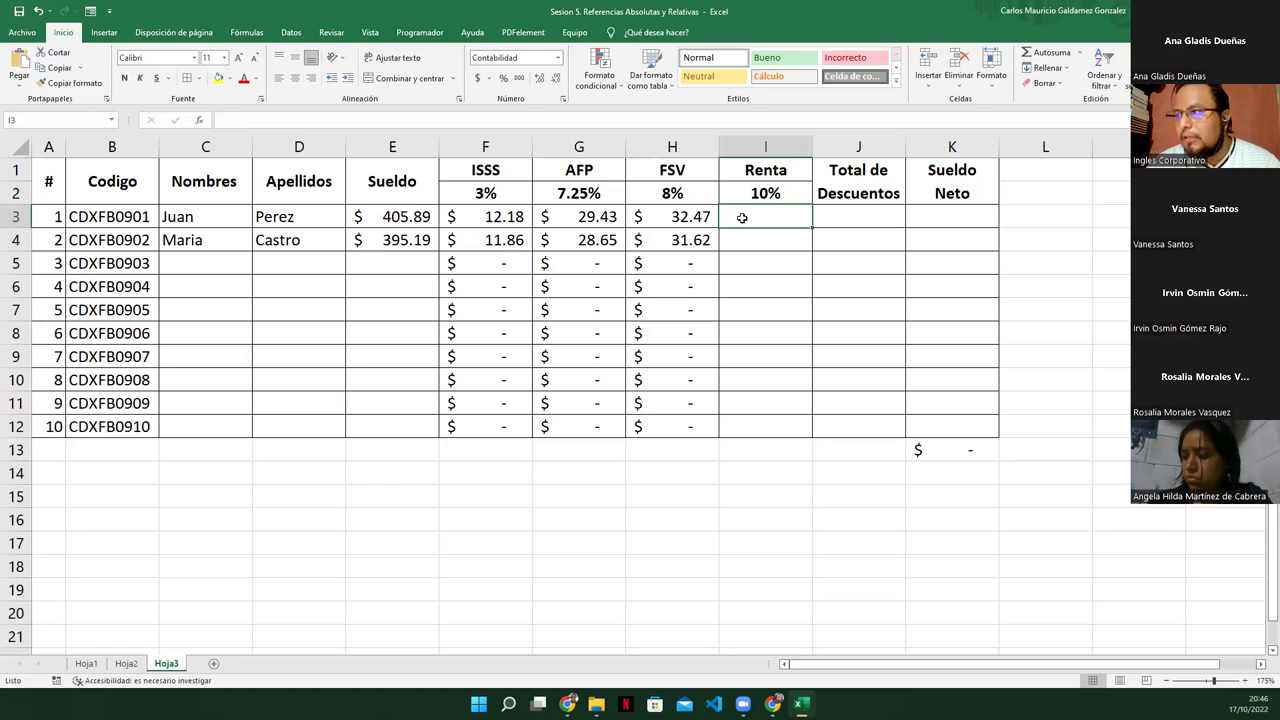
Type =SI( in Renta cell I3 to begin the IF formula
{"action": "type", "text": "="}
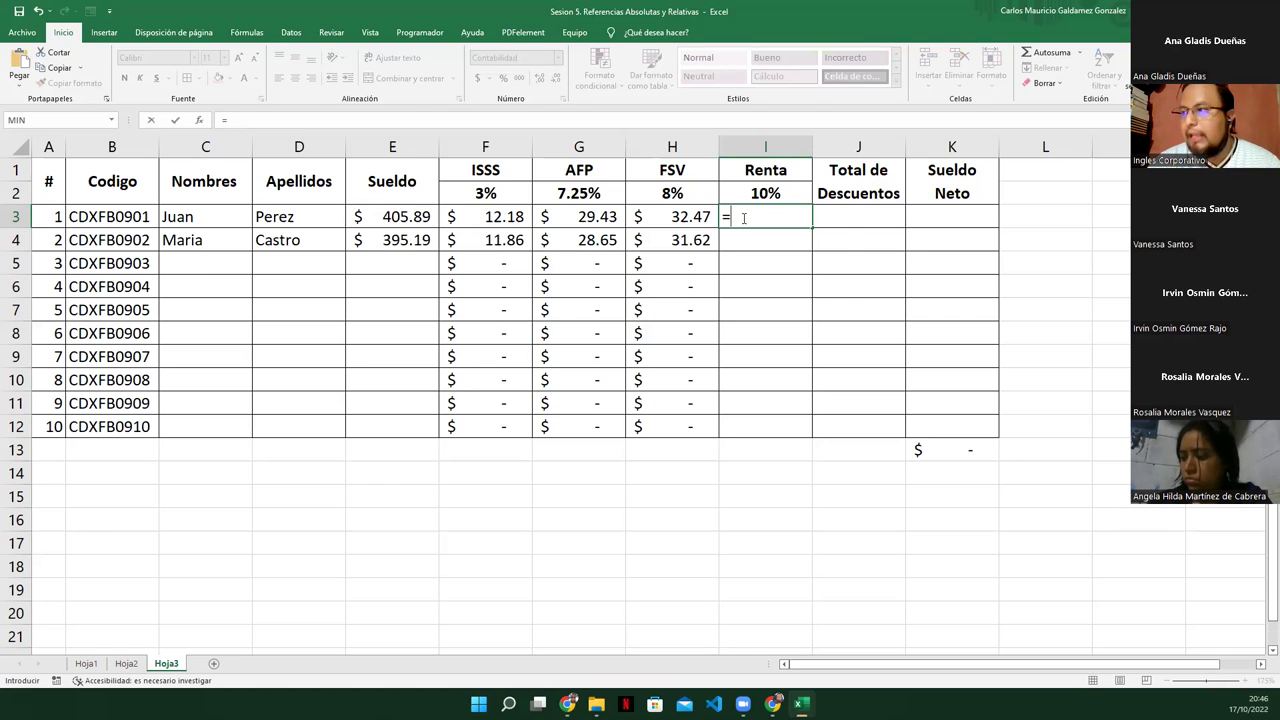
{"action": "type", "text": "SI("}
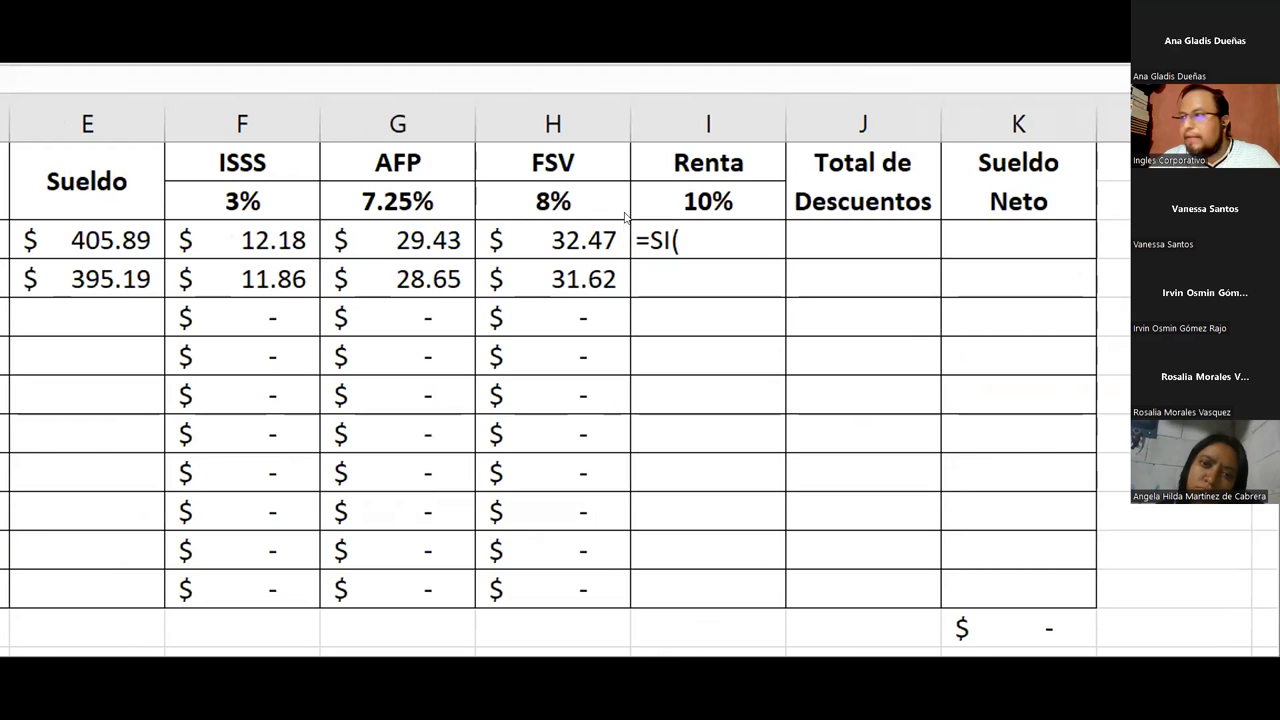
Reopen the I3 formula and insert the E3 reference so it reads =SI(E3
{"action": "left_click", "coordinate": [684, 238]}
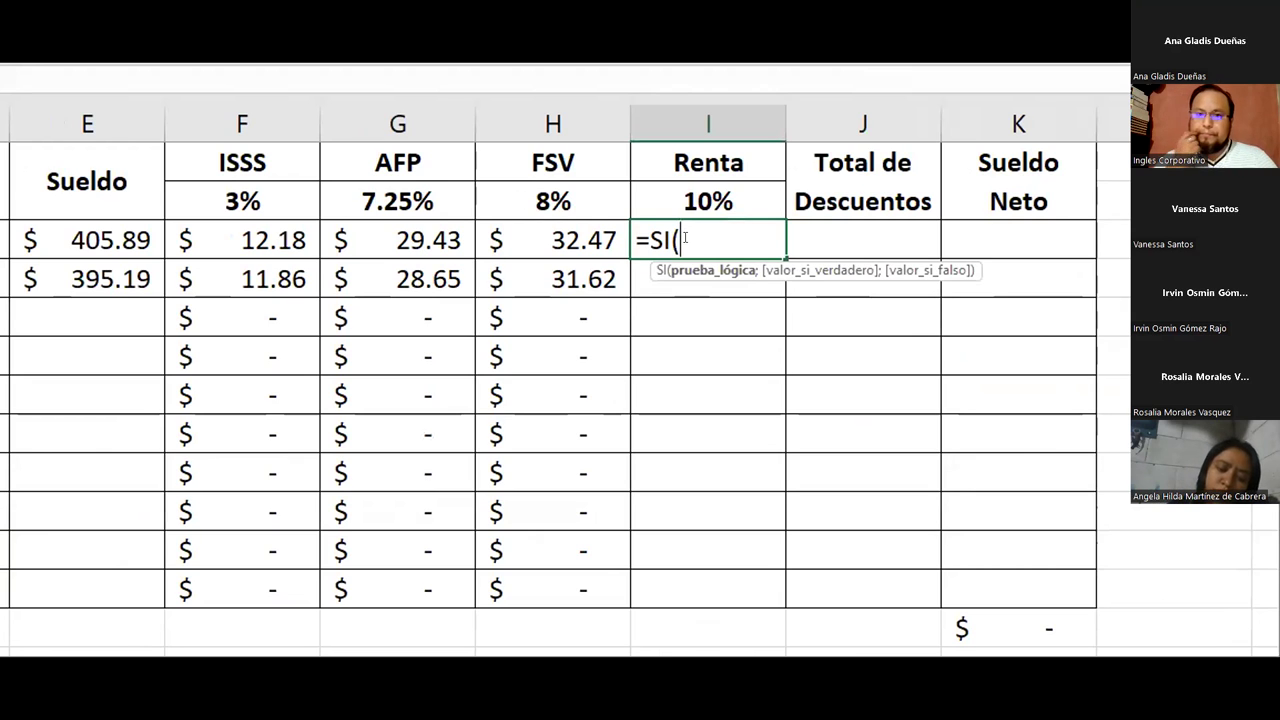
{"action": "key", "text": "Return"}
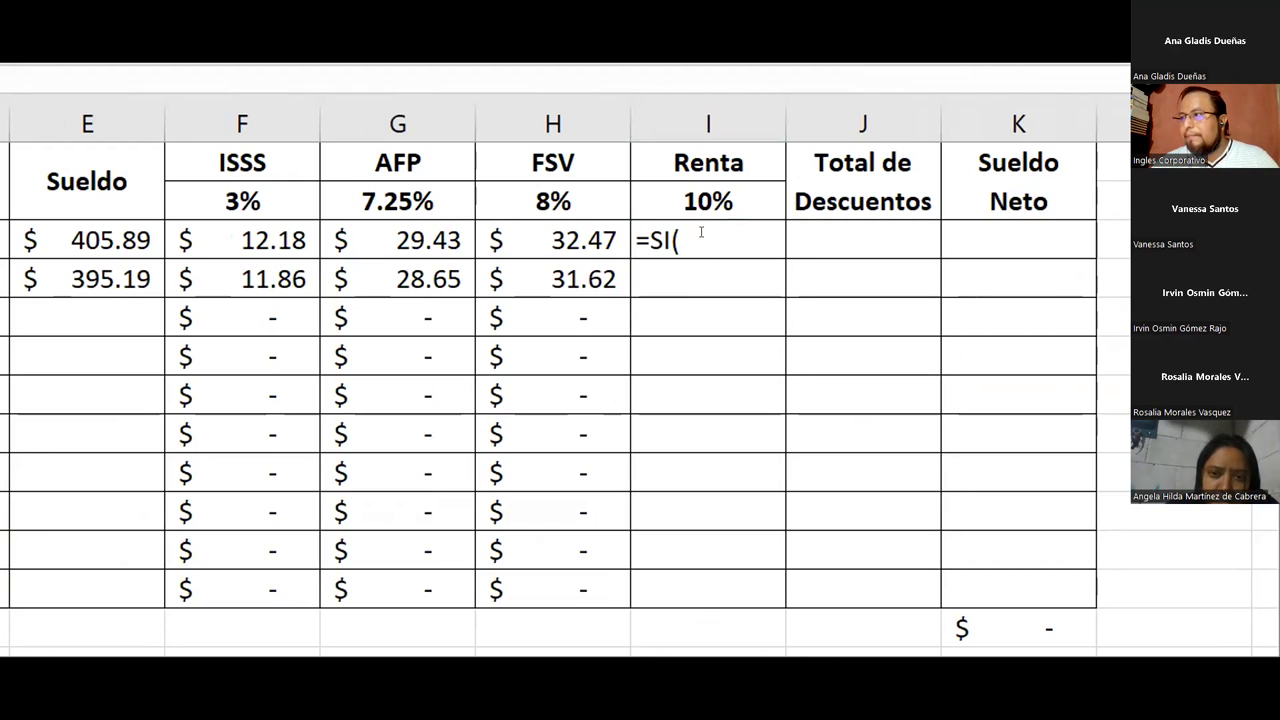
{"action": "double_click", "coordinate": [643, 242]}
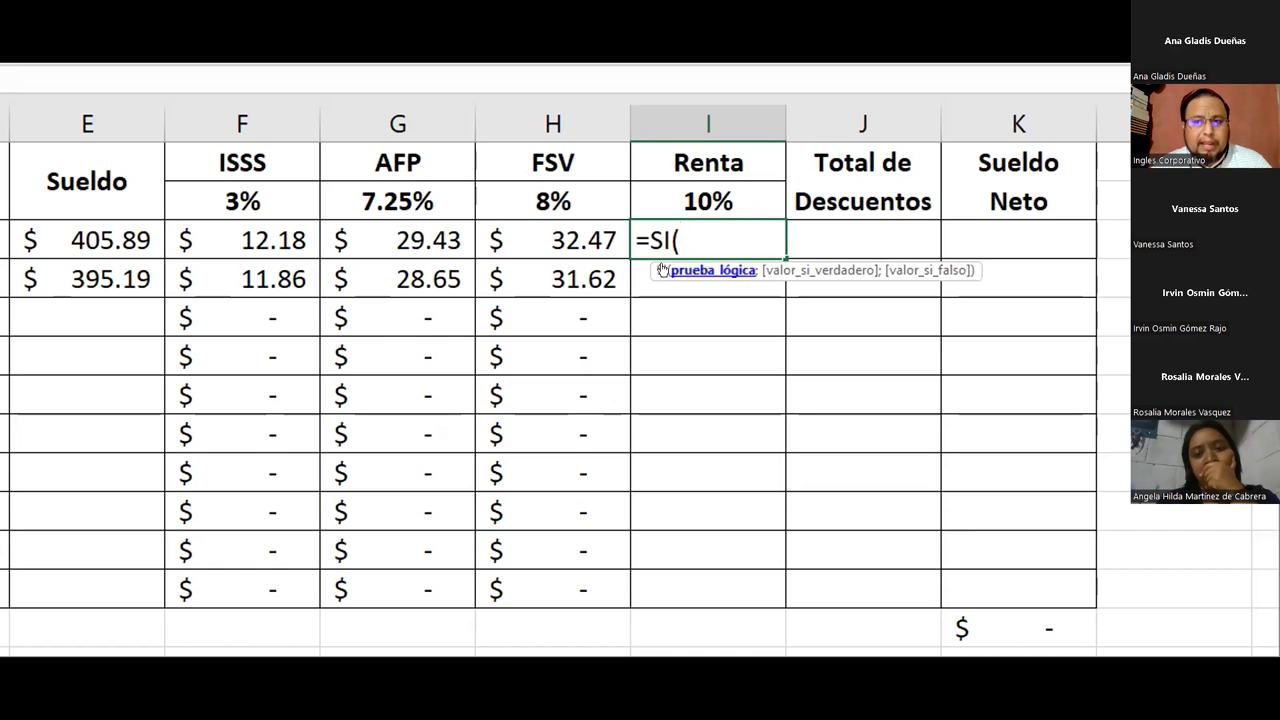
{"action": "key", "text": "alt+Tab"}
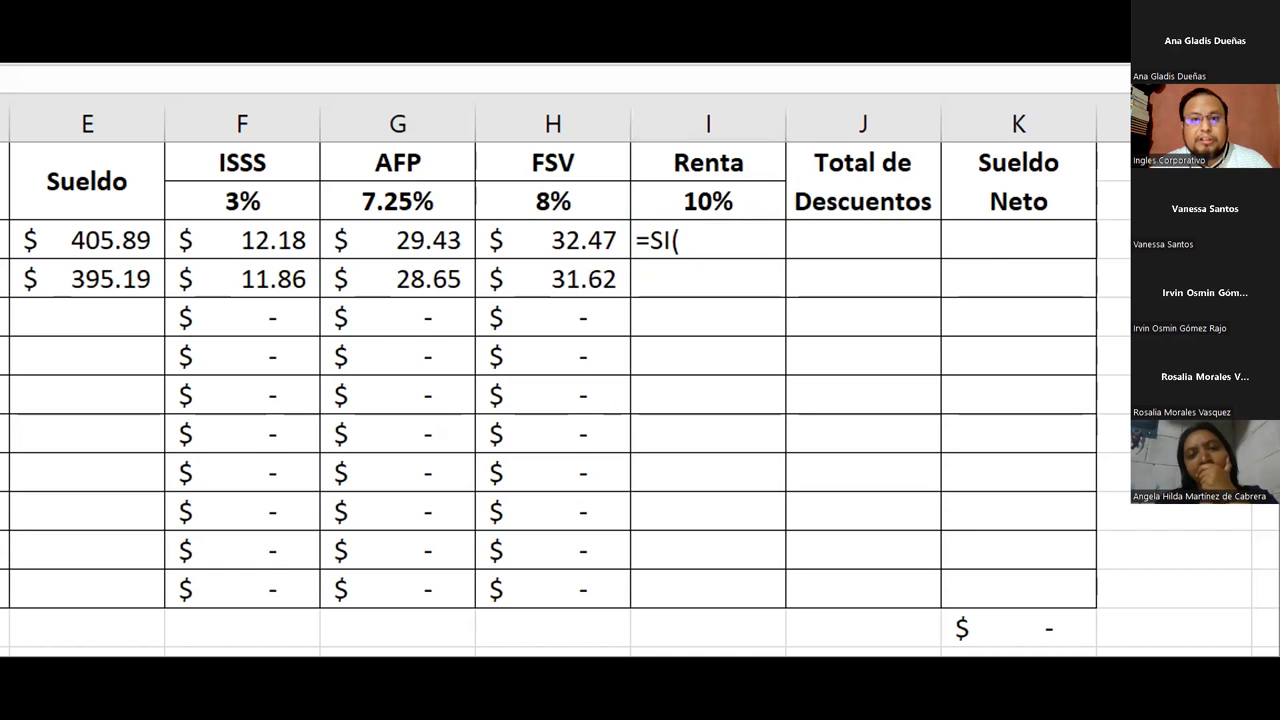
{"action": "left_click", "coordinate": [718, 237]}
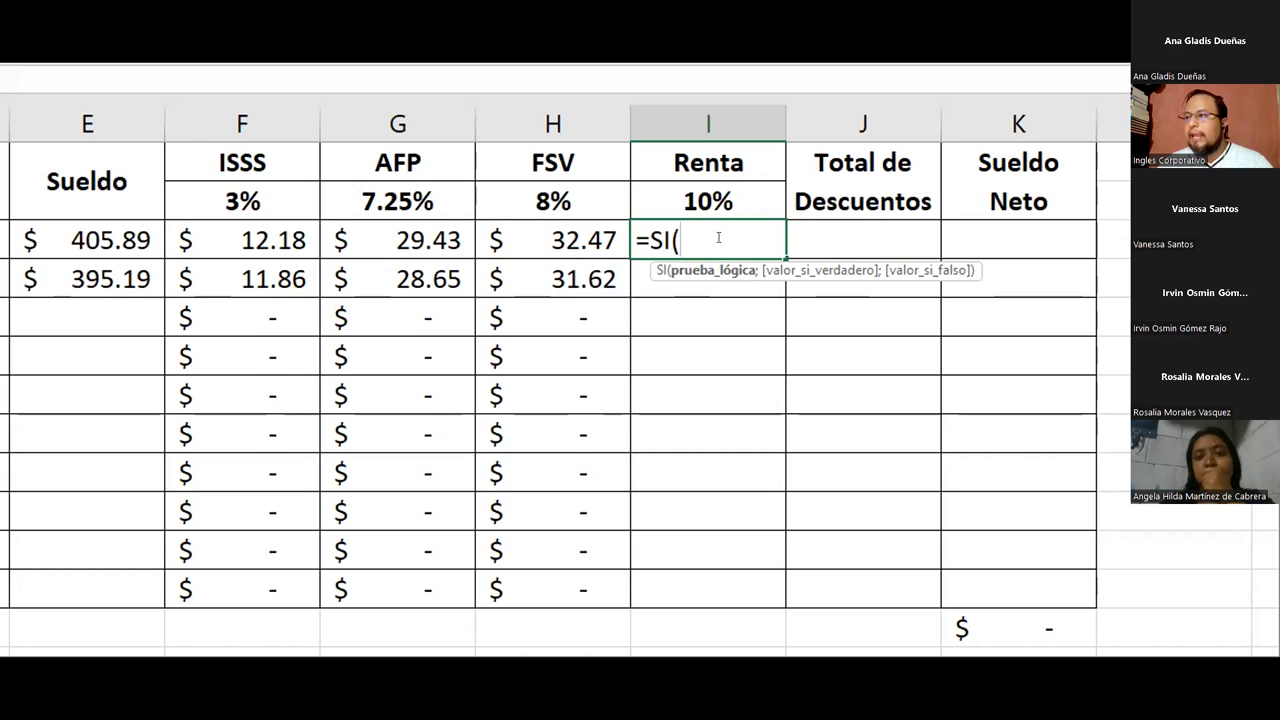
{"action": "left_click", "coordinate": [101, 232]}
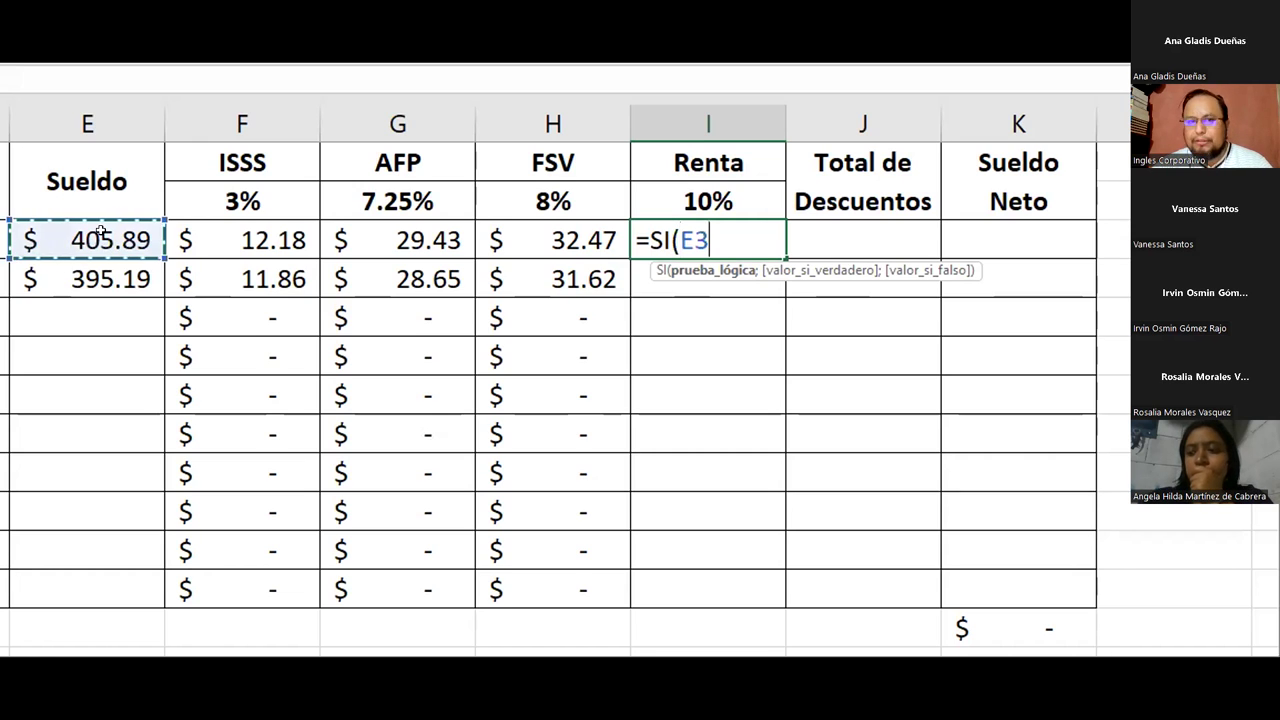
Add >=400 and a semicolon so I3 reads =SI(E3>=400;
{"action": "type", "text": ">="}
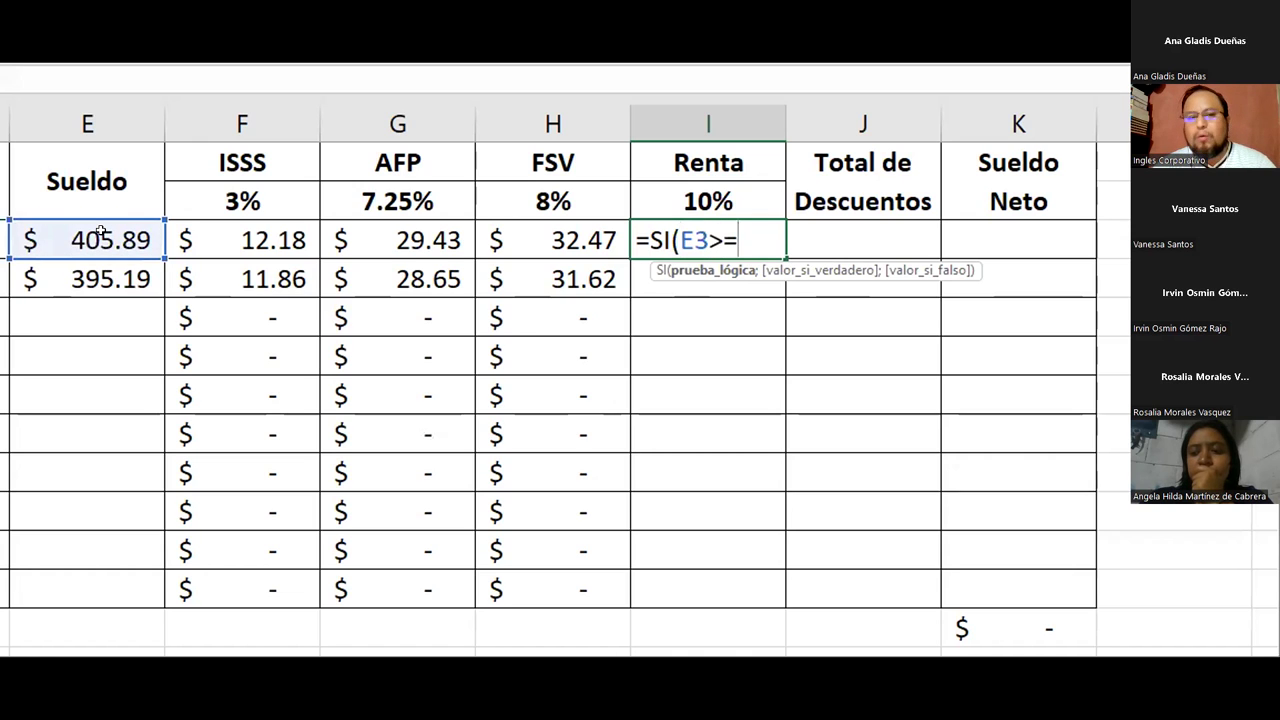
{"action": "type", "text": "400"}
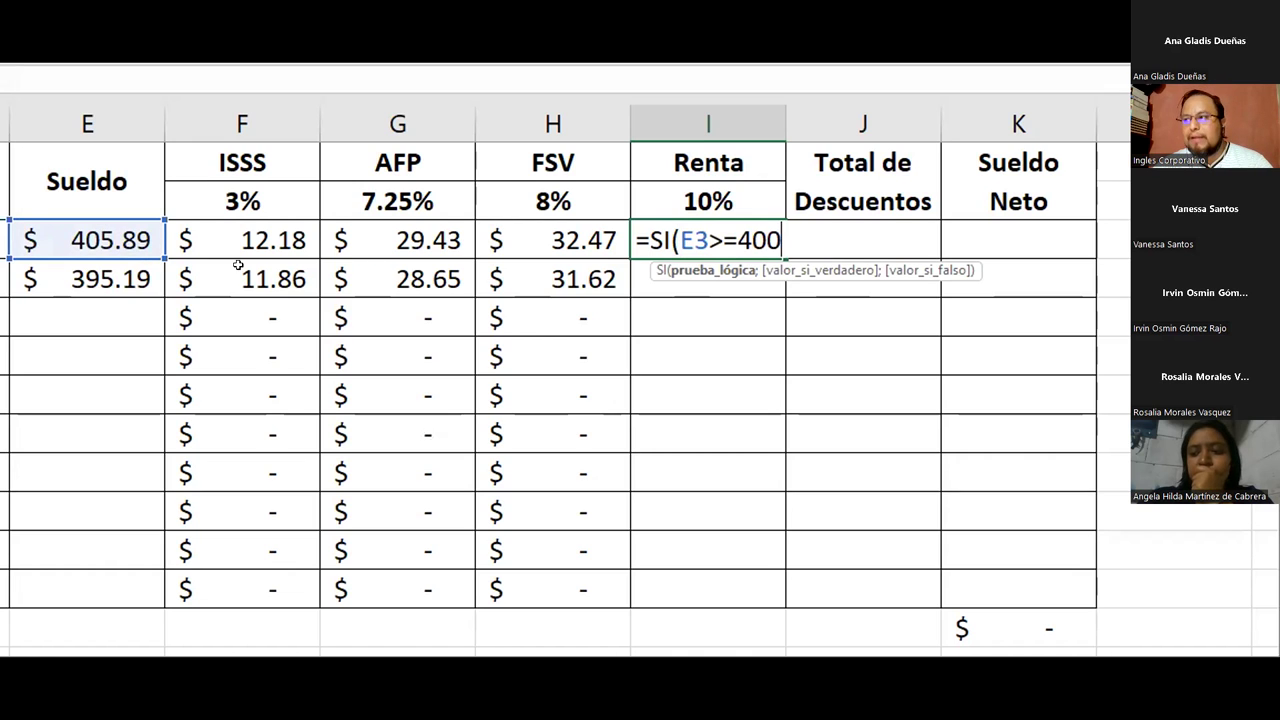
{"action": "double_click", "coordinate": [693, 240]}
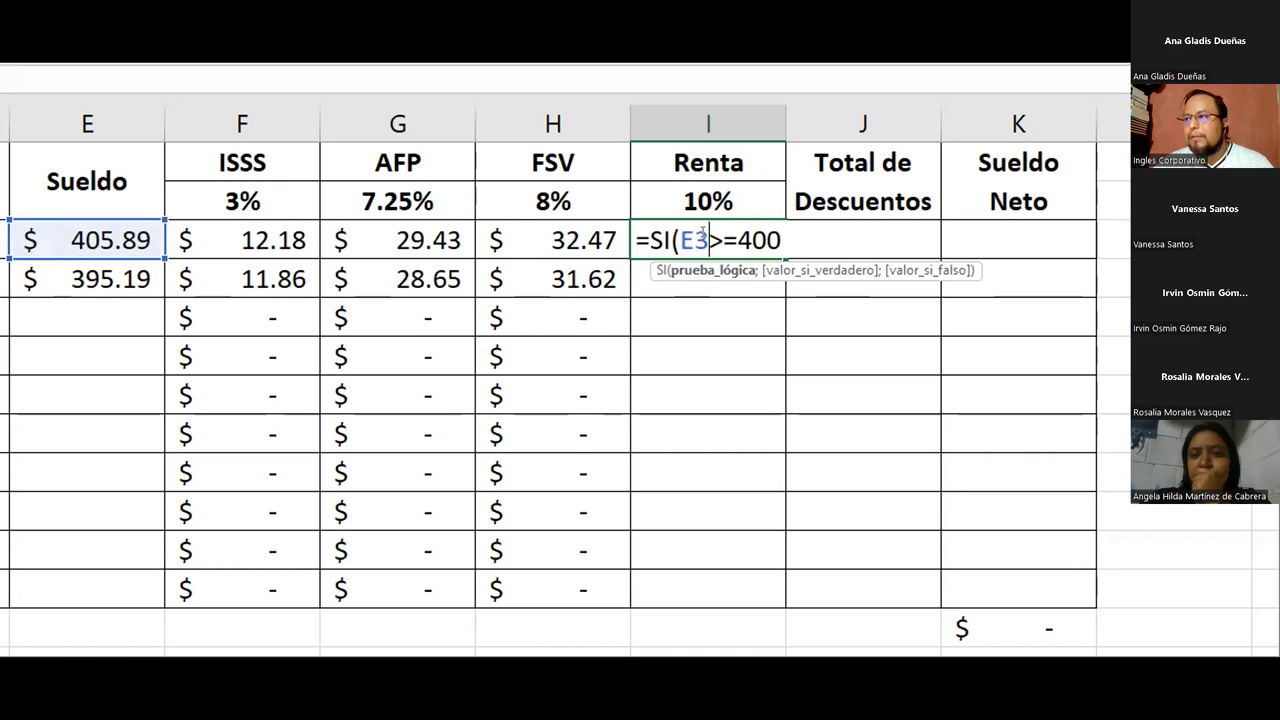
{"action": "left_click", "coordinate": [736, 240]}
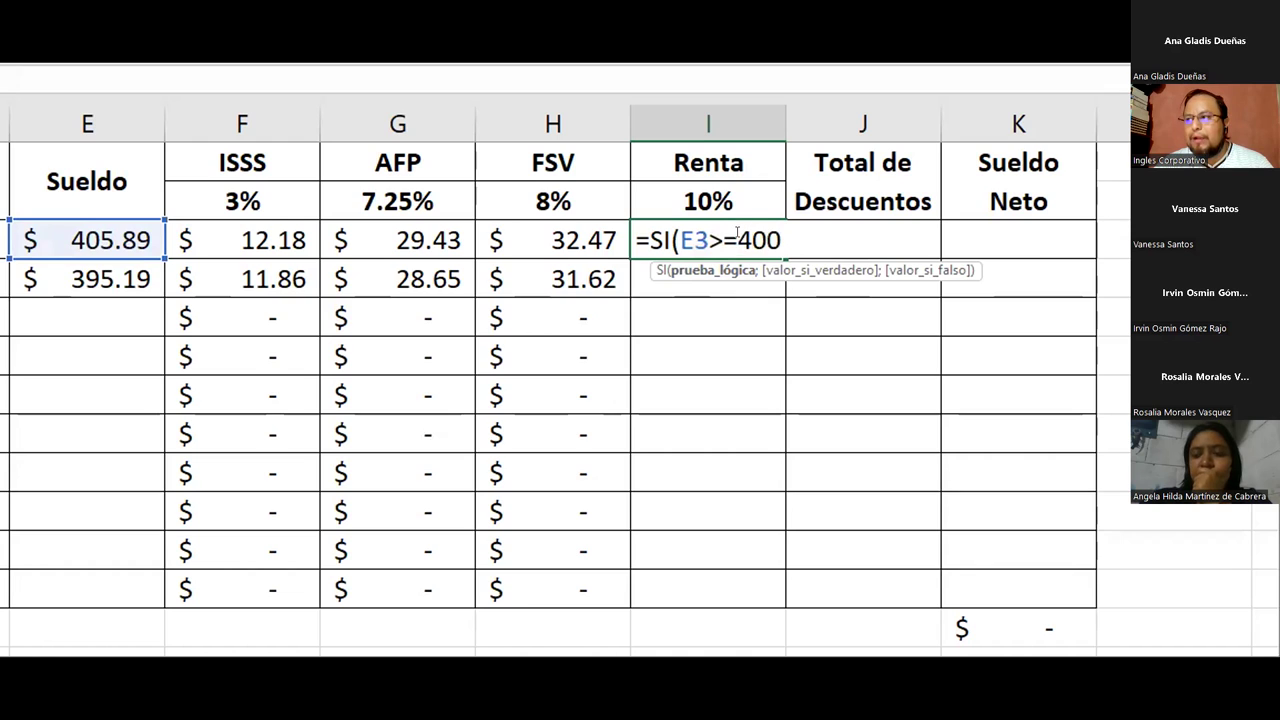
{"action": "left_click_drag", "start_coordinate": [738, 240], "coordinate": [765, 240]}
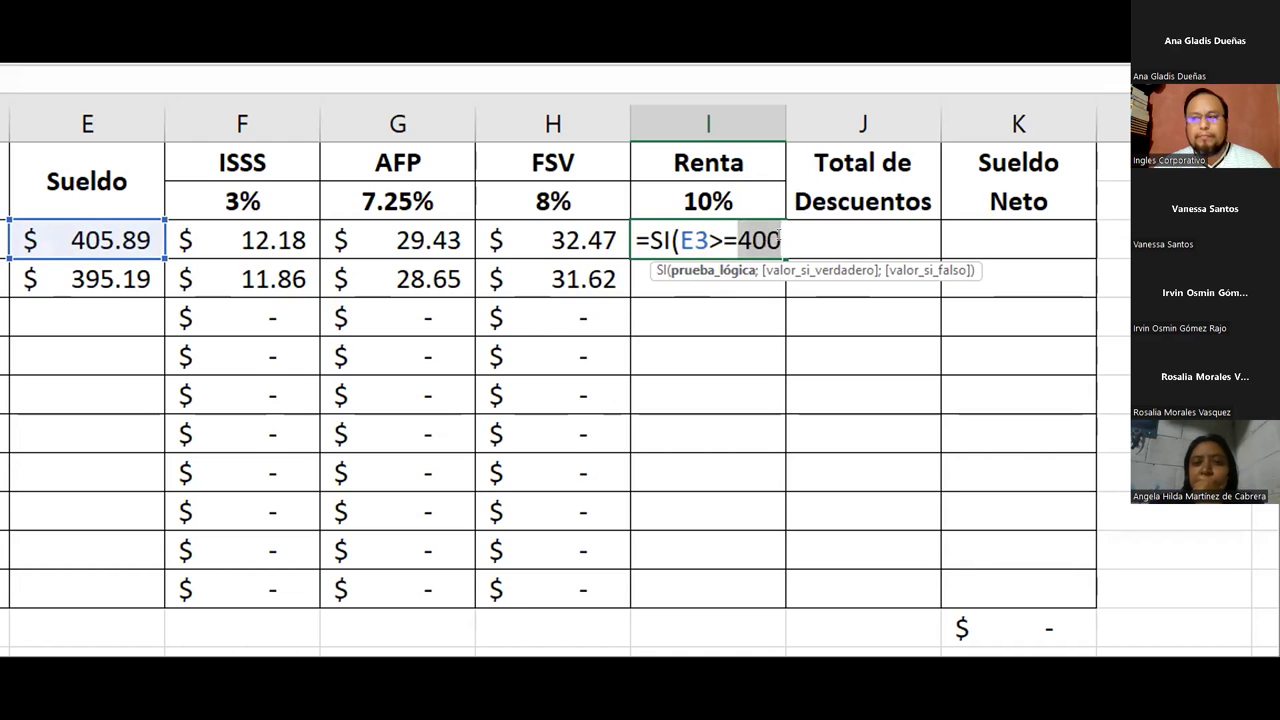
{"action": "left_click", "coordinate": [788, 238]}
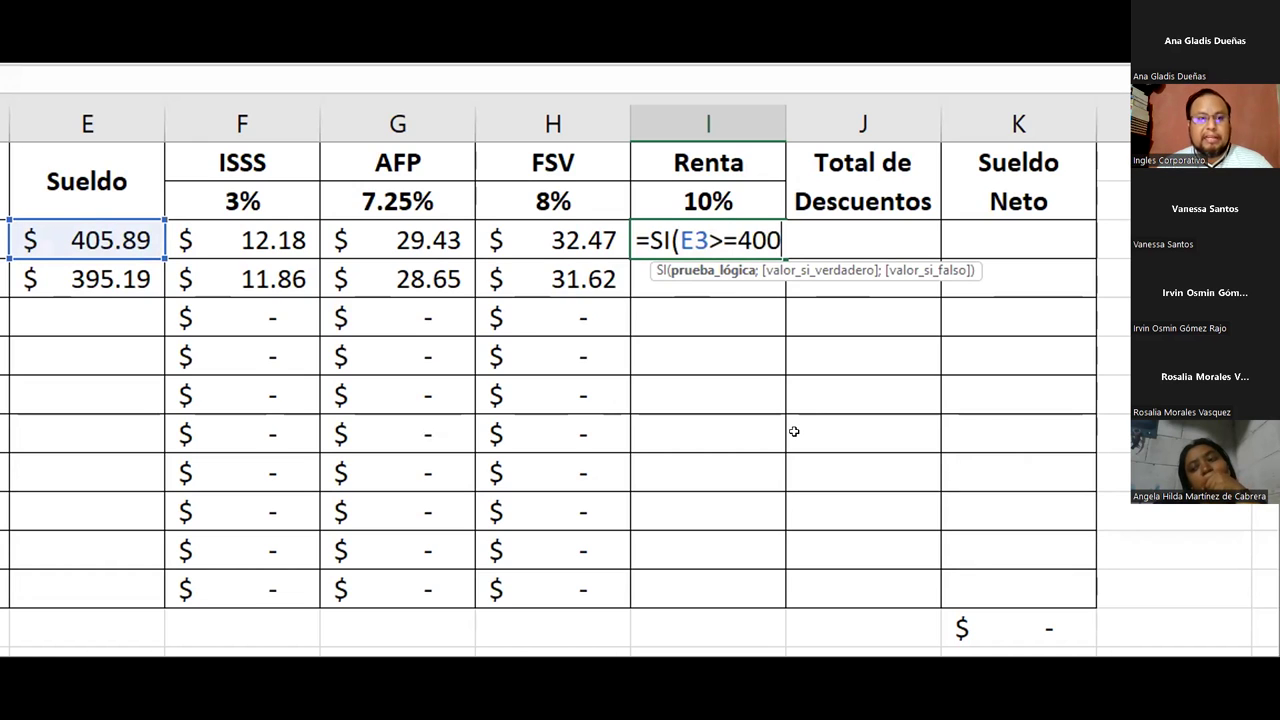
{"action": "type", "text": ";"}
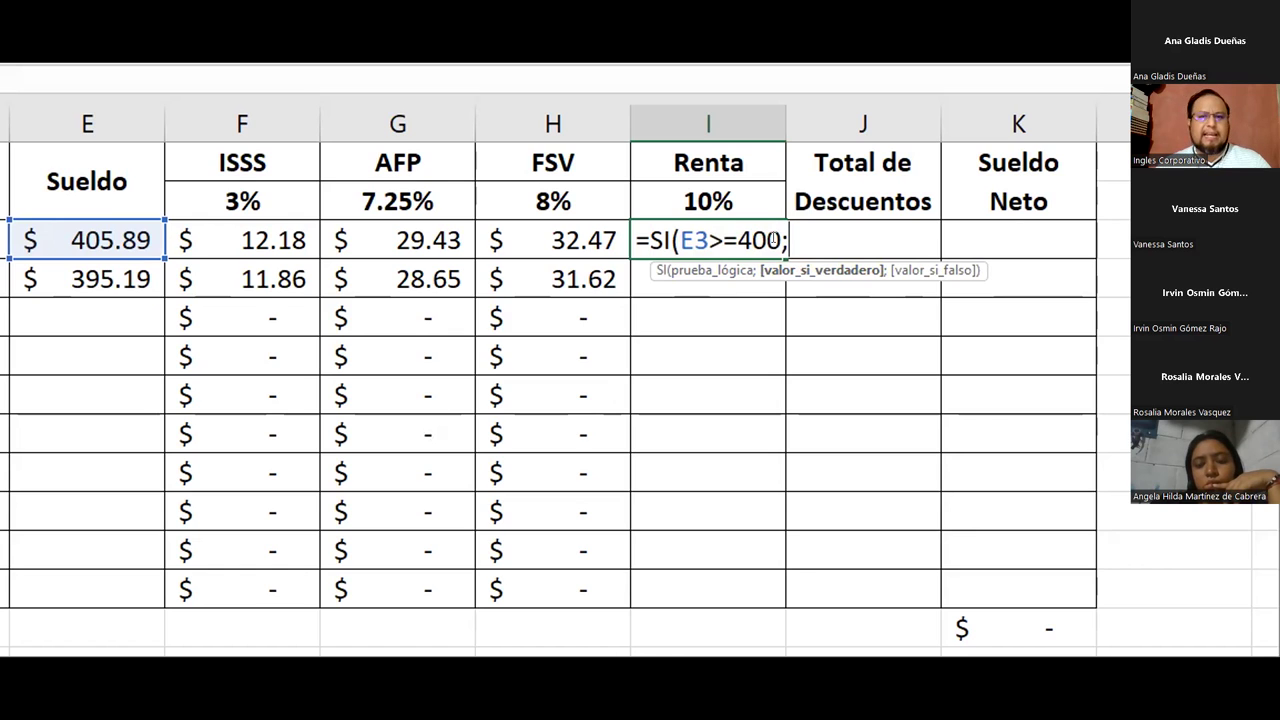
Complete I3 as =SI(E3>=400;E3*$I$2;0) and confirm it
{"action": "left_click", "coordinate": [97, 229]}
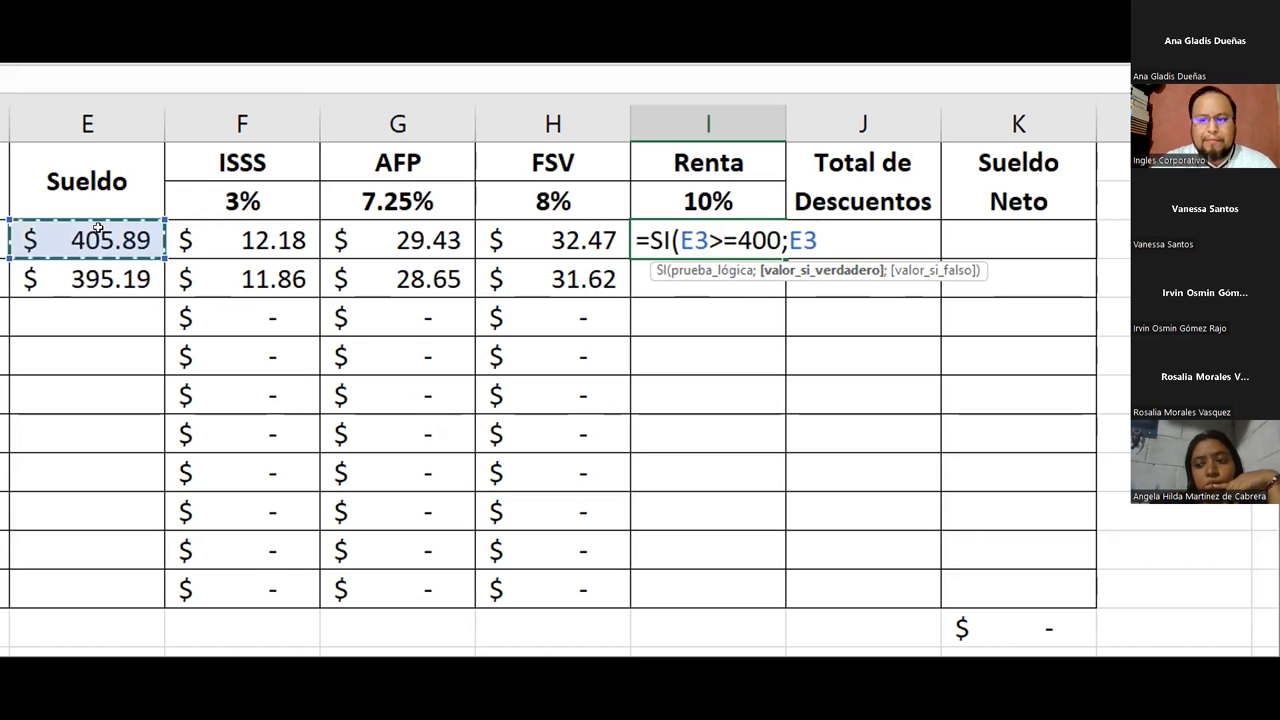
{"action": "type", "text": "*"}
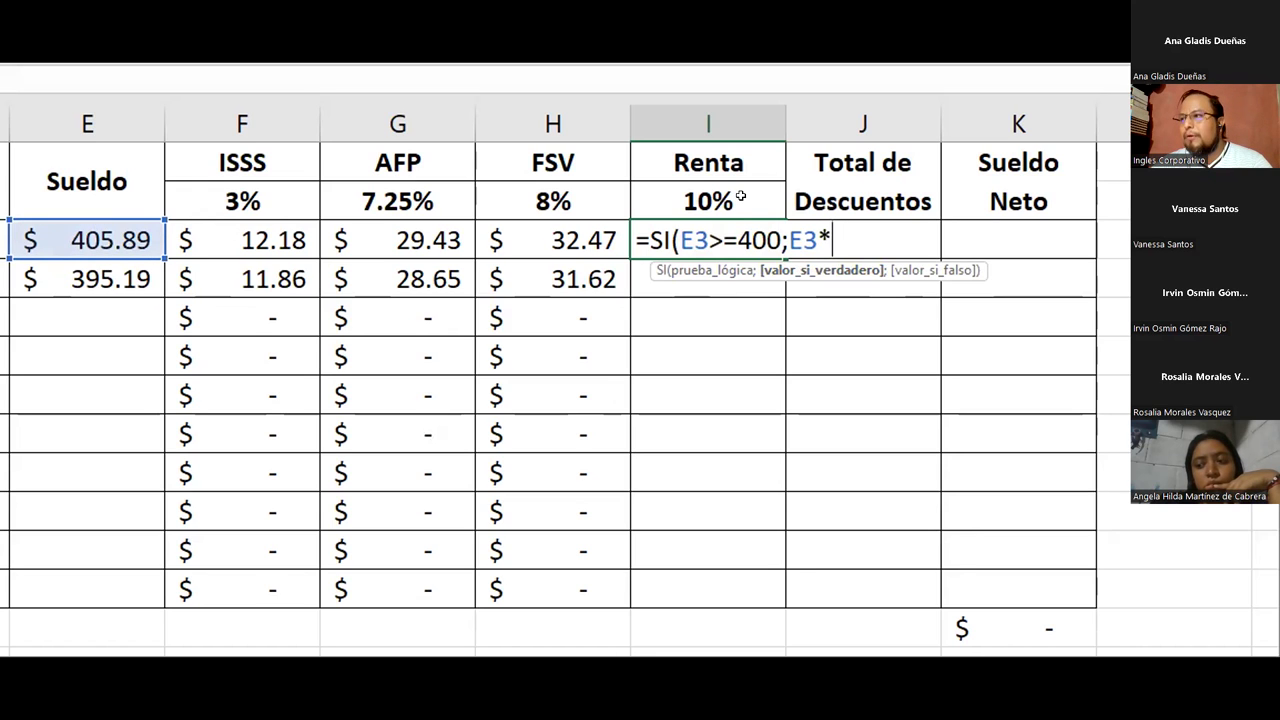
{"action": "left_click", "coordinate": [736, 197]}
{"action": "key", "text": "F4"}
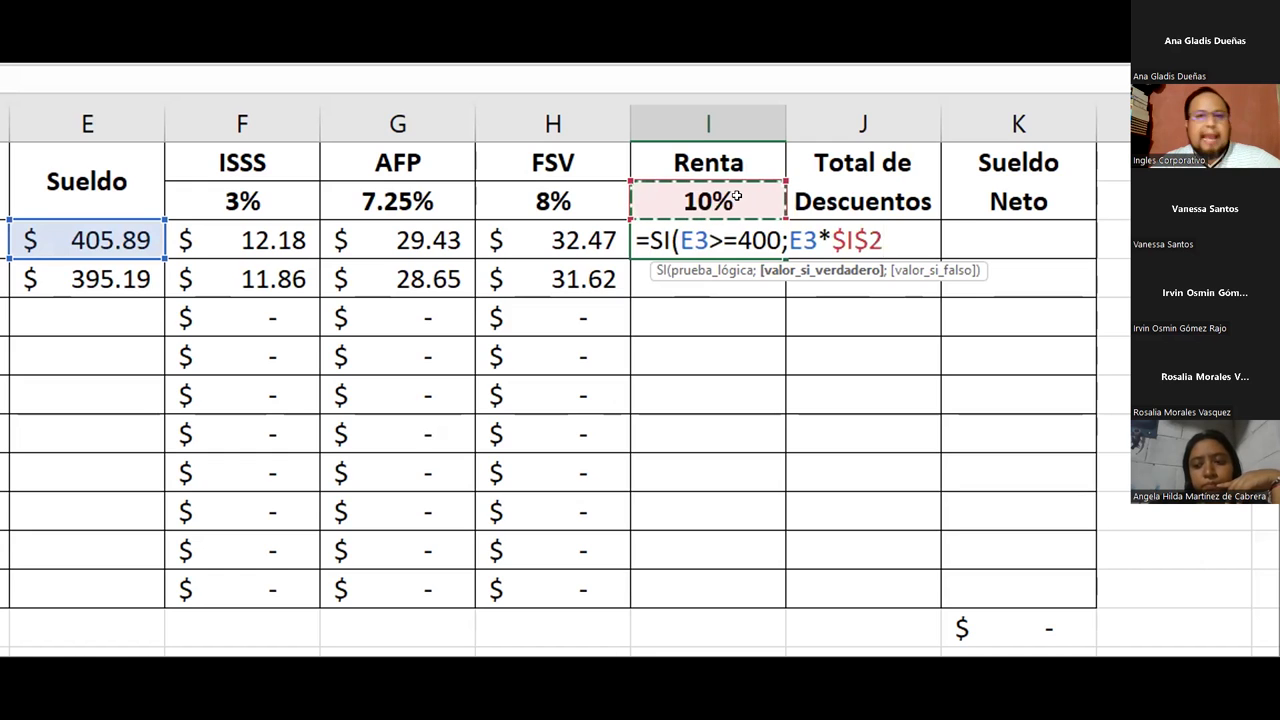
{"action": "left_click_drag", "start_coordinate": [789, 240], "coordinate": [884, 238]}
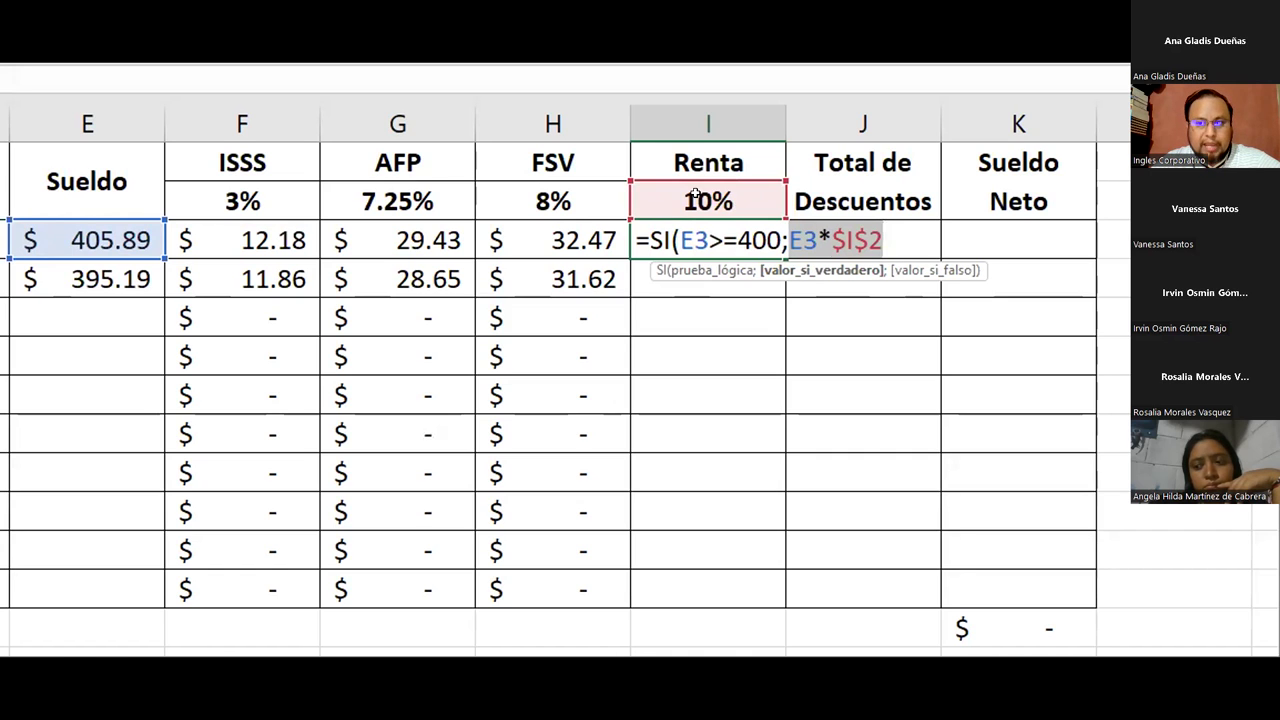
{"action": "left_click", "coordinate": [876, 240]}
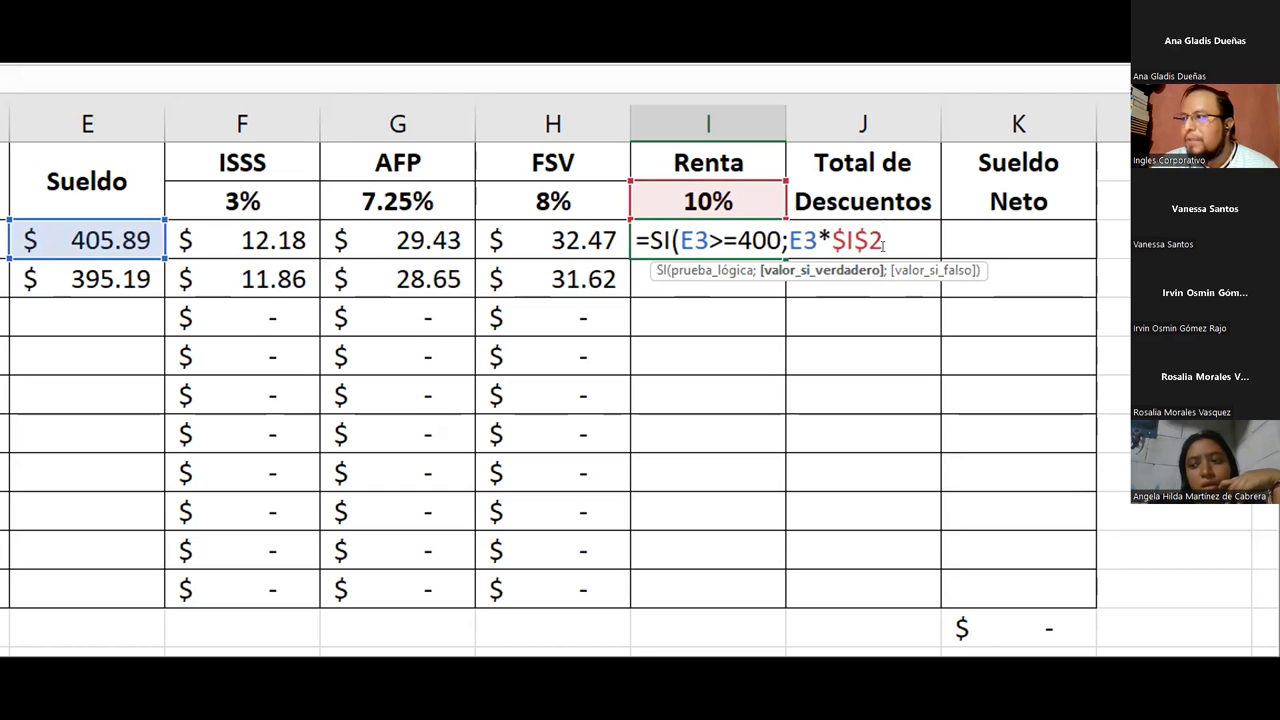
{"action": "type", "text": ";"}
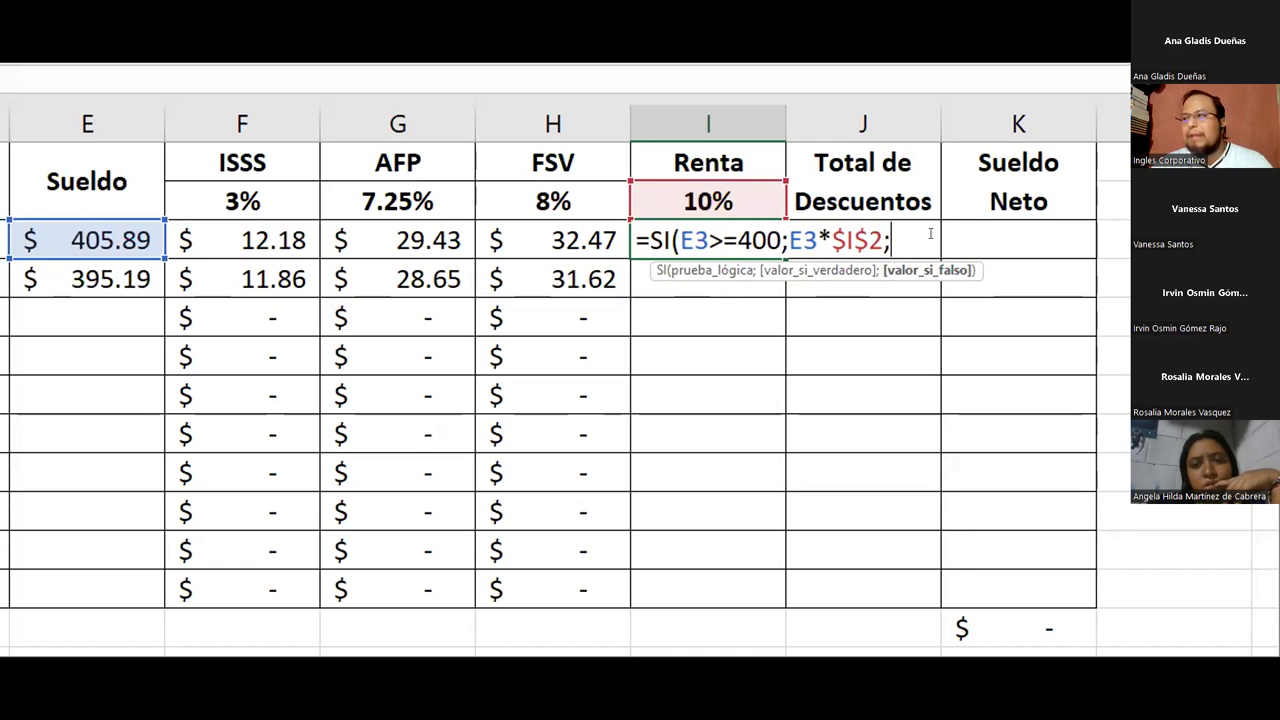
{"action": "type", "text": "0"}
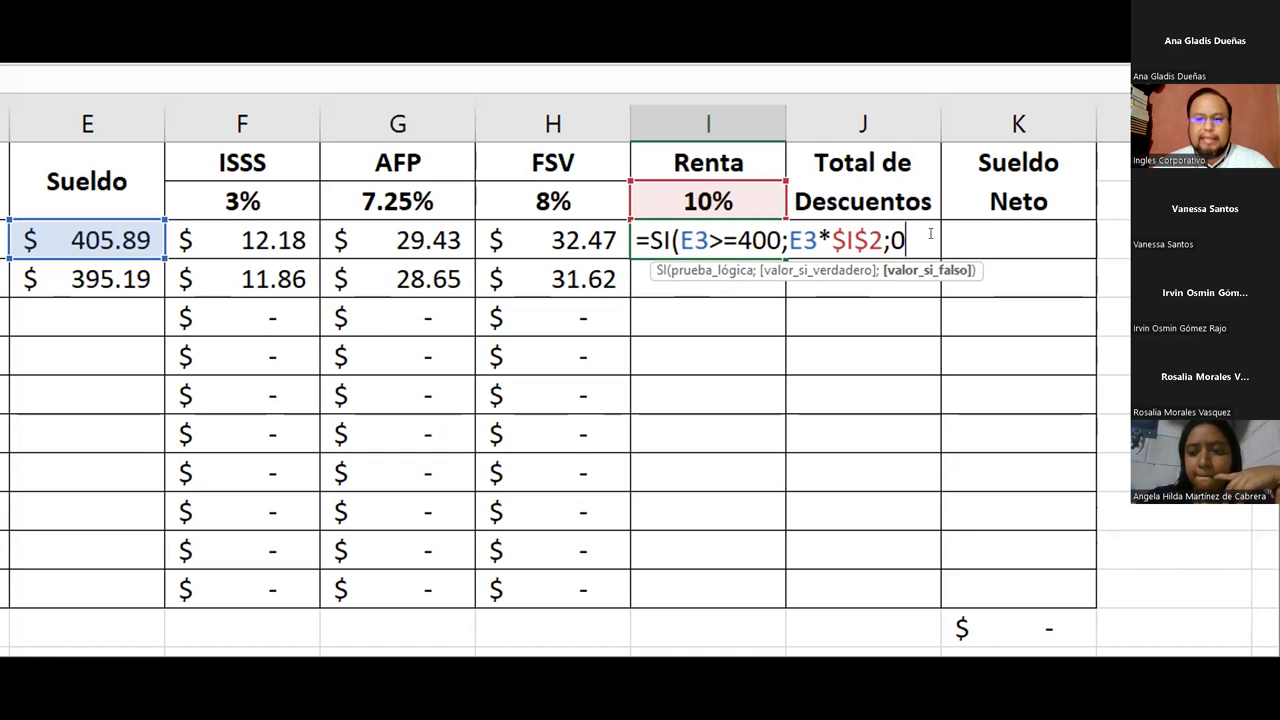
{"action": "type", "text": ")"}
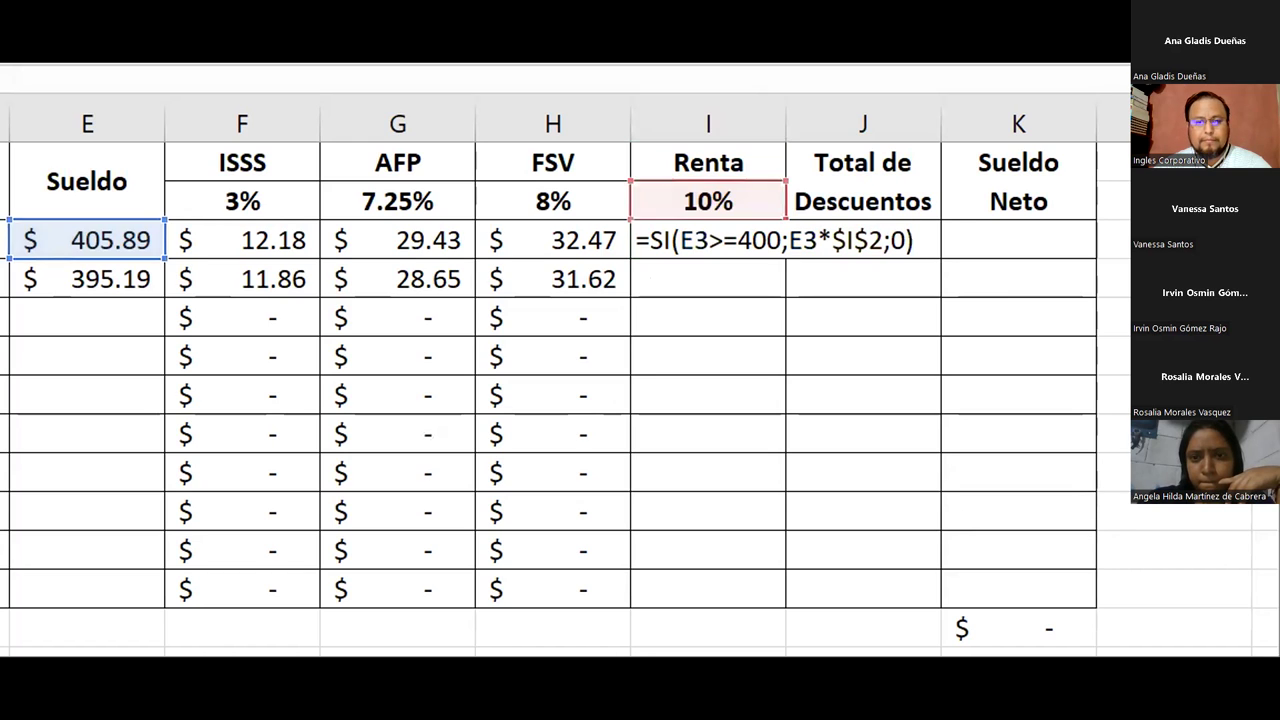
{"action": "key", "text": "Return"}
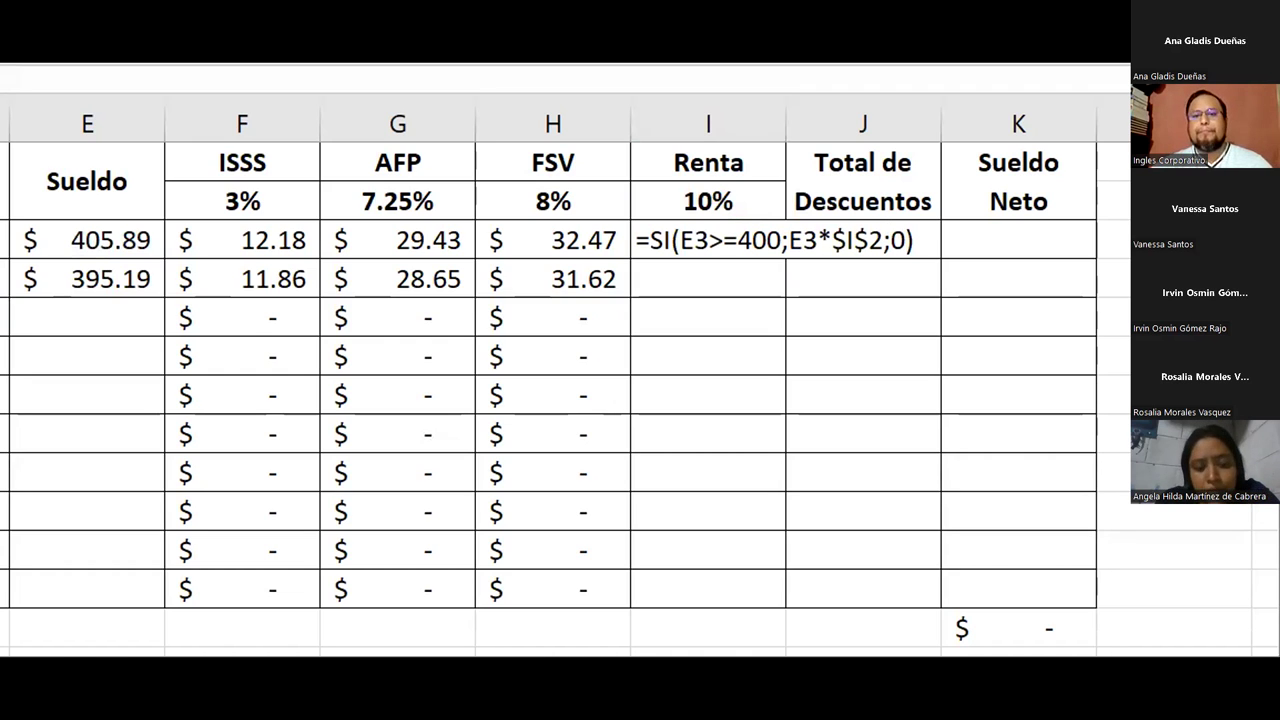
Reopen I3's =SI(E3>=400;E3*$I$2;0) formula to check its references
{"action": "double_click", "coordinate": [900, 239]}
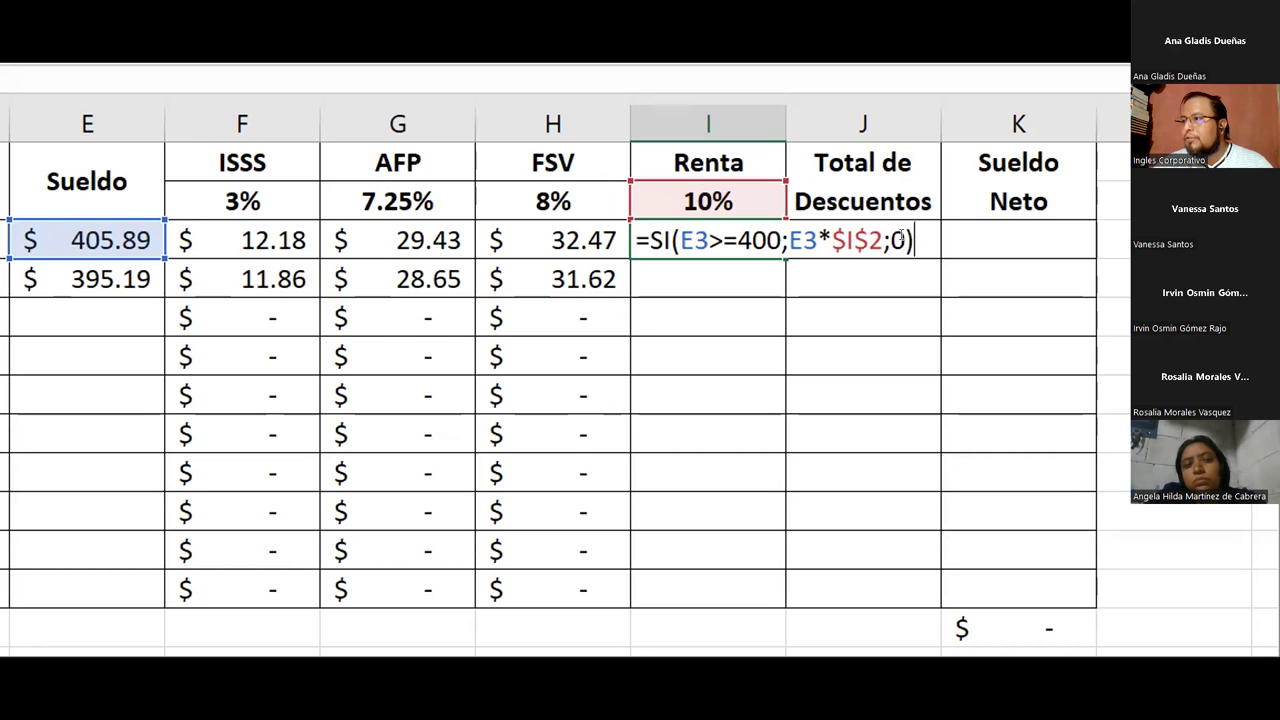
{"action": "key", "text": "Return"}
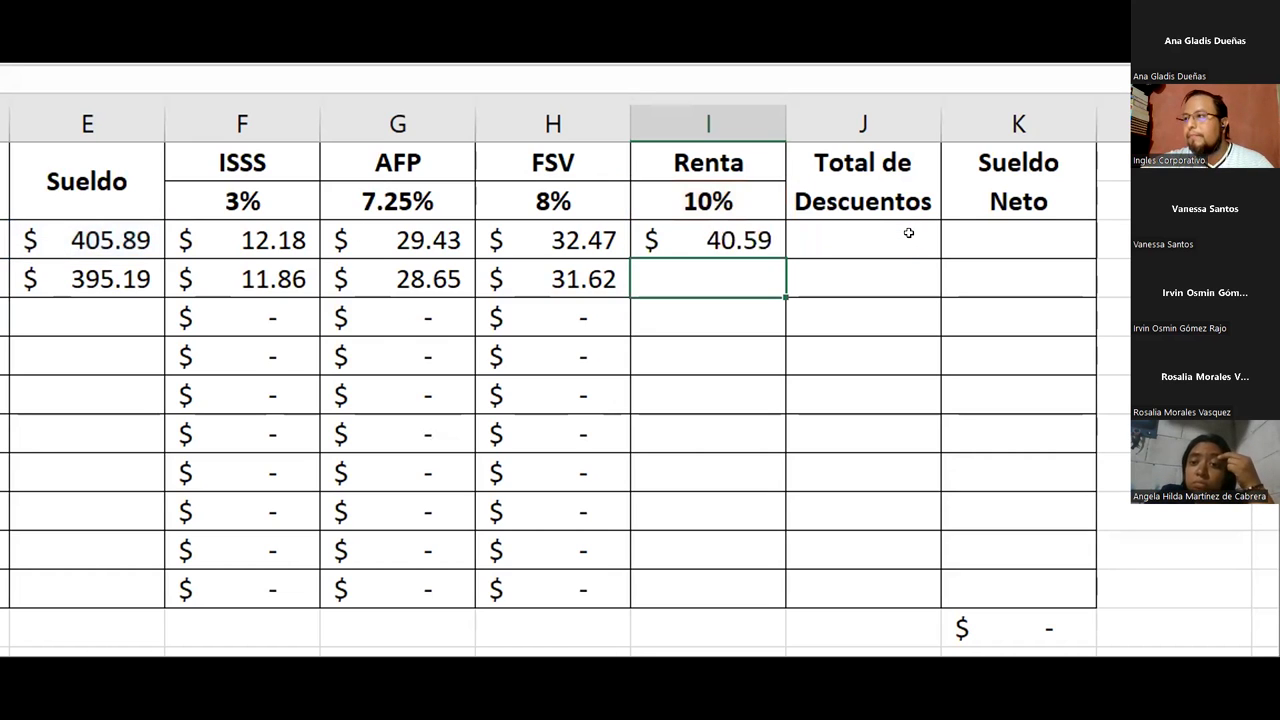
{"action": "left_click", "coordinate": [702, 236]}
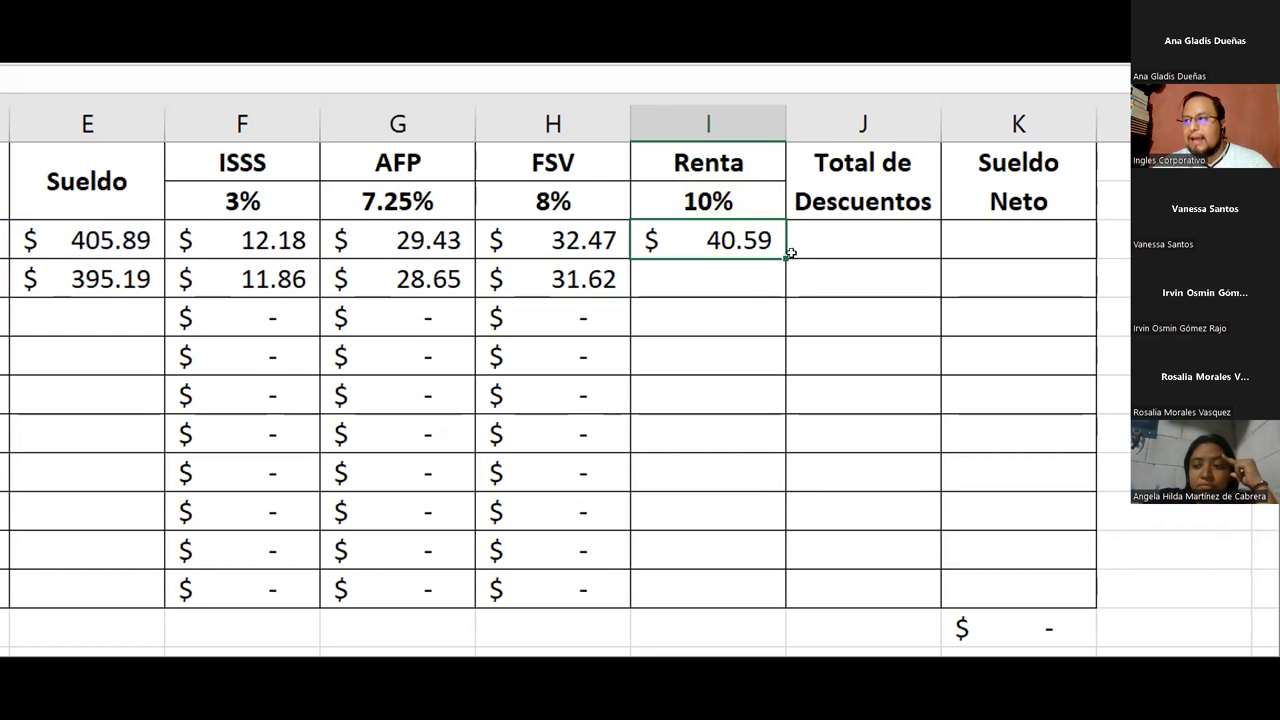
{"action": "left_click", "coordinate": [117, 279]}
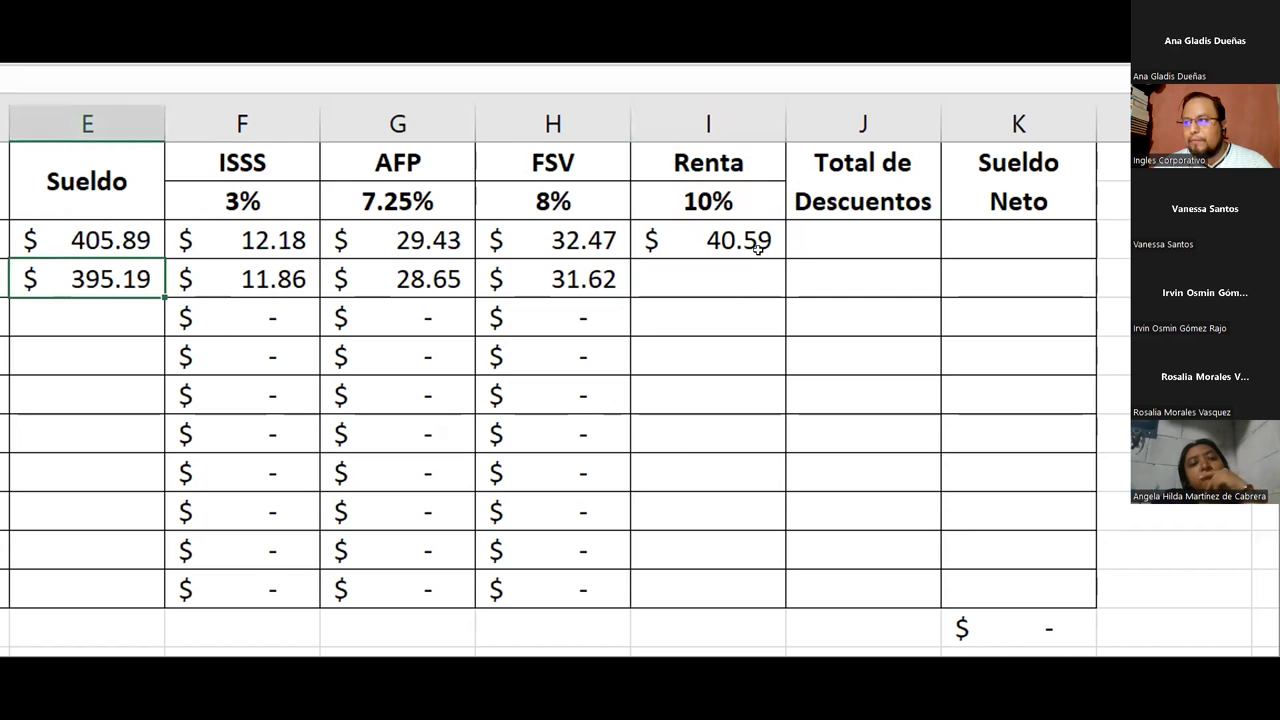
{"action": "left_click", "coordinate": [785, 253]}
{"action": "left_click_drag", "start_coordinate": [777, 257], "coordinate": [754, 589]}
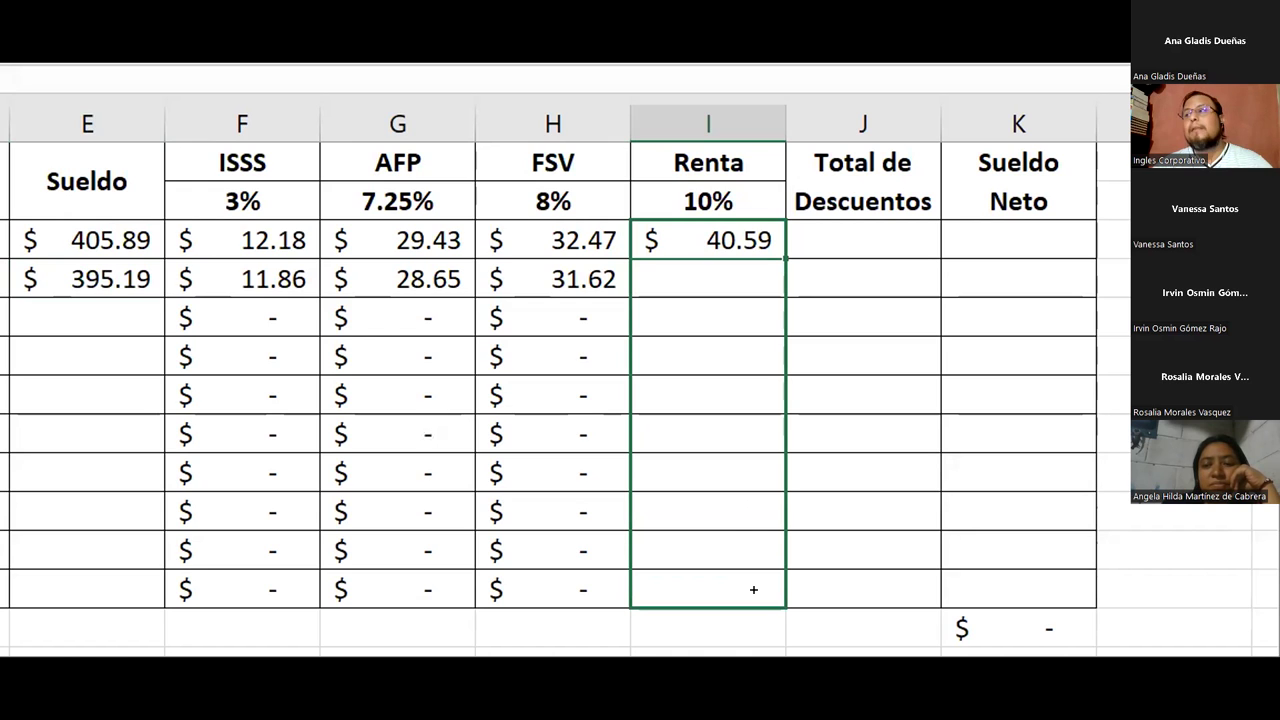
Fill the Renta formula from I3 down through row 12 for every employee
{"action": "left_click_drag", "start_coordinate": [754, 590], "coordinate": [757, 586]}
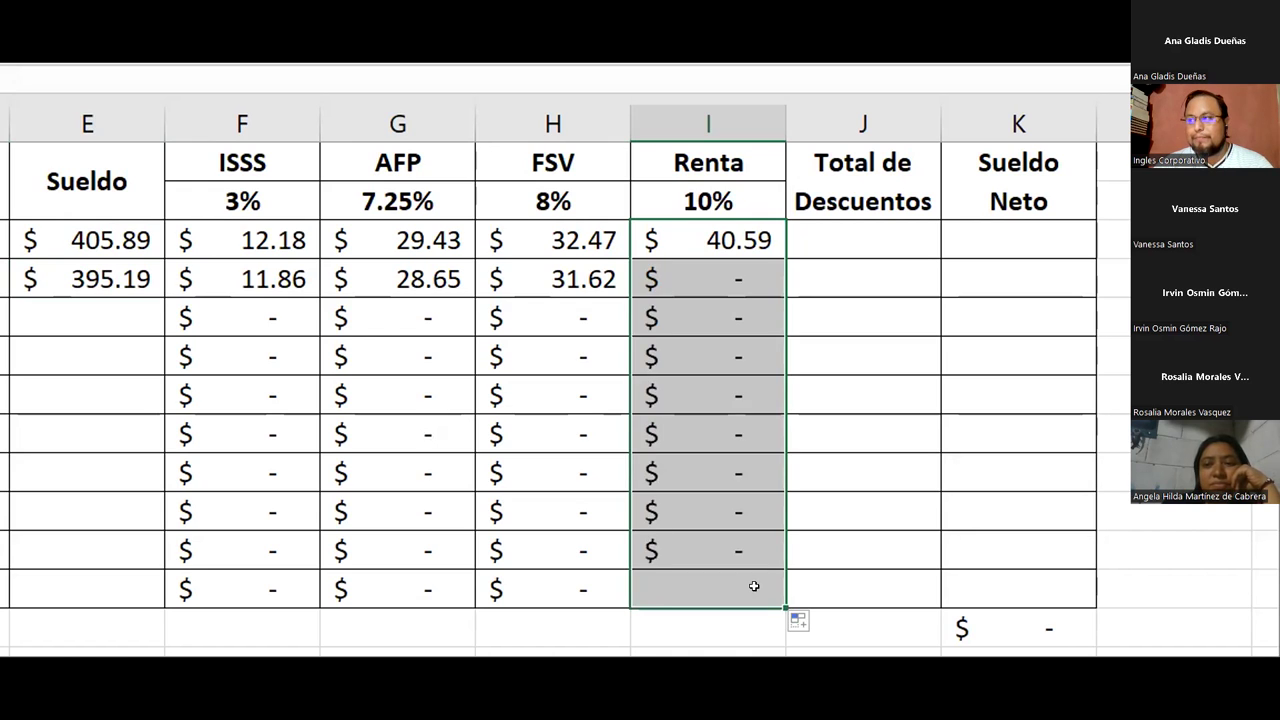
{"action": "left_click", "coordinate": [686, 290]}
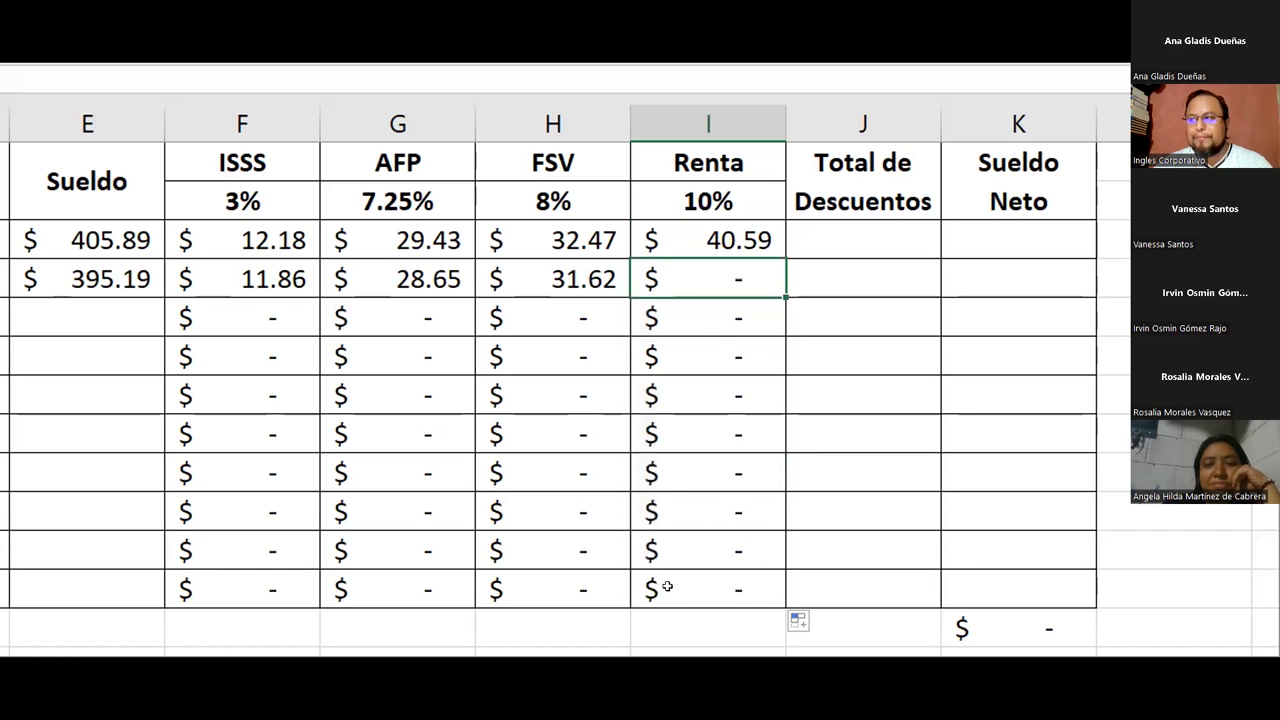
Enter a Sueldo of 500 for the third employee
{"action": "left_click_drag", "start_coordinate": [700, 304], "coordinate": [660, 592]}
{"action": "left_click_drag", "start_coordinate": [40, 317], "coordinate": [46, 570]}
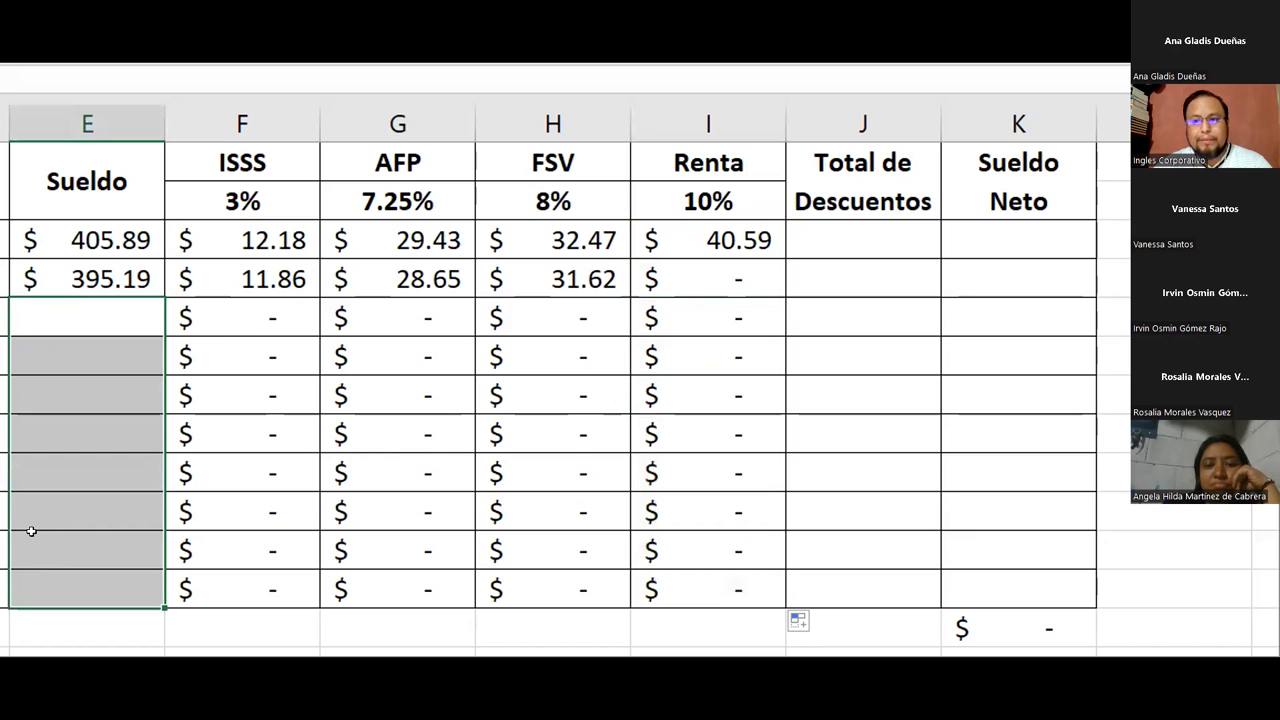
{"action": "left_click", "coordinate": [82, 318]}
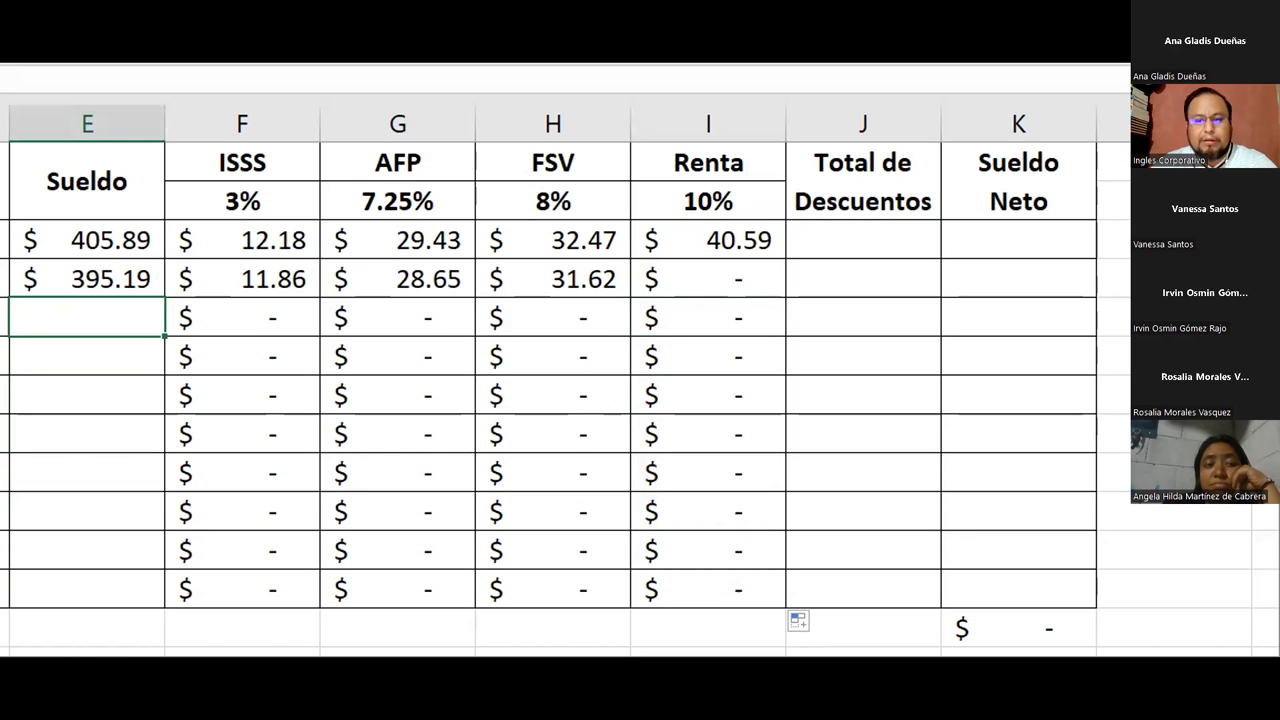
{"action": "type", "text": "500"}
{"action": "key", "text": "Return"}
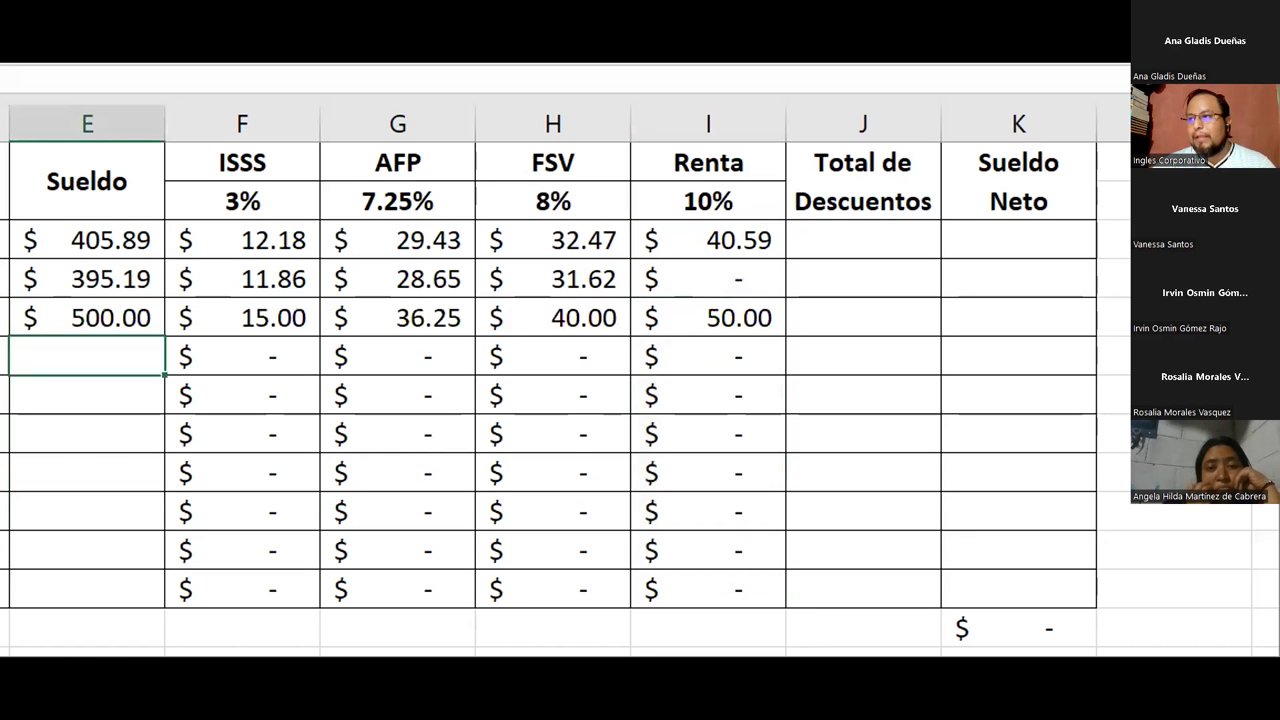
Review the third employee's deductions: $15.00, $36.25, $40.00 and $50.00 Renta
{"action": "left_click_drag", "start_coordinate": [205, 320], "coordinate": [670, 320]}
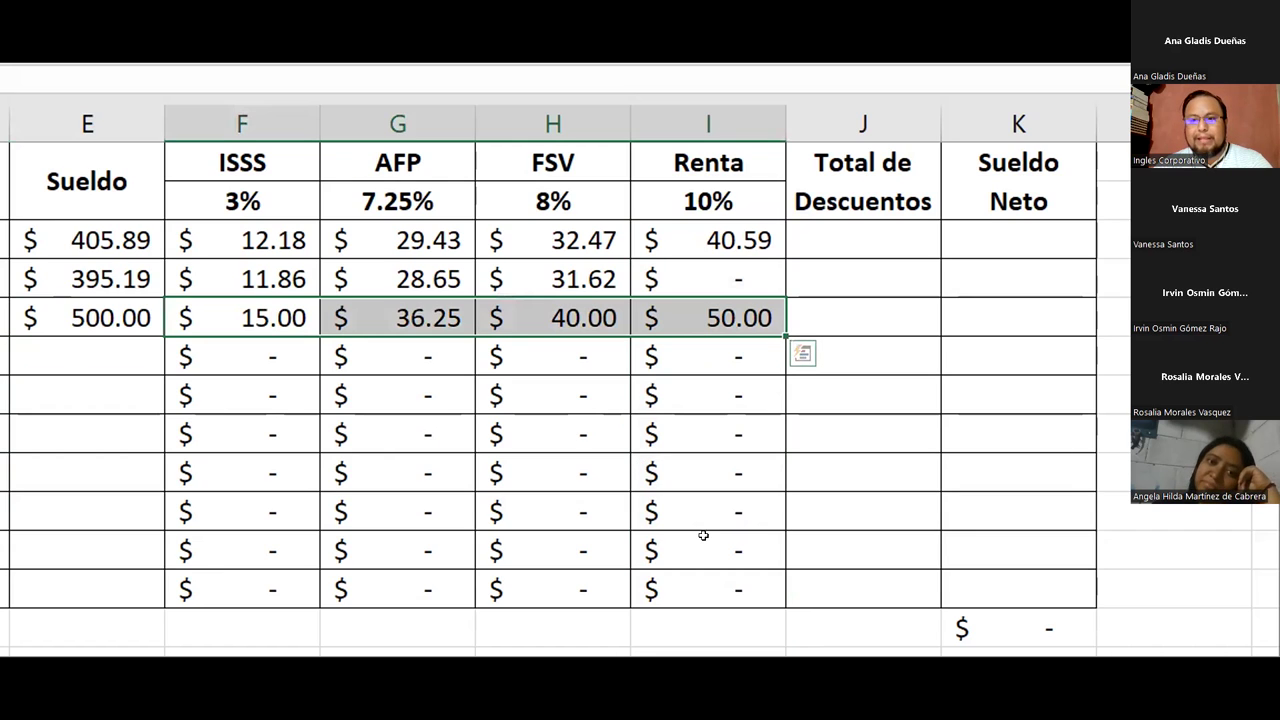
{"action": "left_click", "coordinate": [591, 409]}
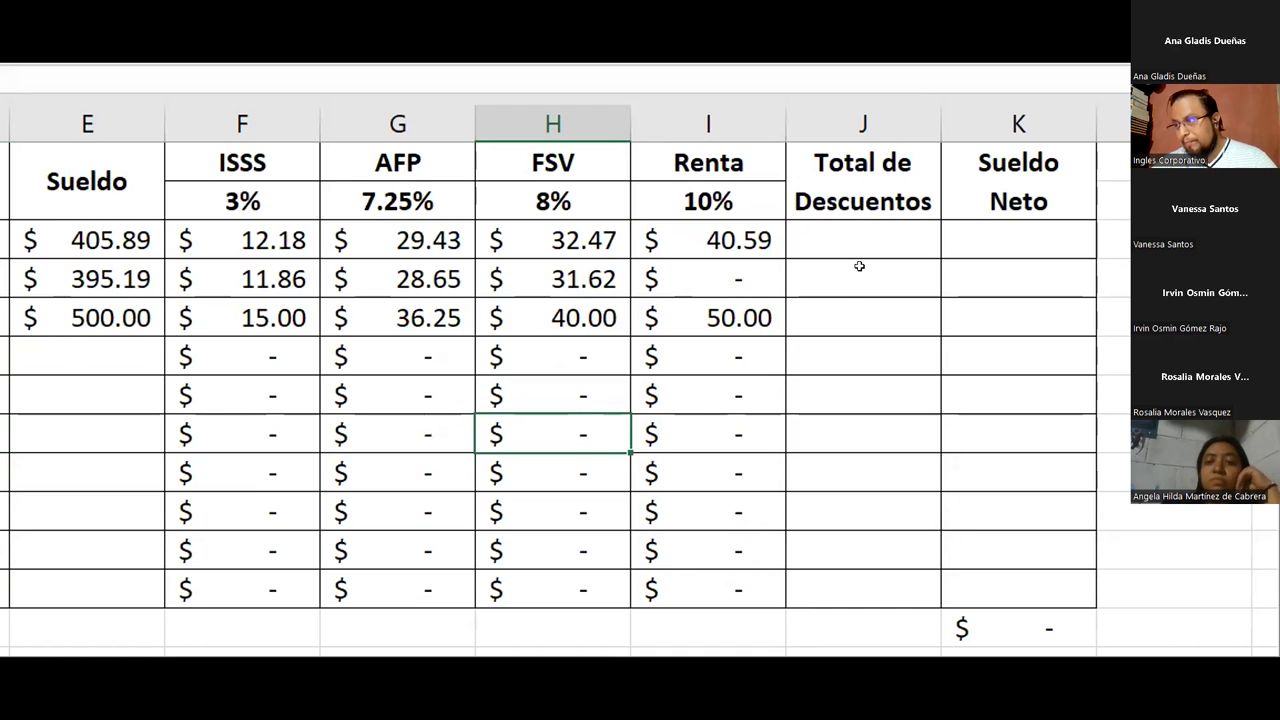
{"action": "left_click_drag", "start_coordinate": [850, 241], "coordinate": [1039, 246]}
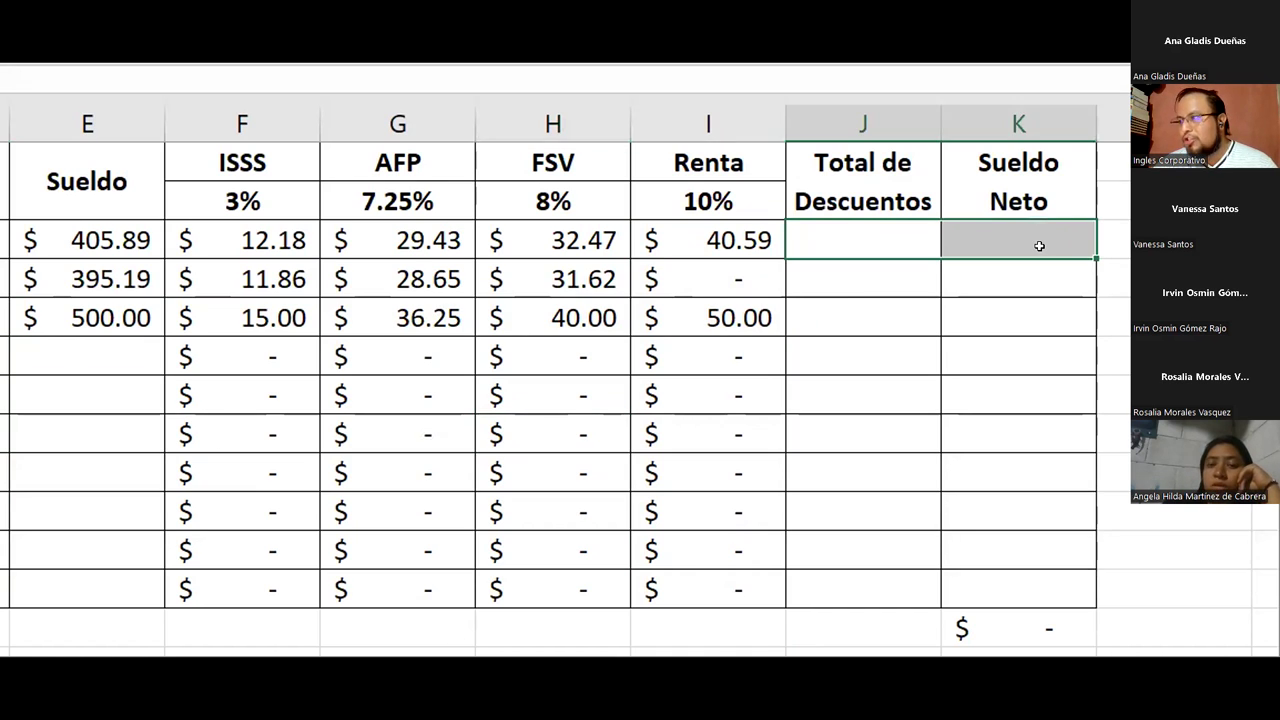
Enter =SUMA(F3:I3) in J3 and fill it down to J12
{"action": "left_click", "coordinate": [845, 250]}
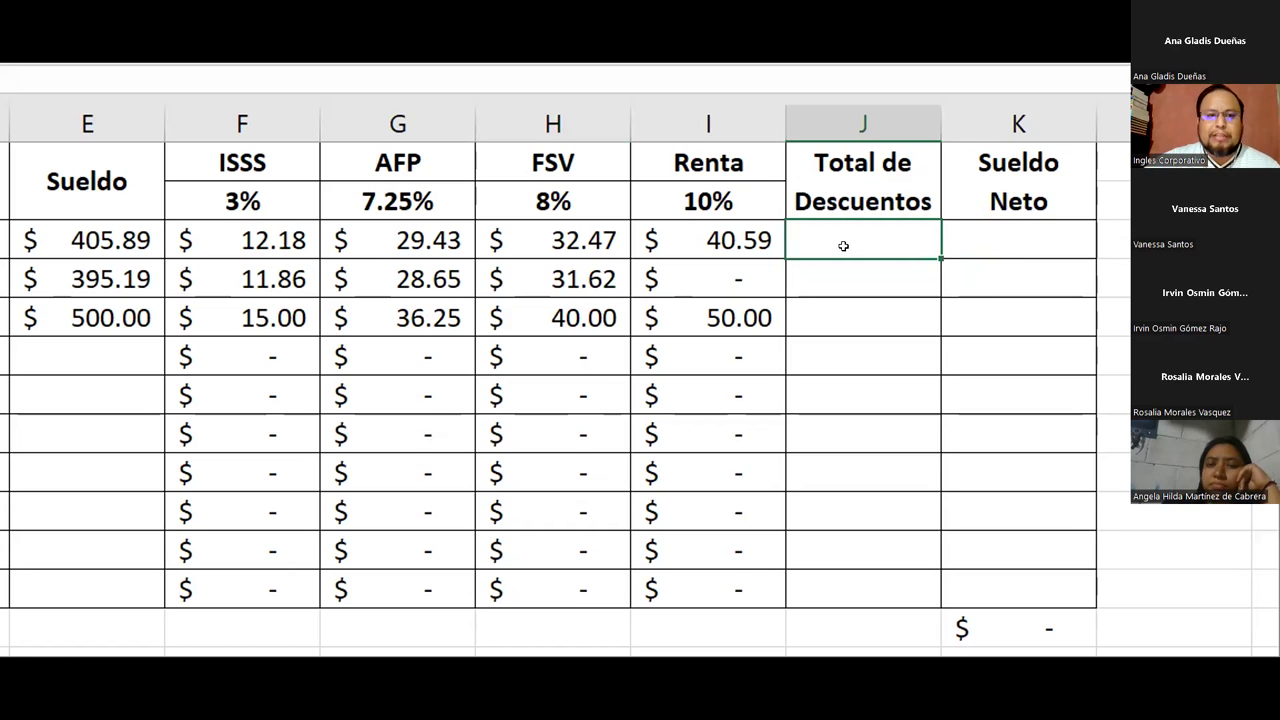
{"action": "type", "text": "="}
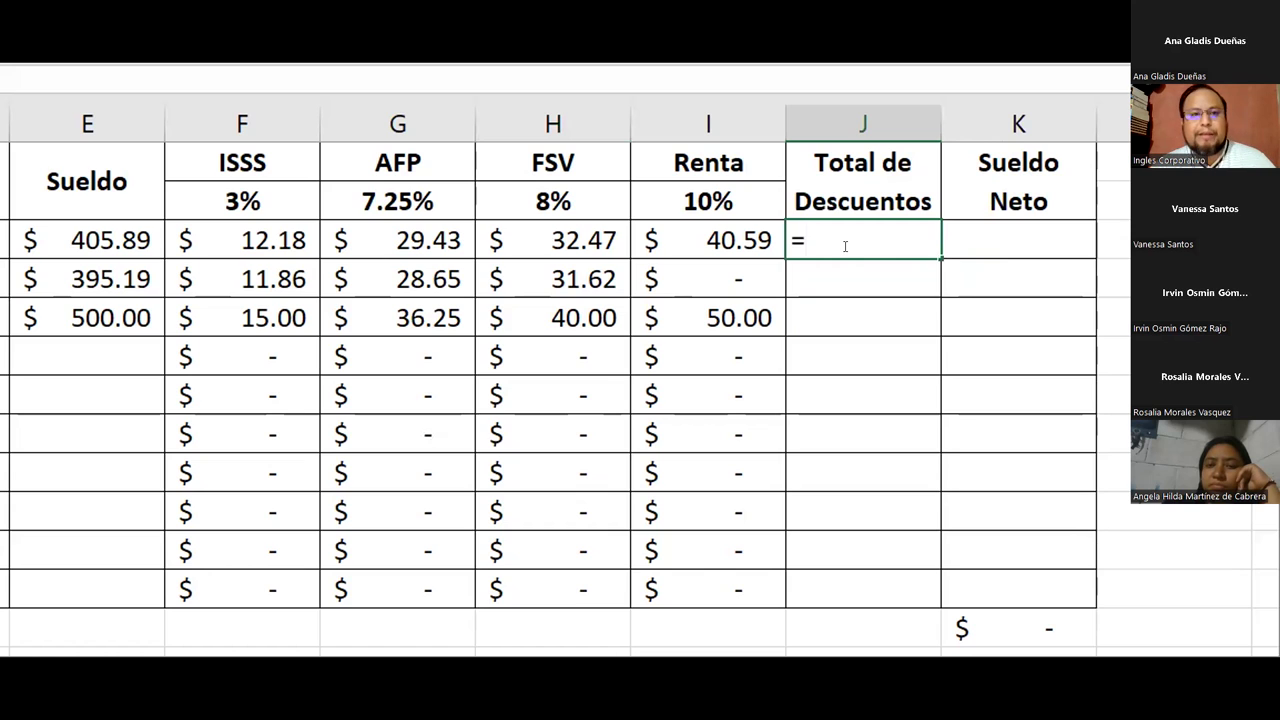
{"action": "type", "text": "sum"}
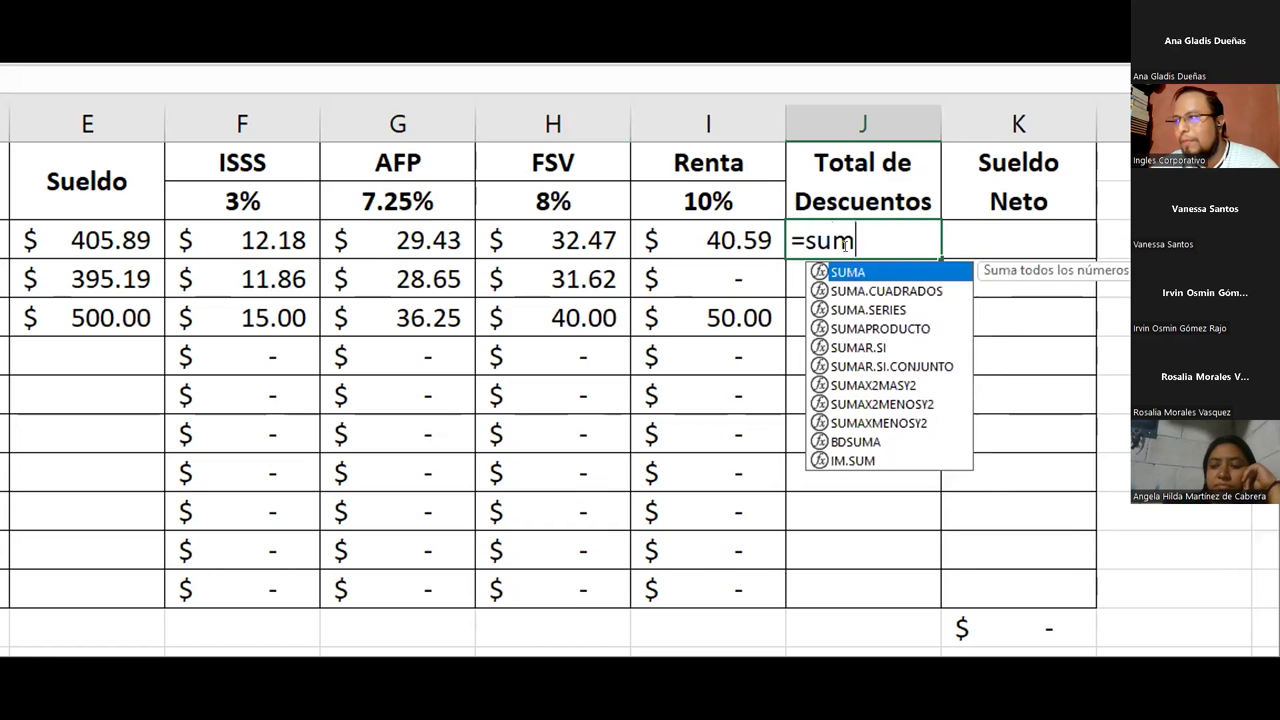
{"action": "key", "text": "Tab"}
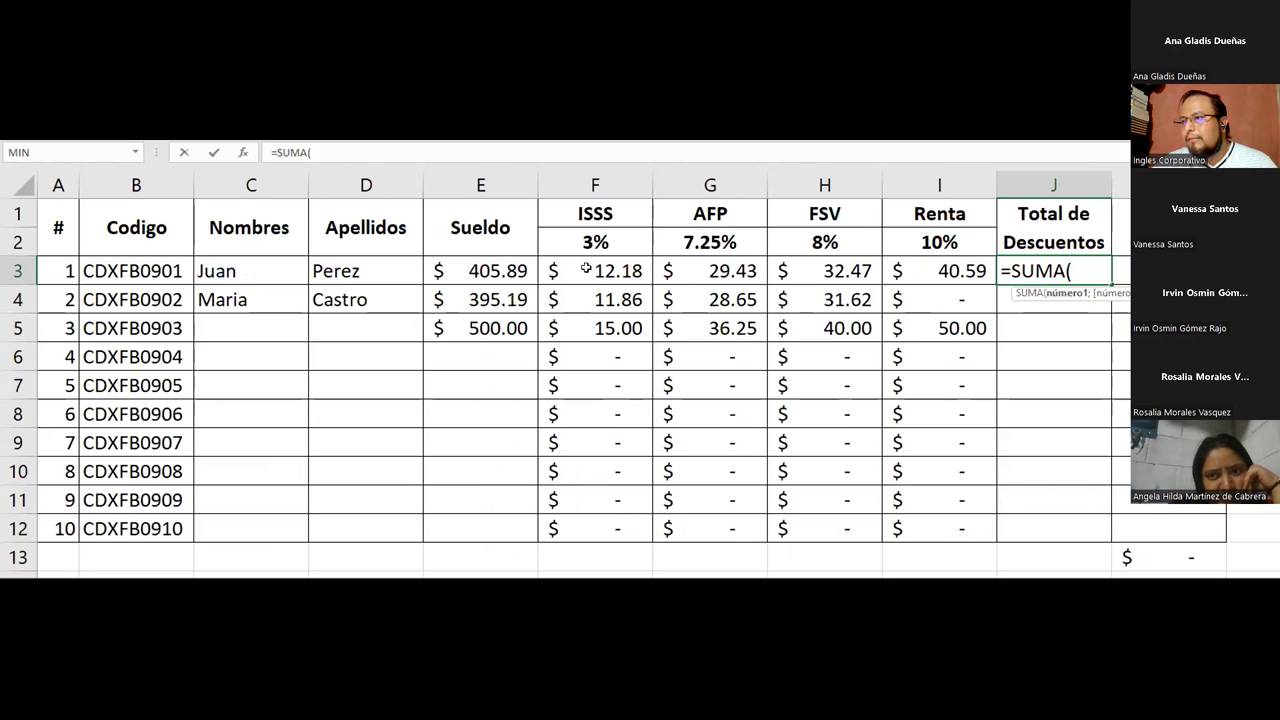
{"action": "left_click", "coordinate": [591, 271]}
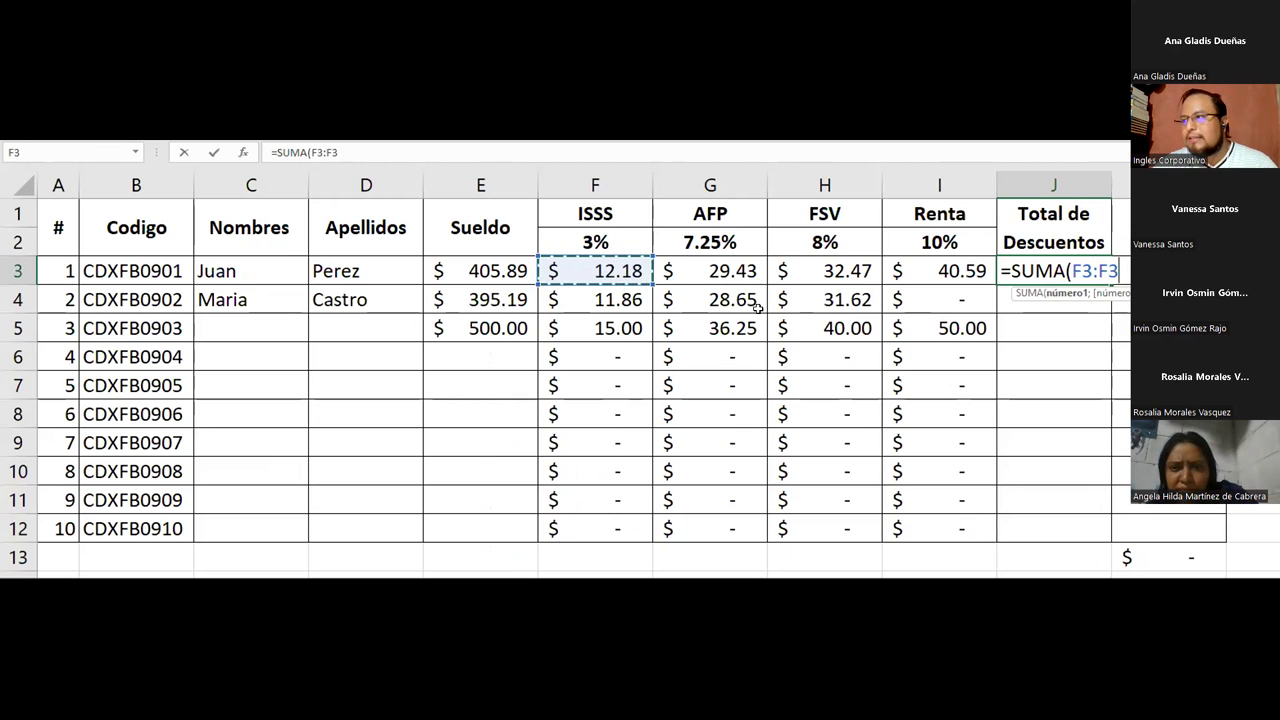
{"action": "left_click", "coordinate": [946, 271], "text": "shift"}
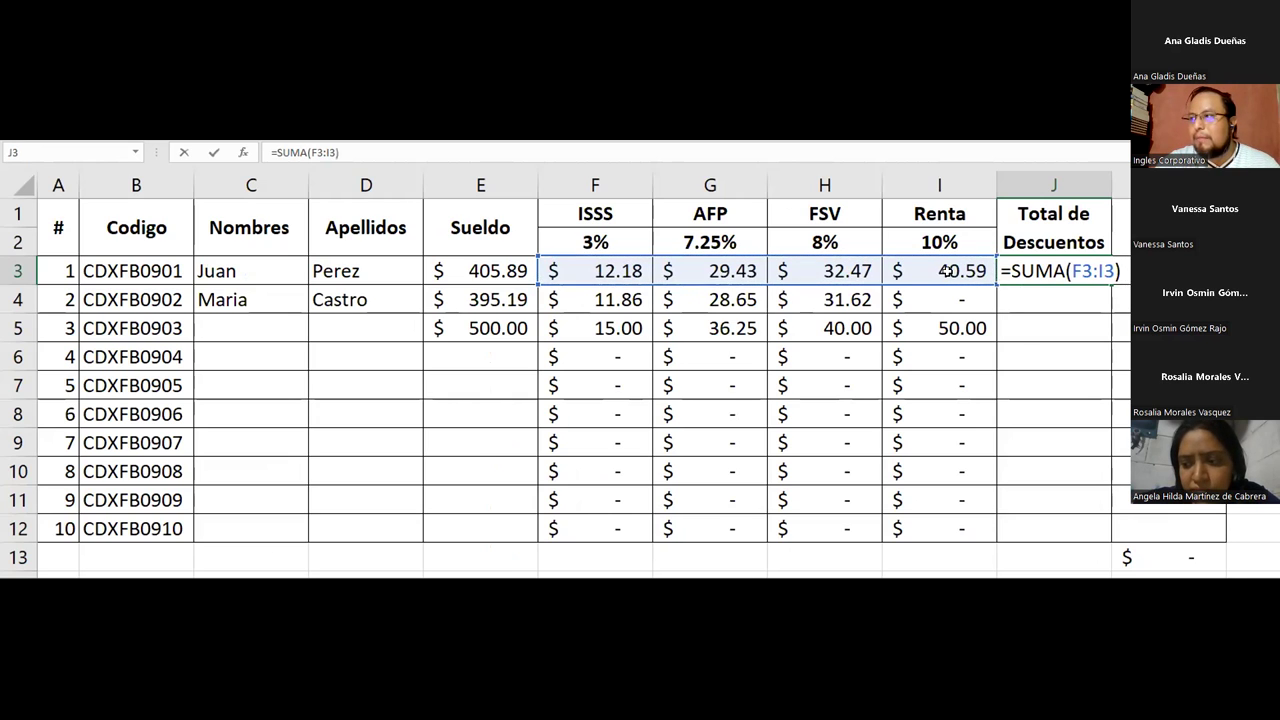
{"action": "key", "text": "Return"}
{"action": "left_click", "coordinate": [1040, 276]}
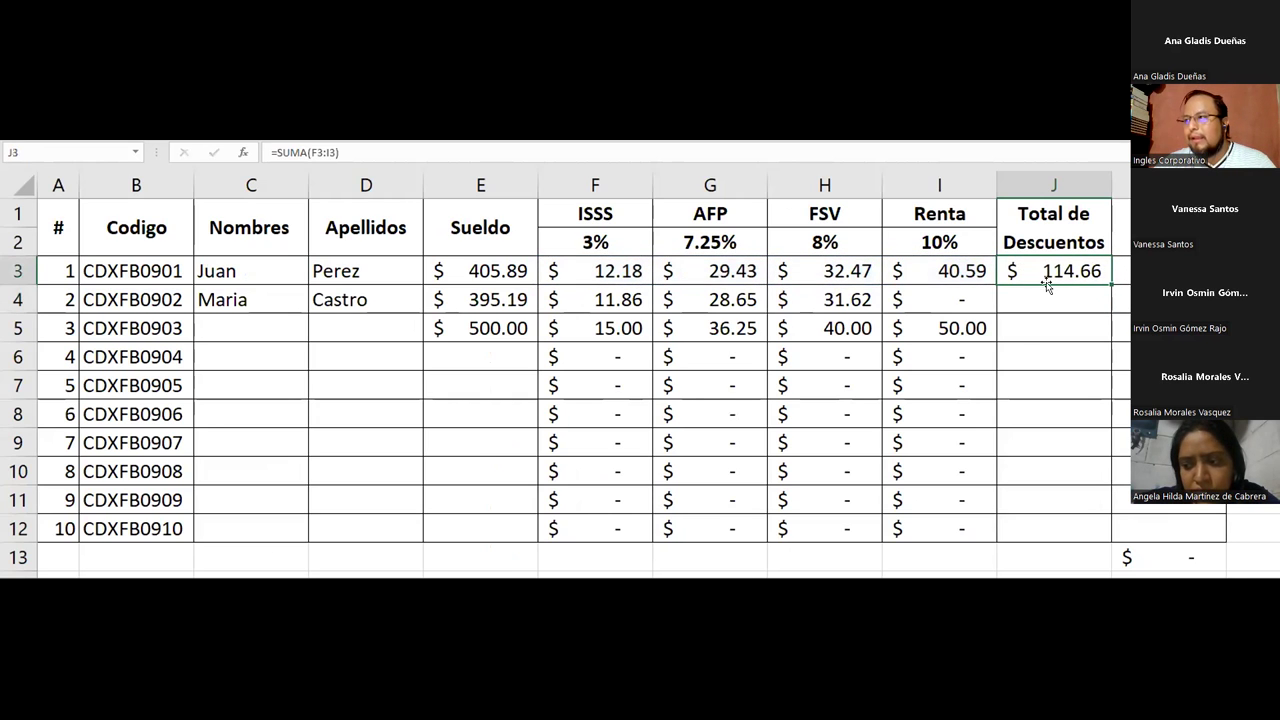
{"action": "left_click_drag", "start_coordinate": [1099, 350], "coordinate": [1066, 532]}
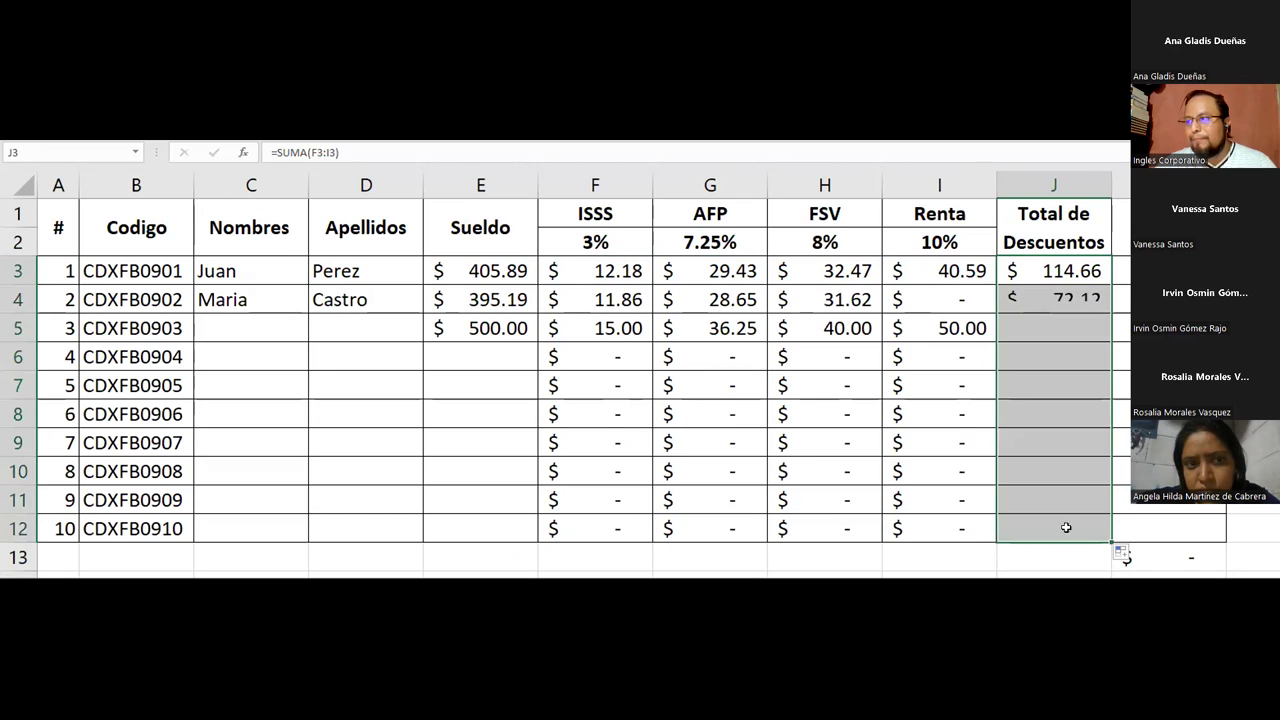
Inspect the K13 grand total formula without changing it
{"action": "left_click", "coordinate": [1165, 554]}
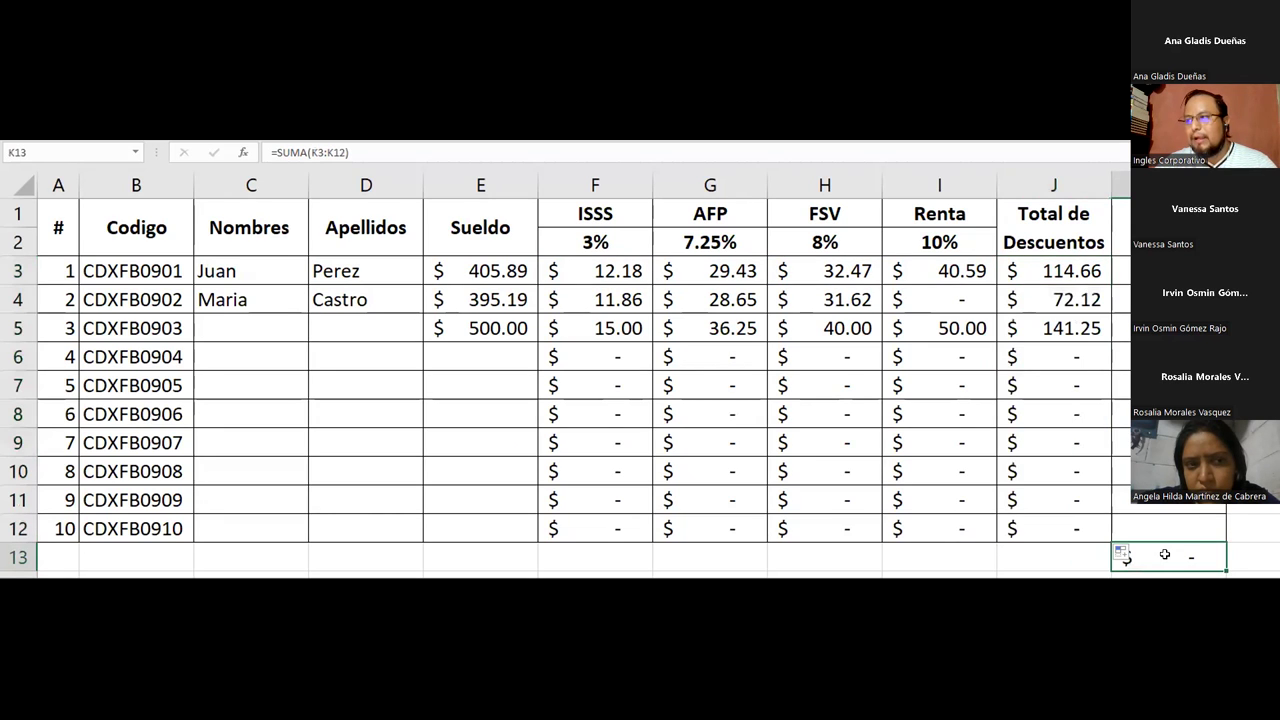
{"action": "double_click", "coordinate": [1165, 551]}
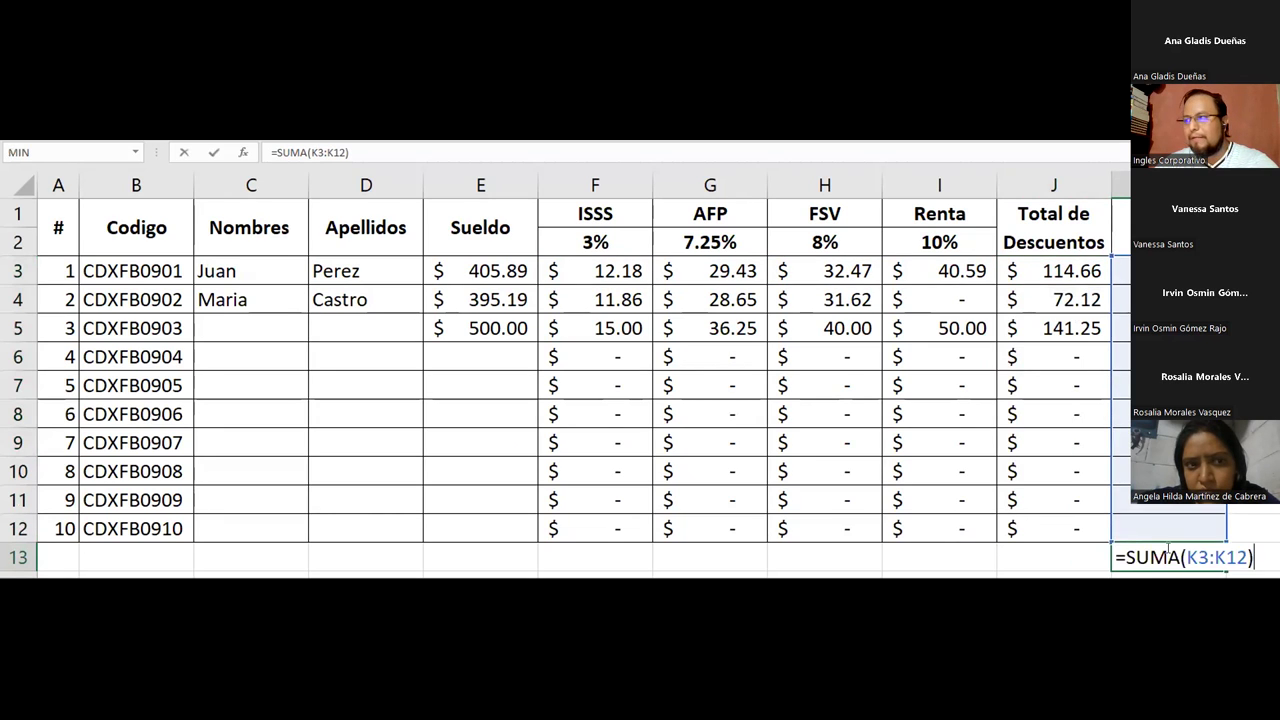
{"action": "key", "text": "Escape"}
{"action": "left_click", "coordinate": [1170, 270]}
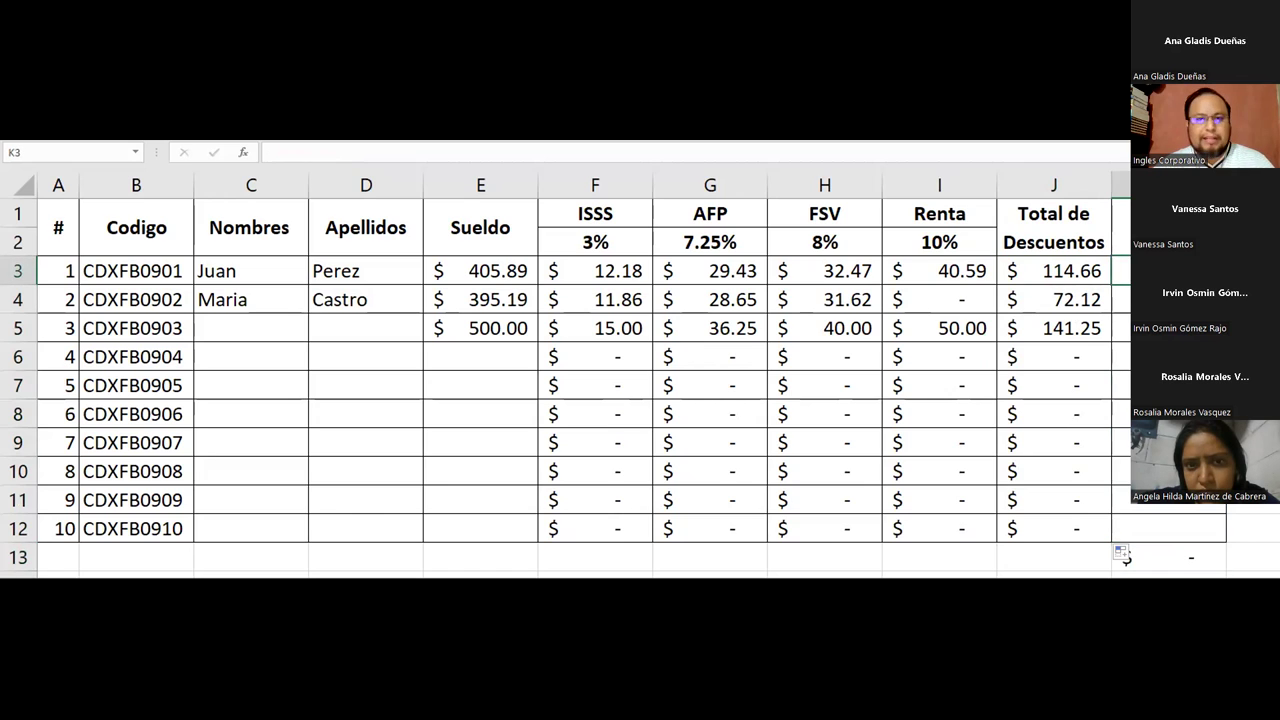
Enter the net pay formula =E3-J3 in K3
{"action": "type", "text": "="}
{"action": "key", "text": "Down"}
{"action": "key", "text": "Down"}
{"action": "key", "text": "Up"}
{"action": "key", "text": "Up"}
{"action": "key", "text": "Left"}
{"action": "key", "text": "Left"}
{"action": "key", "text": "Left"}
{"action": "key", "text": "Left"}
{"action": "key", "text": "Left"}
{"action": "key", "text": "Left"}
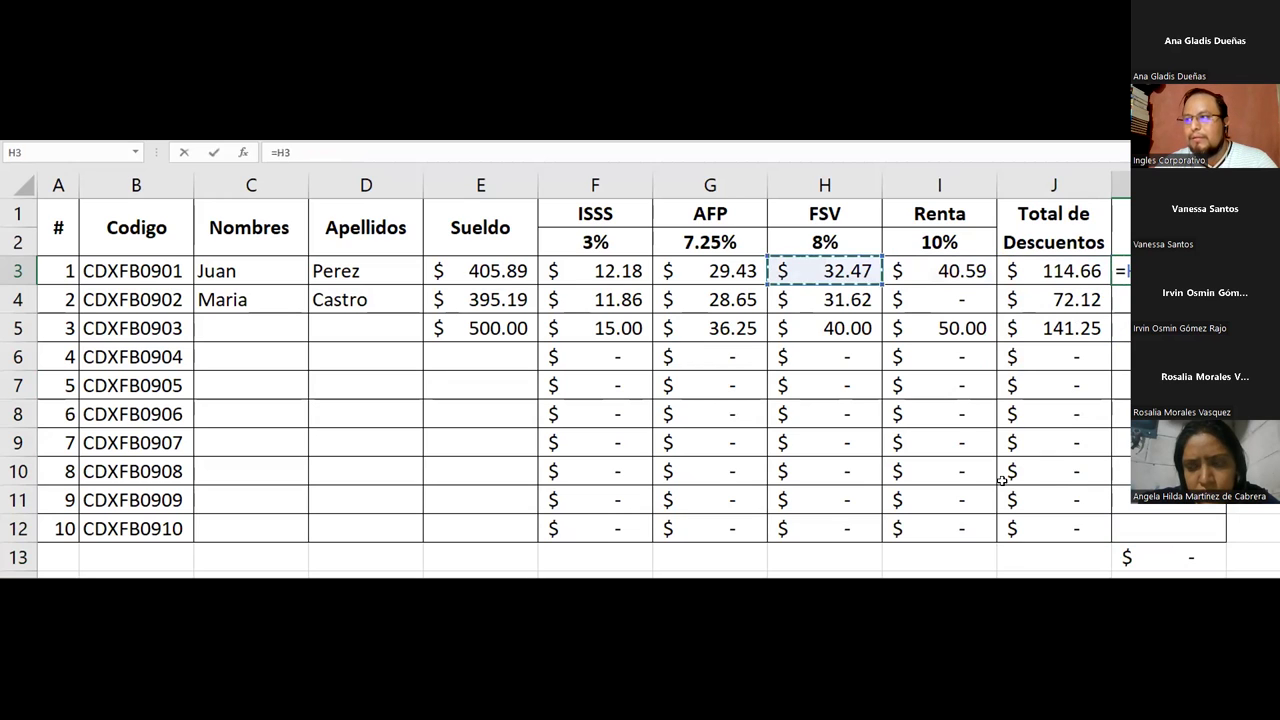
{"action": "type", "text": "-"}
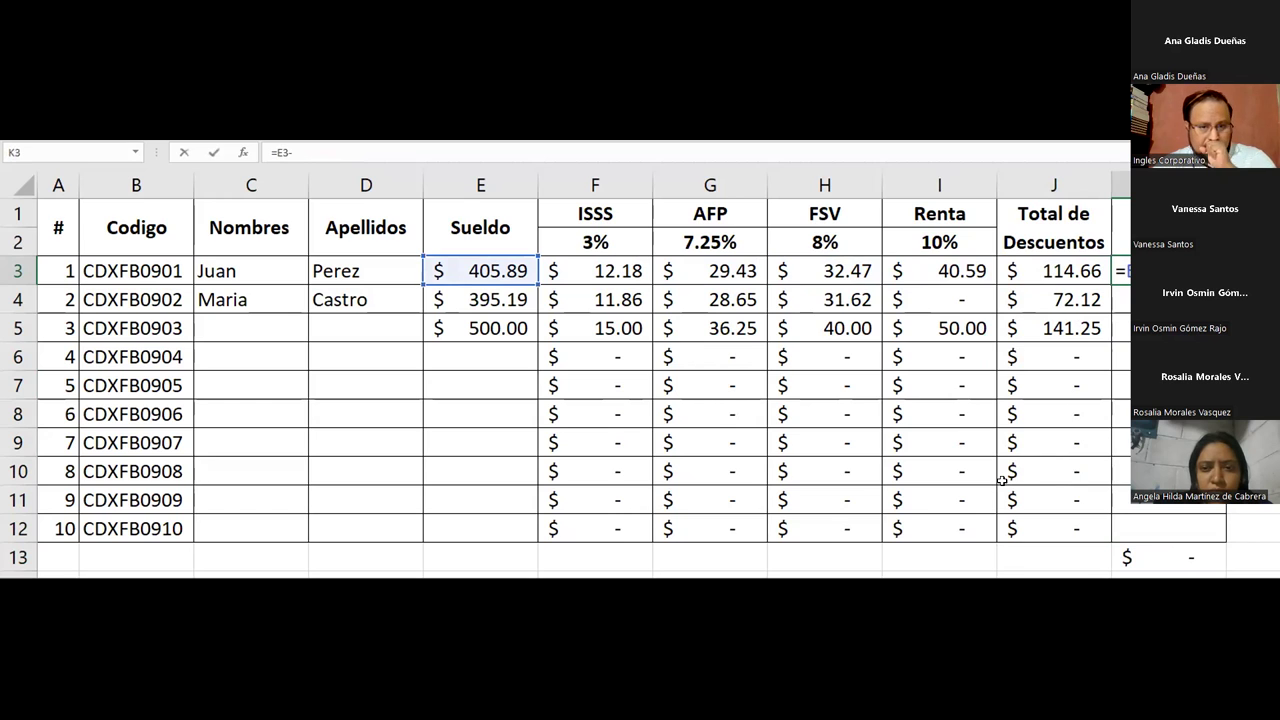
{"action": "key", "text": "Left"}
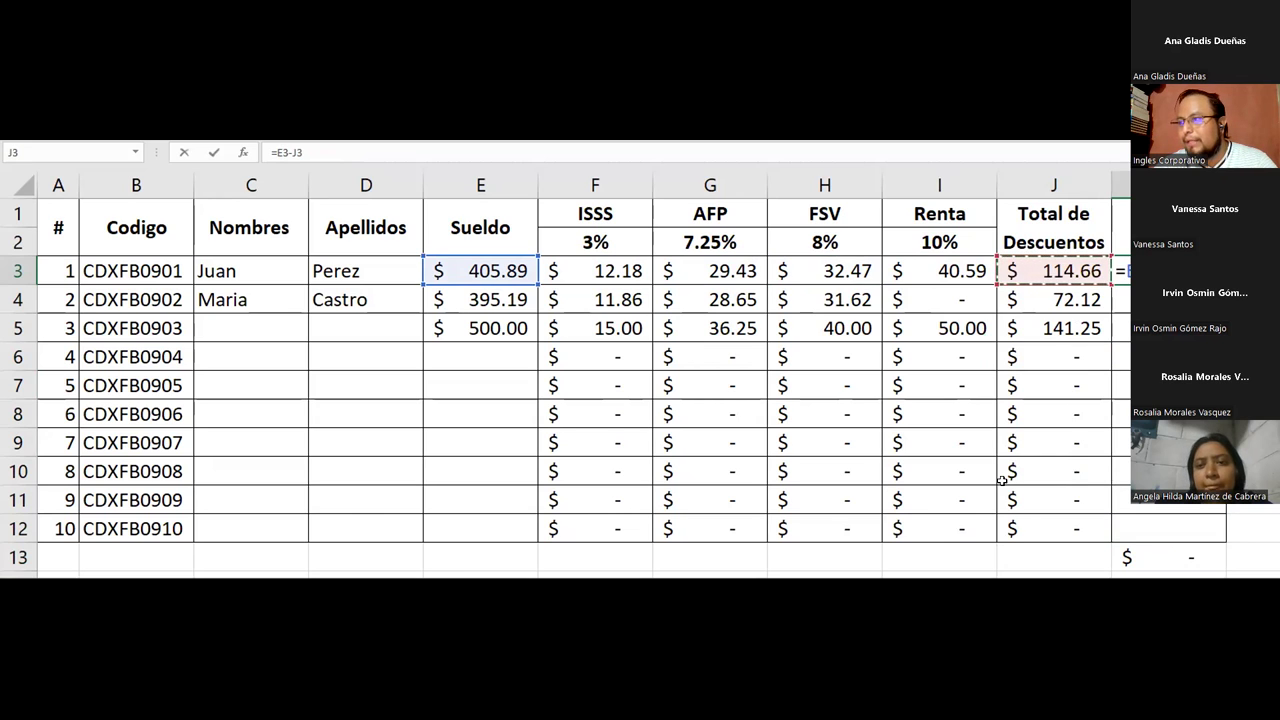
{"action": "key", "text": "Return"}
Copy the Sueldo Neto formula down to row 12, giving a $973.04 total in K13
{"action": "key", "text": "Down"}
{"action": "key", "text": "Up"}
{"action": "key", "text": "Up"}
{"action": "left_click", "coordinate": [512, 265]}
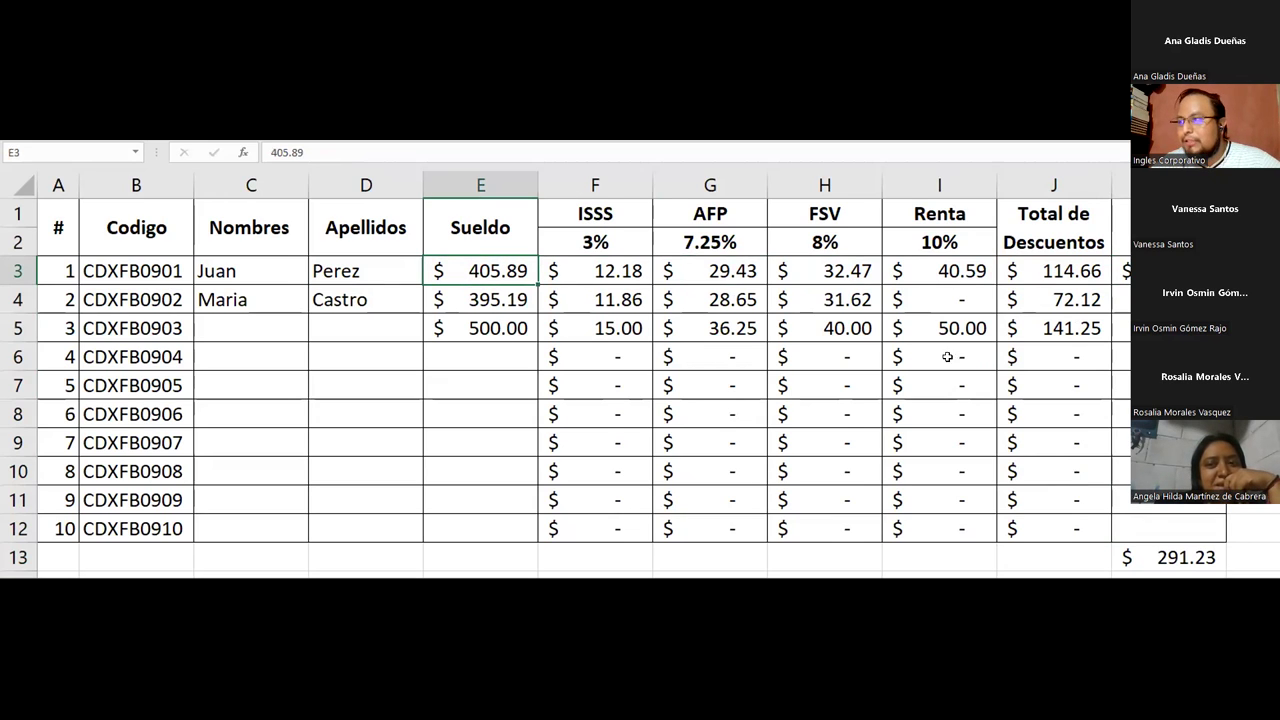
{"action": "left_click", "coordinate": [1121, 271]}
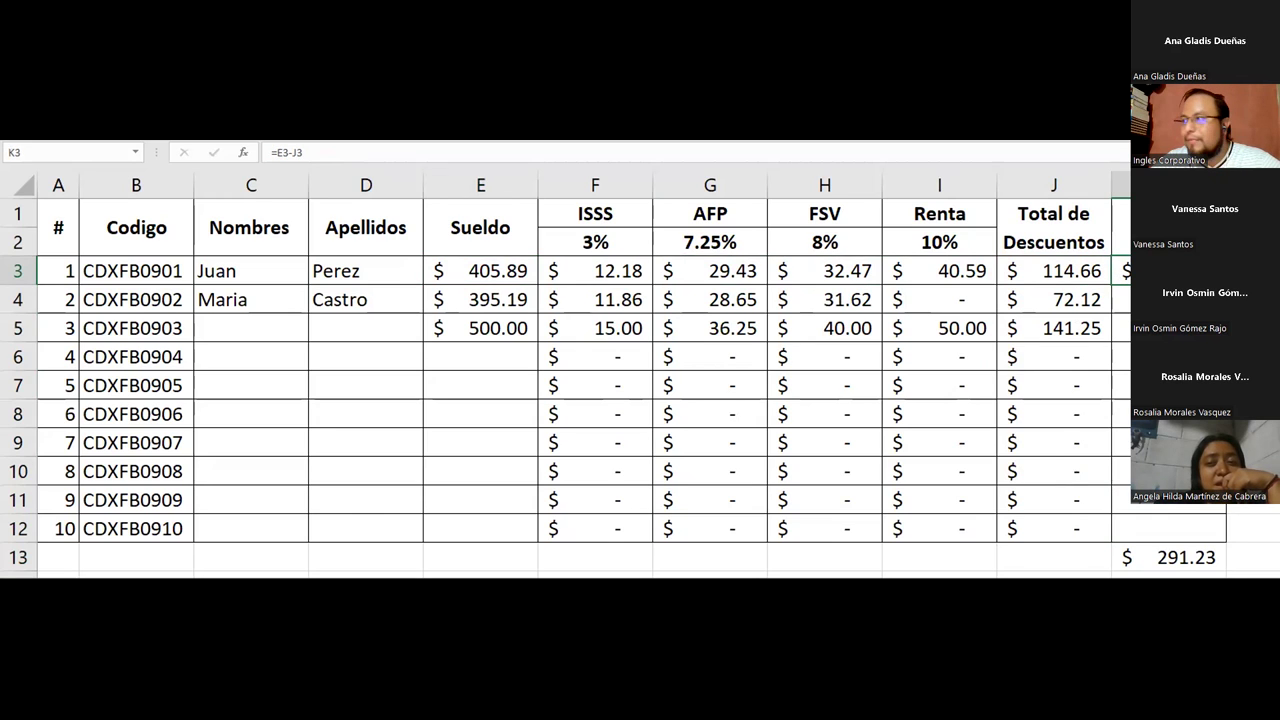
{"action": "left_click_drag", "start_coordinate": [1226, 285], "coordinate": [1178, 530]}
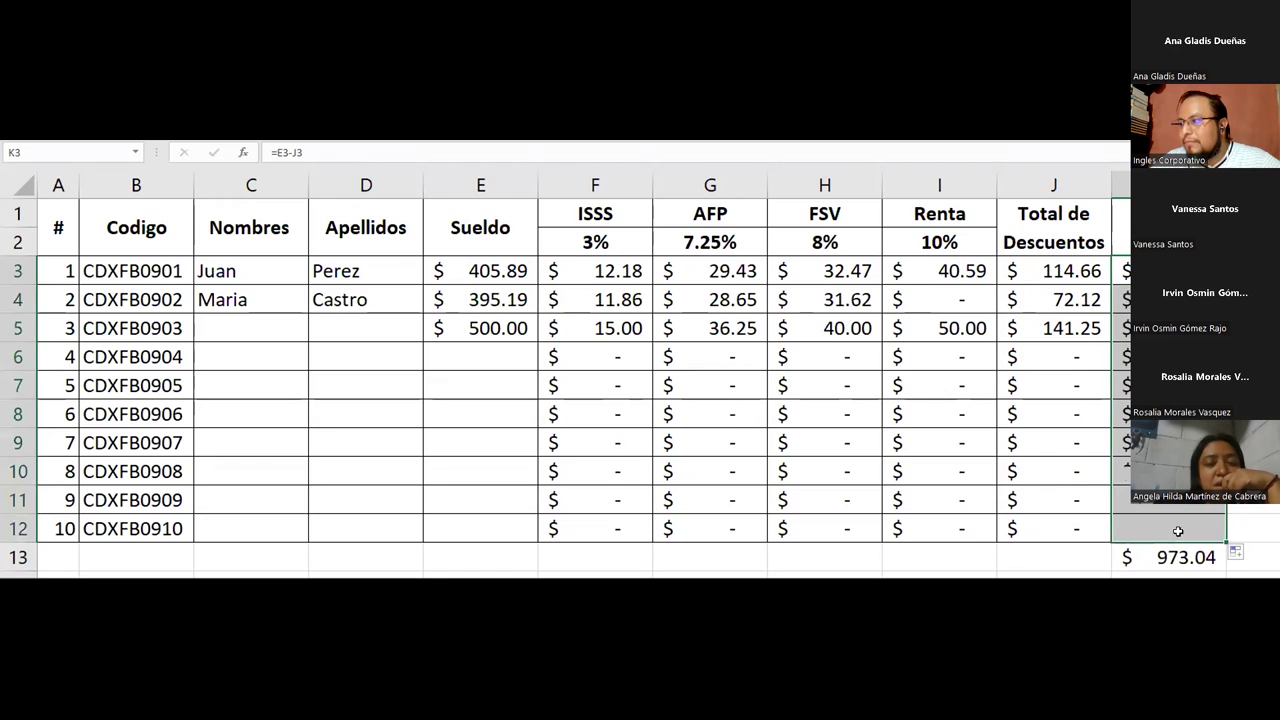
{"action": "left_click", "coordinate": [1138, 557]}
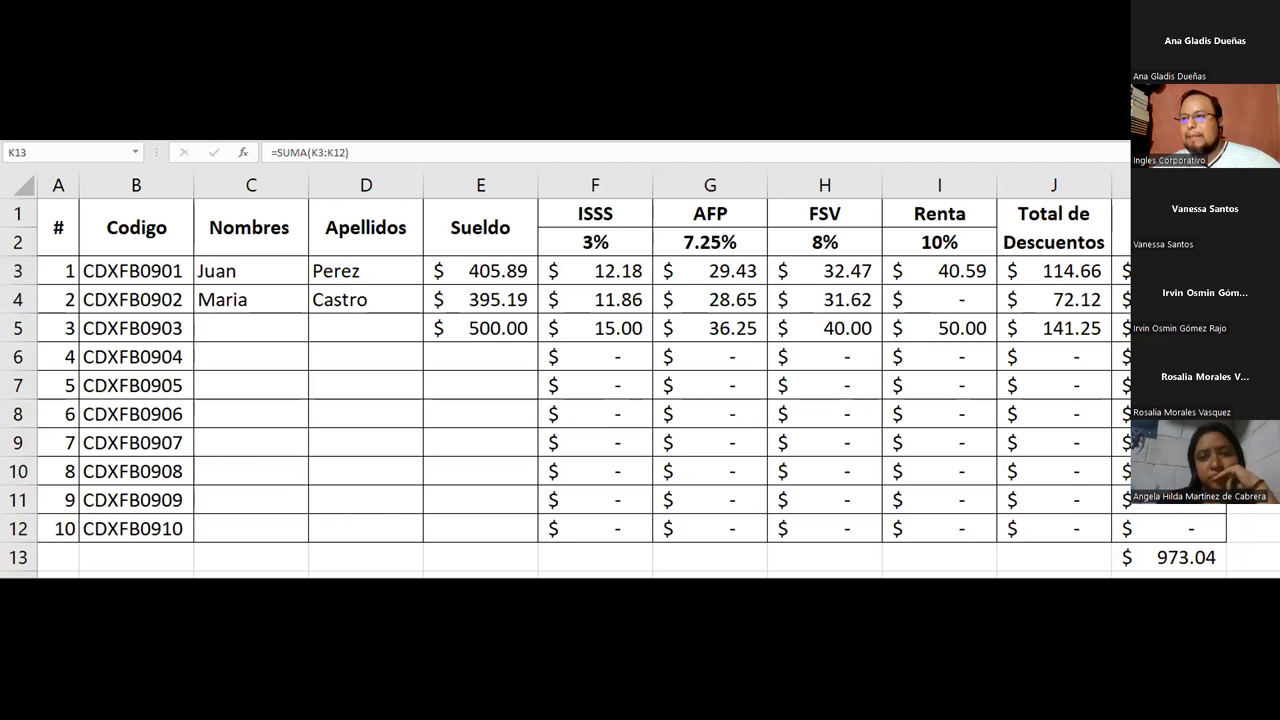
Review the deduction and net pay cells and the row 11 Renta formula
{"action": "left_click_drag", "start_coordinate": [600, 268], "coordinate": [1120, 328]}
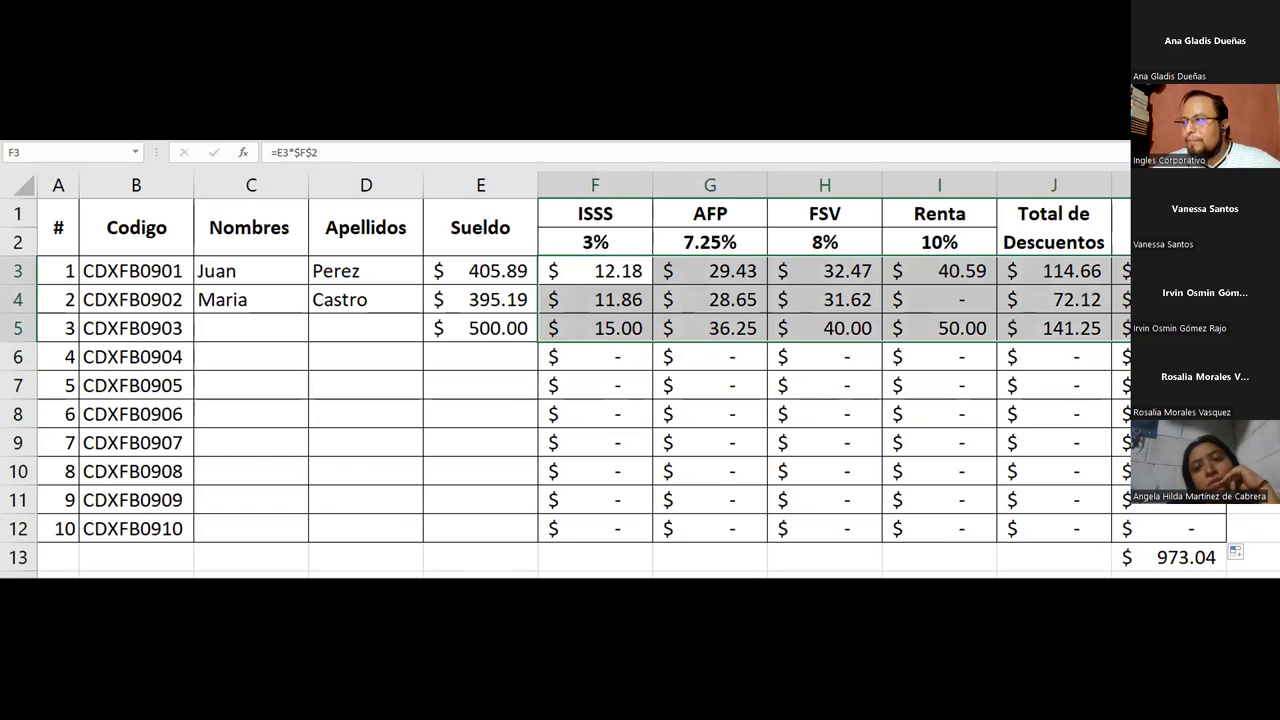
{"action": "left_click_drag", "start_coordinate": [600, 268], "coordinate": [1122, 270]}
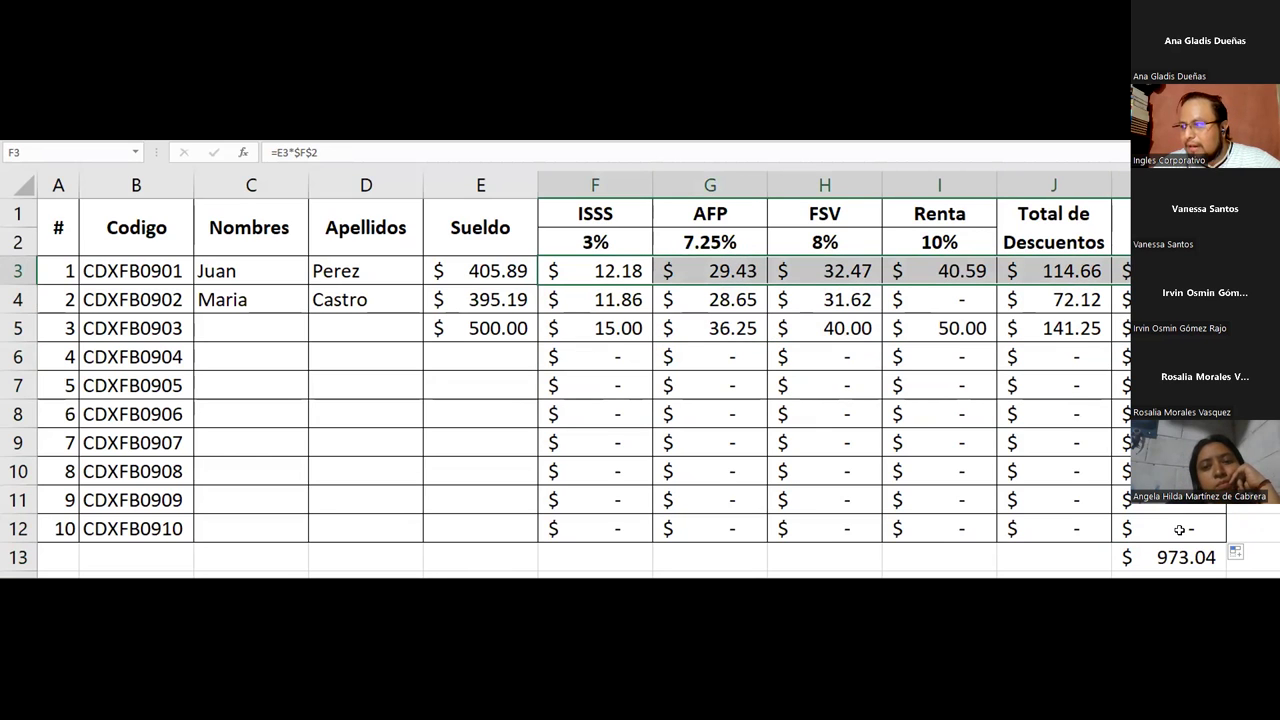
{"action": "left_click", "coordinate": [955, 489]}
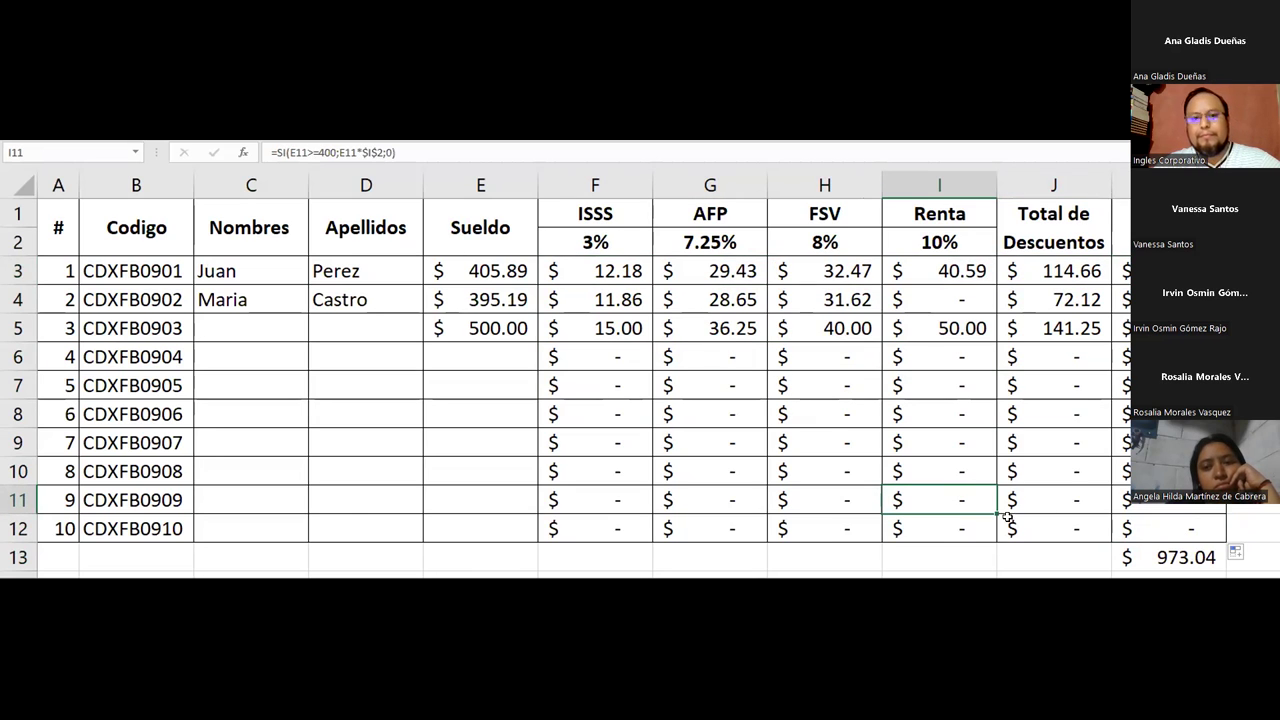
Enter first names and surnames for the third and fourth employees
{"action": "left_click", "coordinate": [248, 324]}
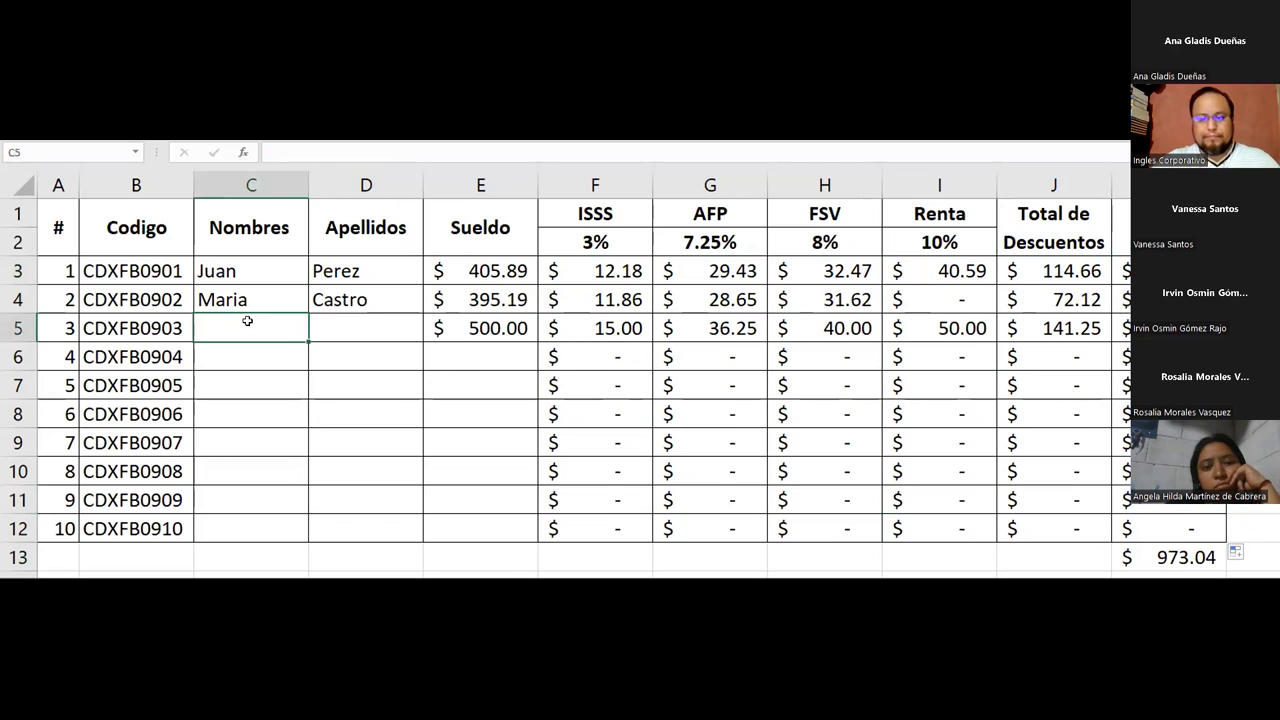
{"action": "key", "text": "Tab"}
{"action": "key", "text": "Return"}
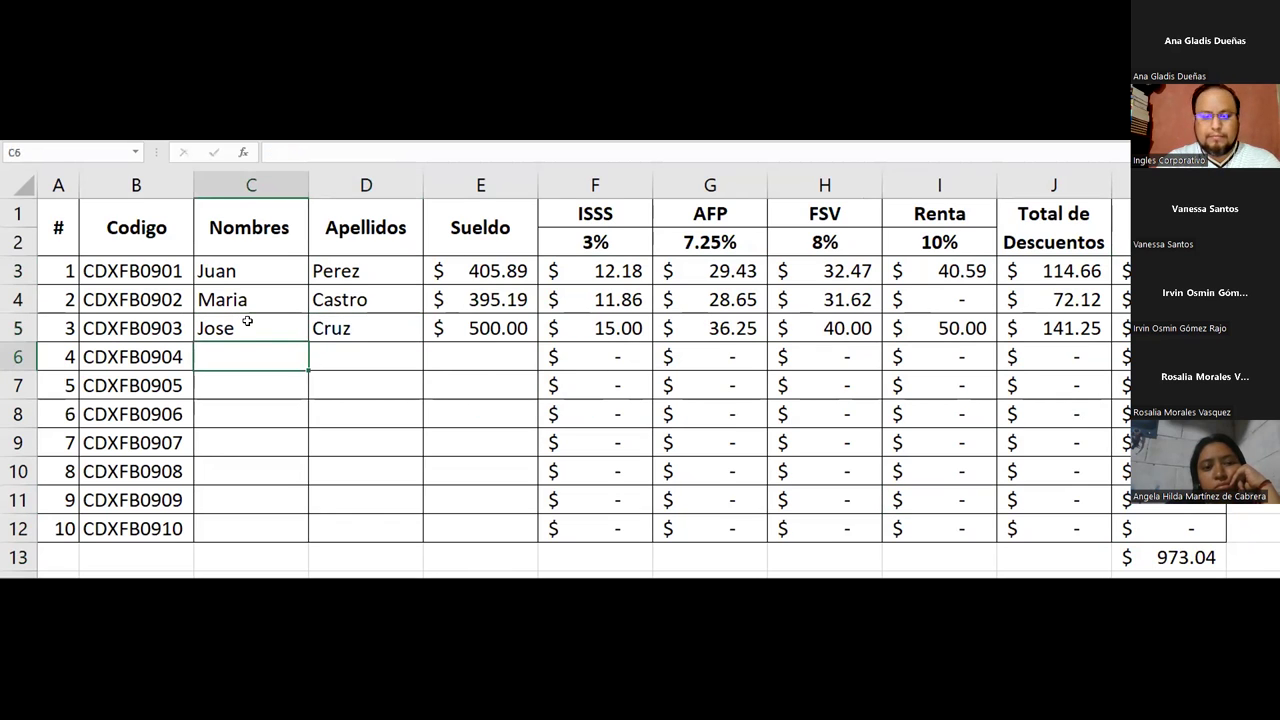
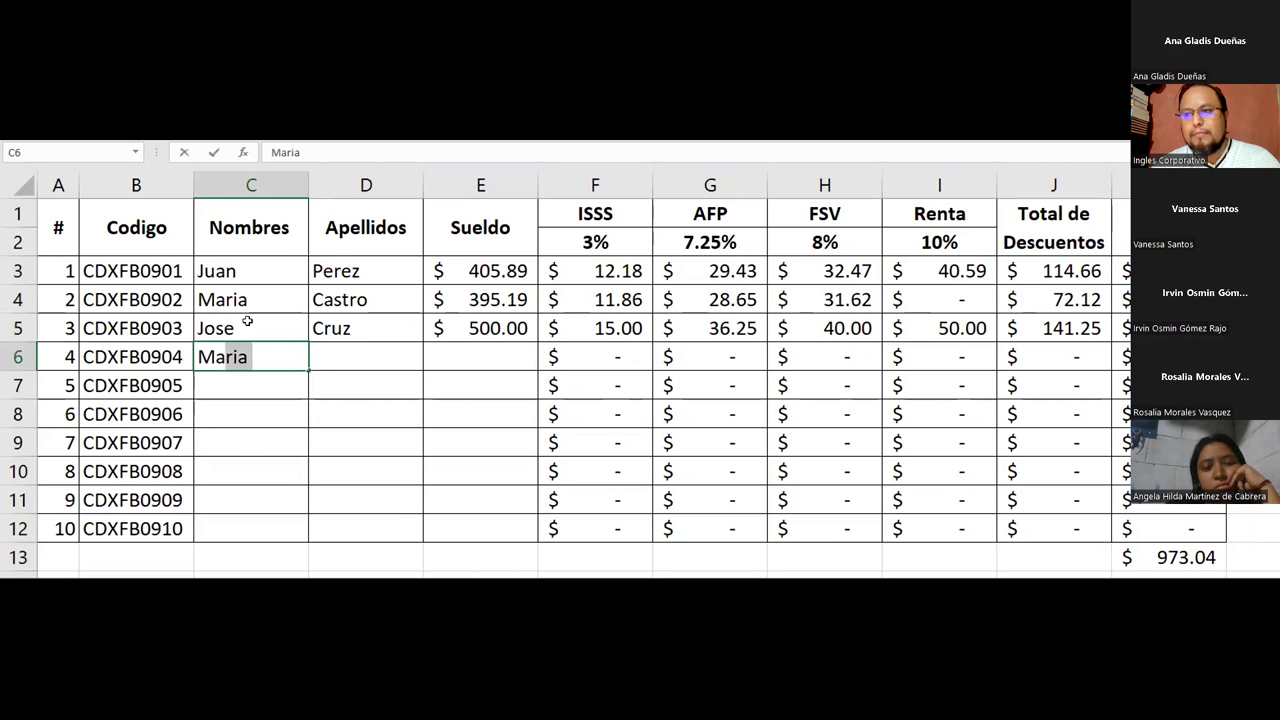
{"action": "key", "text": "Tab"}
{"action": "key", "text": "Return"}
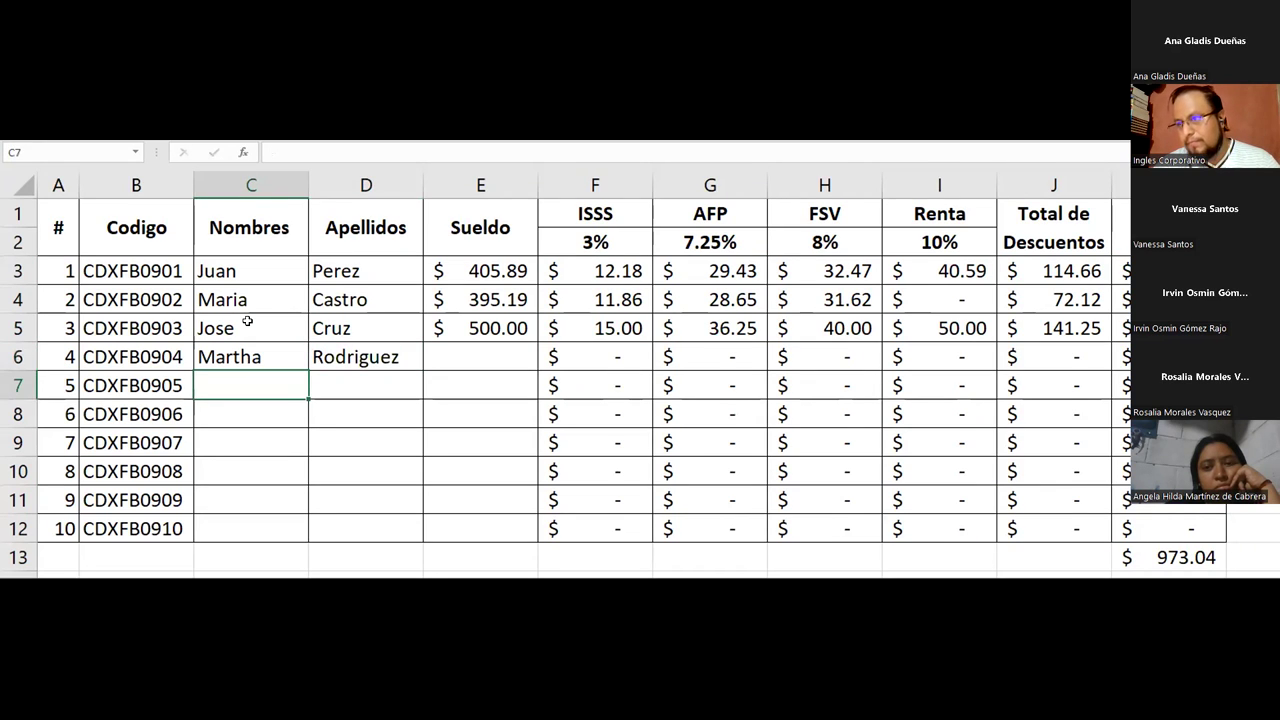
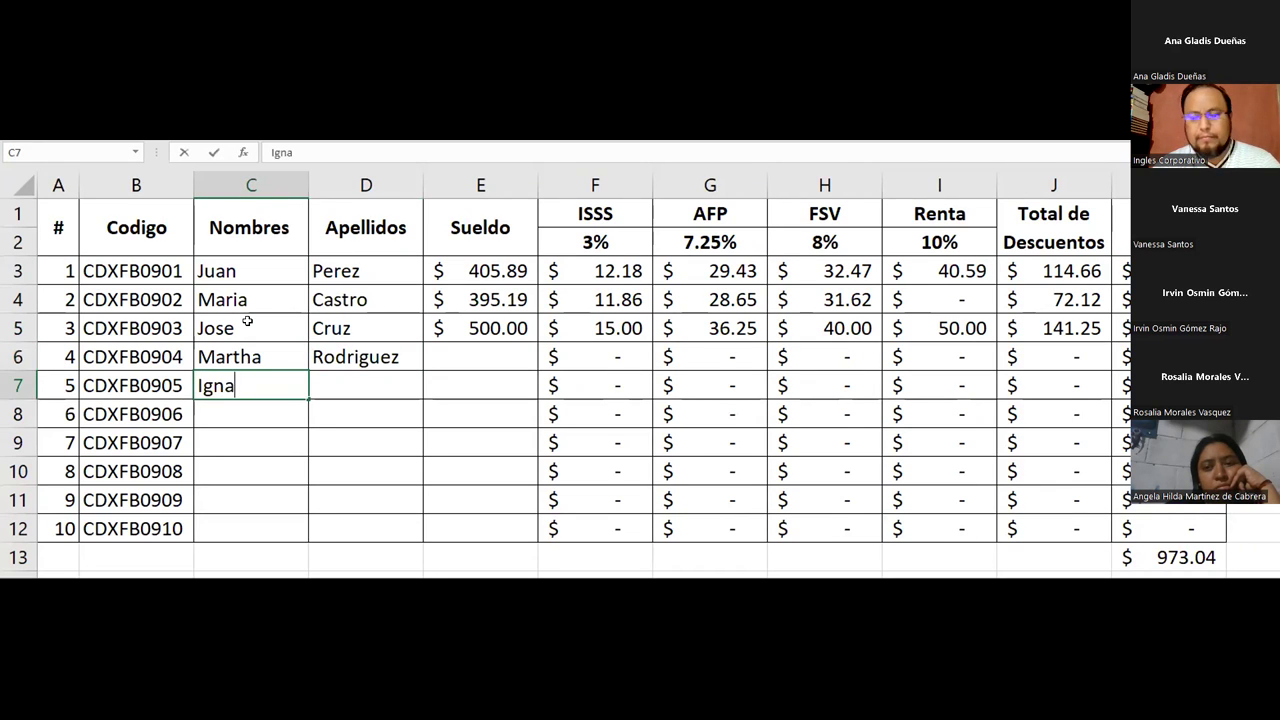
Enter the fifth employee's first name and surname
{"action": "key", "text": "Tab"}
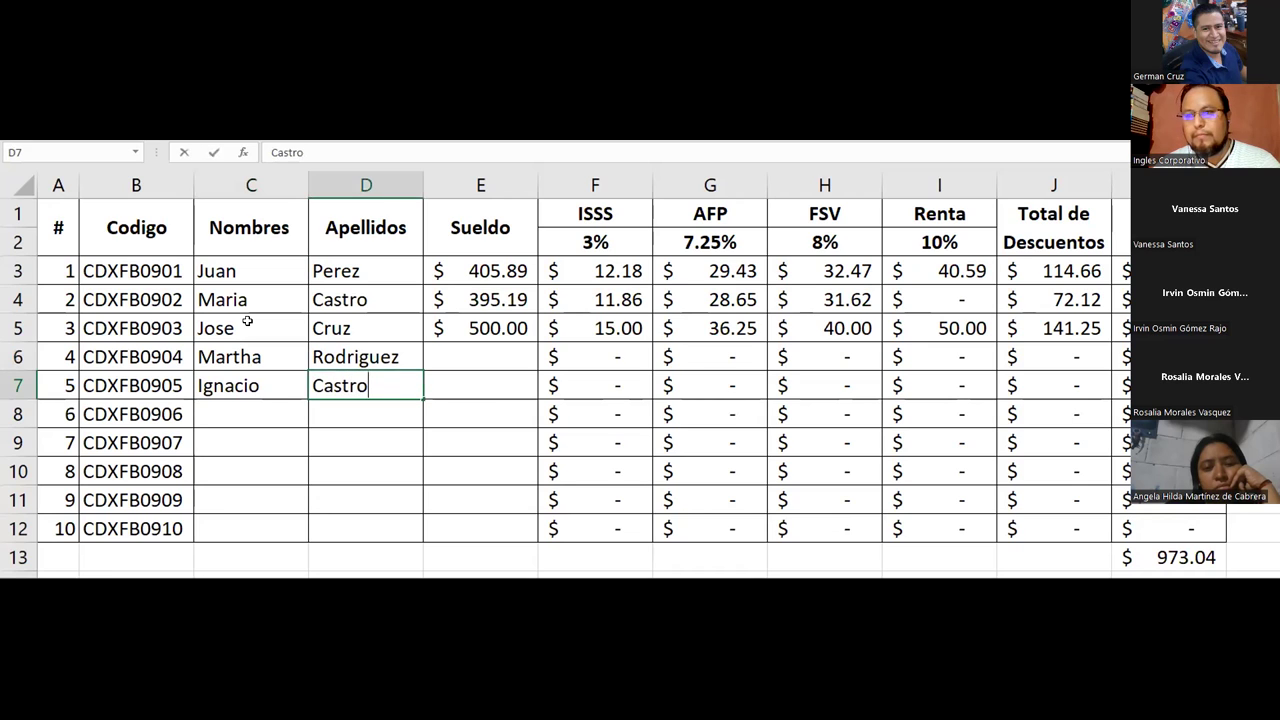
{"action": "key", "text": "Tab"}
{"action": "key", "text": "Return"}
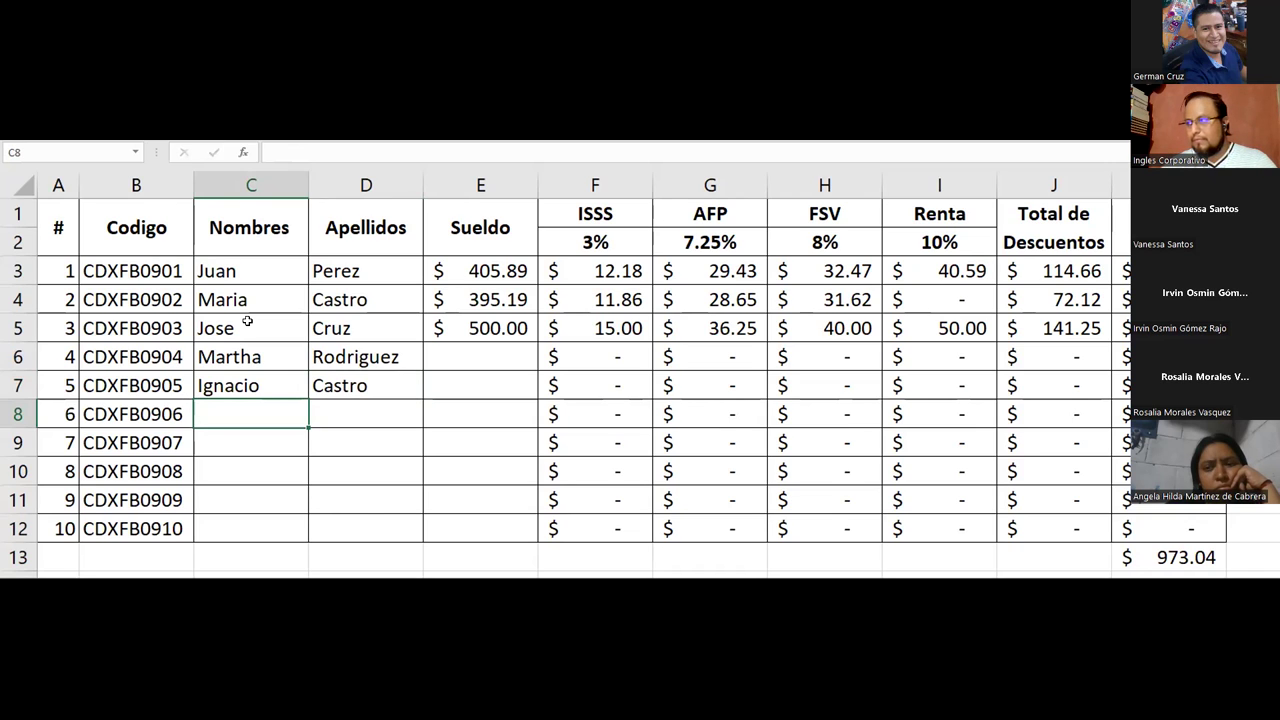
{"action": "left_click", "coordinate": [1120, 270]}
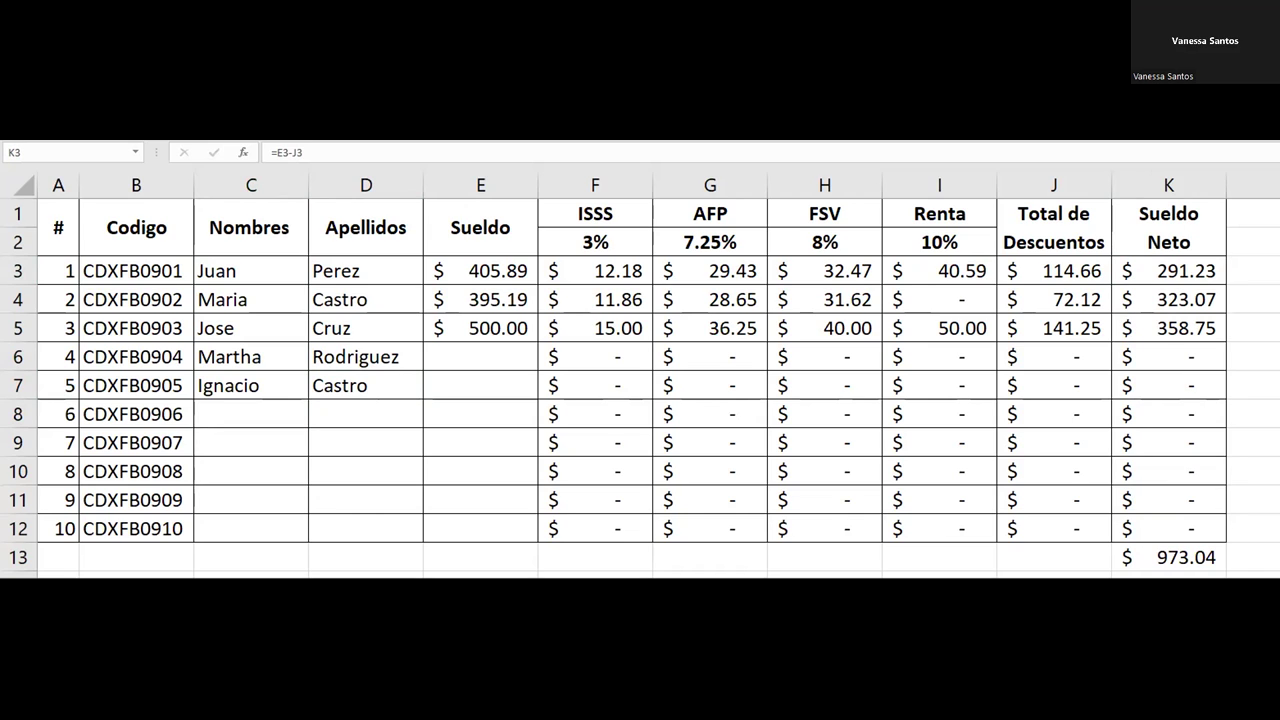
{"action": "key", "text": "F2"}
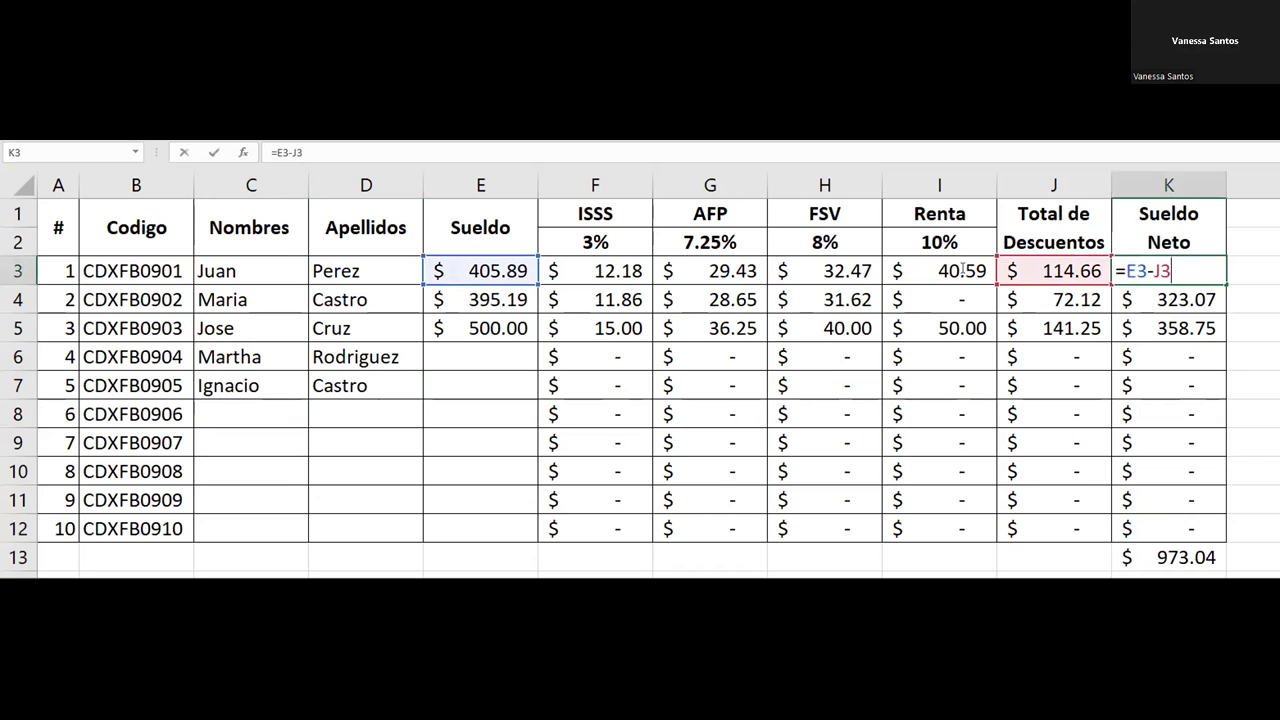
{"action": "left_click", "coordinate": [960, 270]}
{"action": "key", "text": "Escape"}
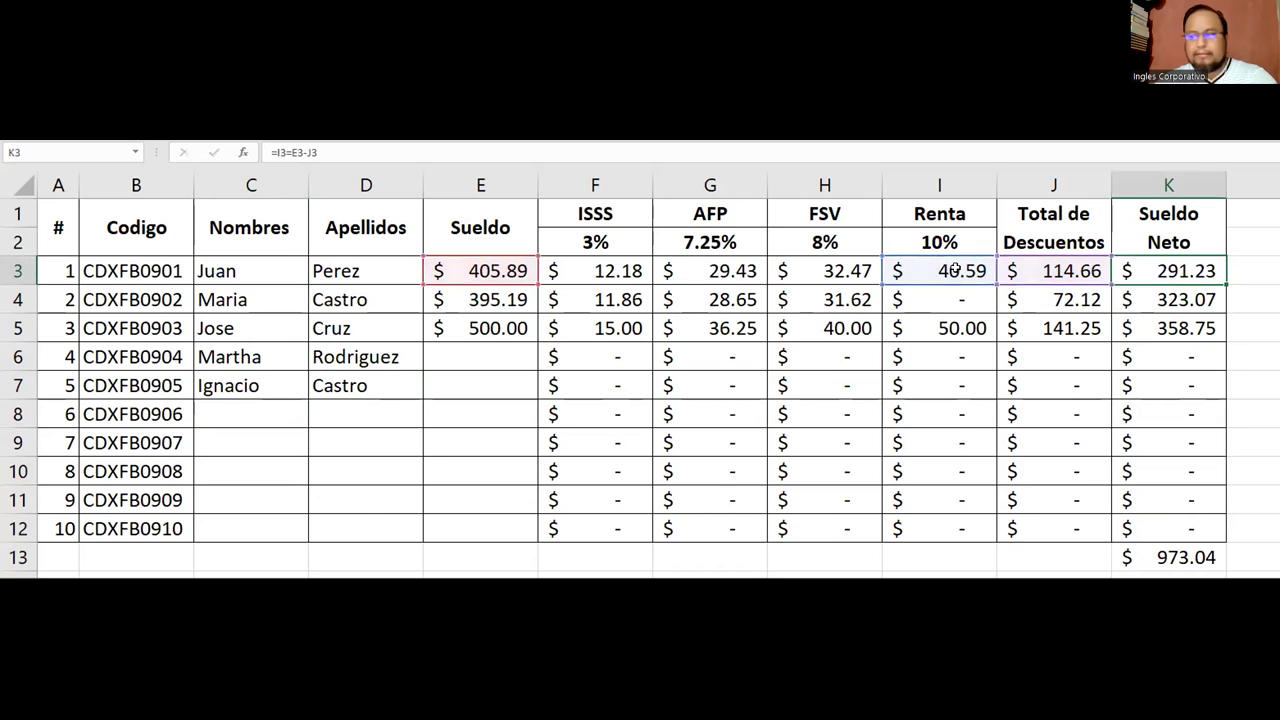
{"action": "left_click", "coordinate": [955, 268]}
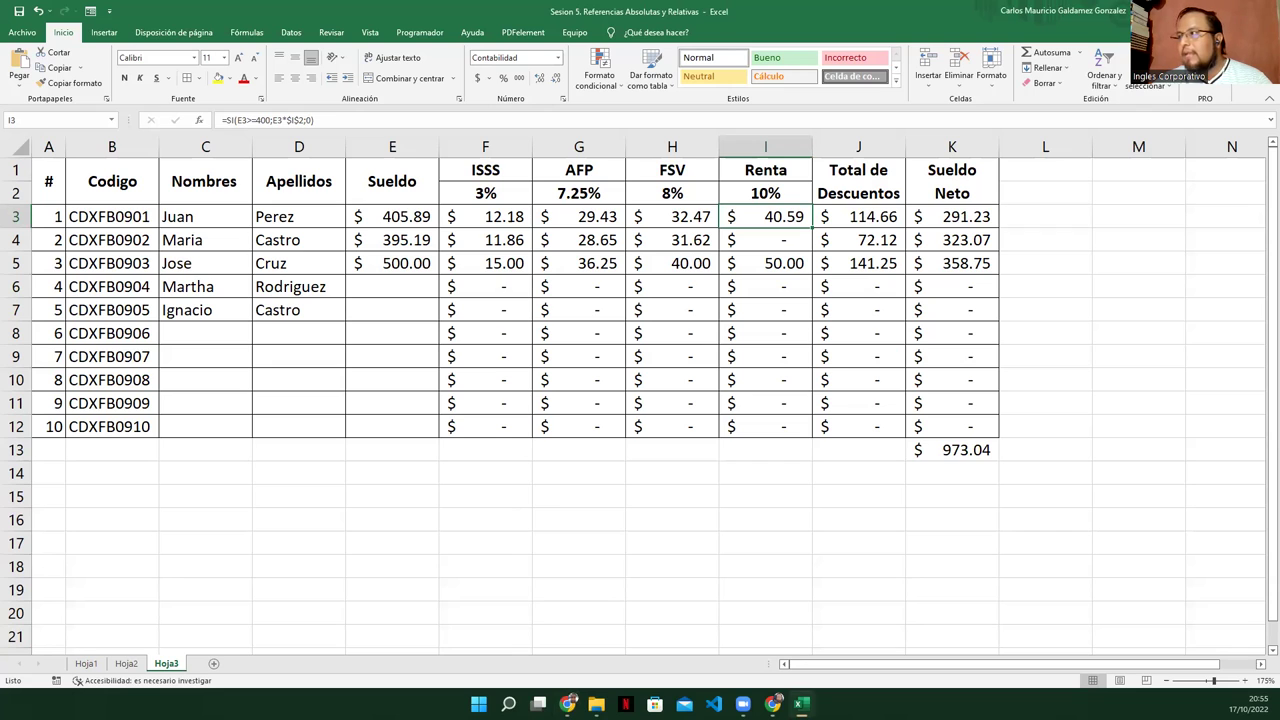
Advance the full-screen Canva slideshow through the reference-type and practice slides to the questions slide
{"action": "key", "text": "alt+Tab"}
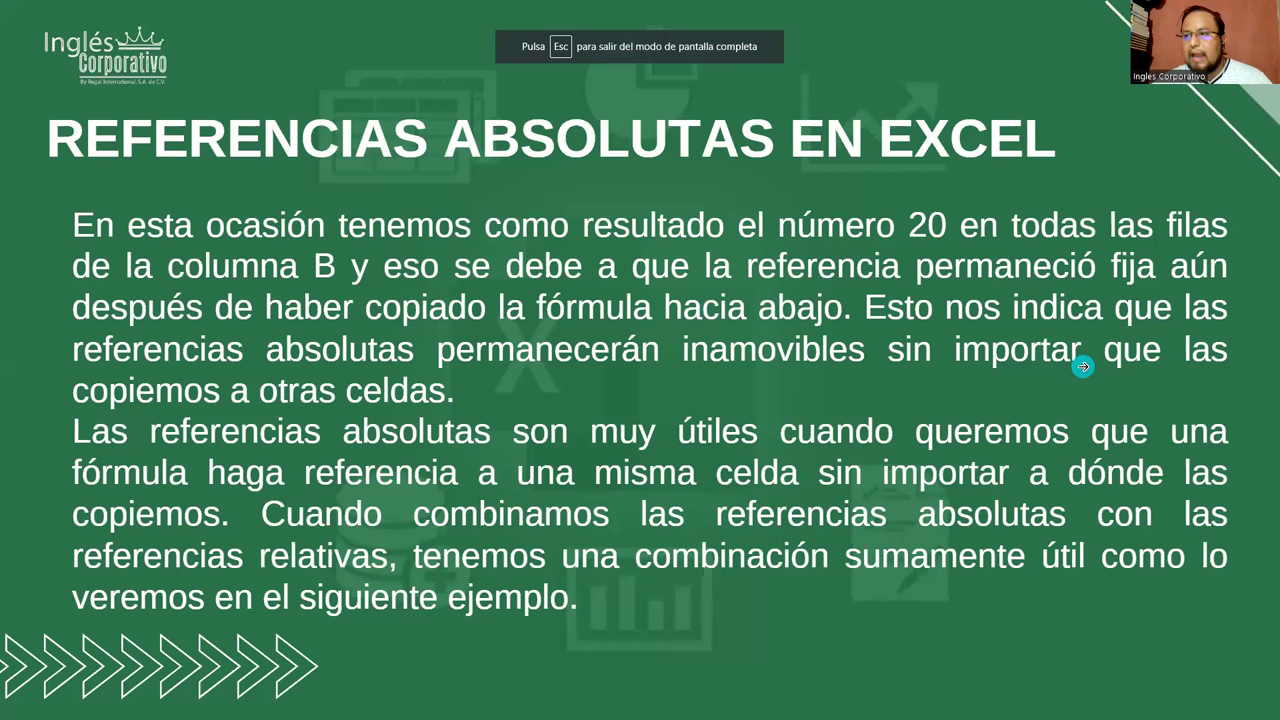
{"action": "left_click", "coordinate": [1083, 367]}
{"action": "left_click", "coordinate": [1083, 367]}
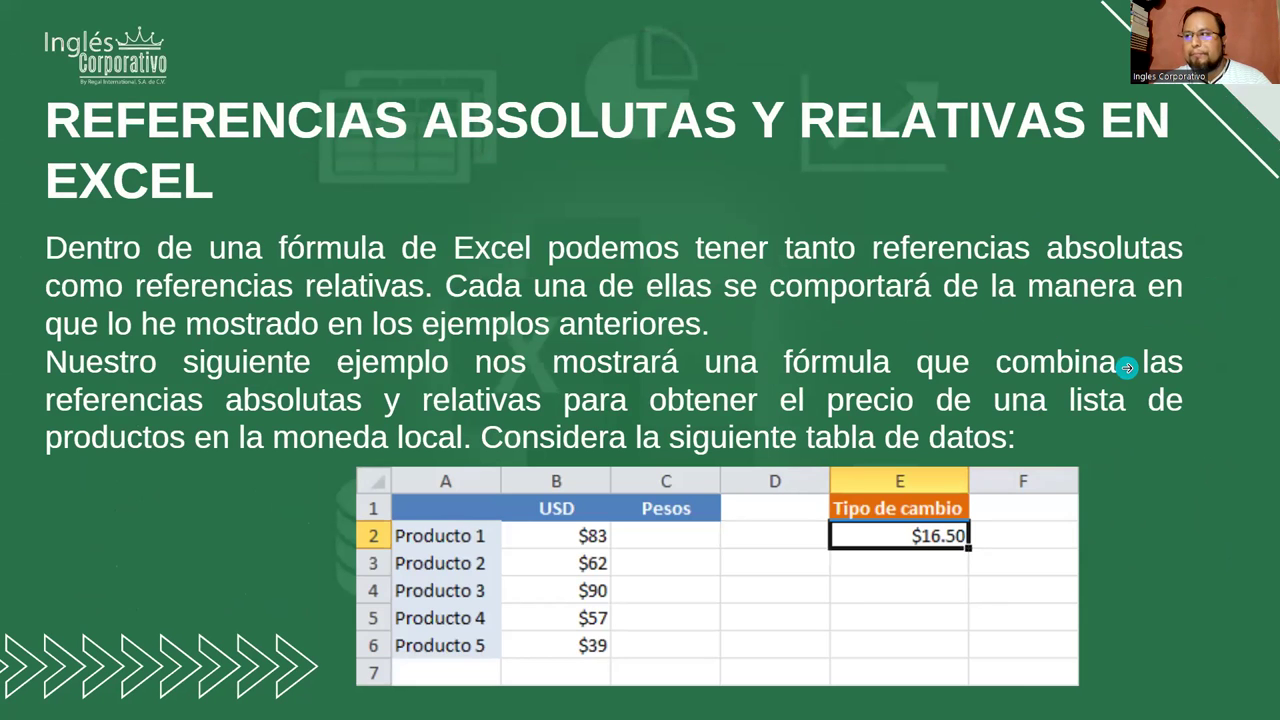
{"action": "left_click", "coordinate": [1126, 367]}
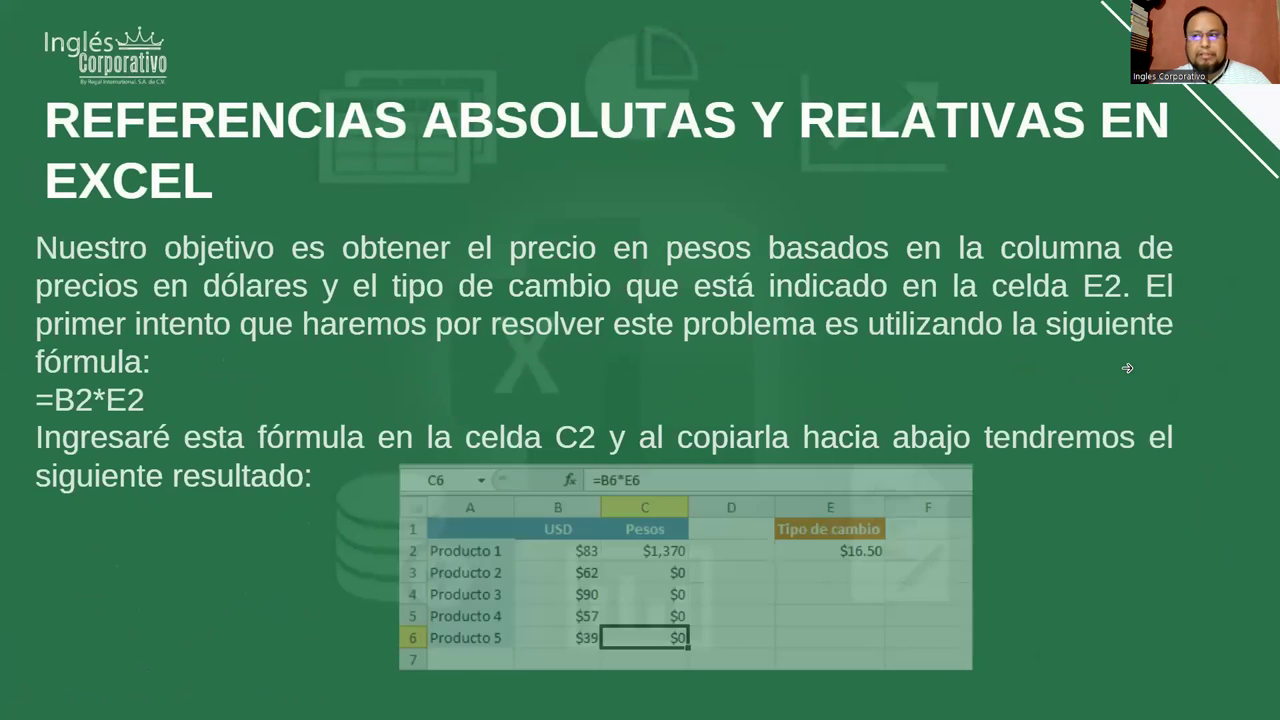
{"action": "key", "text": "Right"}
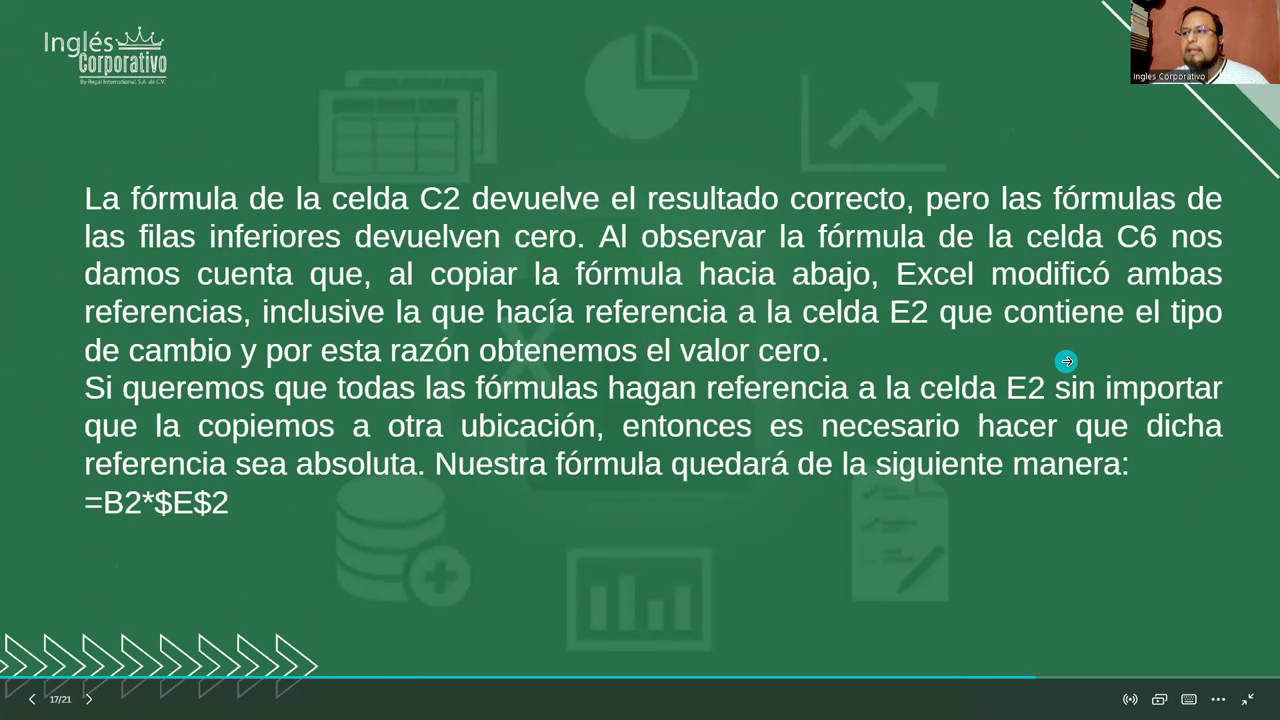
{"action": "left_click", "coordinate": [1067, 361]}
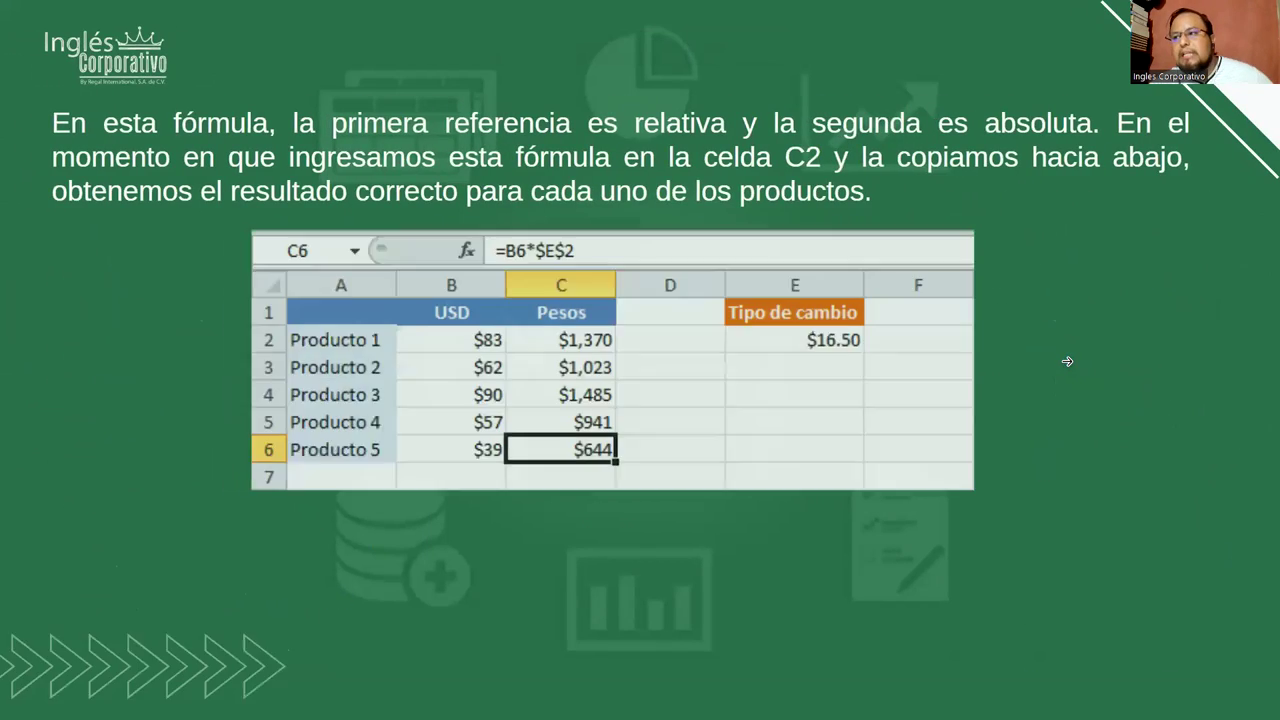
{"action": "key", "text": "Right"}
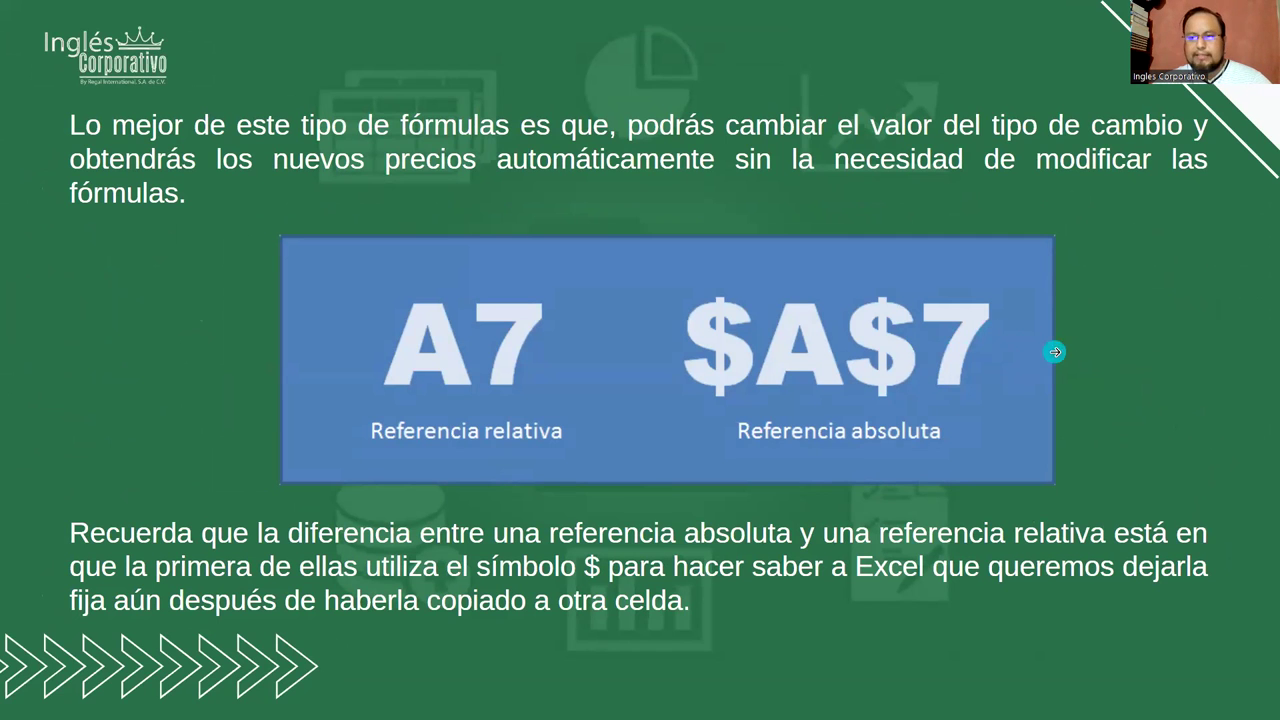
{"action": "key", "text": "Right"}
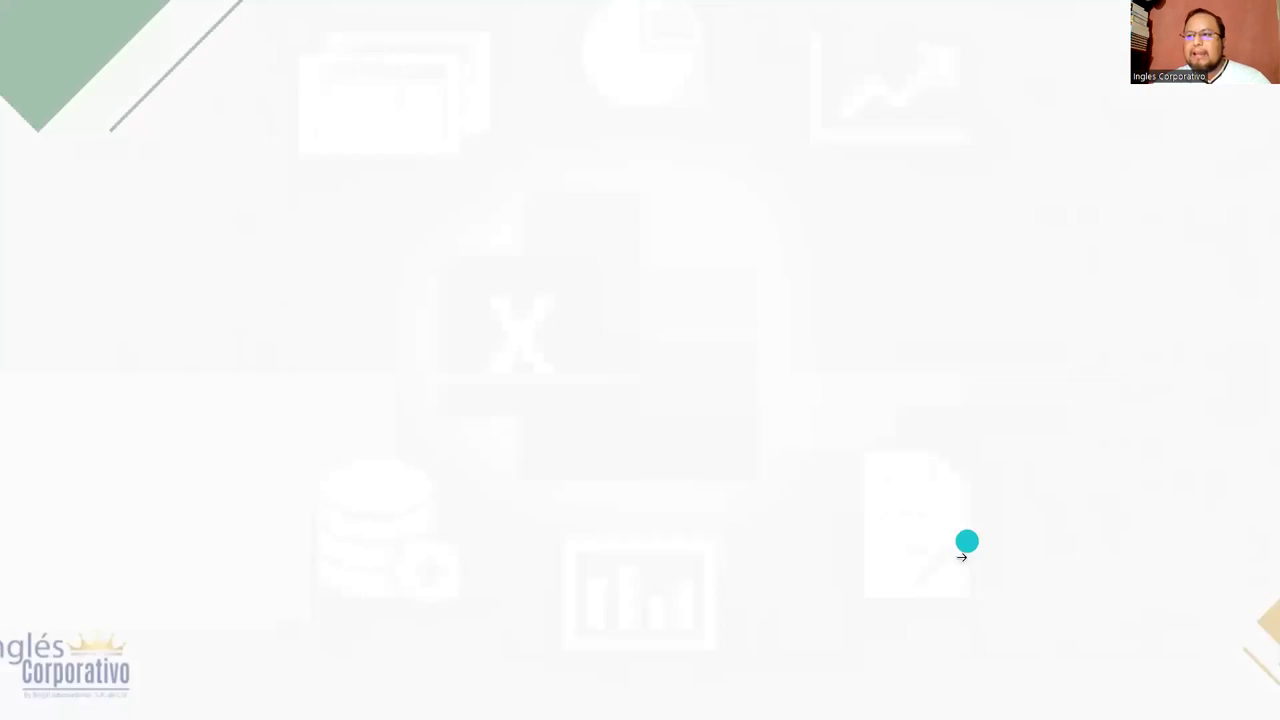
{"action": "key", "text": "Right"}
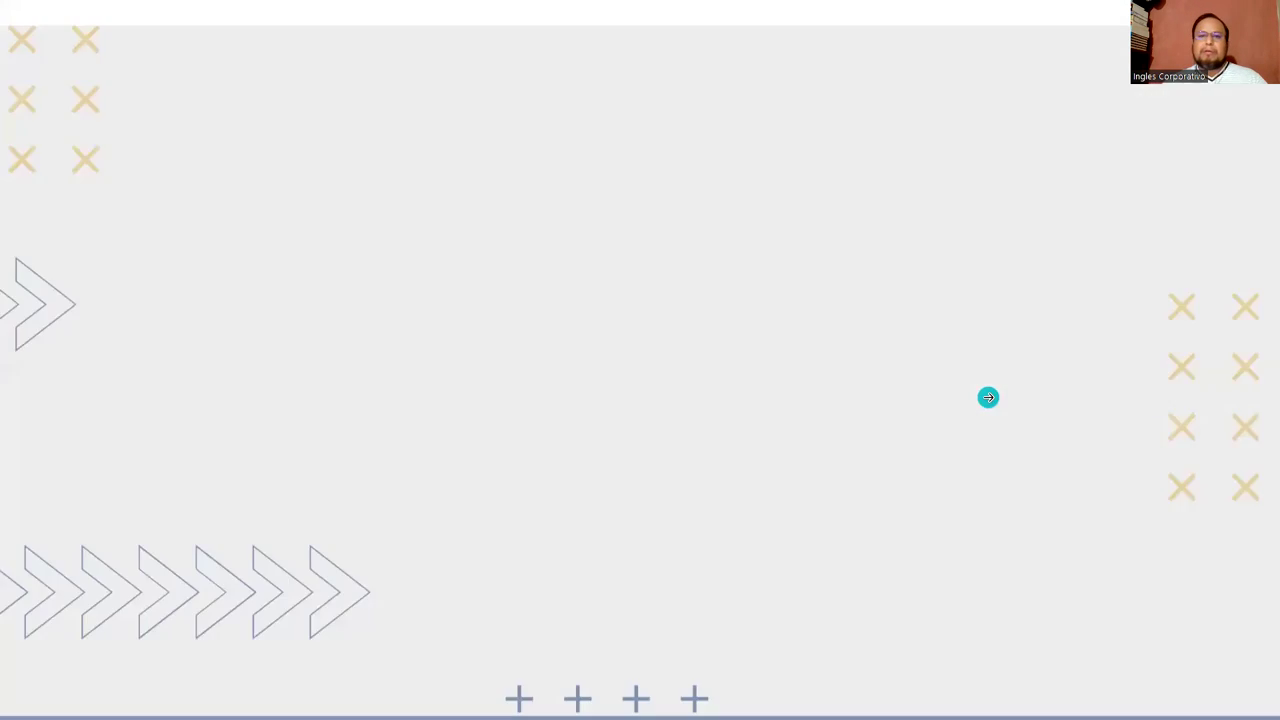